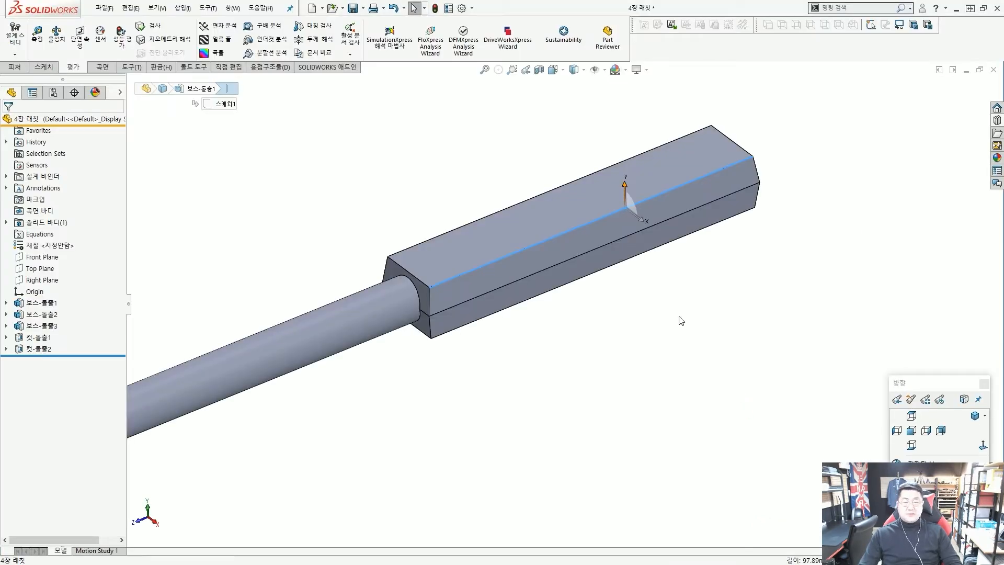
Measure the angle between the handle's long upper edge and the adjoining short edge at its free end.
{"action": "scroll", "coordinate": [730, 224], "scroll_direction": "up", "scroll_amount": 3}
{"action": "scroll", "coordinate": [645, 237], "scroll_direction": "down", "scroll_amount": 5}
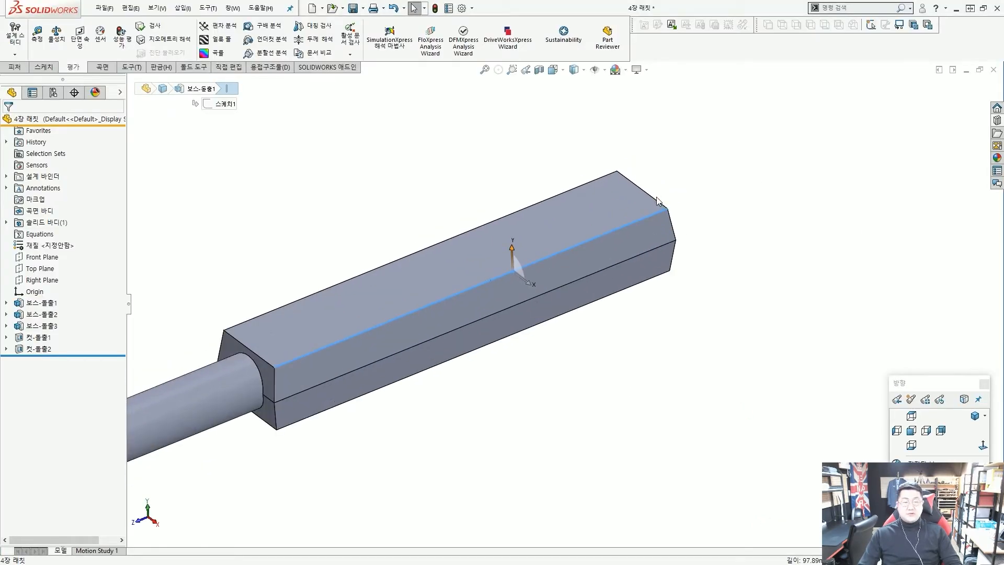
{"action": "key", "text": "ctrl+2"}
{"action": "left_click_drag", "start_coordinate": [668, 309], "coordinate": [616, 243], "text": "ctrl+shift"}
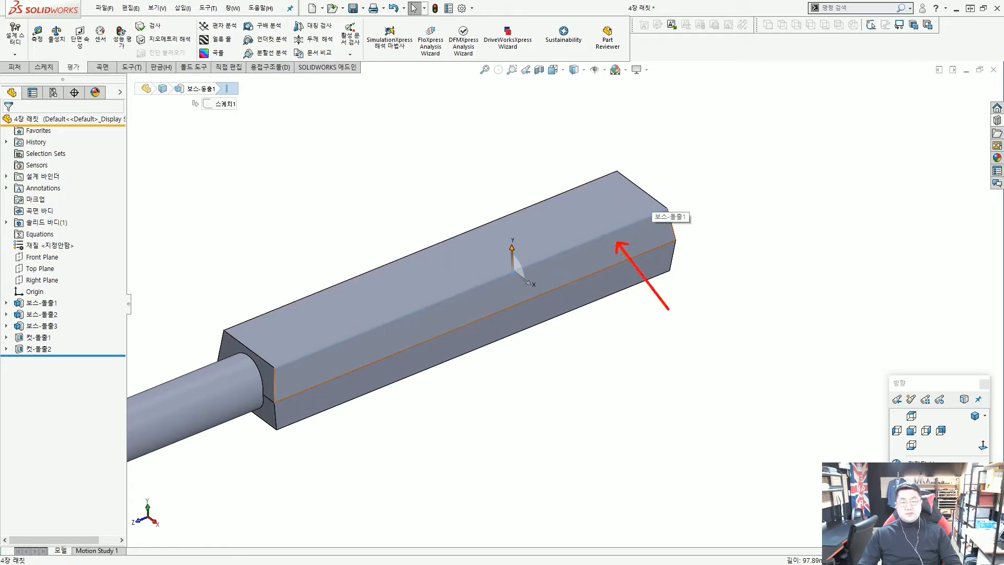
{"action": "left_click_drag", "start_coordinate": [723, 168], "coordinate": [654, 184], "text": "ctrl+shift"}
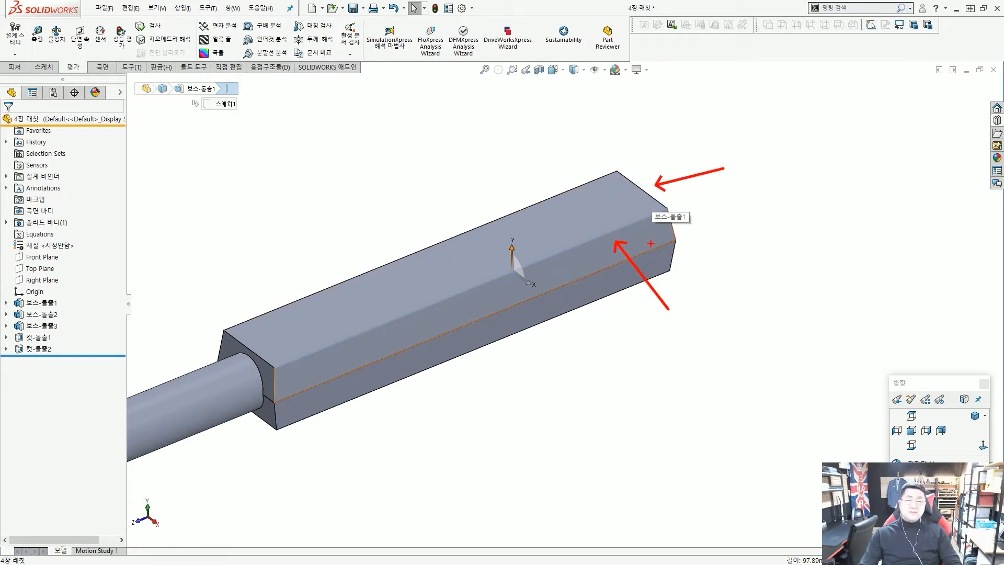
{"action": "key", "text": "Escape"}
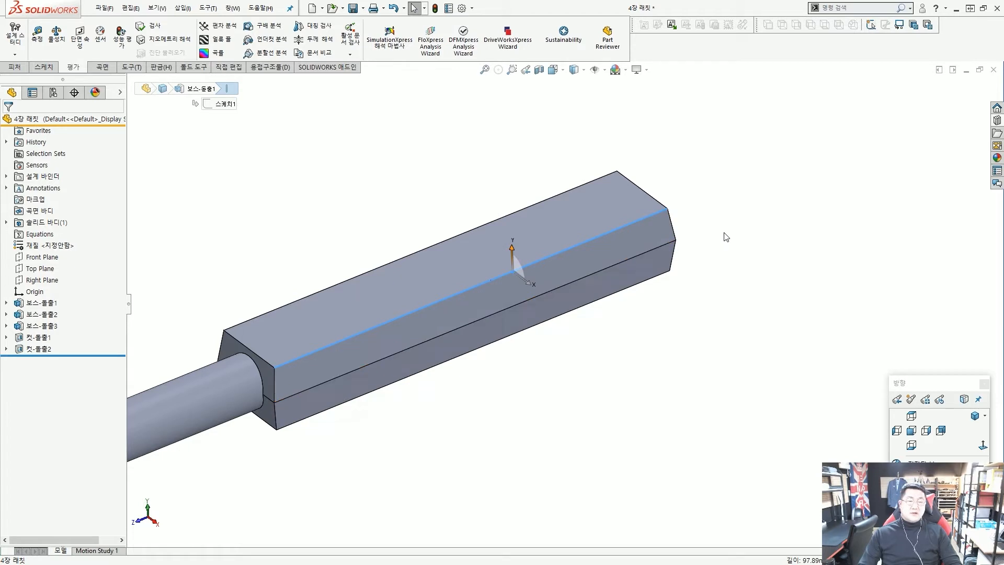
{"action": "left_click", "coordinate": [656, 200], "text": "ctrl"}
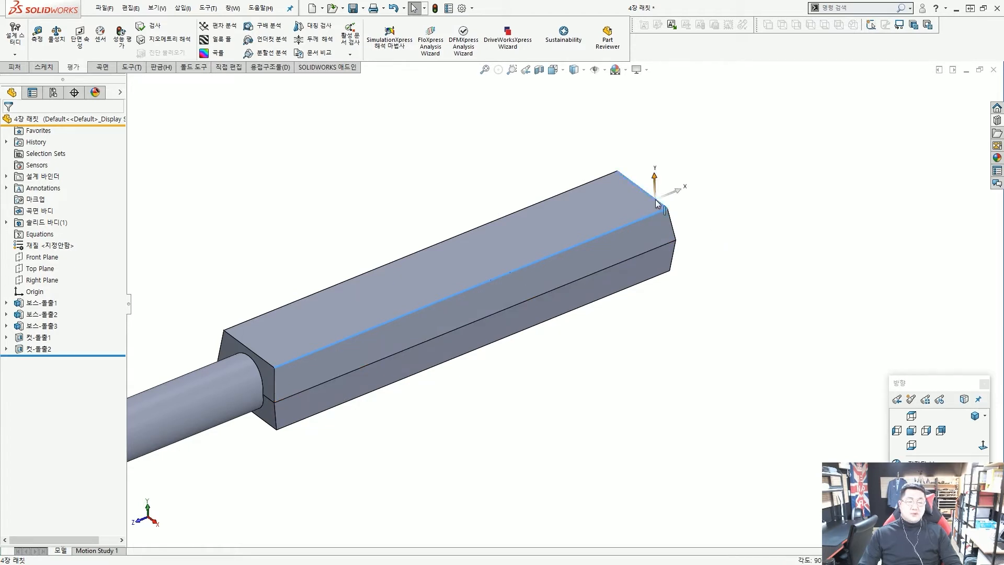
{"action": "mouse_move", "coordinate": [549, 264]}
{"action": "left_mouse_down", "text": "ctrl+shift"}
{"action": "mouse_move", "coordinate": [656, 210]}
{"action": "mouse_move", "coordinate": [629, 167]}
{"action": "left_mouse_up", "text": "ctrl+shift"}
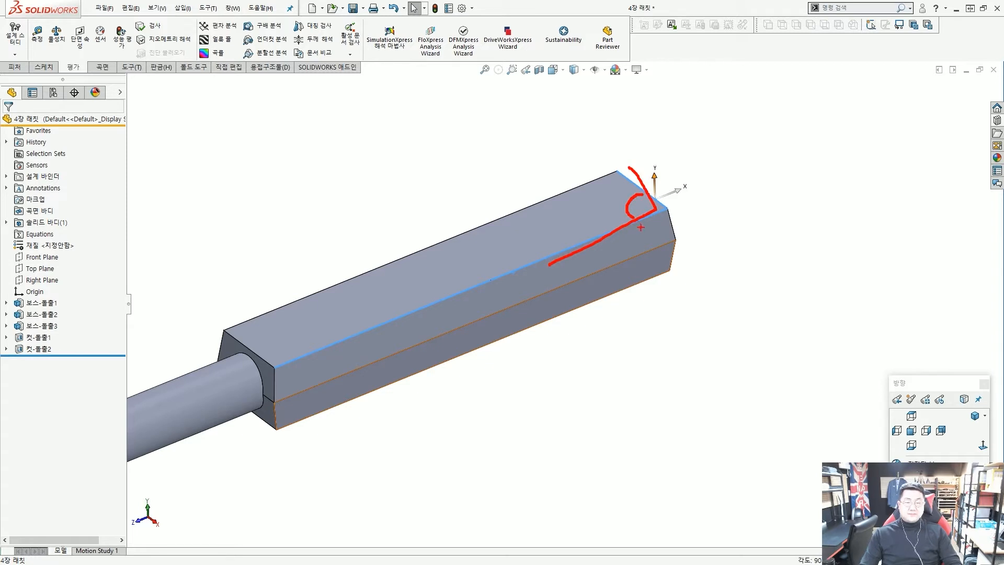
{"action": "key", "text": "Escape"}
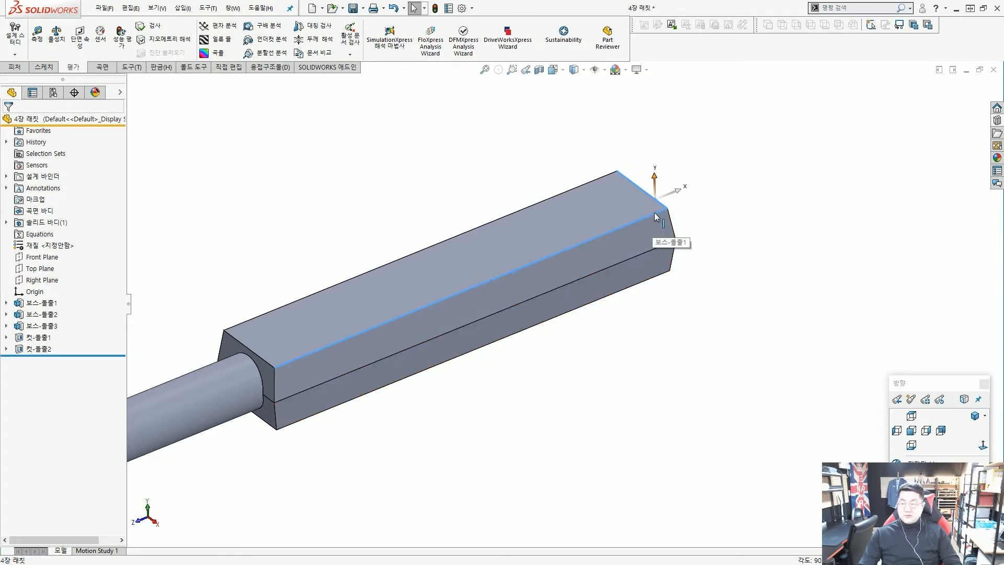
Measure the combined length of the handle's two long upper edges and the short edge joining them at the free end.
{"action": "key", "text": "Escape"}
{"action": "left_click", "coordinate": [606, 180]}
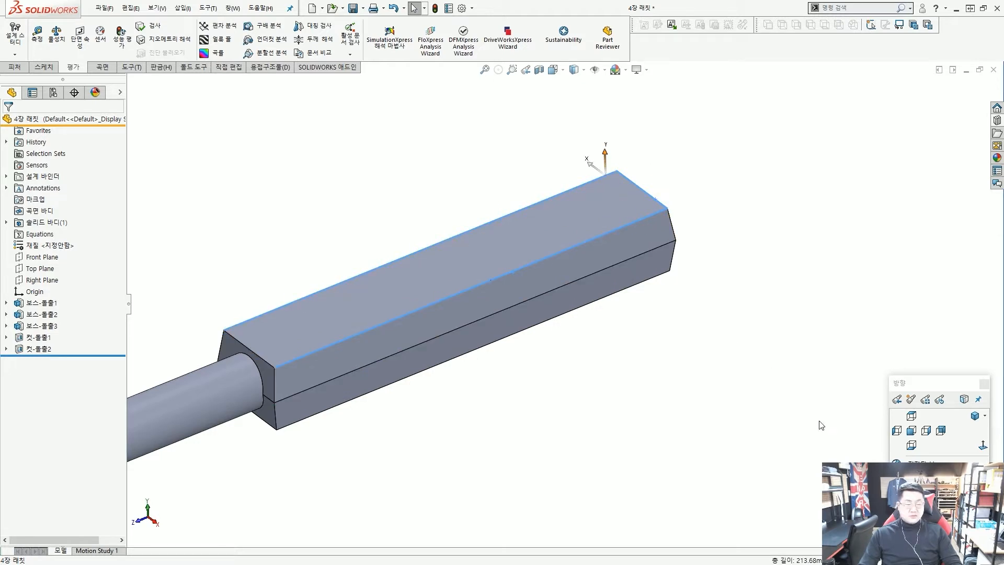
{"action": "scroll", "coordinate": [502, 339], "scroll_direction": "down", "scroll_amount": 5}
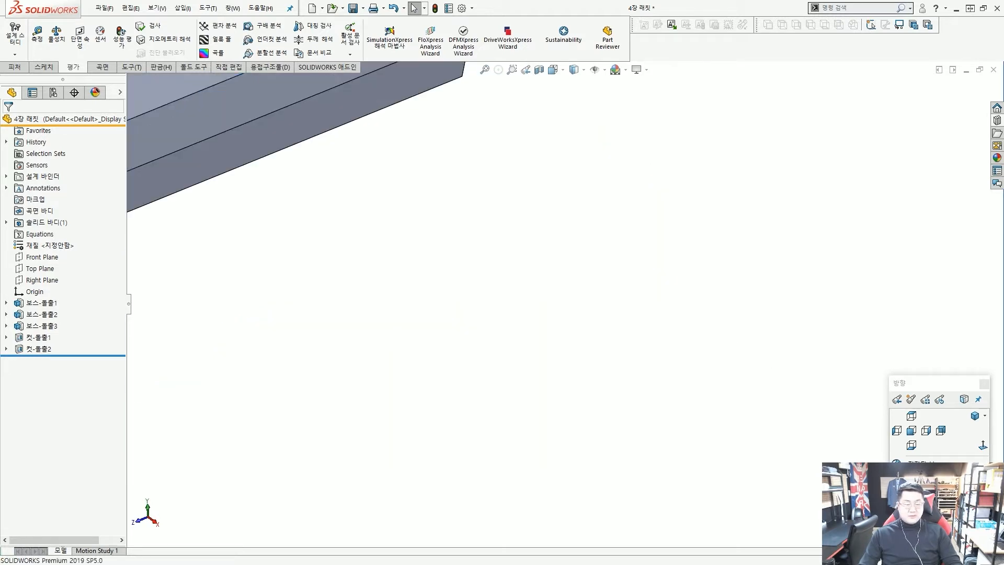
{"action": "scroll", "coordinate": [605, 256], "scroll_direction": "up", "scroll_amount": 5}
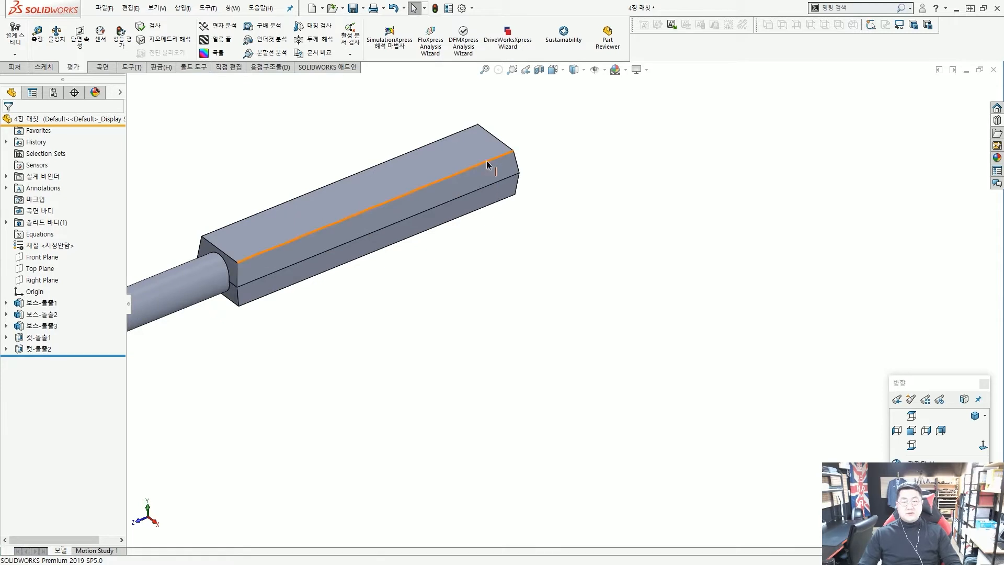
{"action": "left_click", "coordinate": [497, 141], "text": "ctrl"}
{"action": "left_click", "coordinate": [477, 127], "text": "ctrl"}
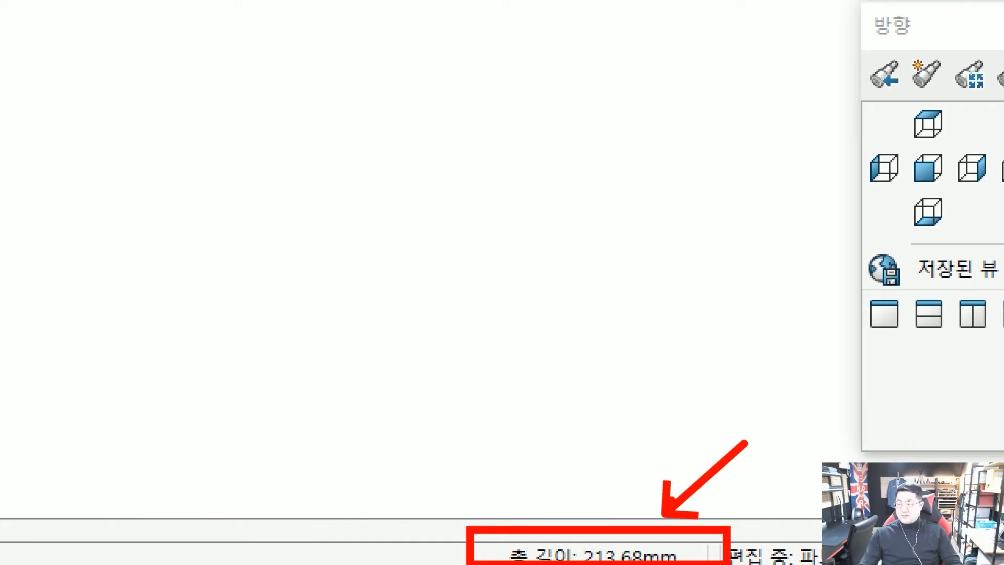
{"action": "scroll", "coordinate": [504, 287], "scroll_direction": "up", "scroll_amount": 5}
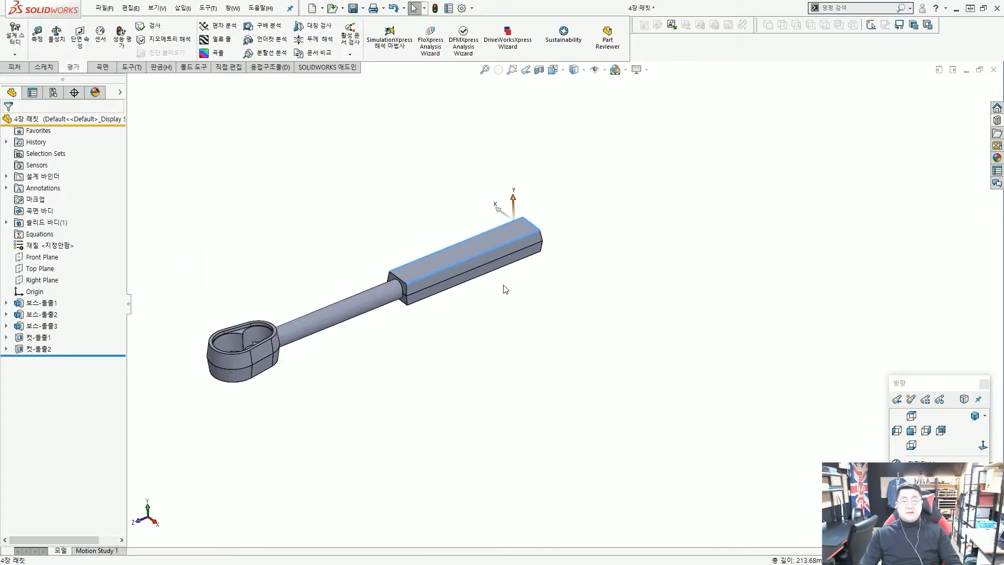
{"action": "left_click", "coordinate": [394, 195]}
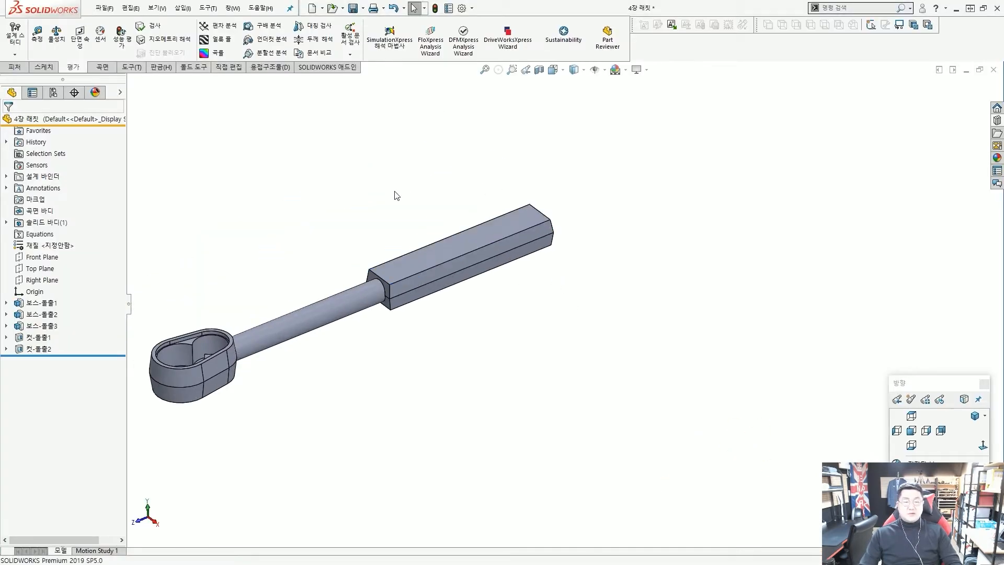
Measure the angle between the handle's top face and the adjoining upper side face.
{"action": "scroll", "coordinate": [519, 257], "scroll_direction": "down", "scroll_amount": 5}
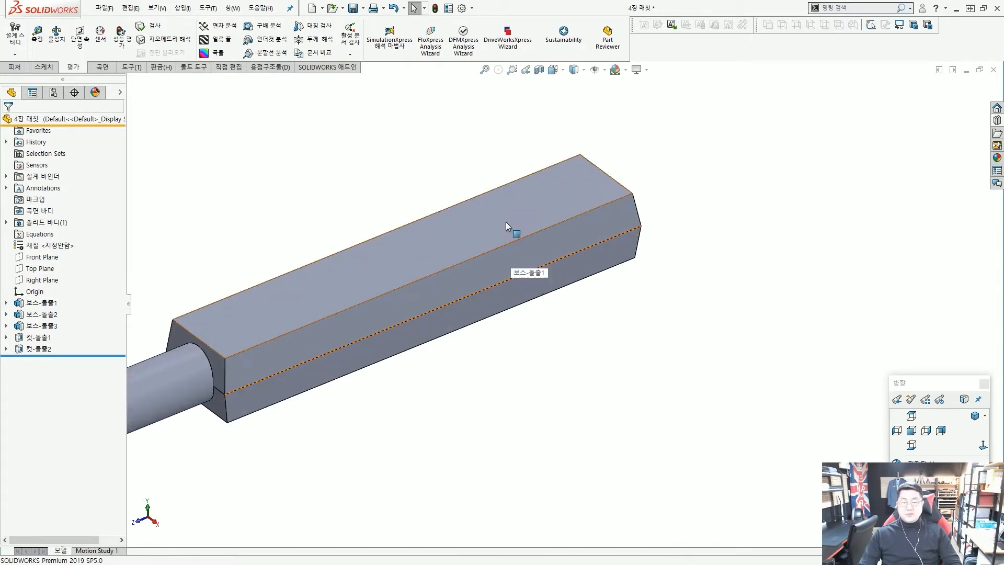
{"action": "left_click", "coordinate": [511, 225]}
{"action": "left_click", "coordinate": [528, 257], "text": "ctrl"}
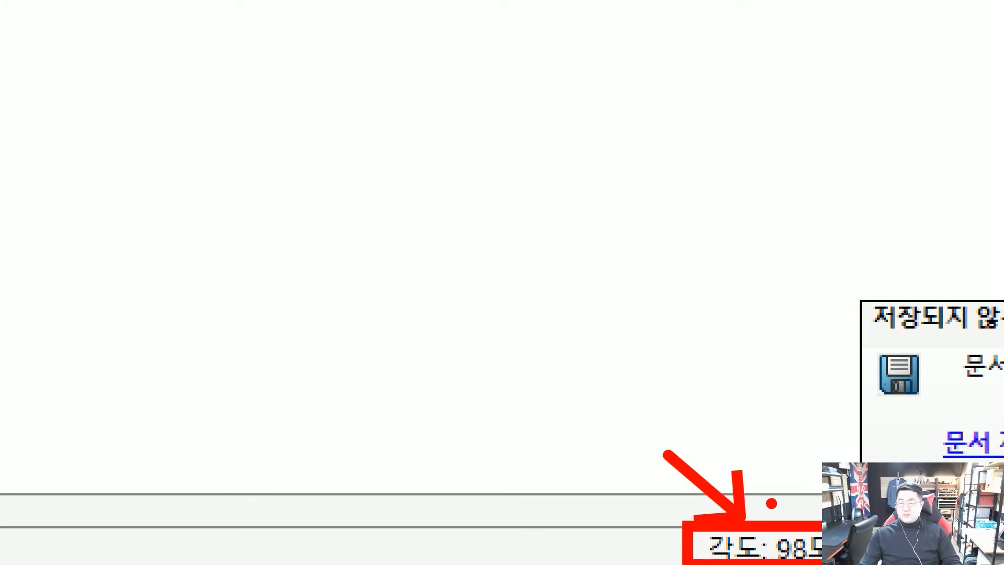
{"action": "scroll", "coordinate": [449, 328], "scroll_direction": "up", "scroll_amount": 5}
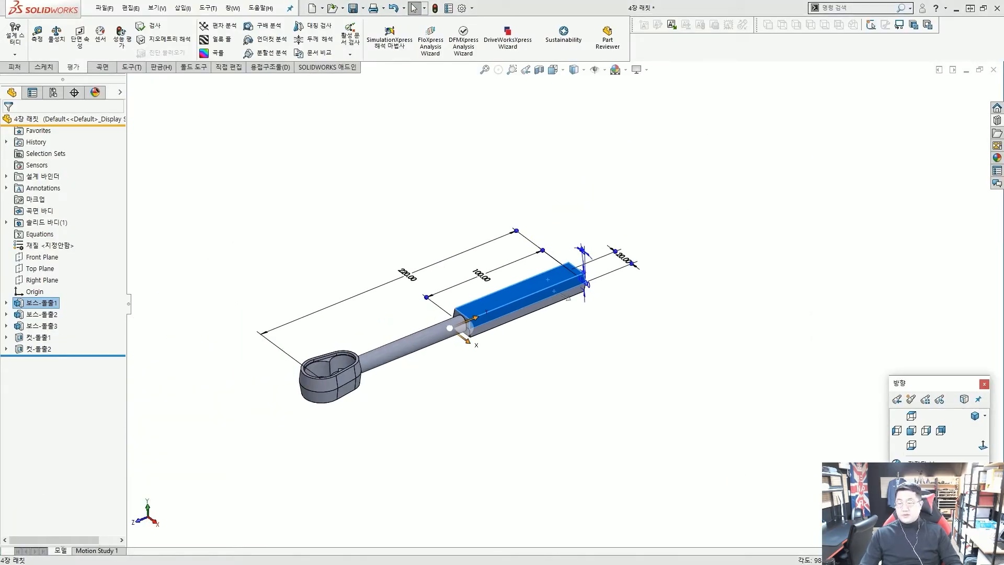
{"action": "left_click", "coordinate": [745, 445]}
Measure the normal distance between the handle's parallel top and bottom faces.
{"action": "scroll", "coordinate": [519, 324], "scroll_direction": "down", "scroll_amount": 3}
{"action": "middle_click_drag", "start_coordinate": [497, 297], "coordinate": [491, 306]}
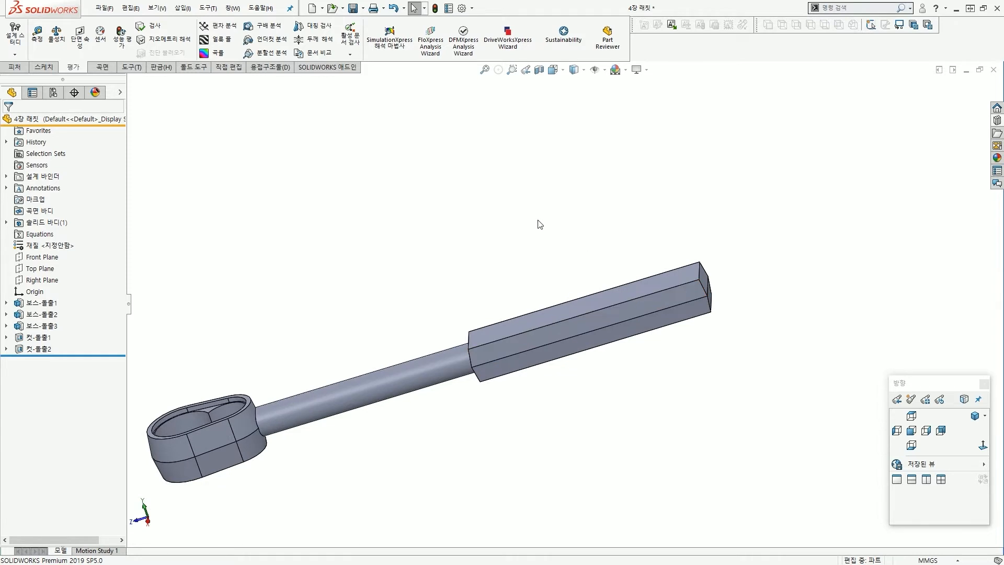
{"action": "middle_click_drag", "start_coordinate": [538, 224], "coordinate": [540, 246]}
{"action": "scroll", "coordinate": [637, 327], "scroll_direction": "down", "scroll_amount": 3}
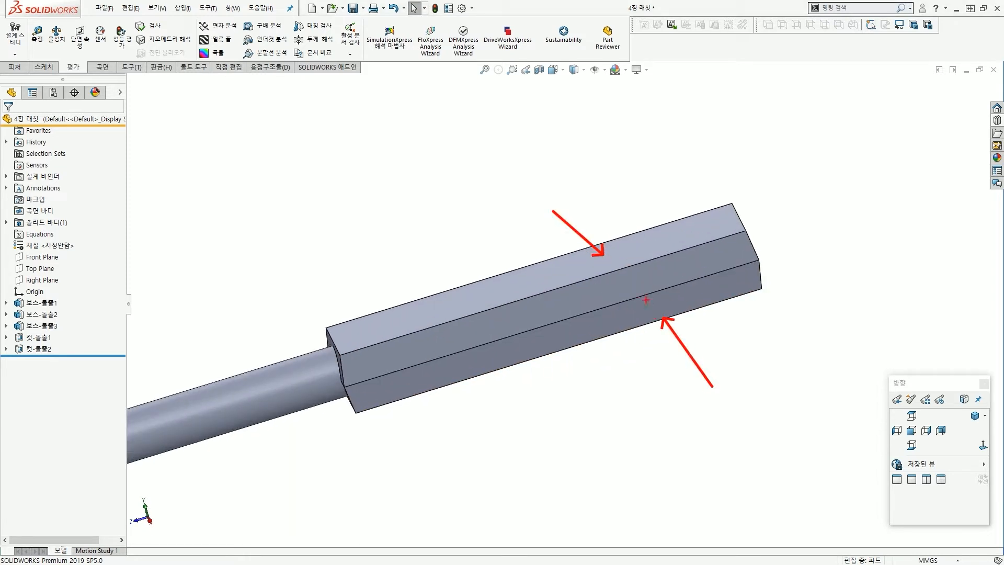
{"action": "middle_click_drag", "start_coordinate": [623, 290], "coordinate": [475, 212]}
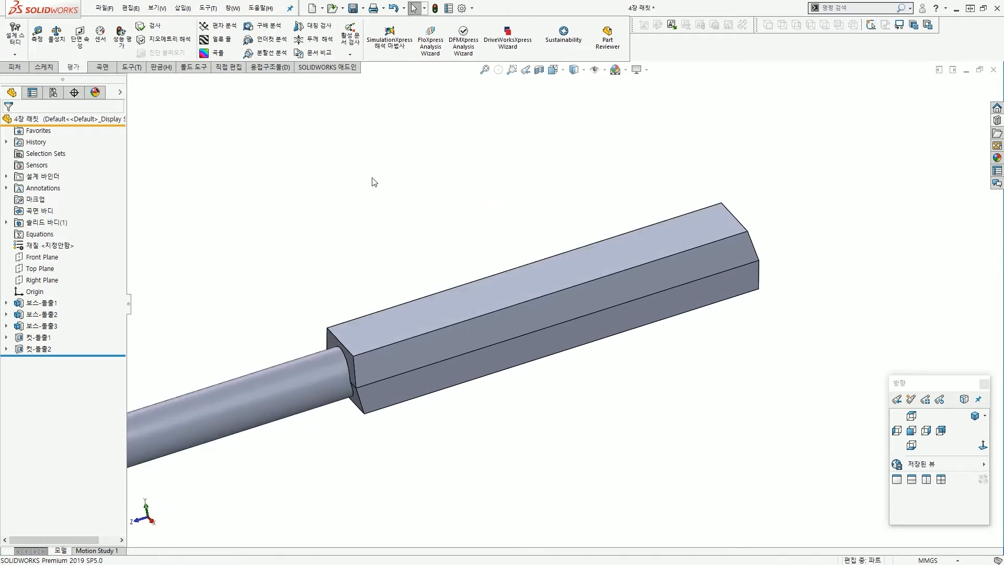
{"action": "left_click", "coordinate": [613, 252]}
{"action": "middle_click_drag", "start_coordinate": [629, 287], "coordinate": [680, 366]}
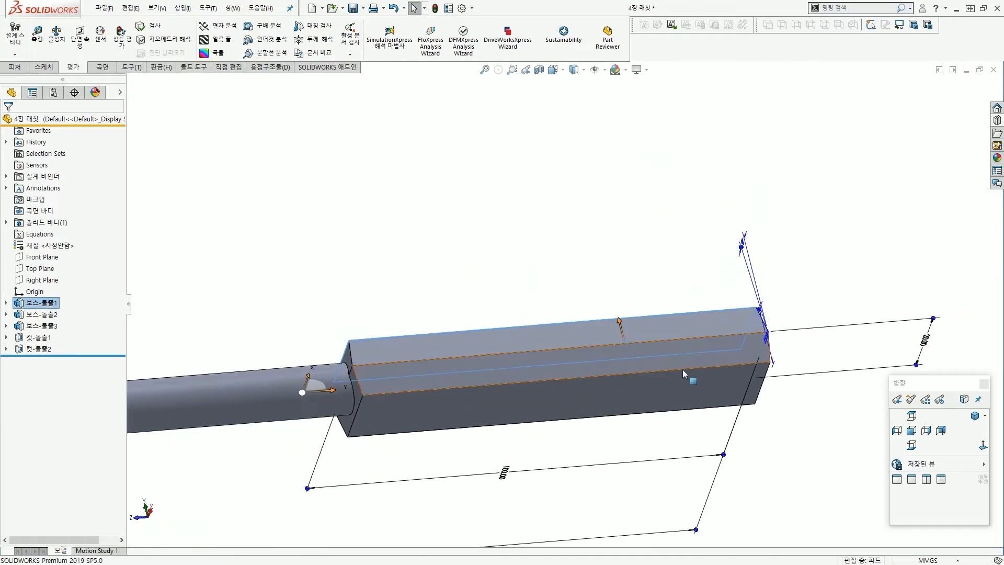
{"action": "left_click", "coordinate": [685, 393]}
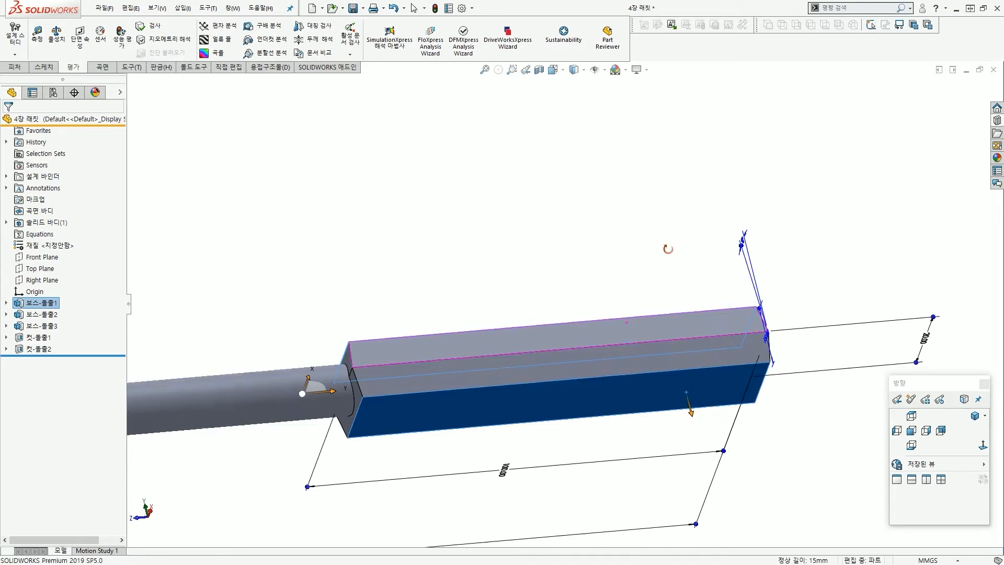
{"action": "middle_click_drag", "start_coordinate": [669, 251], "coordinate": [725, 345]}
{"action": "left_click_drag", "start_coordinate": [724, 345], "coordinate": [729, 349]}
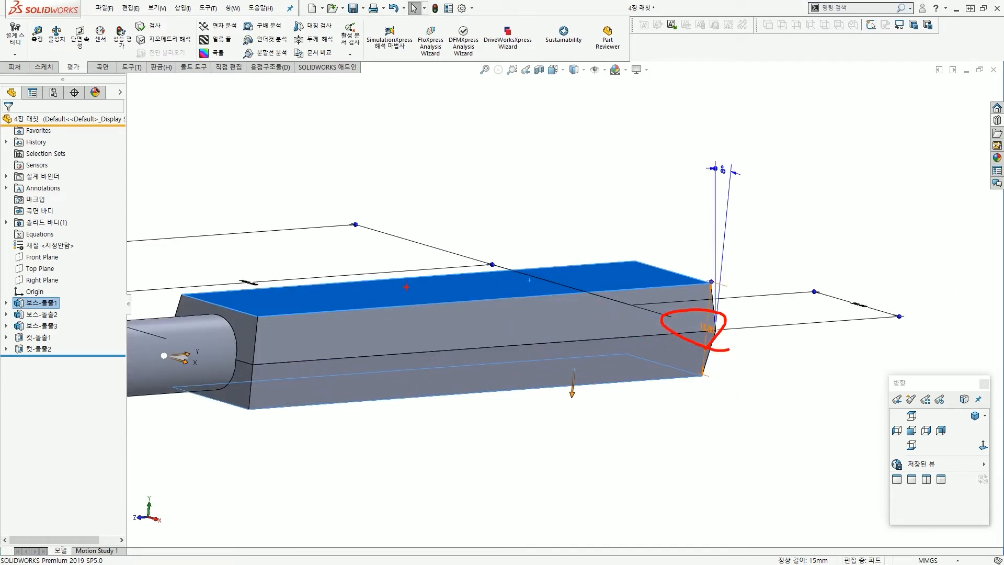
{"action": "mouse_move", "coordinate": [350, 302]}
{"action": "left_mouse_down"}
{"action": "mouse_move", "coordinate": [341, 219]}
{"action": "mouse_move", "coordinate": [387, 287]}
{"action": "mouse_move", "coordinate": [459, 235]}
{"action": "mouse_move", "coordinate": [465, 278]}
{"action": "left_mouse_up"}
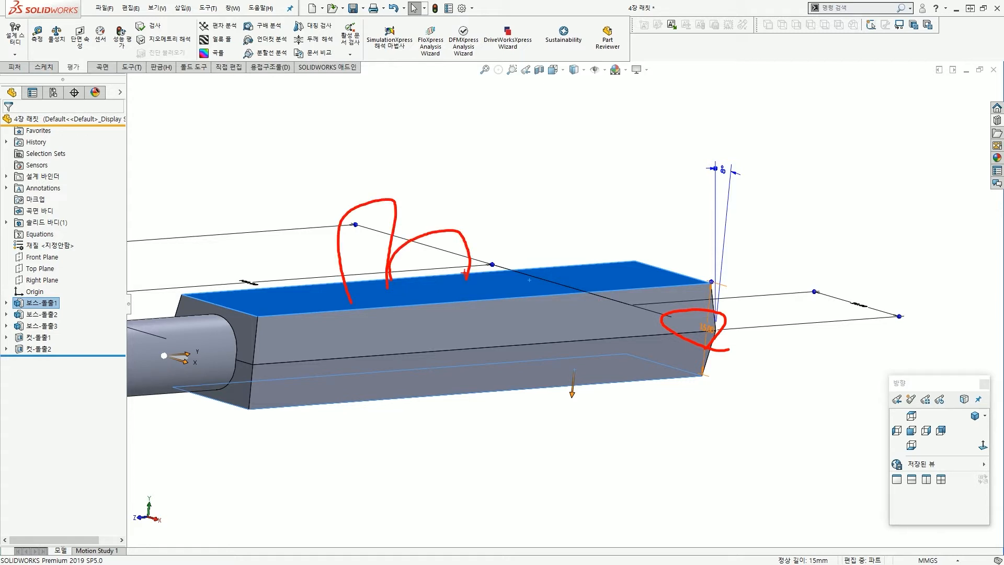
{"action": "left_click_drag", "start_coordinate": [427, 141], "coordinate": [482, 142]}
{"action": "left_click_drag", "start_coordinate": [502, 374], "coordinate": [552, 374]}
{"action": "mouse_move", "coordinate": [485, 168]}
{"action": "left_mouse_down"}
{"action": "mouse_move", "coordinate": [495, 346]}
{"action": "mouse_move", "coordinate": [509, 373]}
{"action": "left_mouse_up"}
{"action": "mouse_move", "coordinate": [464, 184]}
{"action": "left_mouse_down"}
{"action": "mouse_move", "coordinate": [497, 166]}
{"action": "mouse_move", "coordinate": [513, 215]}
{"action": "left_mouse_up"}
{"action": "left_click_drag", "start_coordinate": [755, 545], "coordinate": [838, 564]}
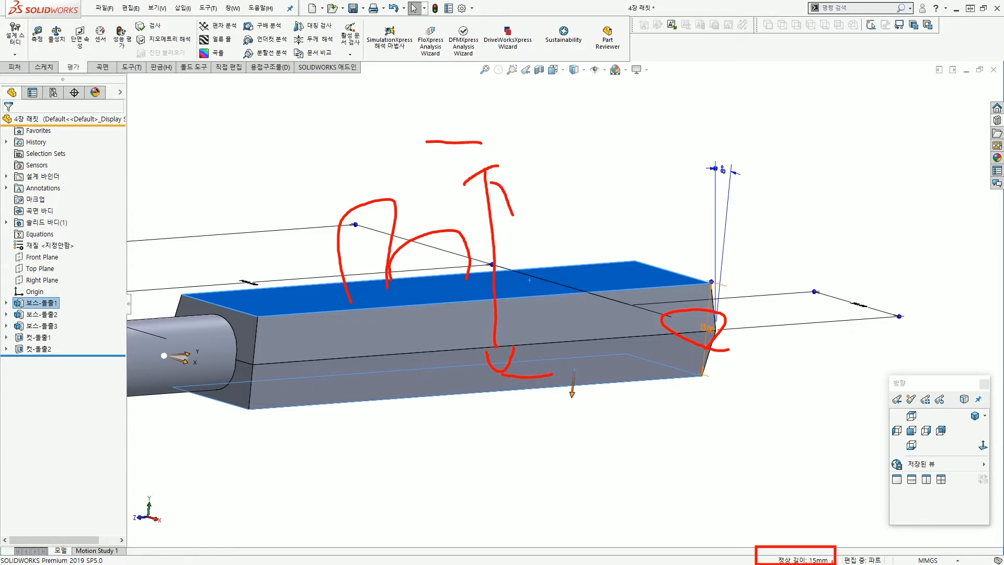
{"action": "left_click_drag", "start_coordinate": [842, 522], "coordinate": [824, 542]}
{"action": "left_click_drag", "start_coordinate": [823, 537], "coordinate": [836, 541]}
{"action": "key", "text": "Escape"}
{"action": "left_click", "coordinate": [568, 393]}
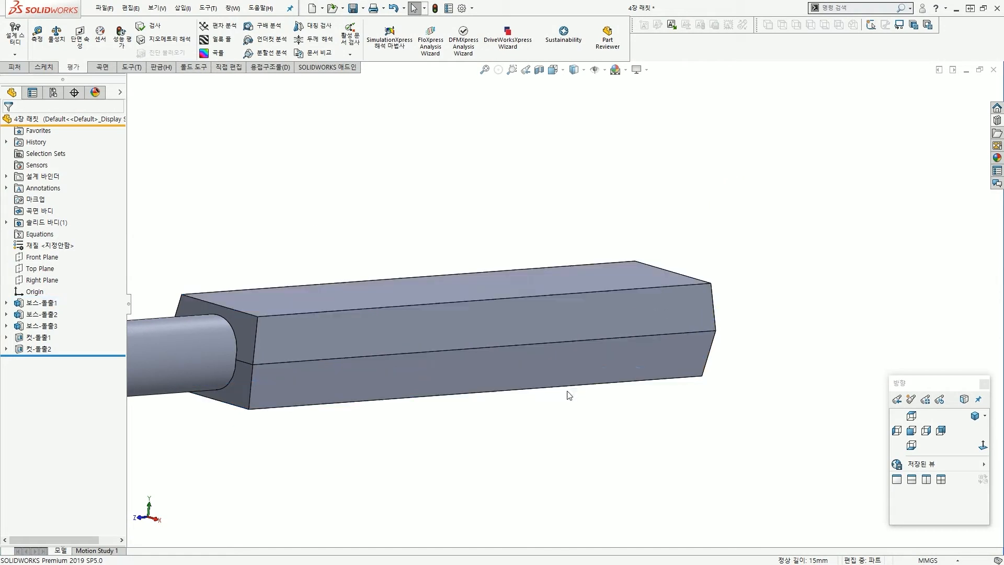
Measure the distance between the handle's upper corner at the shaft end and its lower corner at the free end.
{"action": "scroll", "coordinate": [455, 267], "scroll_direction": "up", "scroll_amount": 2}
{"action": "middle_click_drag", "start_coordinate": [451, 261], "coordinate": [459, 283]}
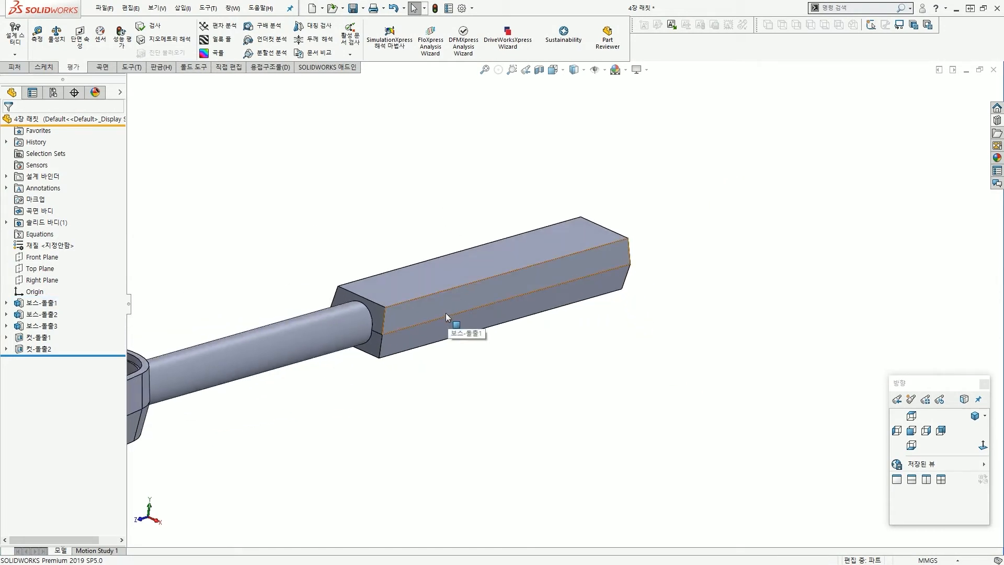
{"action": "scroll", "coordinate": [445, 312], "scroll_direction": "down", "scroll_amount": 5}
{"action": "scroll", "coordinate": [508, 317], "scroll_direction": "down", "scroll_amount": 2}
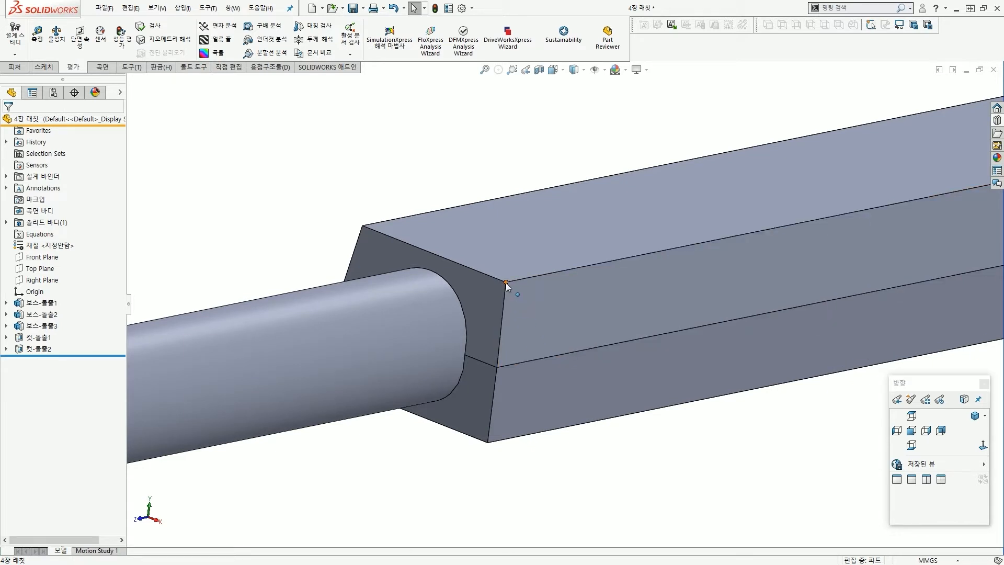
{"action": "left_click", "coordinate": [506, 282]}
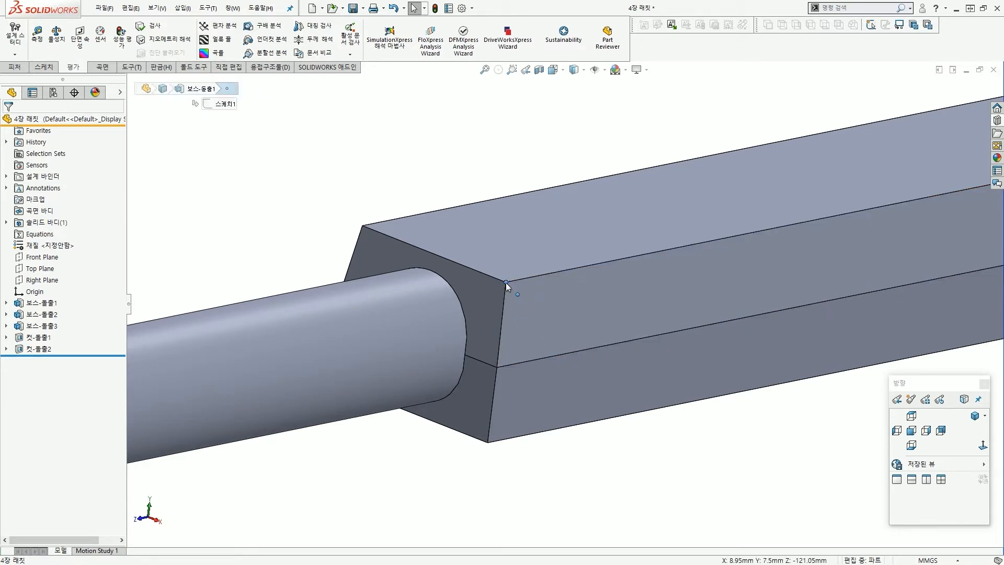
{"action": "scroll", "coordinate": [506, 283], "scroll_direction": "up", "scroll_amount": 5}
{"action": "scroll", "coordinate": [737, 311], "scroll_direction": "down", "scroll_amount": 3}
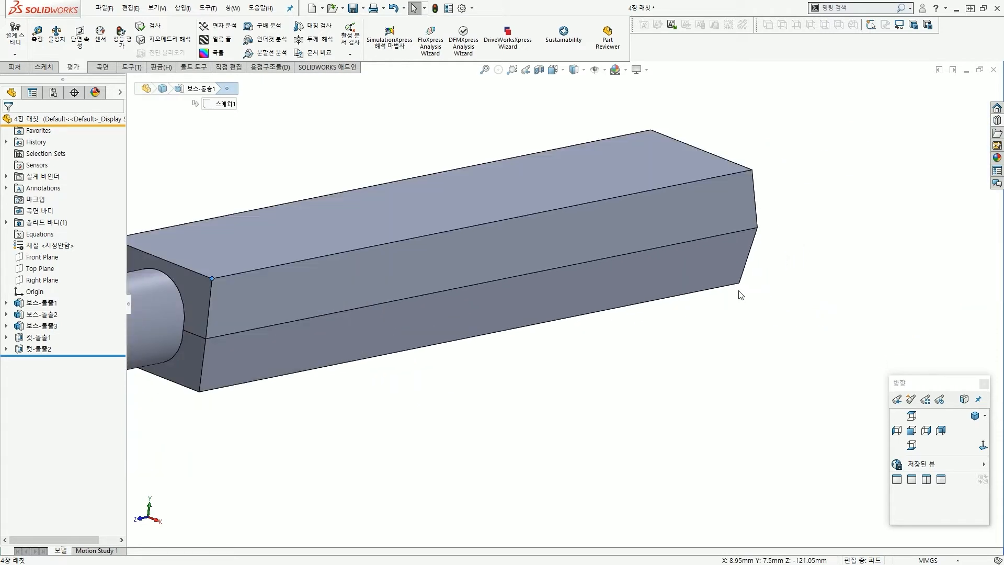
{"action": "left_click", "coordinate": [740, 283], "text": "ctrl"}
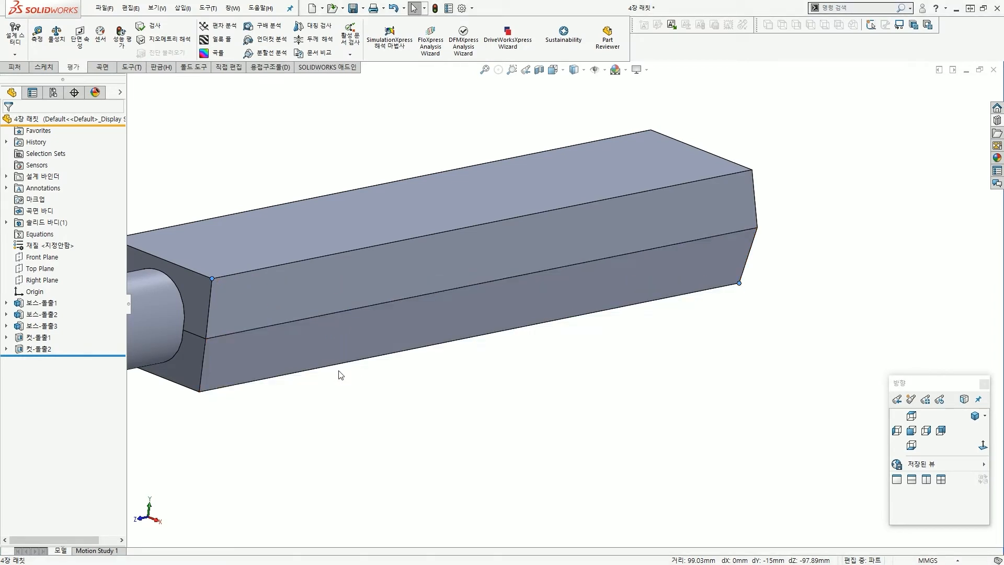
{"action": "mouse_move", "coordinate": [202, 235]}
{"action": "left_mouse_down"}
{"action": "mouse_move", "coordinate": [211, 272]}
{"action": "mouse_move", "coordinate": [238, 273]}
{"action": "left_mouse_up"}
{"action": "mouse_move", "coordinate": [242, 273]}
{"action": "left_mouse_down"}
{"action": "mouse_move", "coordinate": [700, 195]}
{"action": "mouse_move", "coordinate": [705, 260]}
{"action": "mouse_move", "coordinate": [742, 286]}
{"action": "mouse_move", "coordinate": [711, 273]}
{"action": "mouse_move", "coordinate": [672, 201]}
{"action": "mouse_move", "coordinate": [705, 243]}
{"action": "left_mouse_up"}
{"action": "left_click_drag", "start_coordinate": [254, 308], "coordinate": [400, 338]}
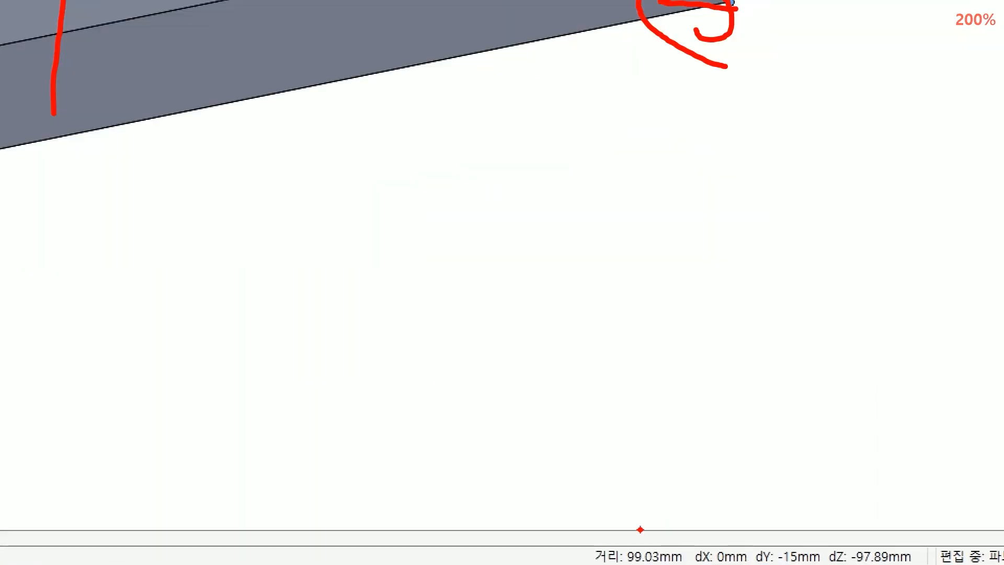
{"action": "left_click_drag", "start_coordinate": [693, 546], "coordinate": [831, 563]}
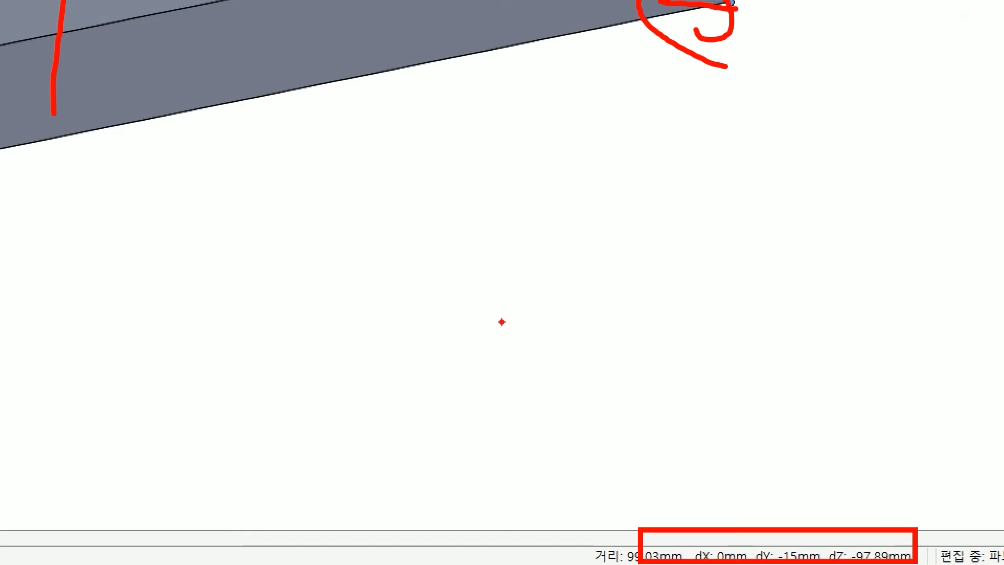
{"action": "key", "text": "Escape"}
{"action": "scroll", "coordinate": [220, 127], "scroll_direction": "up", "scroll_amount": 3}
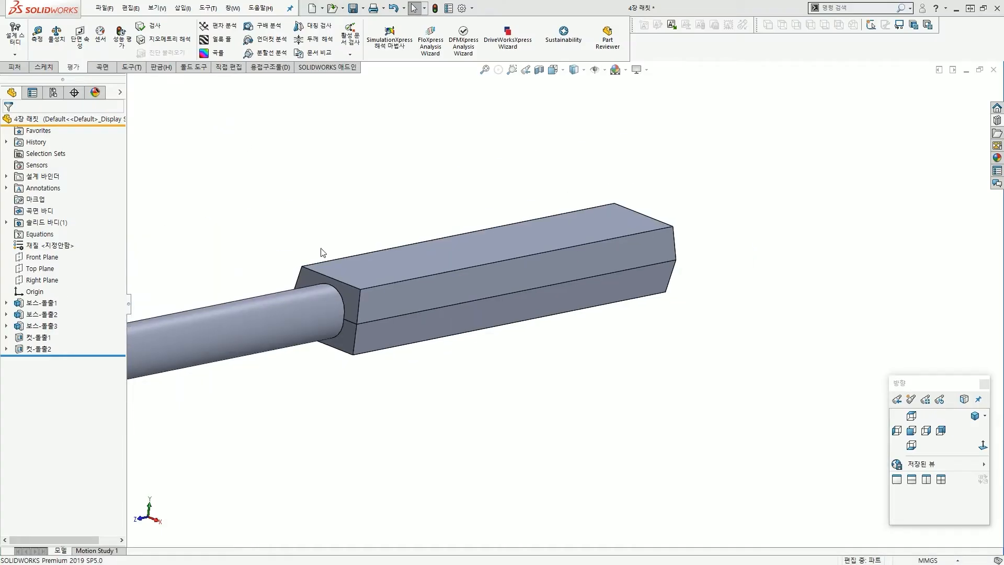
{"action": "scroll", "coordinate": [359, 300], "scroll_direction": "down", "scroll_amount": 4}
{"action": "left_click_drag", "start_coordinate": [167, 296], "coordinate": [347, 281]}
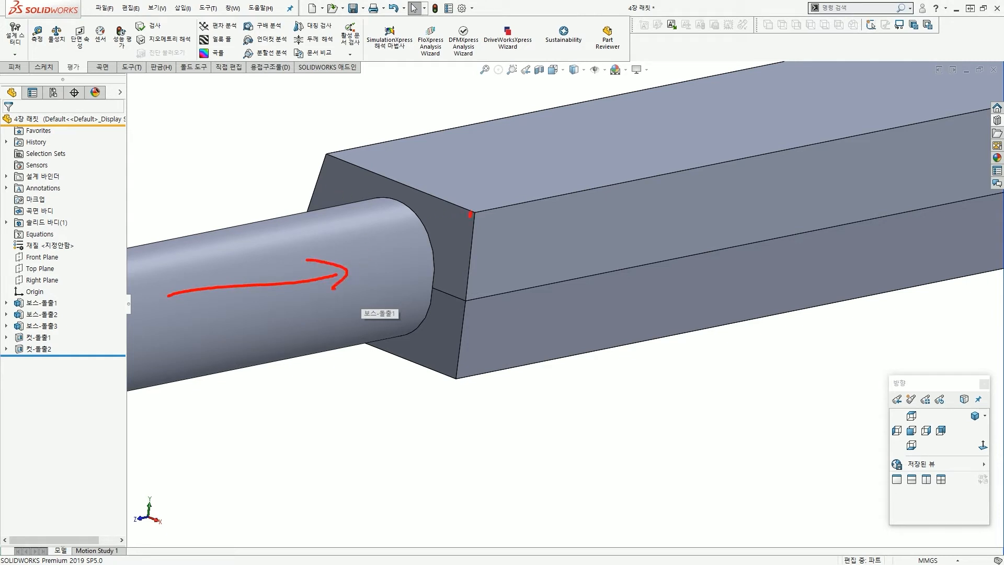
{"action": "left_click_drag", "start_coordinate": [470, 214], "coordinate": [443, 294]}
{"action": "key", "text": "Escape"}
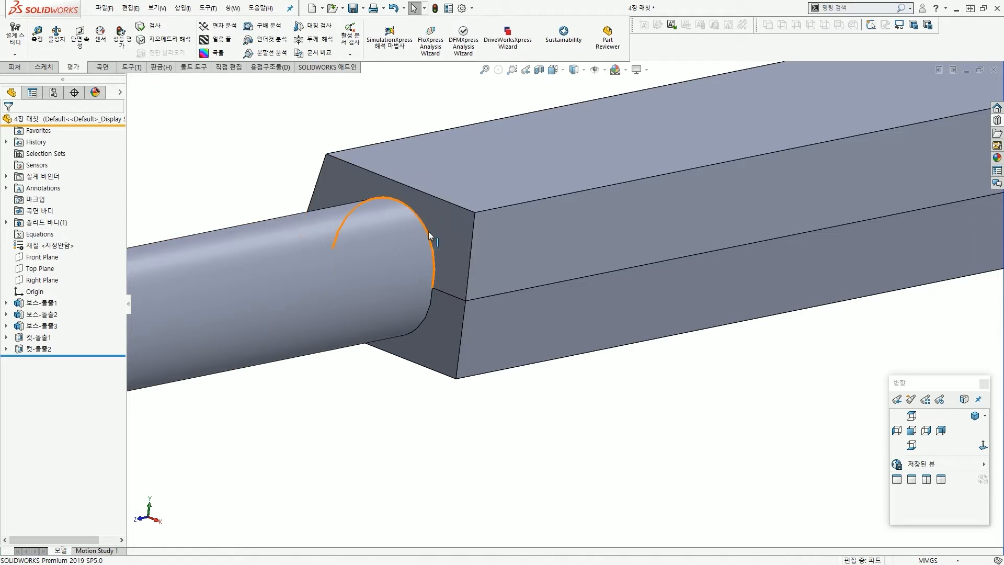
Measure the arc length of the shaft's upper edge at the handle, then its combined length with the lower arc edge.
{"action": "left_click", "coordinate": [428, 231]}
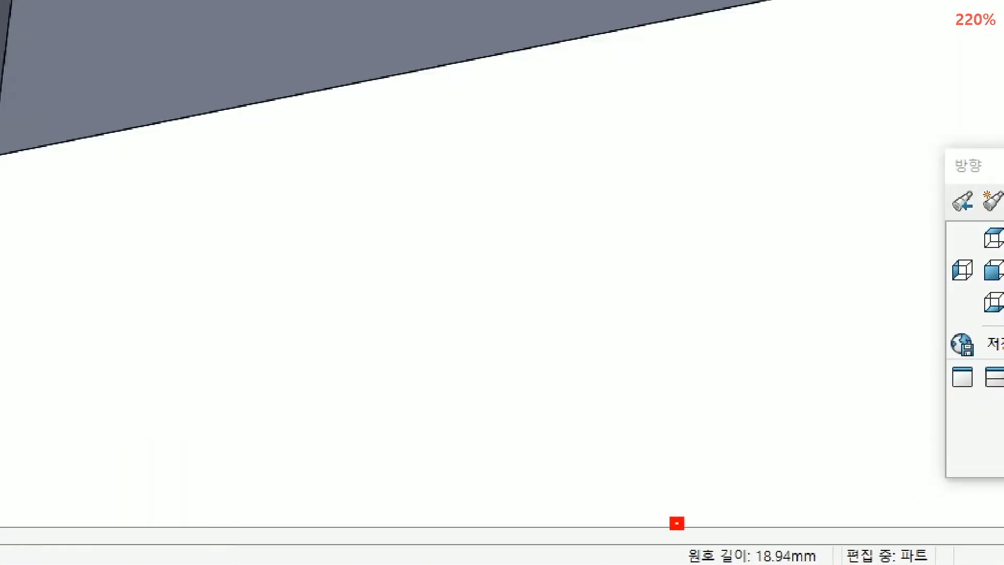
{"action": "left_click_drag", "start_coordinate": [764, 544], "coordinate": [832, 564]}
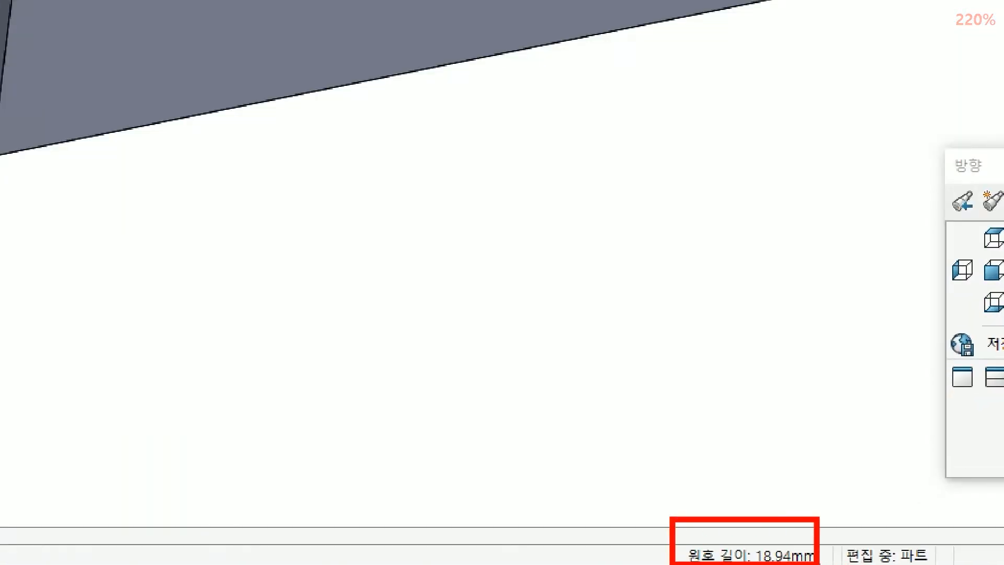
{"action": "left_click_drag", "start_coordinate": [847, 518], "coordinate": [820, 536]}
{"action": "key", "text": "Escape"}
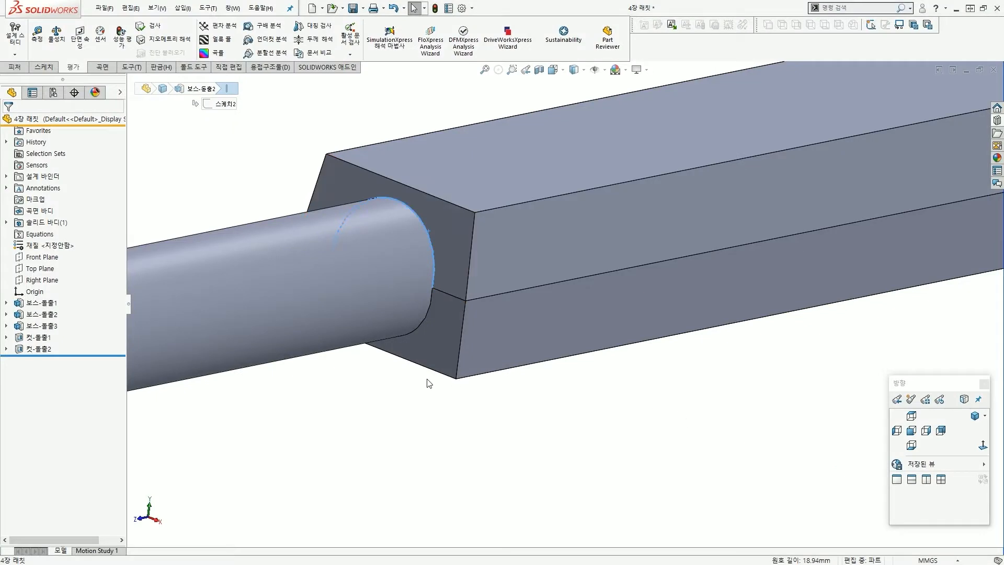
{"action": "left_click", "coordinate": [425, 320], "text": "ctrl"}
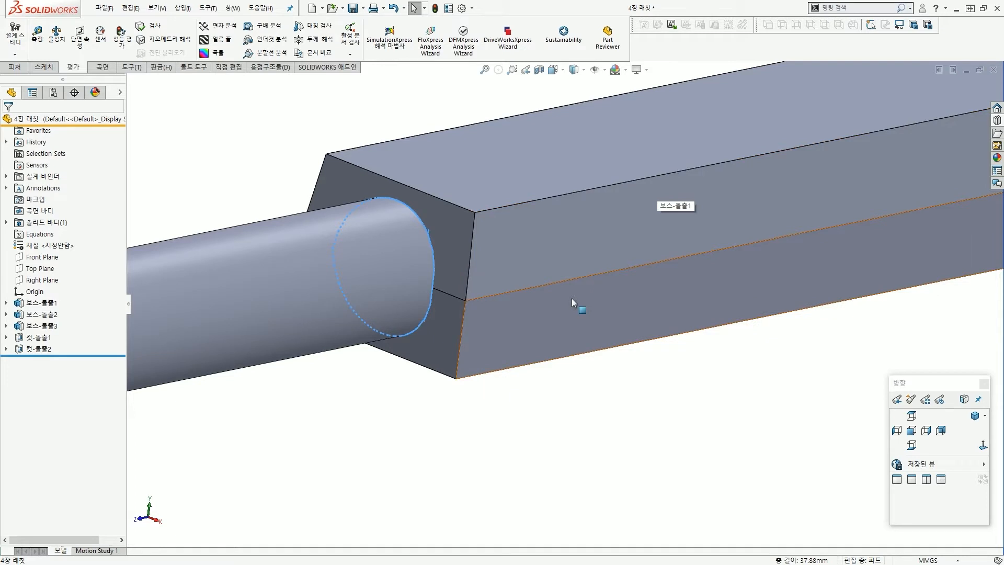
{"action": "left_click", "coordinate": [257, 156]}
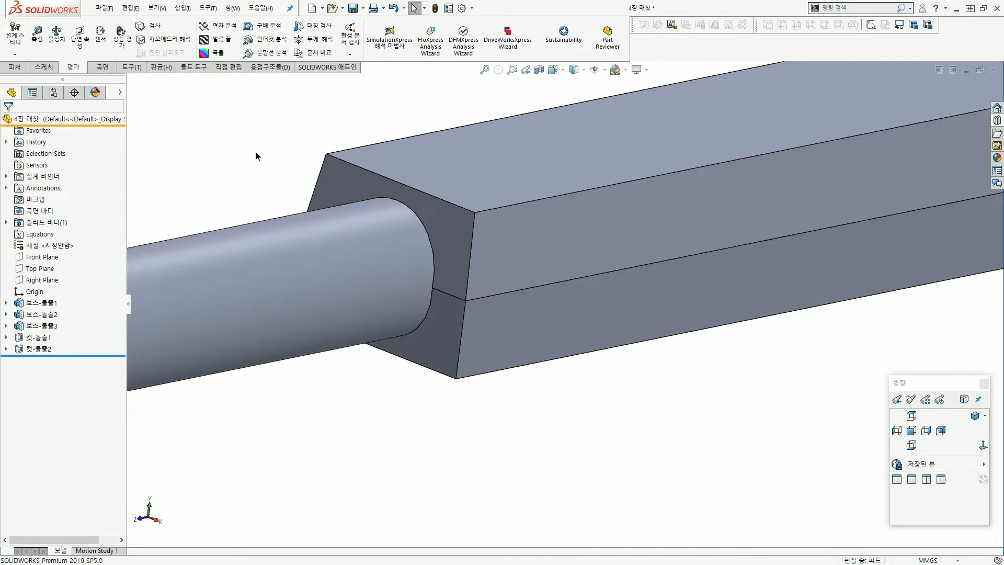
Measure the diameter of the shaft's cylindrical face between the handle and the head.
{"action": "left_click", "coordinate": [283, 277]}
{"action": "scroll", "coordinate": [283, 278], "scroll_direction": "up", "scroll_amount": 3}
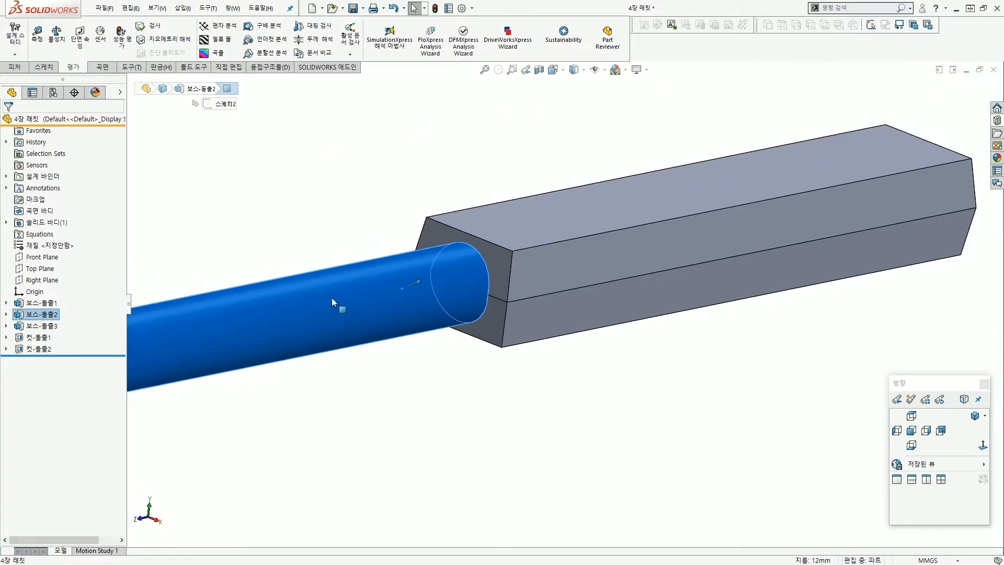
{"action": "scroll", "coordinate": [337, 308], "scroll_direction": "up", "scroll_amount": 2}
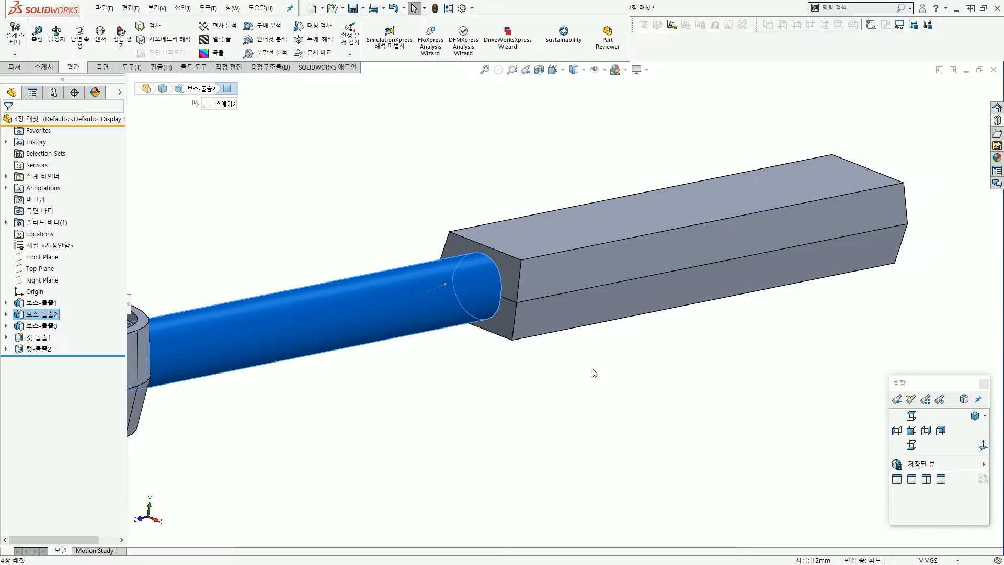
{"action": "left_click", "coordinate": [139, 210]}
Measure the radius of the head's curved pocket wall nearest the shaft, then the total area of both curved pocket walls.
{"action": "middle_click_drag", "start_coordinate": [456, 372], "coordinate": [448, 401]}
{"action": "scroll", "coordinate": [441, 406], "scroll_direction": "up", "scroll_amount": 3}
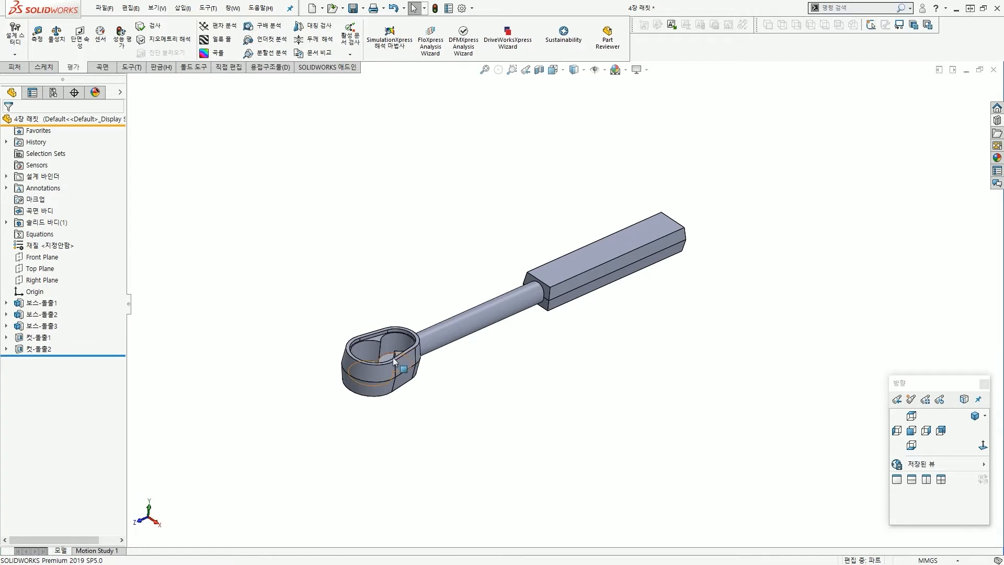
{"action": "scroll", "coordinate": [393, 356], "scroll_direction": "down", "scroll_amount": 3}
{"action": "scroll", "coordinate": [672, 265], "scroll_direction": "down", "scroll_amount": 3}
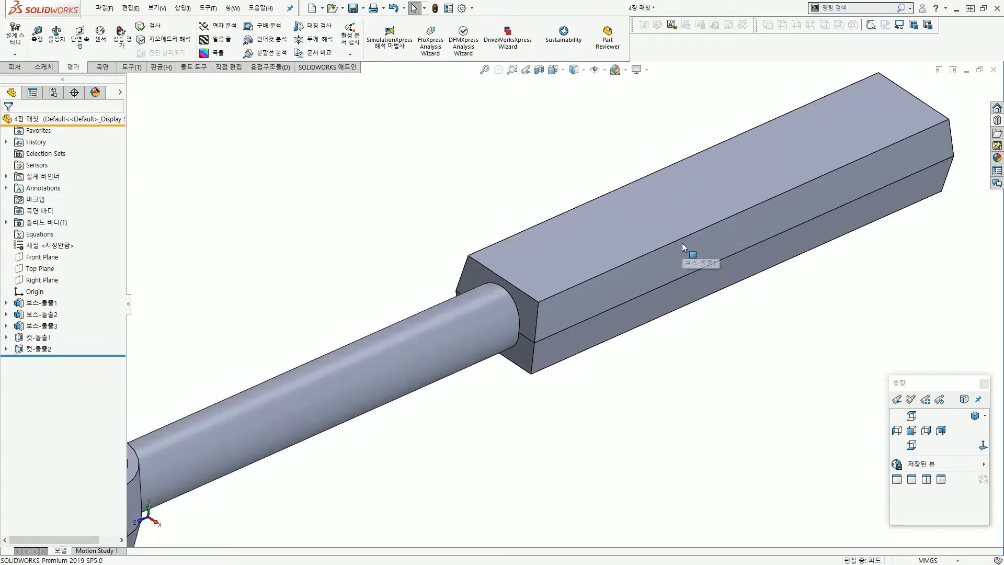
{"action": "scroll", "coordinate": [681, 245], "scroll_direction": "up", "scroll_amount": 3}
{"action": "scroll", "coordinate": [365, 408], "scroll_direction": "down", "scroll_amount": 3}
{"action": "scroll", "coordinate": [435, 312], "scroll_direction": "down", "scroll_amount": 3}
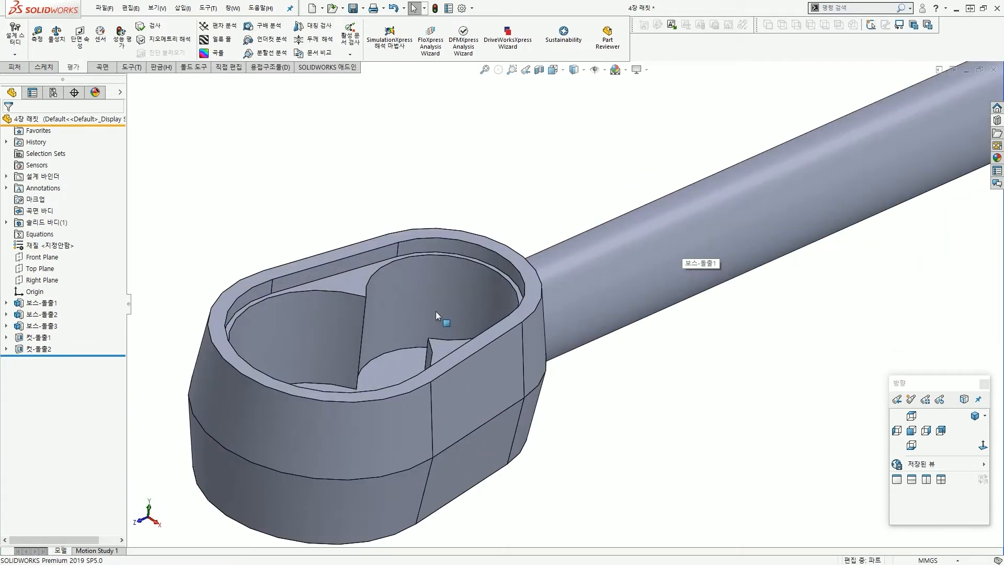
{"action": "left_click", "coordinate": [497, 282]}
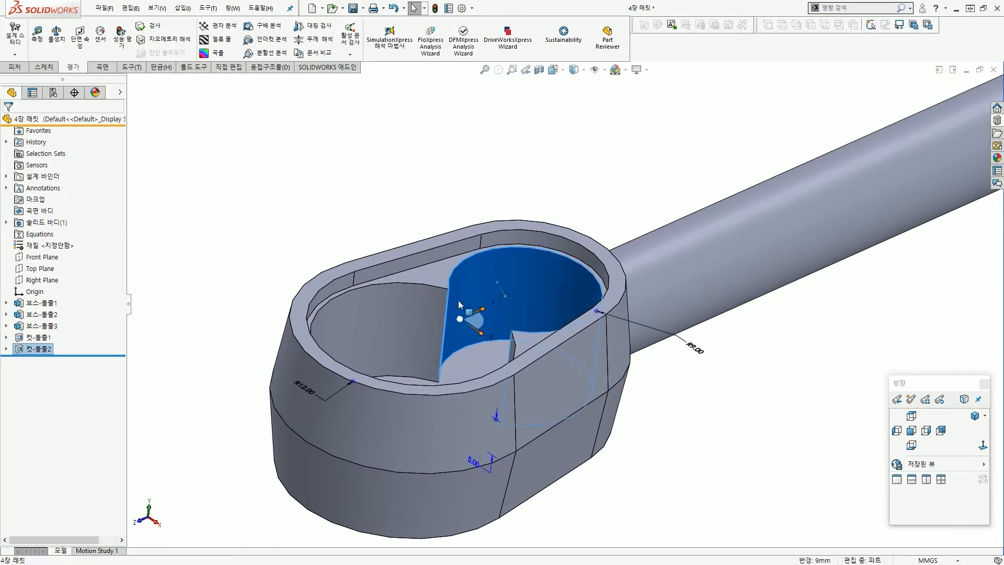
{"action": "left_click", "coordinate": [387, 321], "text": "ctrl"}
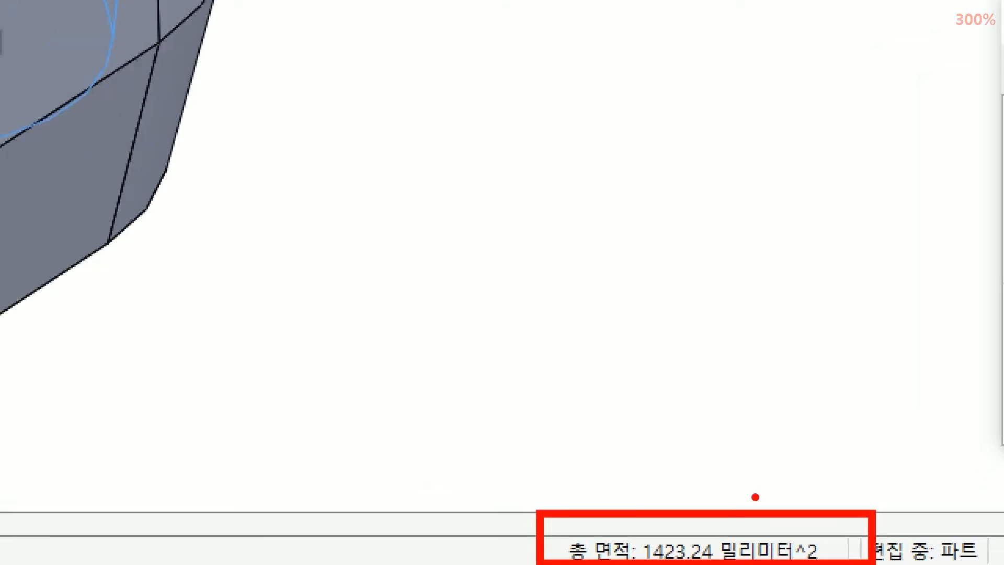
{"action": "mouse_move", "coordinate": [643, 429]}
{"action": "left_mouse_down"}
{"action": "mouse_move", "coordinate": [678, 421]}
{"action": "mouse_move", "coordinate": [683, 435]}
{"action": "left_mouse_up"}
{"action": "left_click_drag", "start_coordinate": [693, 411], "coordinate": [732, 437]}
{"action": "left_click_drag", "start_coordinate": [740, 382], "coordinate": [766, 399]}
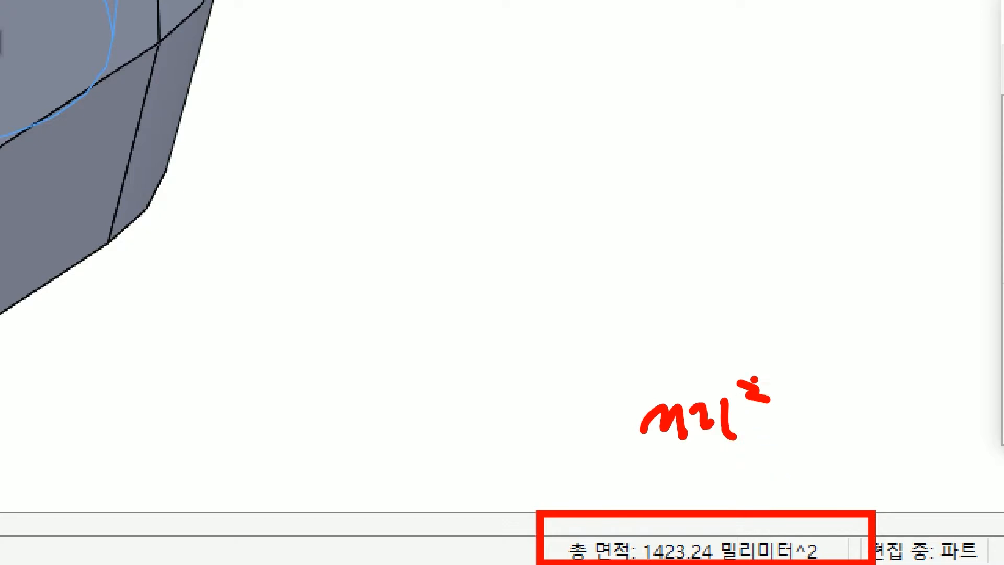
{"action": "mouse_move", "coordinate": [741, 366]}
{"action": "left_mouse_down"}
{"action": "mouse_move", "coordinate": [756, 409]}
{"action": "mouse_move", "coordinate": [758, 392]}
{"action": "left_mouse_up"}
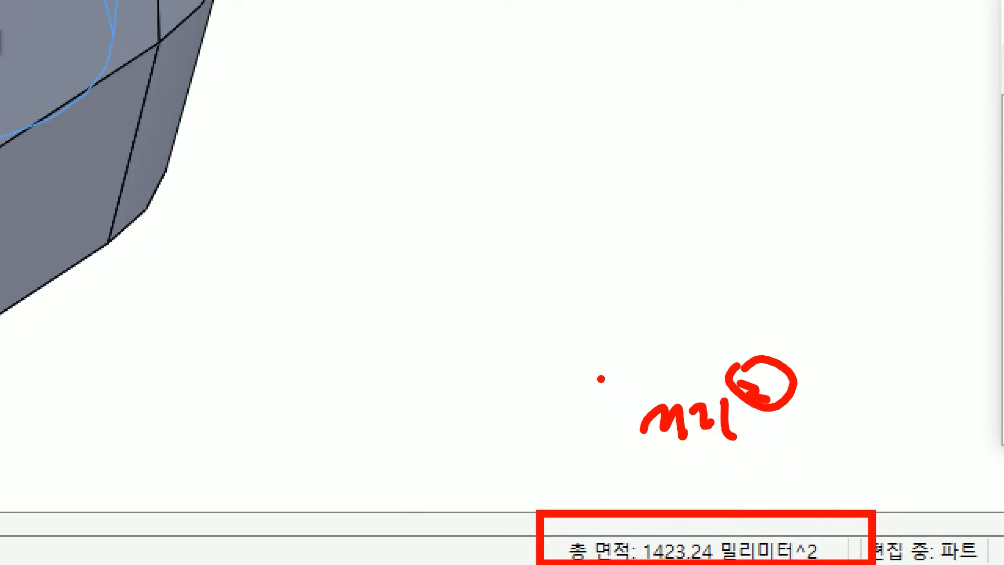
{"action": "mouse_move", "coordinate": [593, 353]}
{"action": "left_mouse_down", "text": "ctrl"}
{"action": "mouse_move", "coordinate": [809, 460]}
{"action": "mouse_move", "coordinate": [848, 465]}
{"action": "left_mouse_up", "text": "ctrl"}
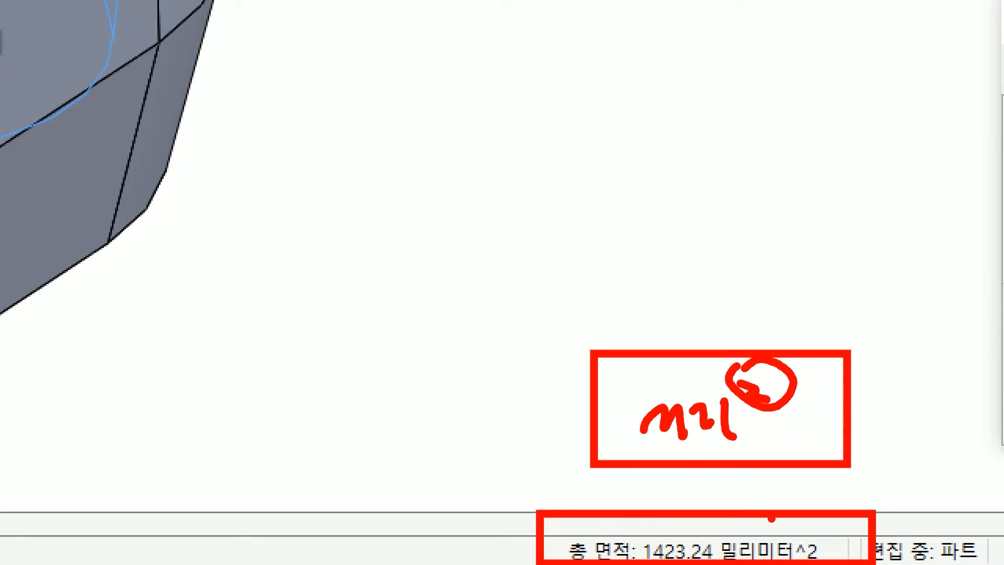
{"action": "mouse_move", "coordinate": [520, 420]}
{"action": "left_mouse_down"}
{"action": "mouse_move", "coordinate": [560, 418]}
{"action": "mouse_move", "coordinate": [598, 439]}
{"action": "left_mouse_up"}
{"action": "left_click_drag", "start_coordinate": [603, 387], "coordinate": [638, 413]}
{"action": "key", "text": "Escape"}
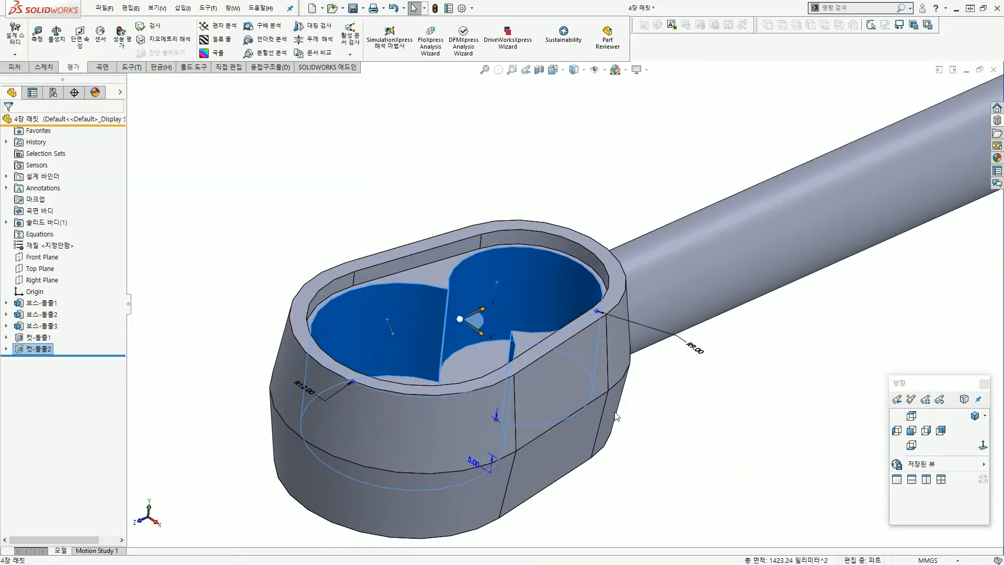
Measure the center-to-center distance between the upper arc edges of the head's two round pockets.
{"action": "left_click", "coordinate": [699, 401]}
{"action": "key", "text": "z"}
{"action": "key", "text": "z"}
{"action": "key", "text": "z"}
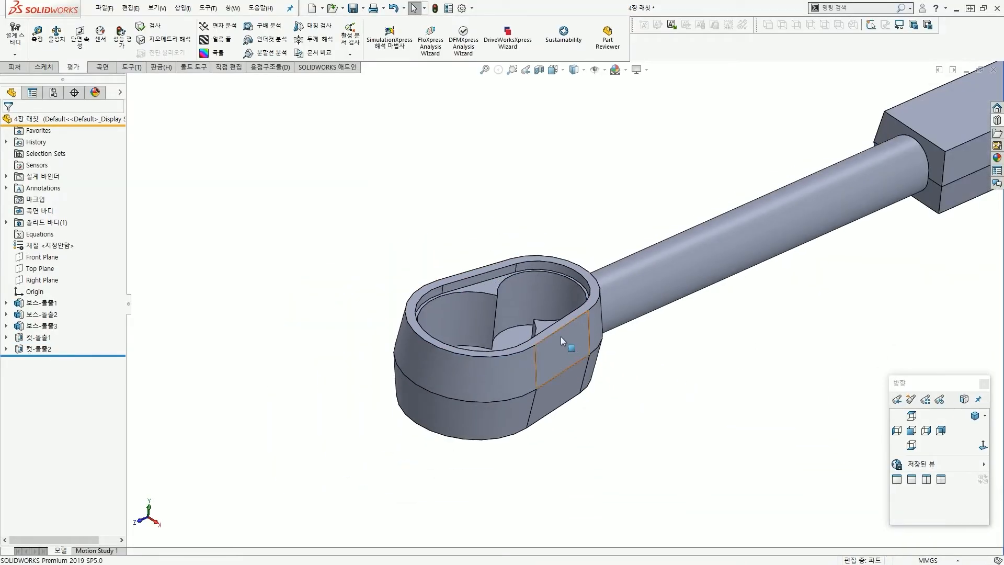
{"action": "scroll", "coordinate": [519, 299], "scroll_direction": "down", "scroll_amount": 5}
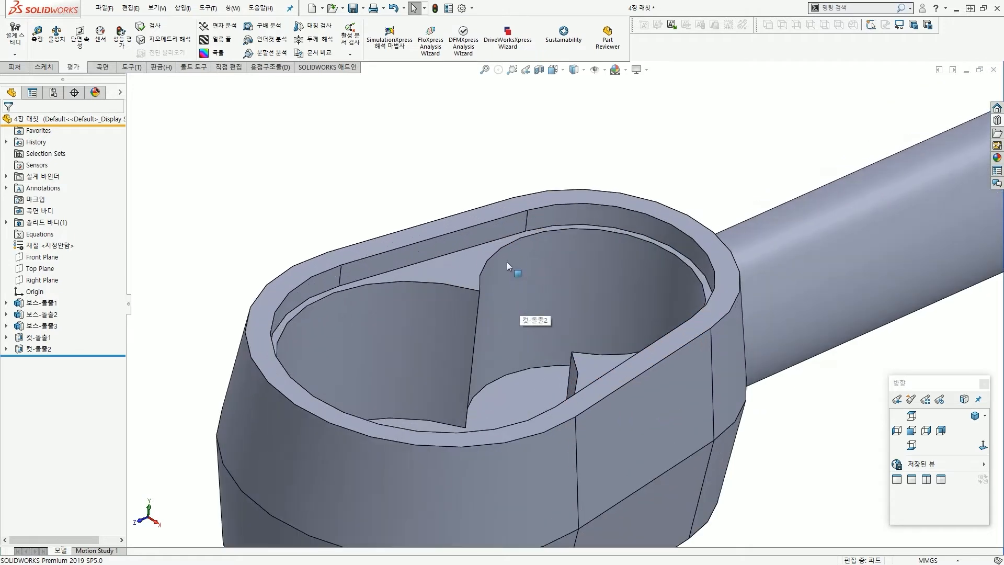
{"action": "left_click", "coordinate": [507, 245]}
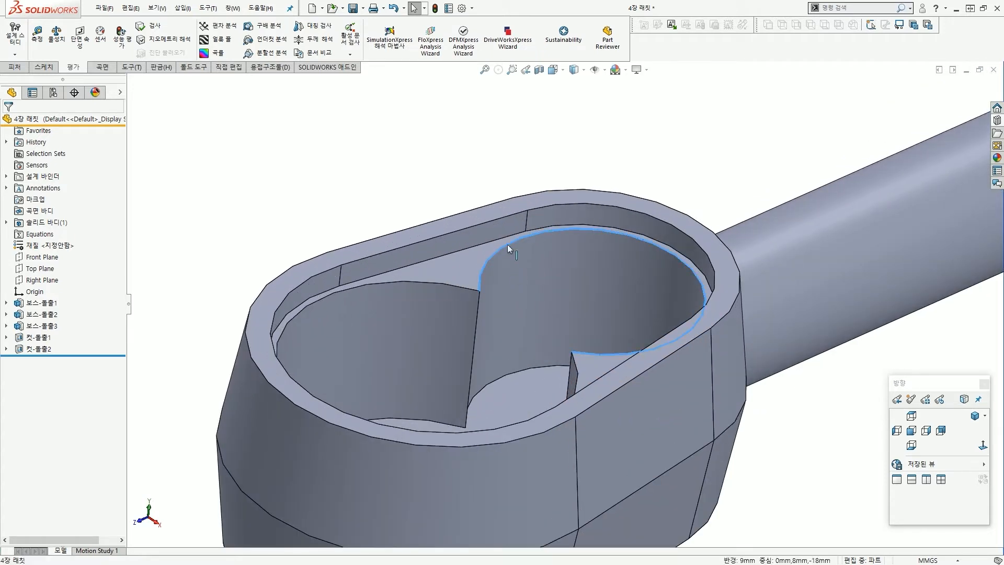
{"action": "left_click", "coordinate": [427, 284]}
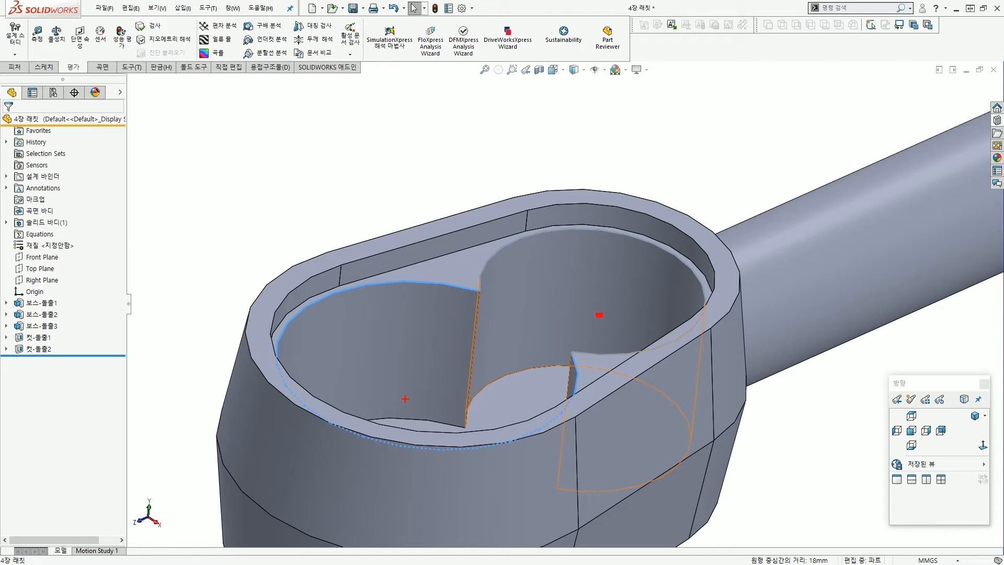
{"action": "mouse_move", "coordinate": [403, 400]}
{"action": "left_mouse_down"}
{"action": "mouse_move", "coordinate": [599, 314]}
{"action": "mouse_move", "coordinate": [594, 327]}
{"action": "left_mouse_up"}
{"action": "left_click_drag", "start_coordinate": [415, 376], "coordinate": [455, 396]}
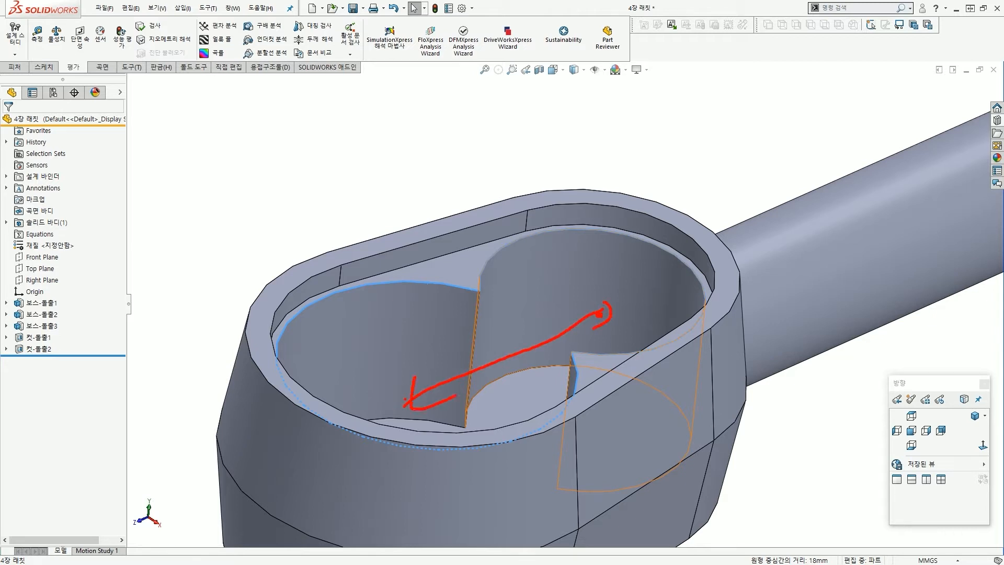
{"action": "key", "text": "Escape"}
{"action": "scroll", "coordinate": [535, 328], "scroll_direction": "up", "scroll_amount": 10}
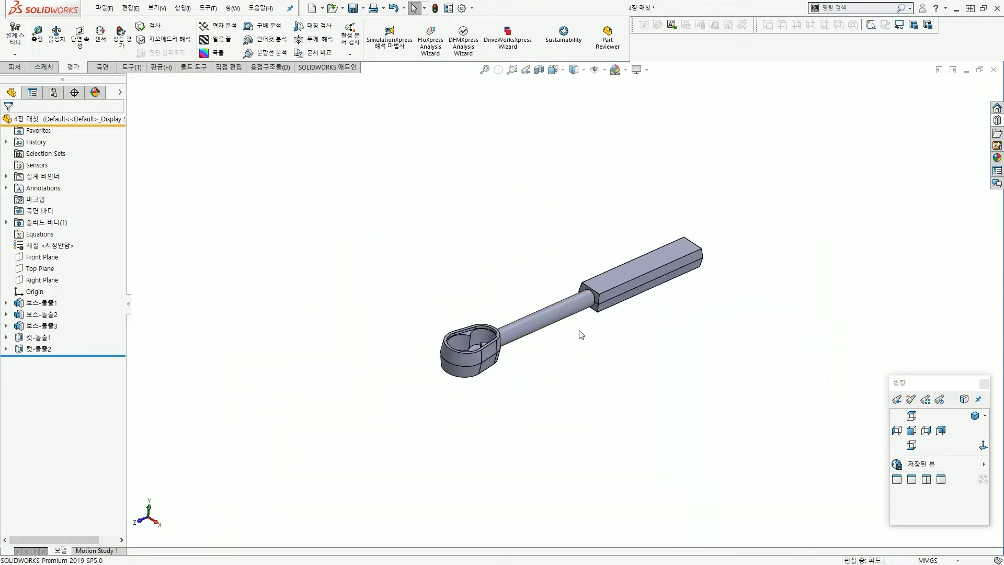
{"action": "middle_click_drag", "start_coordinate": [604, 336], "coordinate": [597, 319]}
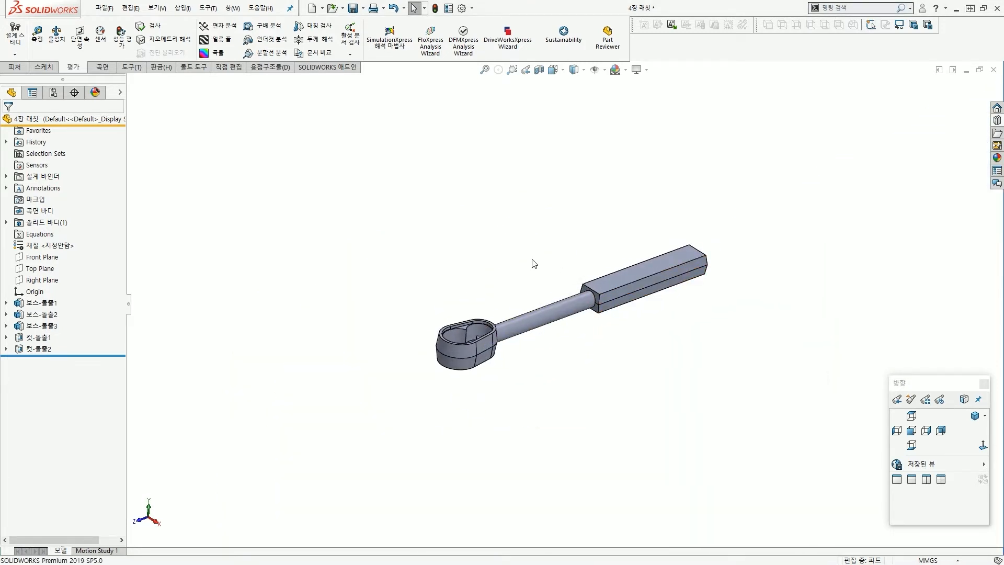
{"action": "key", "text": "ctrl+2"}
{"action": "left_click_drag", "start_coordinate": [95, 104], "coordinate": [162, 142], "text": "ctrl"}
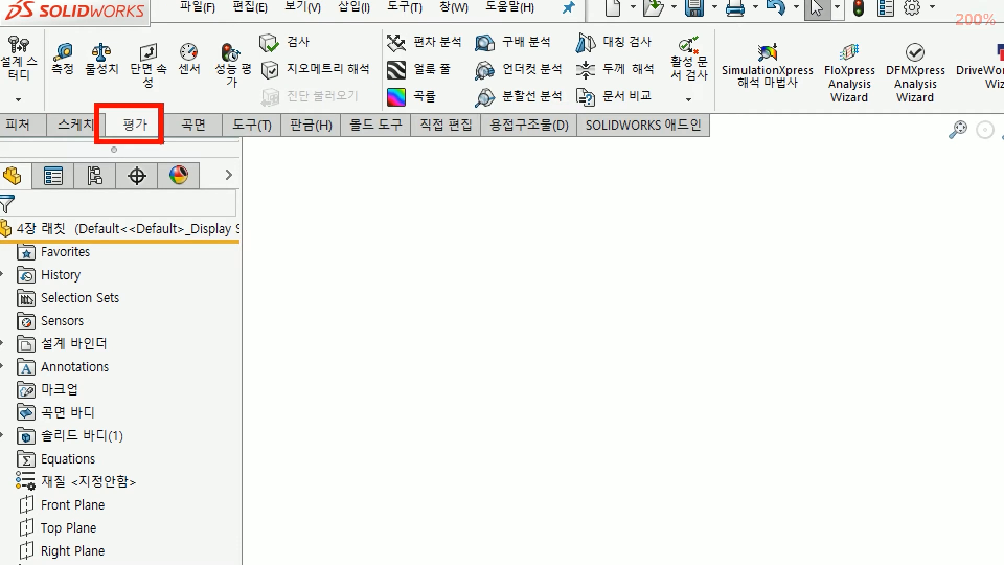
{"action": "left_click_drag", "start_coordinate": [251, 181], "coordinate": [174, 135], "text": "ctrl+shift"}
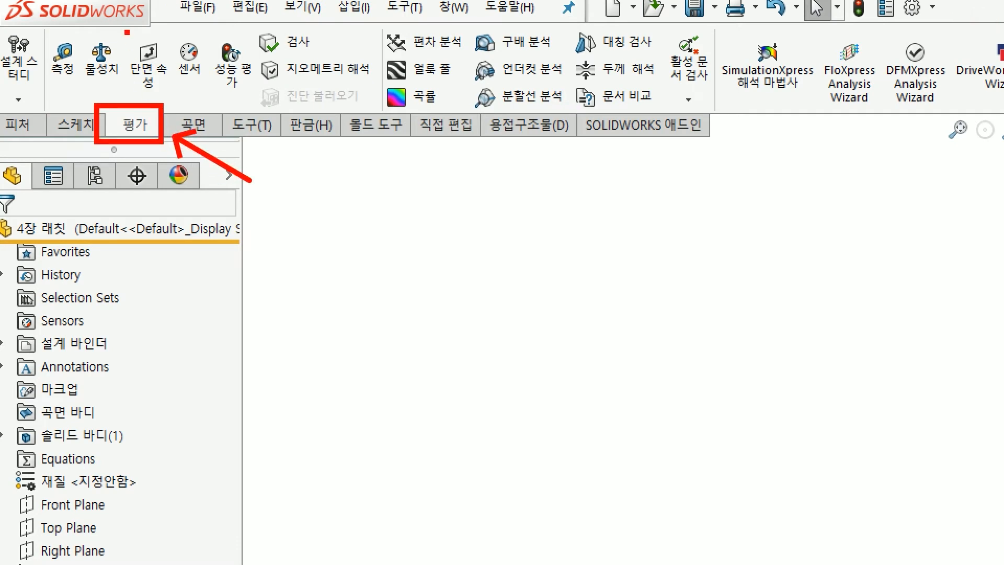
{"action": "left_click_drag", "start_coordinate": [125, 30], "coordinate": [168, 97], "text": "ctrl"}
{"action": "left_click_drag", "start_coordinate": [282, 166], "coordinate": [174, 84], "text": "ctrl+shift"}
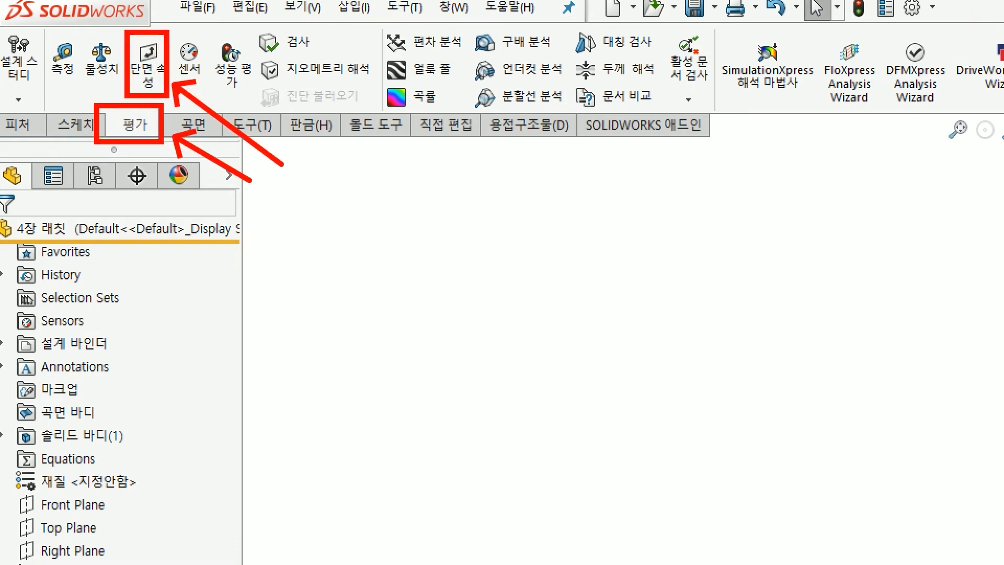
Calculate the section properties of the handle's top face.
{"action": "left_click", "coordinate": [148, 70]}
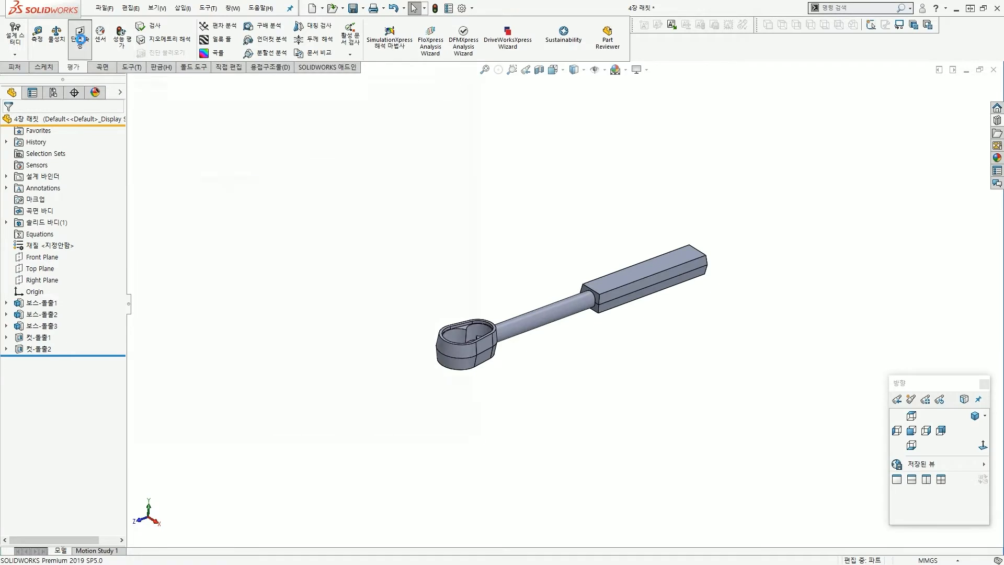
{"action": "left_click_drag", "start_coordinate": [272, 75], "coordinate": [248, 73]}
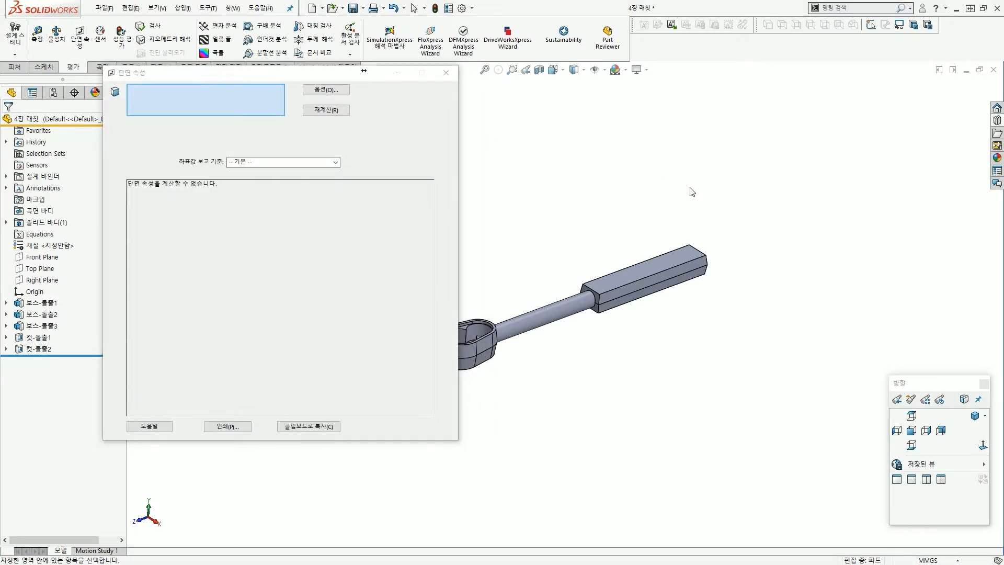
{"action": "scroll", "coordinate": [645, 281], "scroll_direction": "down", "scroll_amount": 3}
{"action": "scroll", "coordinate": [645, 280], "scroll_direction": "down", "scroll_amount": 2}
{"action": "left_click", "coordinate": [679, 246]}
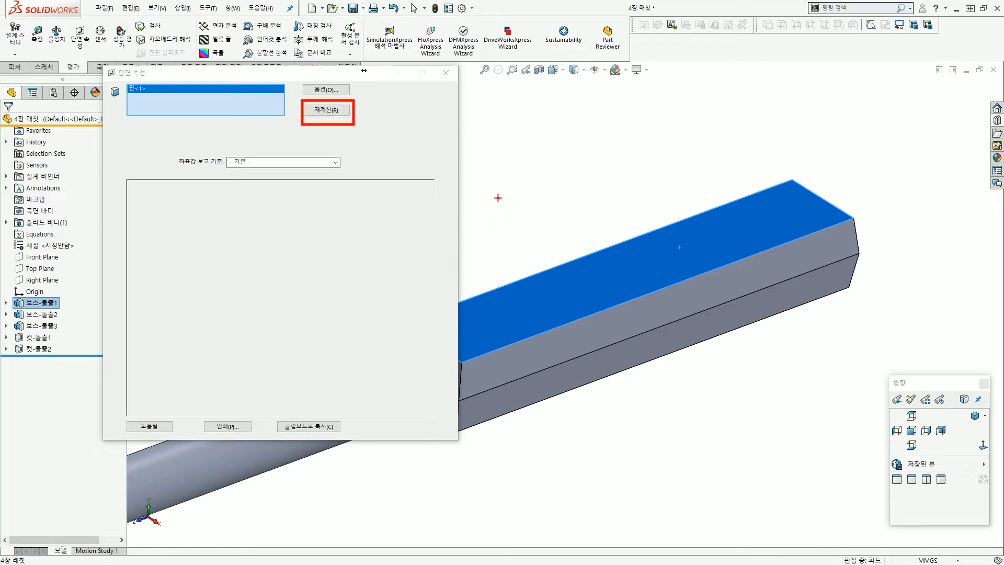
{"action": "left_click", "coordinate": [326, 110]}
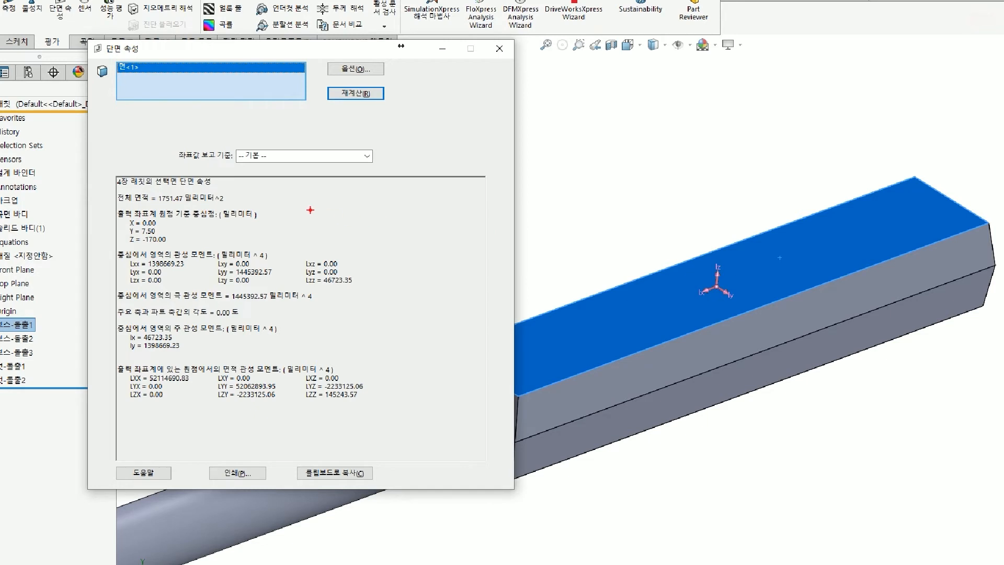
{"action": "mouse_move", "coordinate": [294, 212]}
{"action": "left_mouse_down"}
{"action": "mouse_move", "coordinate": [339, 198]}
{"action": "mouse_move", "coordinate": [371, 225]}
{"action": "left_mouse_up"}
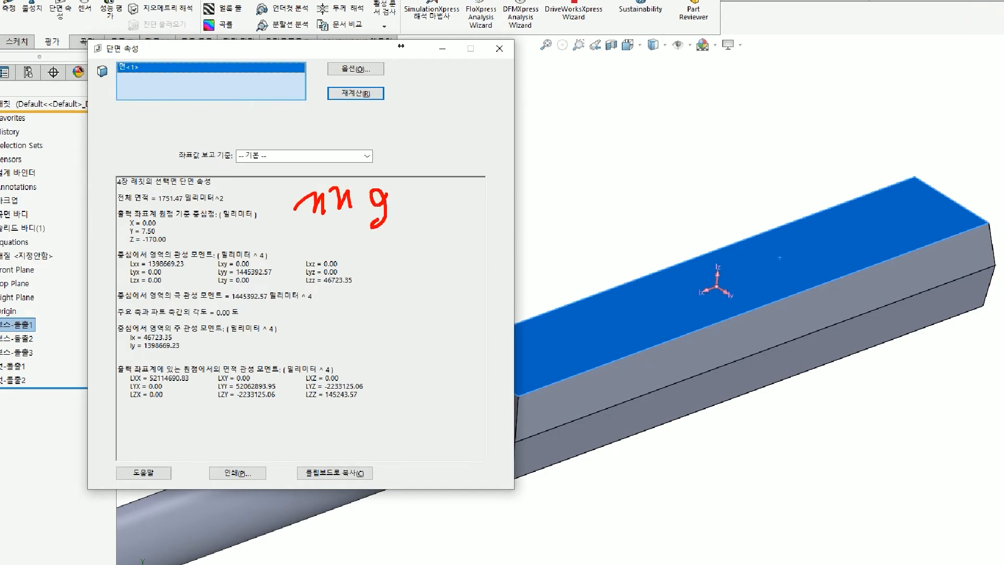
{"action": "left_click_drag", "start_coordinate": [435, 184], "coordinate": [426, 219]}
{"action": "left_click_drag", "start_coordinate": [300, 222], "coordinate": [445, 230]}
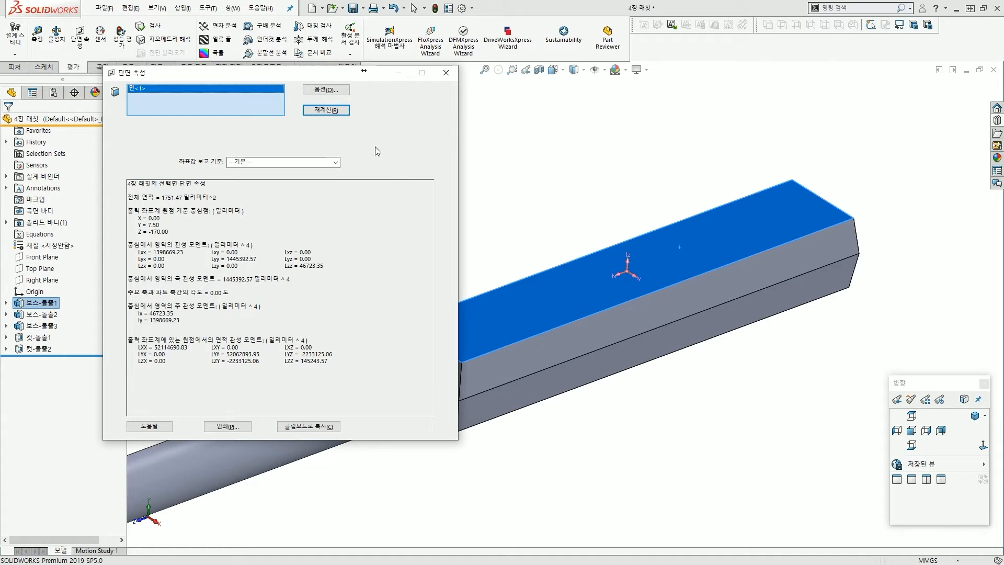
{"action": "key", "text": "ctrl+2"}
{"action": "left_click_drag", "start_coordinate": [297, 81], "coordinate": [360, 98], "text": "ctrl"}
{"action": "left_click_drag", "start_coordinate": [408, 127], "coordinate": [347, 92], "text": "ctrl+shift"}
{"action": "key", "text": "Escape"}
Open the section property options and check that the units follow the document settings.
{"action": "left_click", "coordinate": [342, 92]}
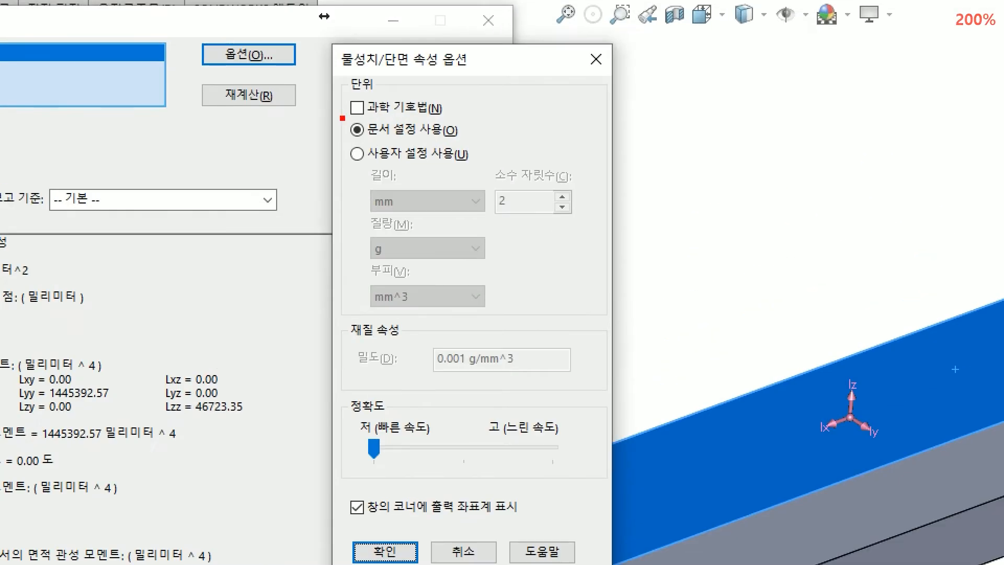
{"action": "left_click_drag", "start_coordinate": [372, 120], "coordinate": [429, 133], "text": "ctrl"}
{"action": "left_click_drag", "start_coordinate": [370, 209], "coordinate": [384, 209]}
{"action": "left_click_drag", "start_coordinate": [372, 248], "coordinate": [386, 250]}
{"action": "left_click_drag", "start_coordinate": [381, 278], "coordinate": [400, 278]}
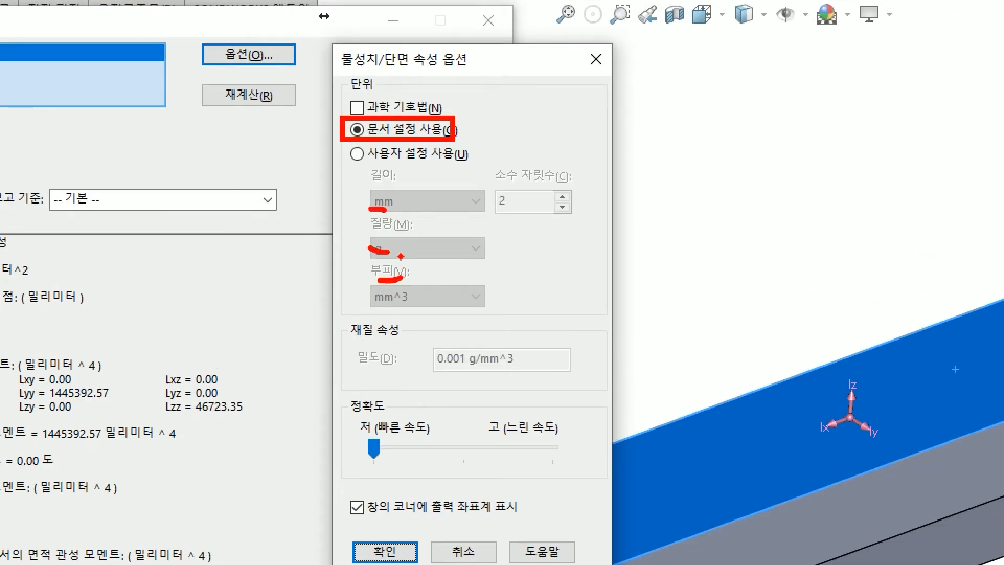
{"action": "key", "text": "Escape"}
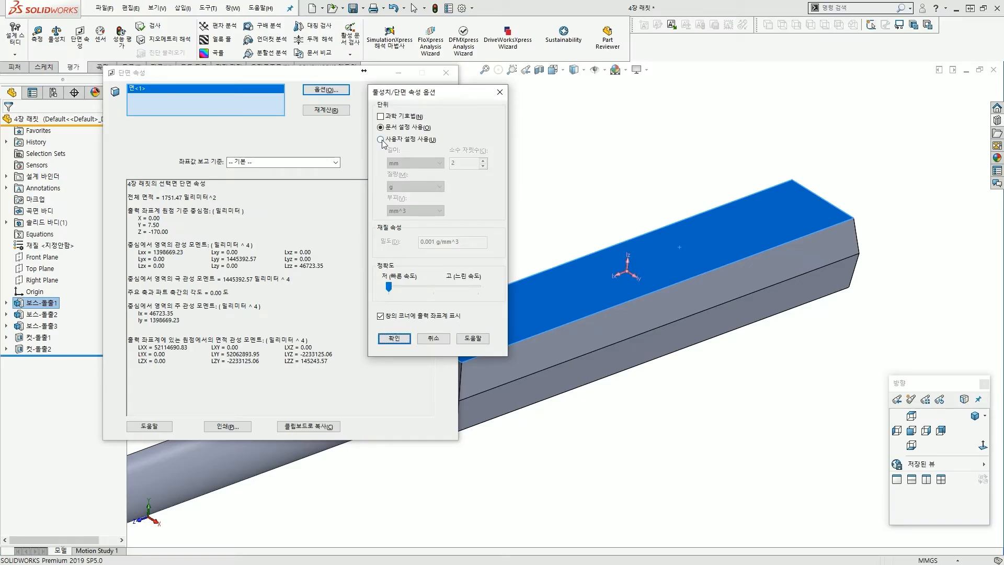
Try custom units in the section property options, review the length, mass and volume choices, and close without applying.
{"action": "left_click", "coordinate": [381, 140]}
{"action": "left_click", "coordinate": [426, 164]}
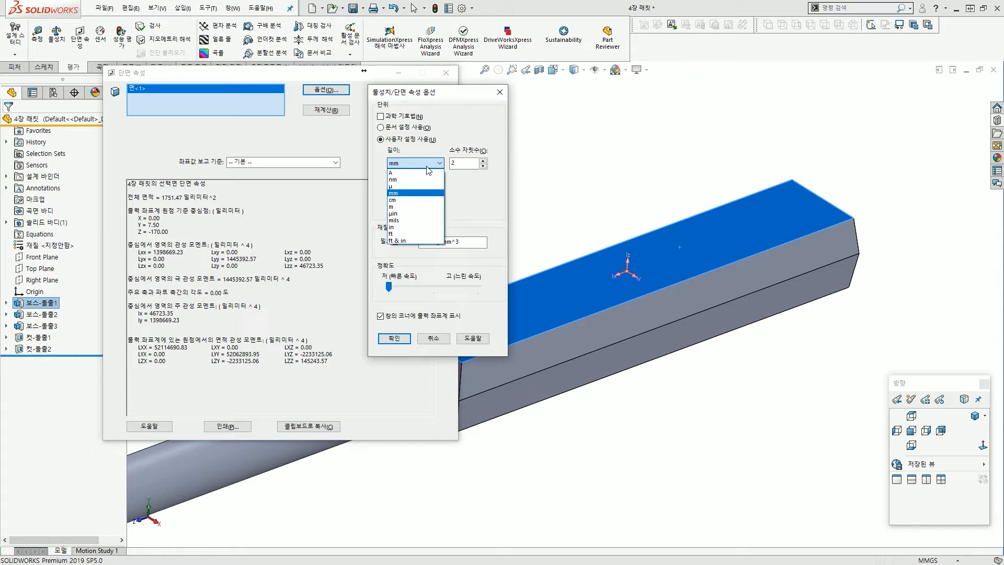
{"action": "left_click", "coordinate": [427, 166]}
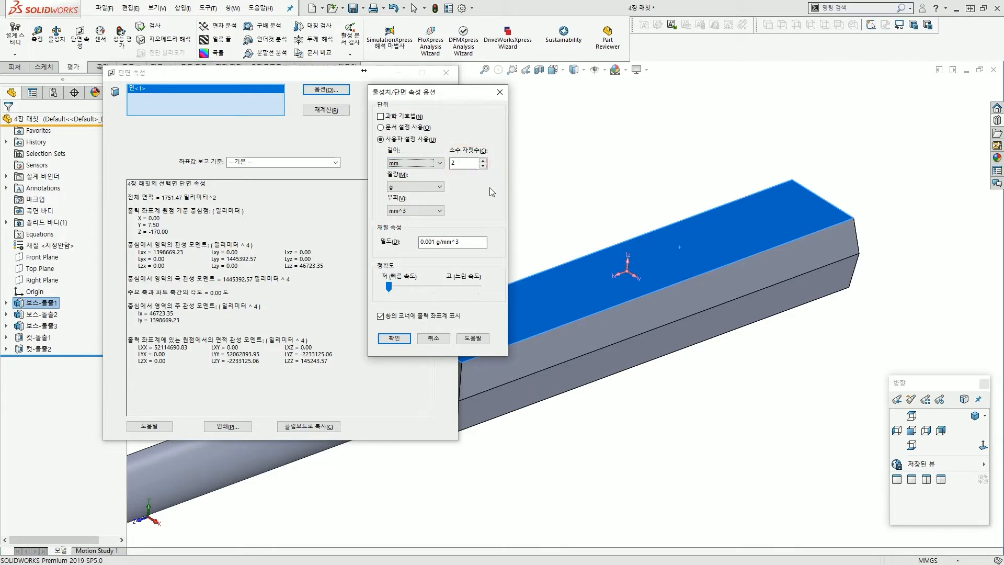
{"action": "left_click", "coordinate": [438, 188]}
{"action": "left_click", "coordinate": [438, 203]}
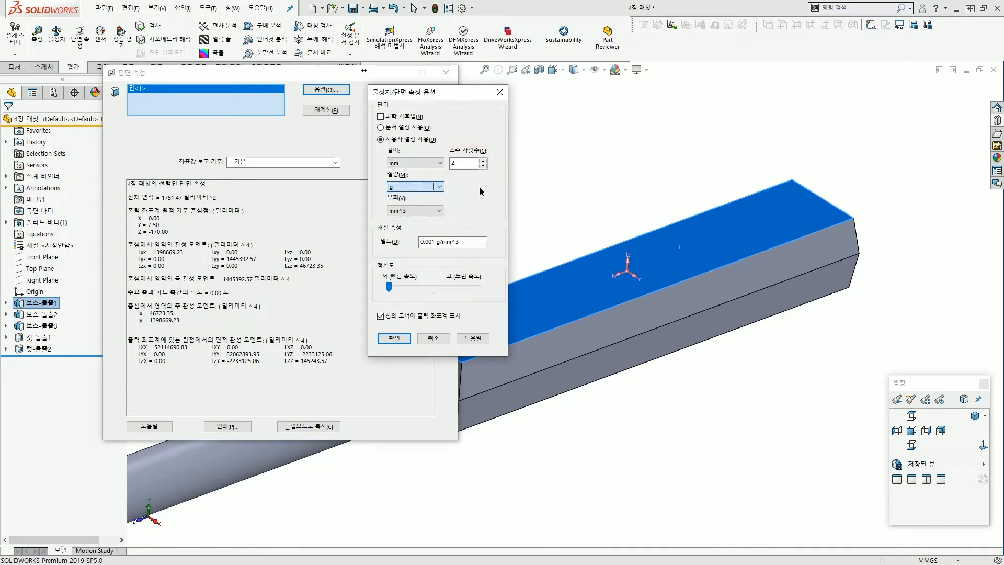
{"action": "left_click", "coordinate": [439, 211]}
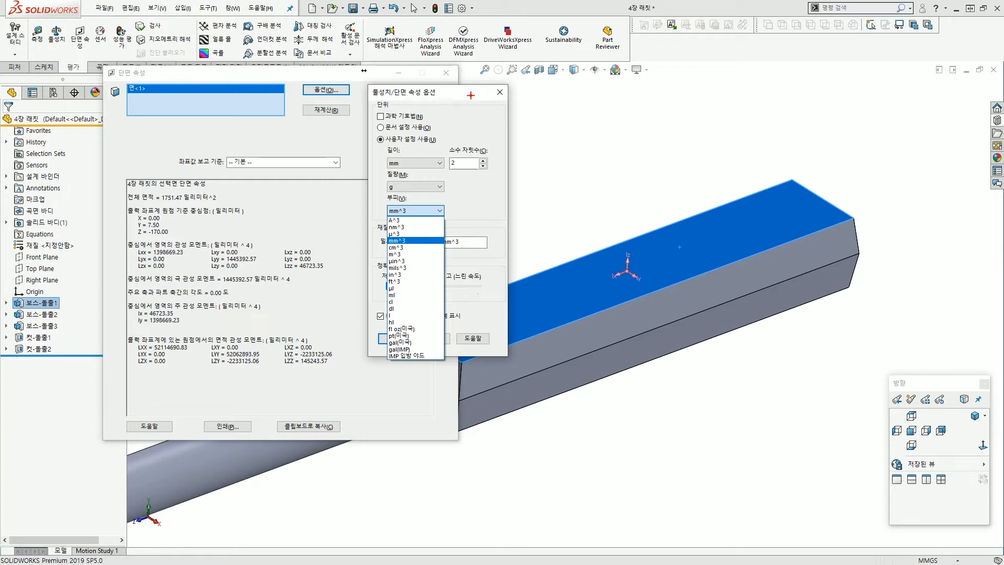
{"action": "left_click", "coordinate": [486, 100]}
{"action": "left_click", "coordinate": [500, 92]}
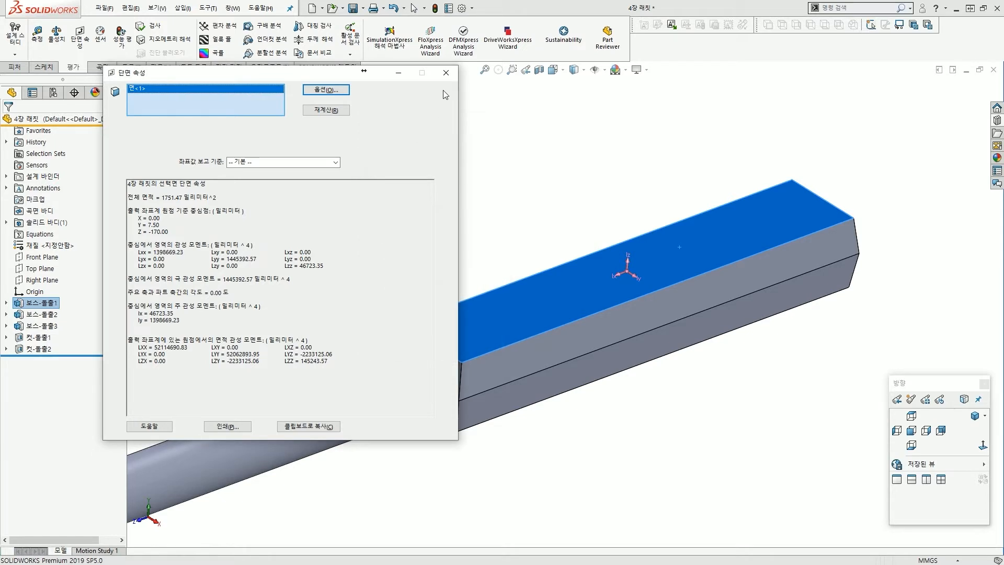
Close the section properties and bring the whole ratchet into view.
{"action": "left_click", "coordinate": [445, 72]}
{"action": "left_click", "coordinate": [459, 186]}
{"action": "key", "text": "f"}
{"action": "scroll", "coordinate": [556, 336], "scroll_direction": "down", "scroll_amount": 5}
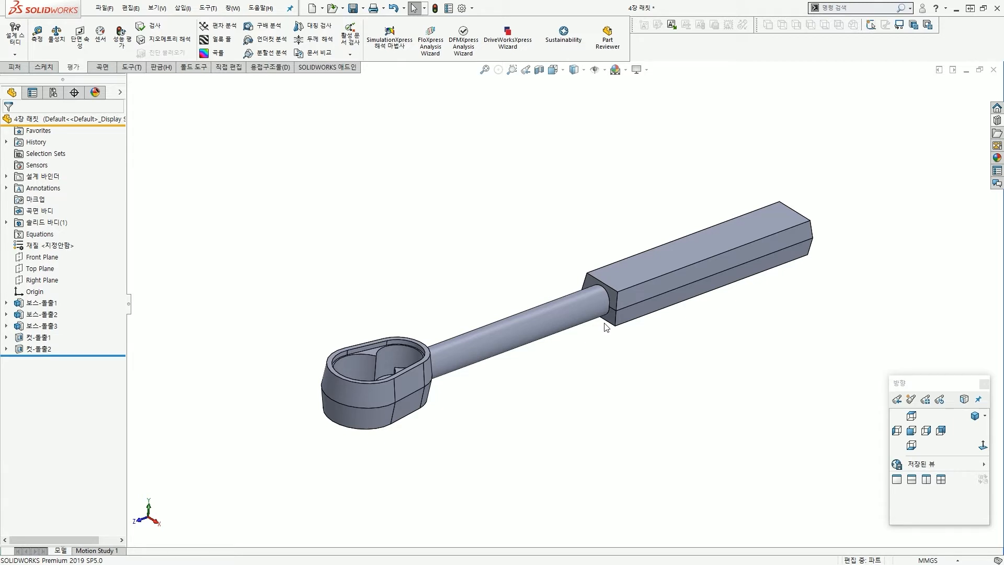
{"action": "scroll", "coordinate": [611, 308], "scroll_direction": "up", "scroll_amount": 2}
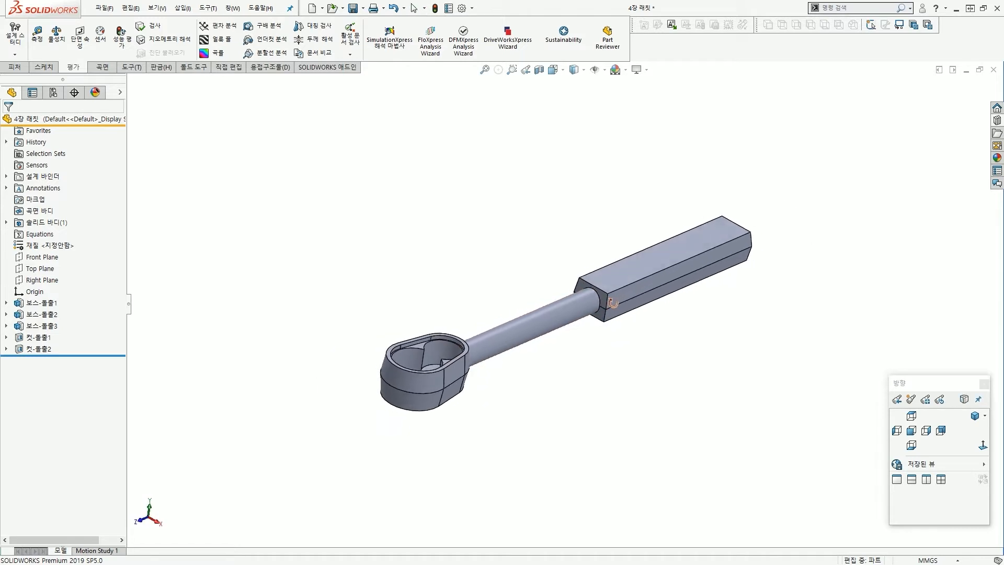
{"action": "mouse_move", "coordinate": [613, 304]}
{"action": "middle_mouse_down"}
{"action": "mouse_move", "coordinate": [618, 297]}
{"action": "mouse_move", "coordinate": [601, 299]}
{"action": "middle_mouse_up"}
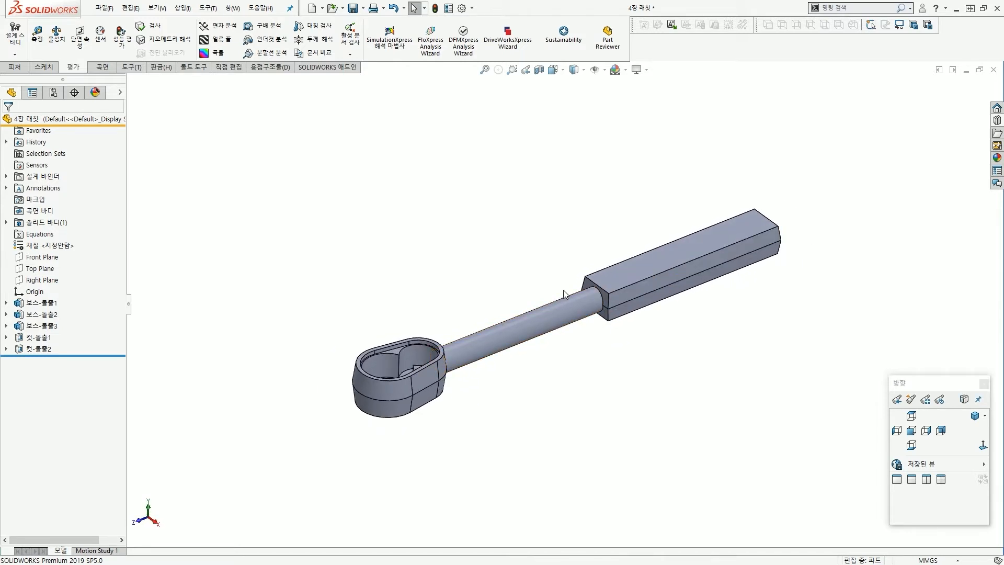
Locate the unassigned material entry in the part's feature tree.
{"action": "left_click_drag", "start_coordinate": [5, 235], "coordinate": [76, 255]}
{"action": "left_click_drag", "start_coordinate": [224, 300], "coordinate": [86, 246]}
{"action": "key", "text": "Escape"}
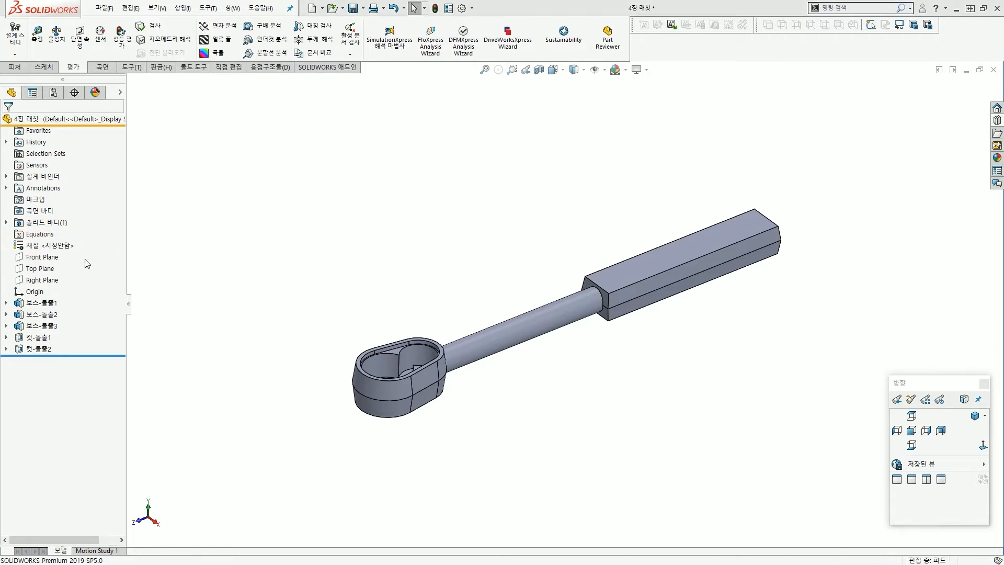
{"action": "left_click", "coordinate": [32, 249]}
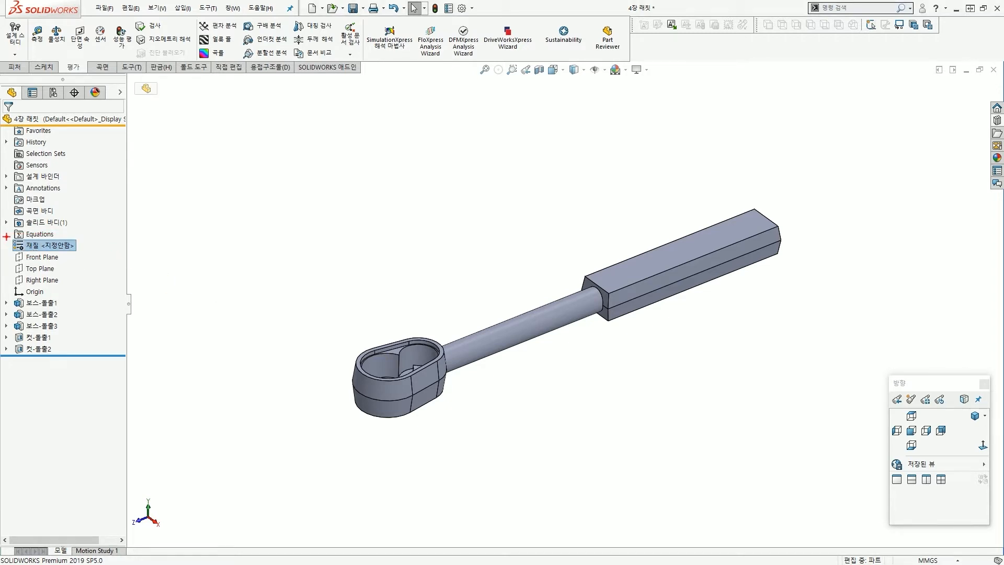
{"action": "left_click_drag", "start_coordinate": [6, 236], "coordinate": [80, 256]}
{"action": "left_click_drag", "start_coordinate": [171, 278], "coordinate": [81, 247]}
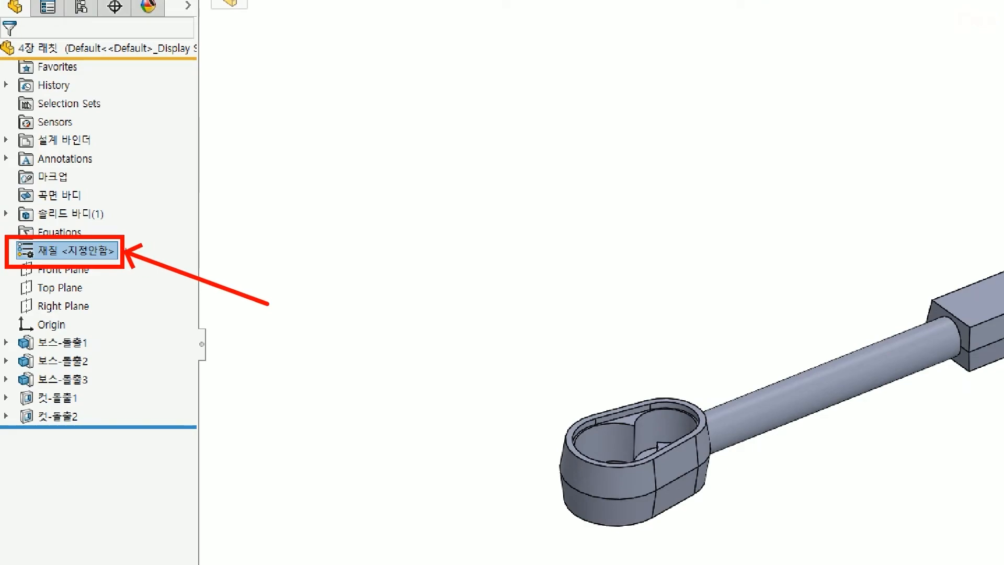
{"action": "key", "text": "Escape"}
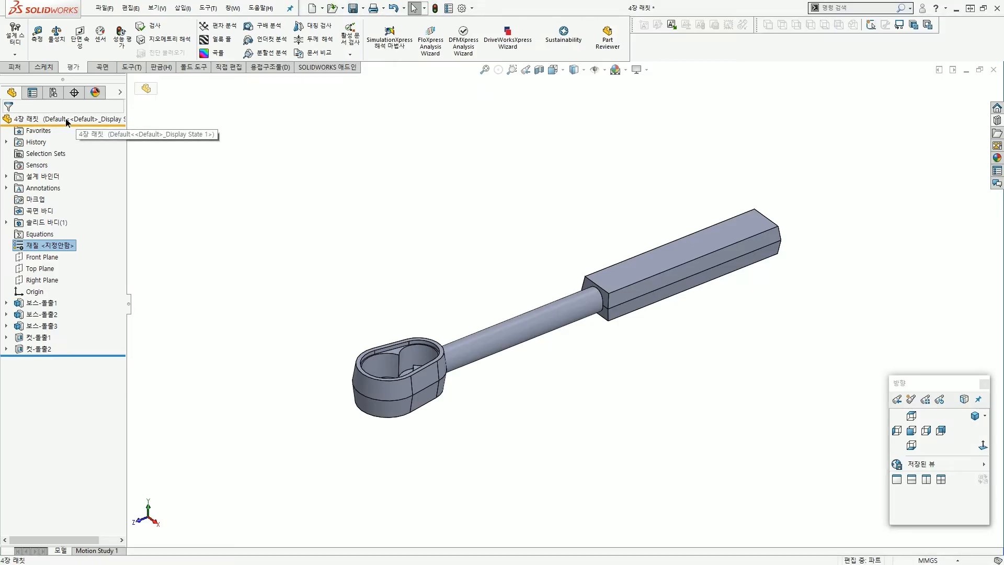
Check the Material entry's visibility in the tree item show/hide settings, and leave the settings without changes.
{"action": "right_click", "coordinate": [104, 52]}
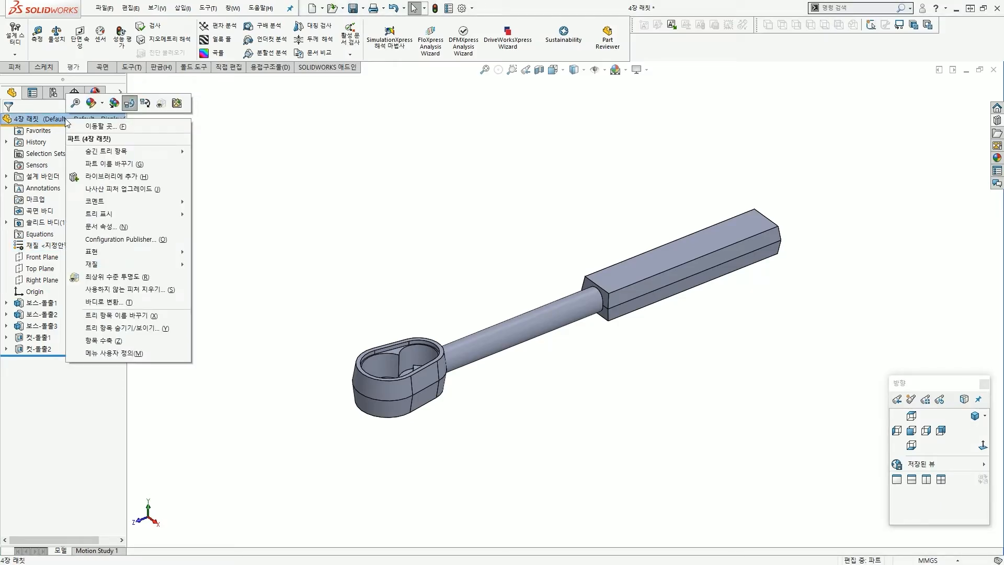
{"action": "left_click", "coordinate": [137, 329]}
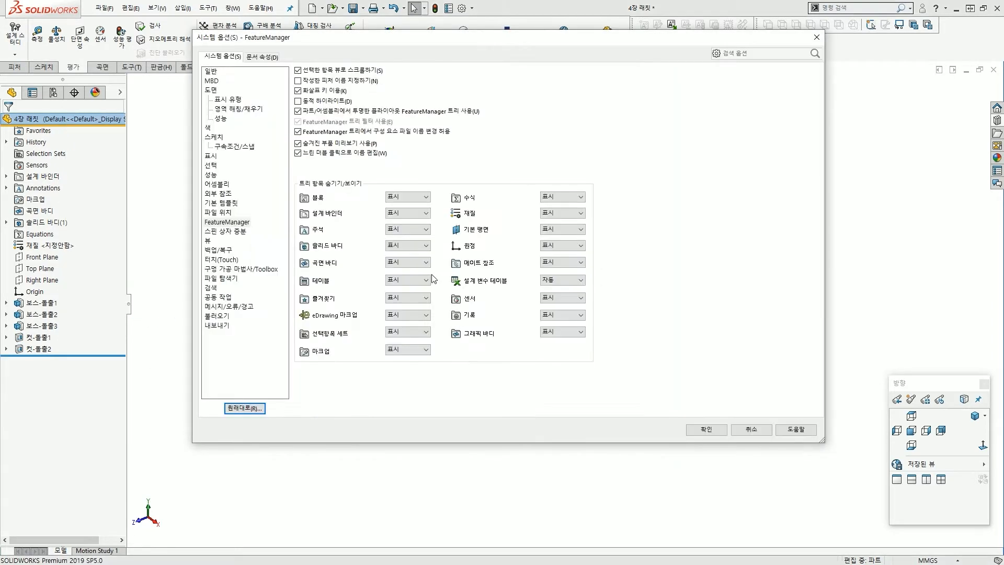
{"action": "left_click_drag", "start_coordinate": [283, 171], "coordinate": [604, 382]}
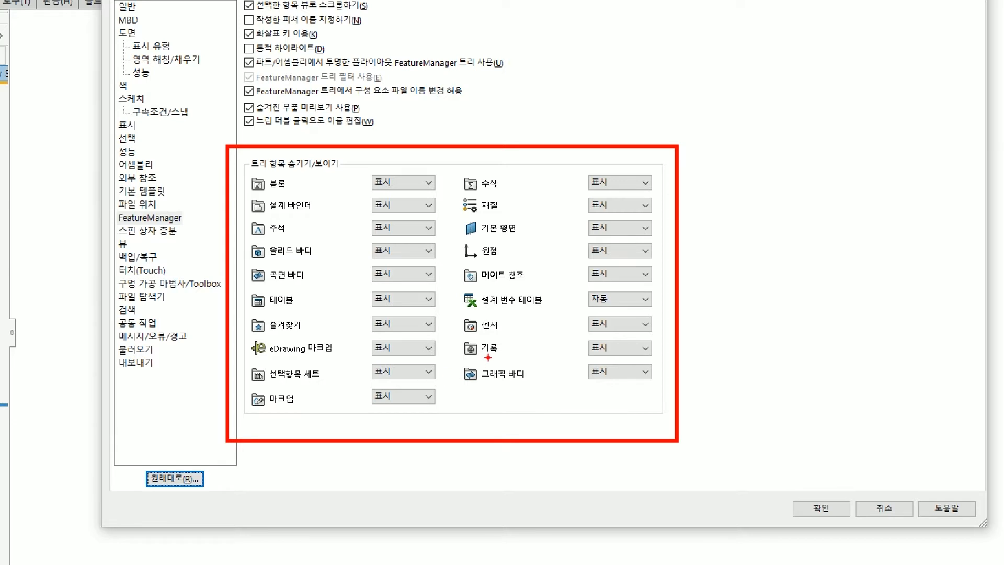
{"action": "mouse_move", "coordinate": [458, 193]}
{"action": "left_mouse_down", "text": "ctrl"}
{"action": "mouse_move", "coordinate": [538, 211]}
{"action": "mouse_move", "coordinate": [660, 217]}
{"action": "left_mouse_up", "text": "ctrl"}
{"action": "left_click_drag", "start_coordinate": [756, 190], "coordinate": [678, 198], "text": "ctrl+shift"}
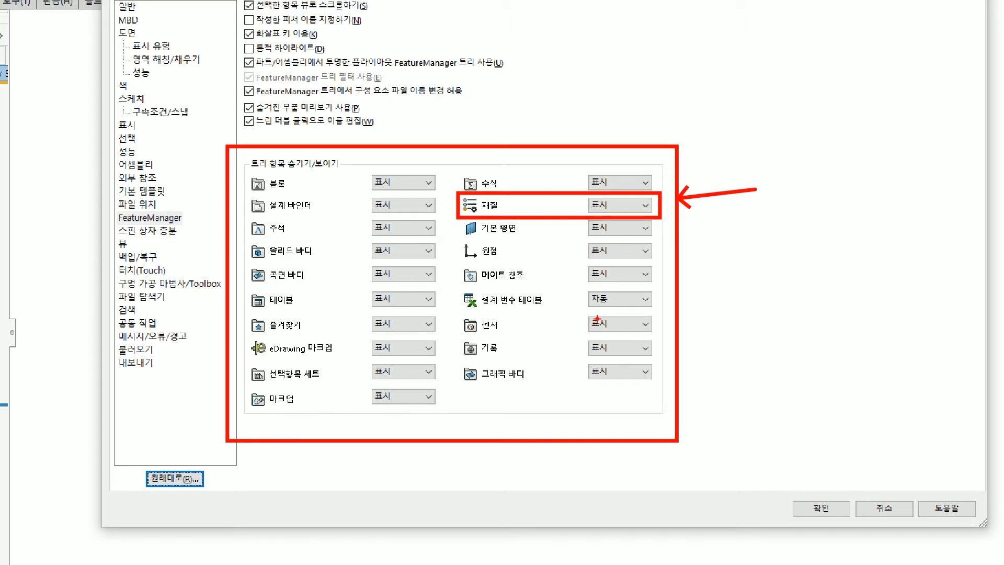
{"action": "key", "text": "Escape"}
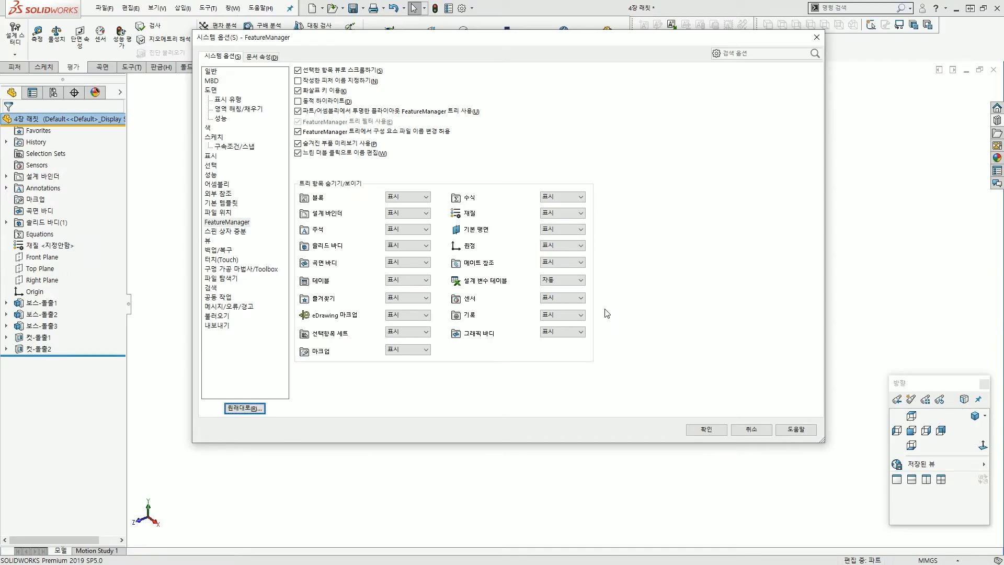
{"action": "key", "text": "Escape"}
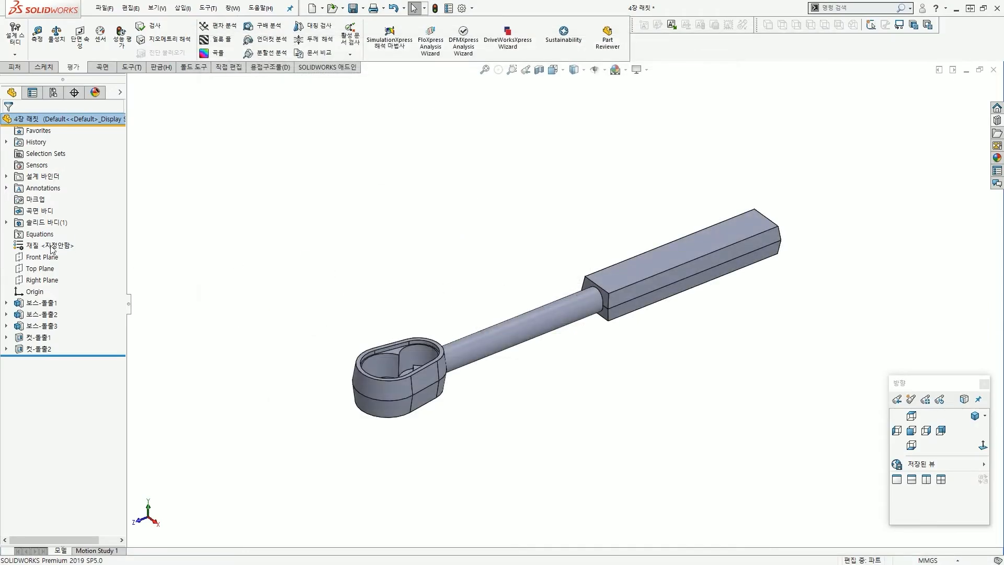
Open the part's material editor and examine the SolidWorks DIN Materials and solidworks materials libraries.
{"action": "left_click", "coordinate": [30, 246]}
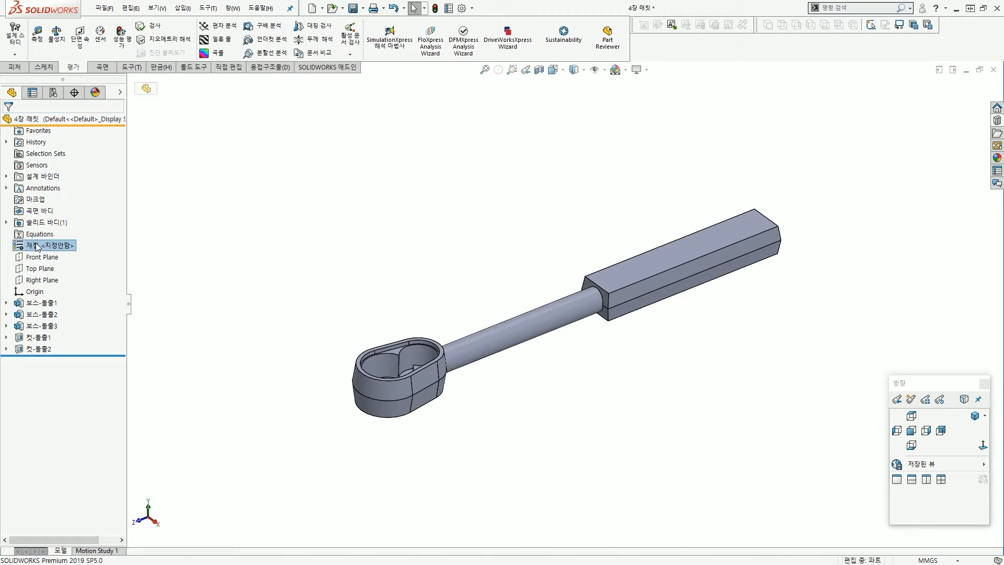
{"action": "right_click", "coordinate": [37, 247]}
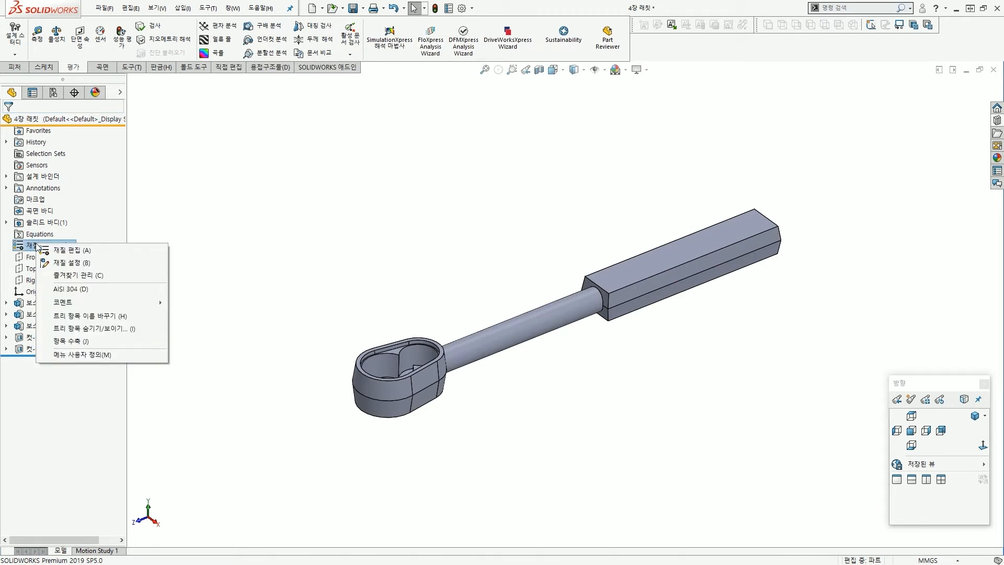
{"action": "key", "text": "Escape"}
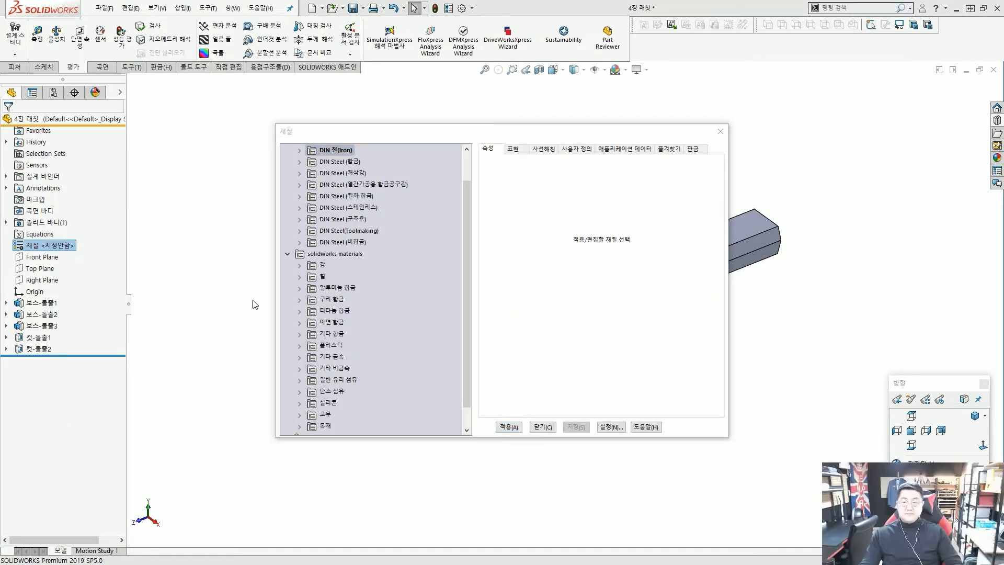
{"action": "left_click_drag", "start_coordinate": [561, 135], "coordinate": [545, 132]}
{"action": "scroll", "coordinate": [360, 218], "scroll_direction": "up", "scroll_amount": 1}
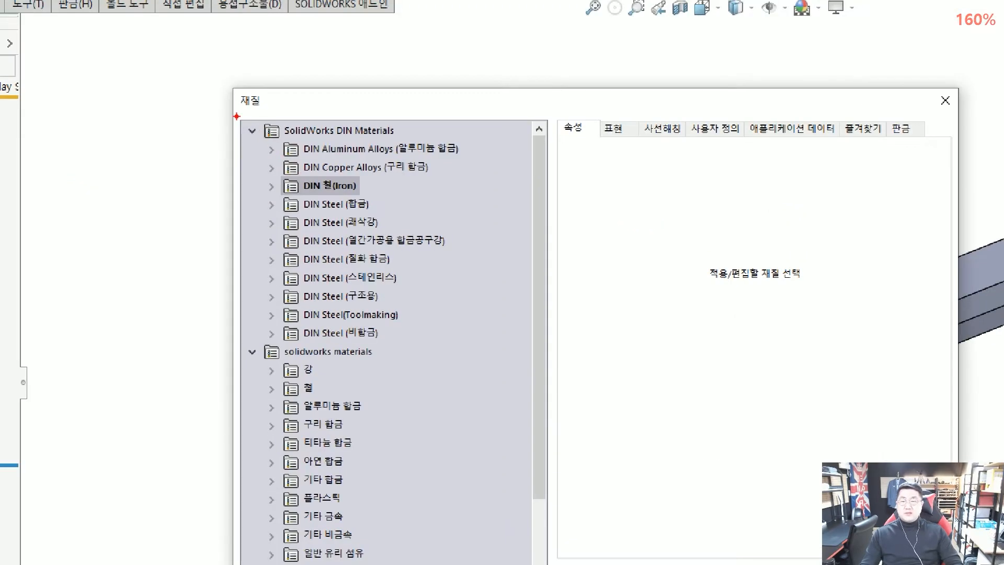
{"action": "left_click_drag", "start_coordinate": [236, 116], "coordinate": [484, 341]}
{"action": "left_click_drag", "start_coordinate": [235, 343], "coordinate": [373, 558]}
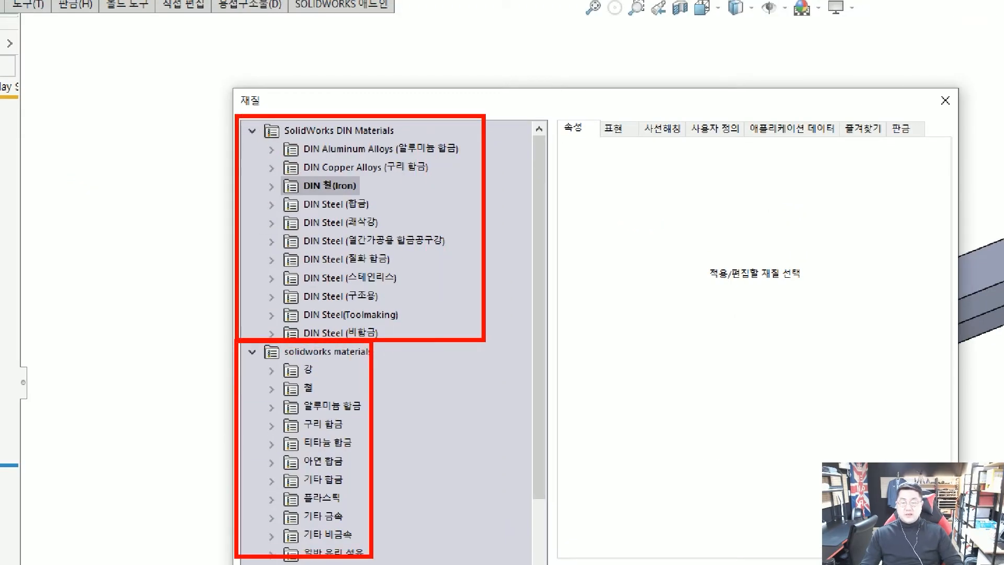
{"action": "scroll", "coordinate": [428, 397], "scroll_direction": "down", "scroll_amount": 2}
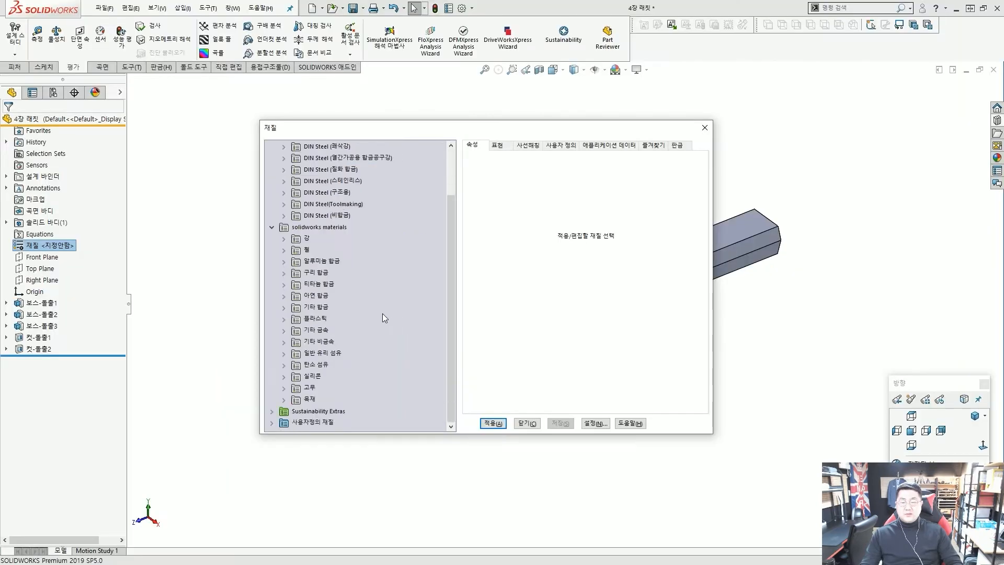
Expand the steel category of solidworks materials and select AISI 304 for the part.
{"action": "left_click", "coordinate": [314, 228]}
{"action": "left_click", "coordinate": [284, 239]}
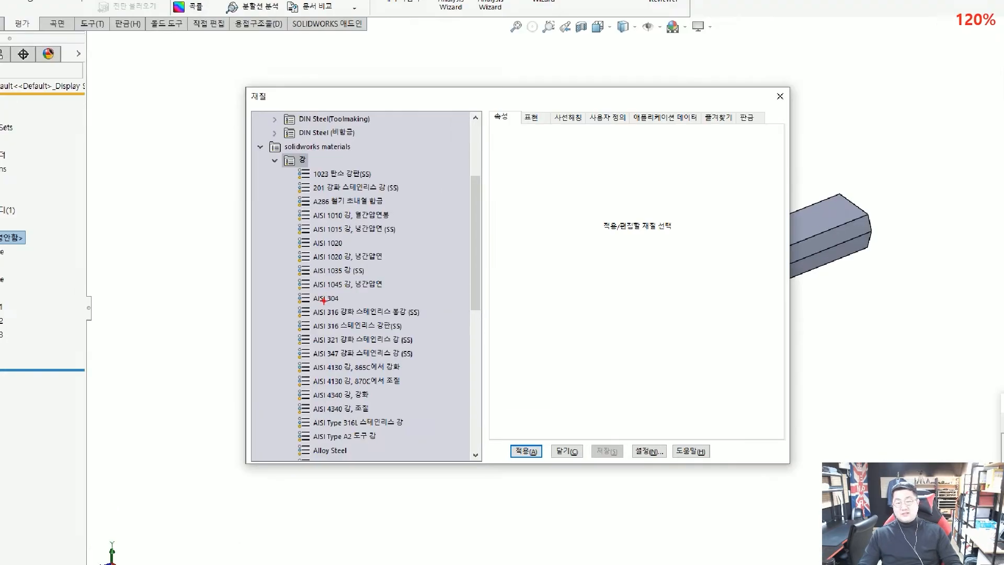
{"action": "left_click_drag", "start_coordinate": [284, 288], "coordinate": [346, 307]}
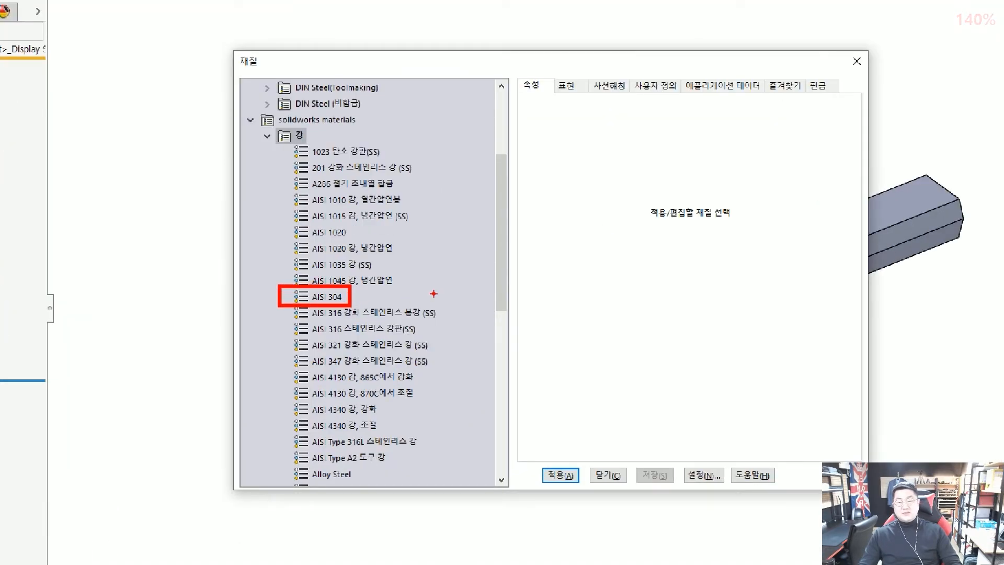
{"action": "left_click_drag", "start_coordinate": [425, 292], "coordinate": [354, 298]}
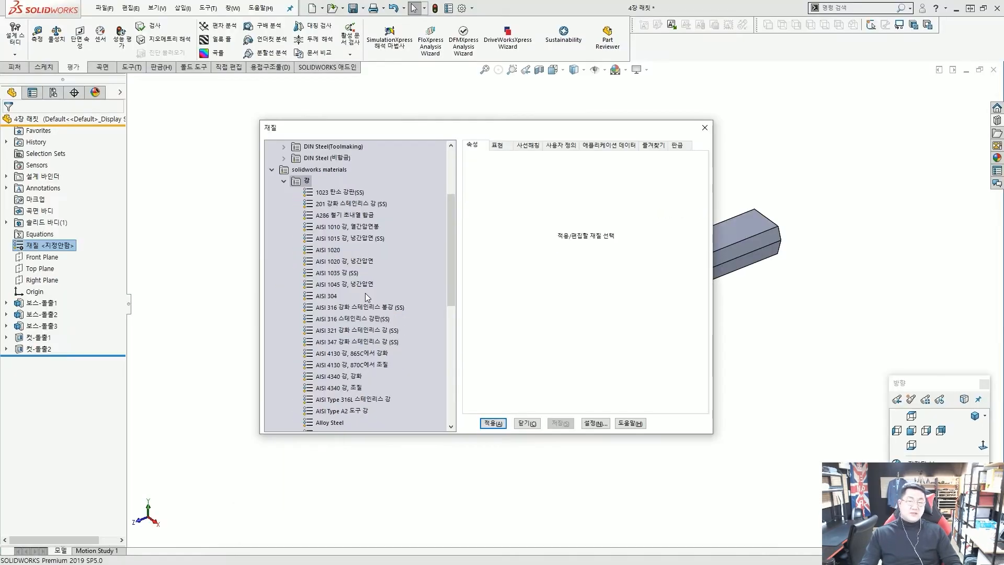
{"action": "scroll", "coordinate": [362, 291], "scroll_direction": "down", "scroll_amount": 1}
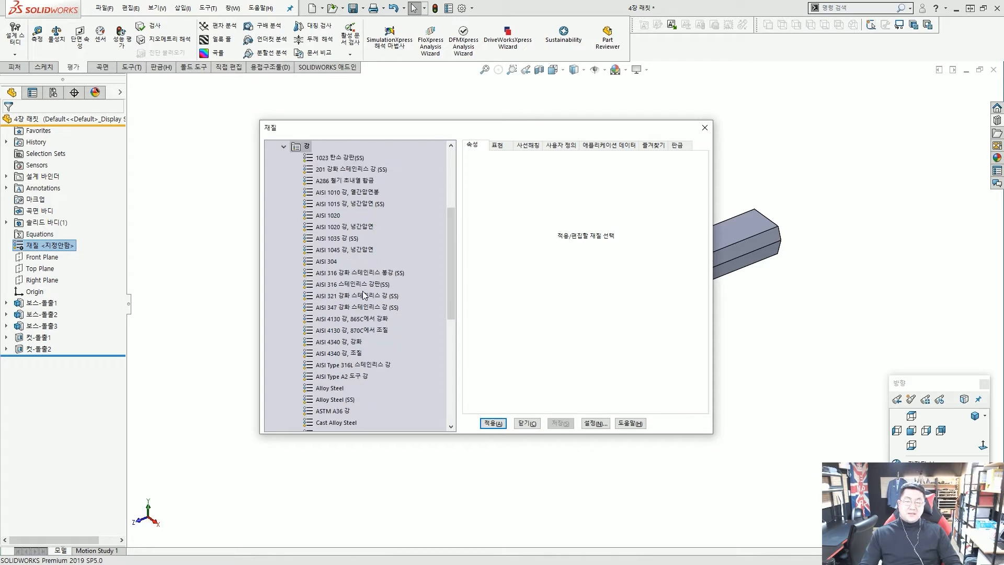
{"action": "left_click", "coordinate": [329, 261]}
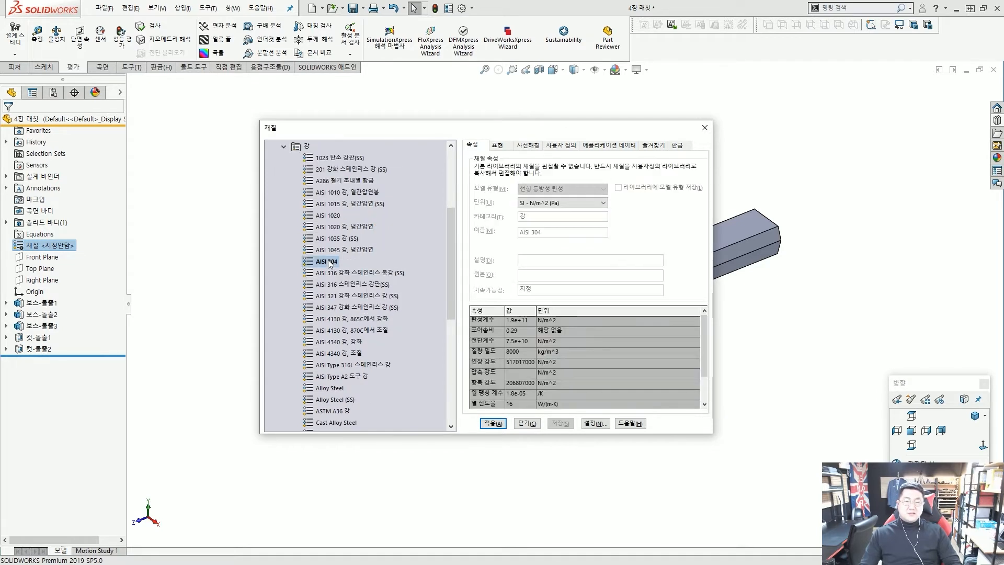
Look through the material library as far as the user-defined materials category and return to the steel list.
{"action": "scroll", "coordinate": [329, 263], "scroll_direction": "down", "scroll_amount": 8}
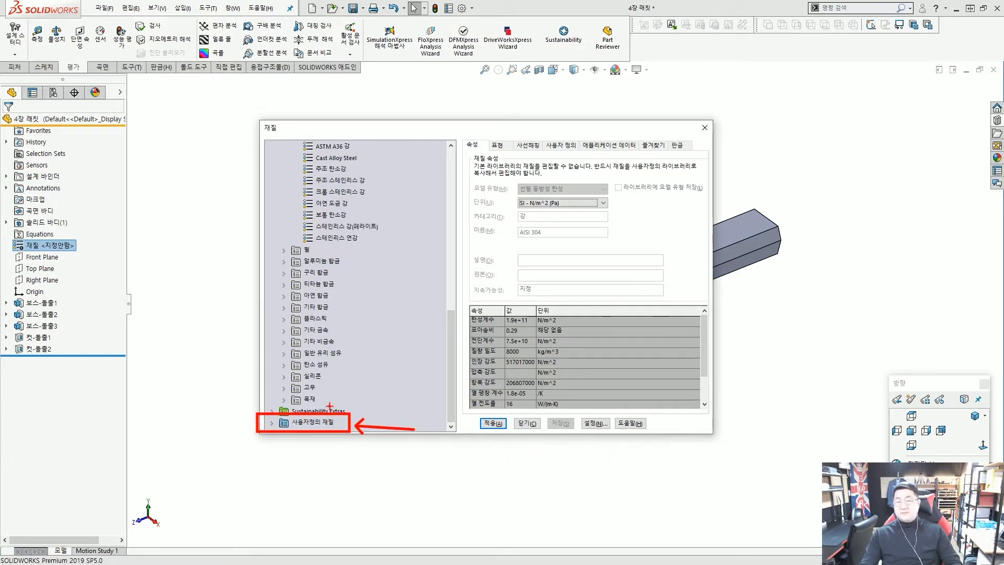
{"action": "scroll", "coordinate": [356, 354], "scroll_direction": "up", "scroll_amount": 12}
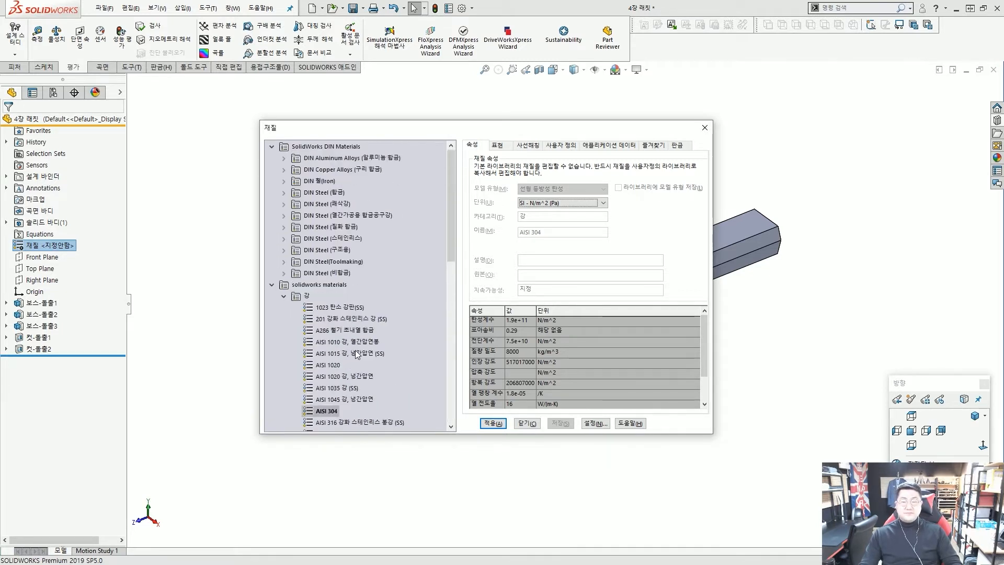
{"action": "scroll", "coordinate": [355, 353], "scroll_direction": "down", "scroll_amount": 6}
{"action": "scroll", "coordinate": [355, 354], "scroll_direction": "up", "scroll_amount": 6}
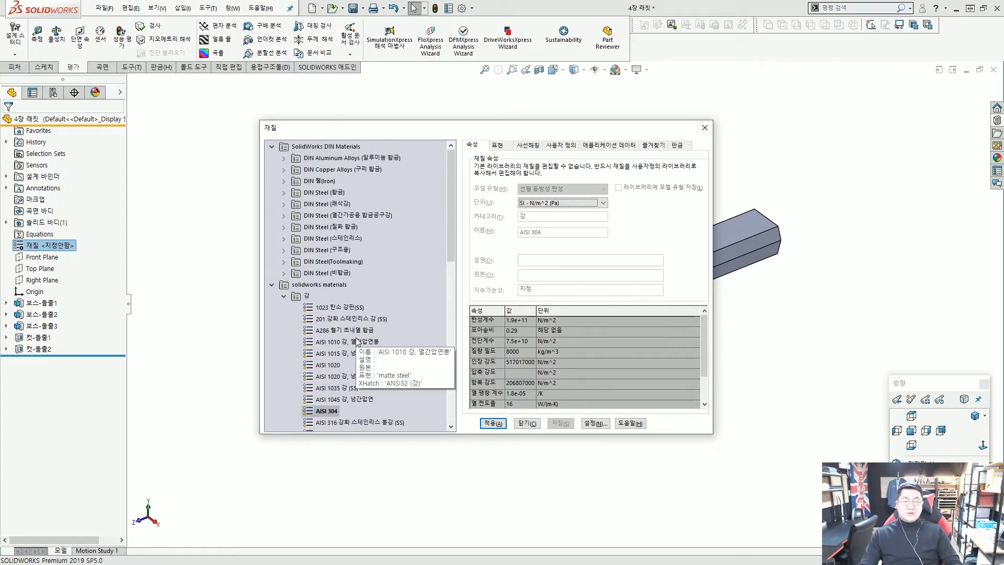
Review the AISI 304 property table, apply the material to the ratchet part, and close the material editor.
{"action": "scroll", "coordinate": [357, 340], "scroll_direction": "down", "scroll_amount": 3}
{"action": "left_click", "coordinate": [329, 321]}
{"action": "left_click", "coordinate": [327, 310]}
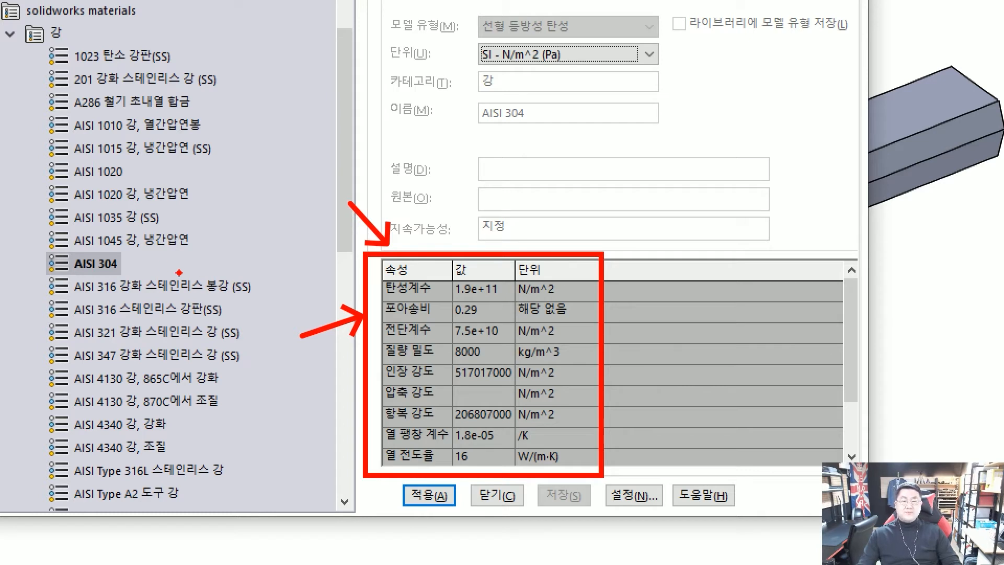
{"action": "left_click_drag", "start_coordinate": [373, 257], "coordinate": [572, 302]}
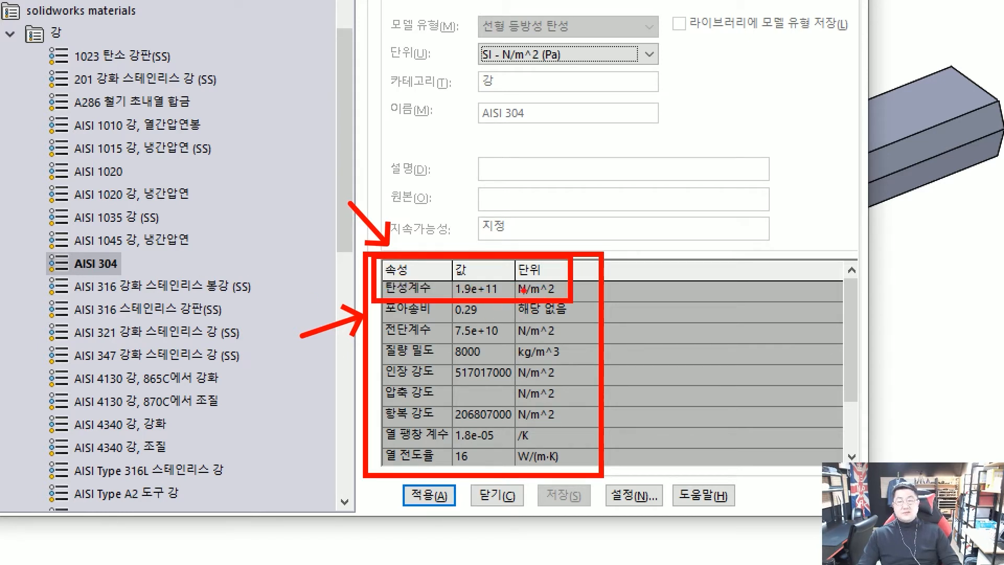
{"action": "key", "text": "Escape"}
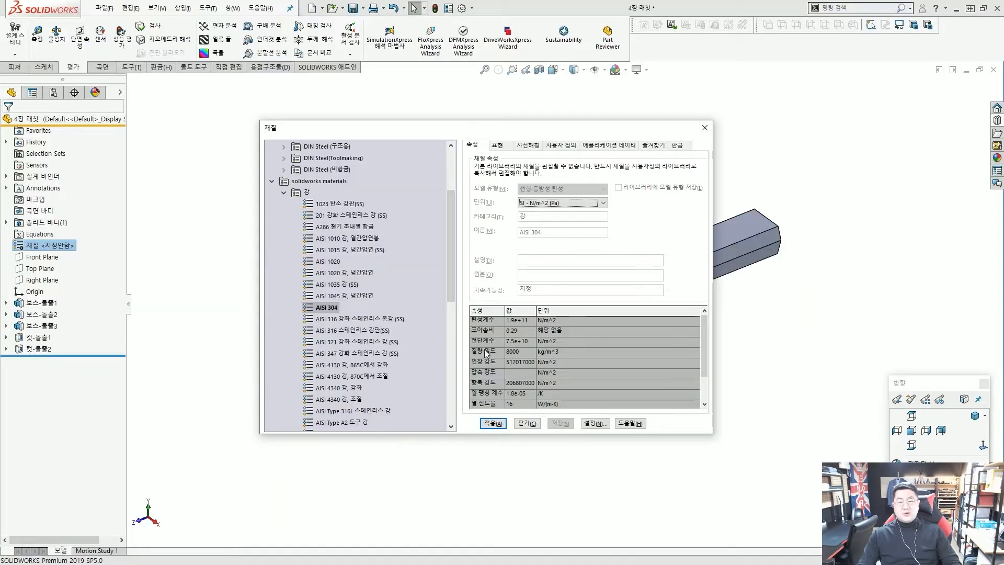
{"action": "left_click", "coordinate": [492, 422]}
{"action": "scroll", "coordinate": [504, 371], "scroll_direction": "up", "scroll_amount": 5}
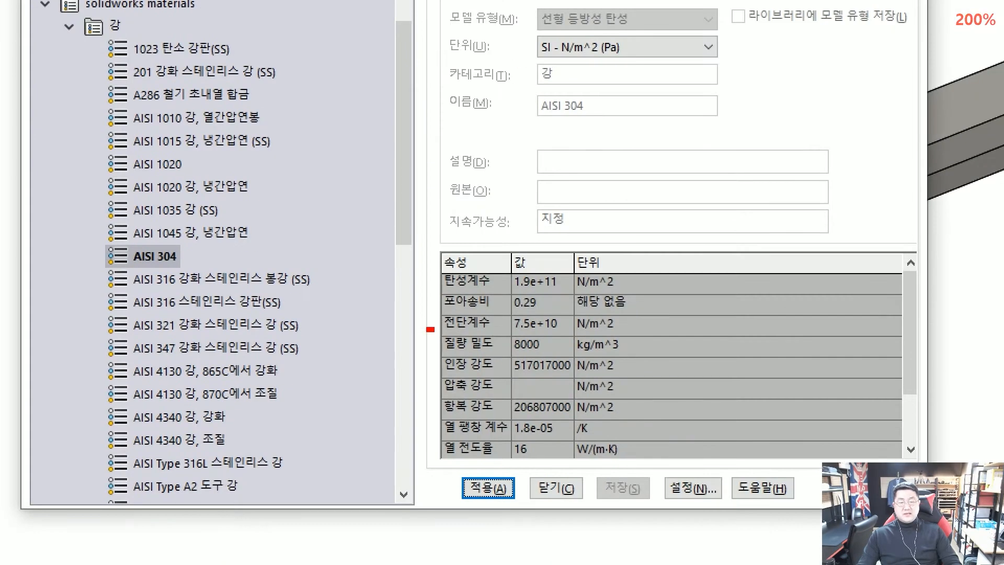
{"action": "mouse_move", "coordinate": [463, 343]}
{"action": "left_mouse_down"}
{"action": "mouse_move", "coordinate": [566, 359]}
{"action": "mouse_move", "coordinate": [594, 347]}
{"action": "left_mouse_up"}
{"action": "key", "text": "Escape"}
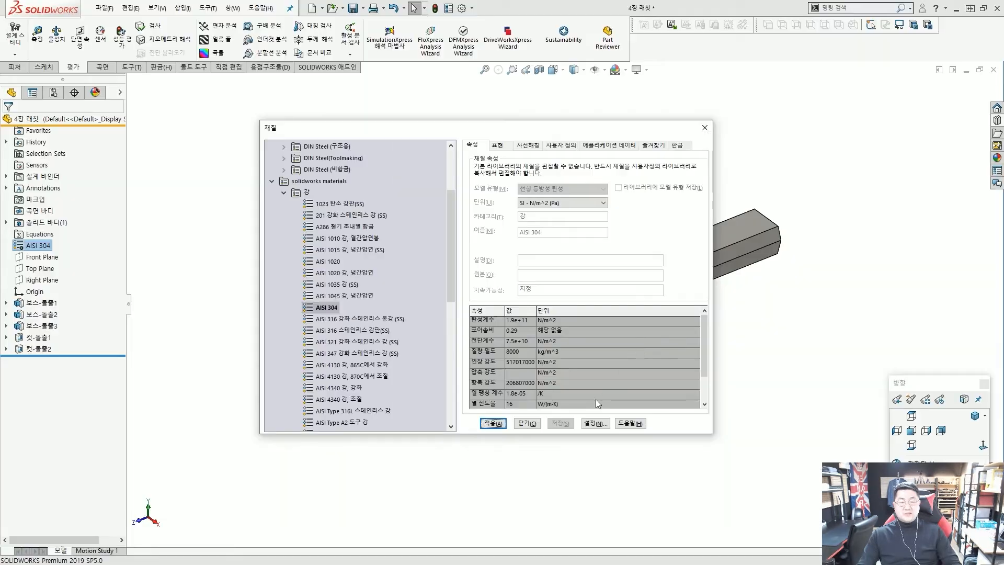
{"action": "left_click", "coordinate": [517, 423]}
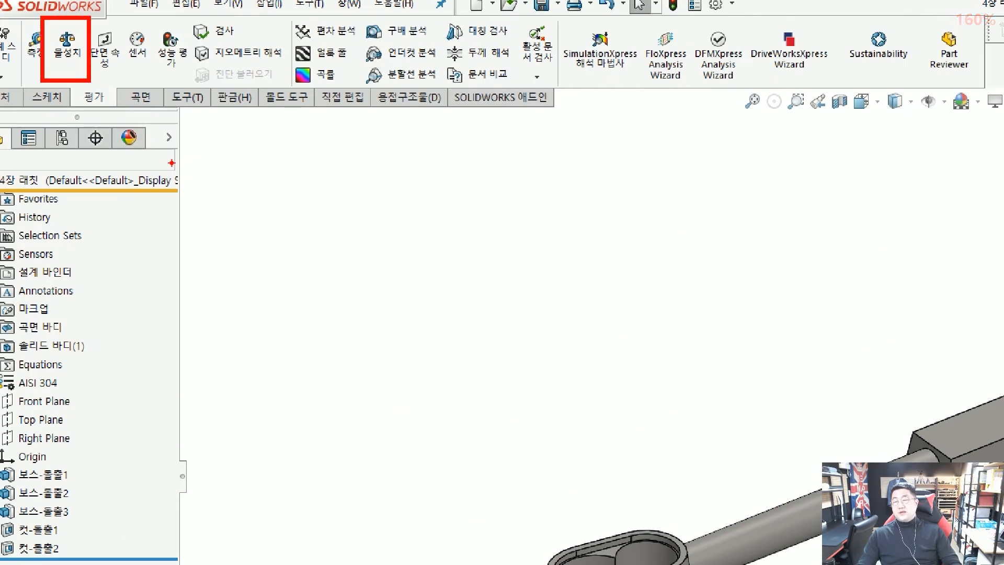
Evaluate the part's mass properties, examine its mass, volume and center of mass coordinates, and close the results.
{"action": "left_click", "coordinate": [67, 46]}
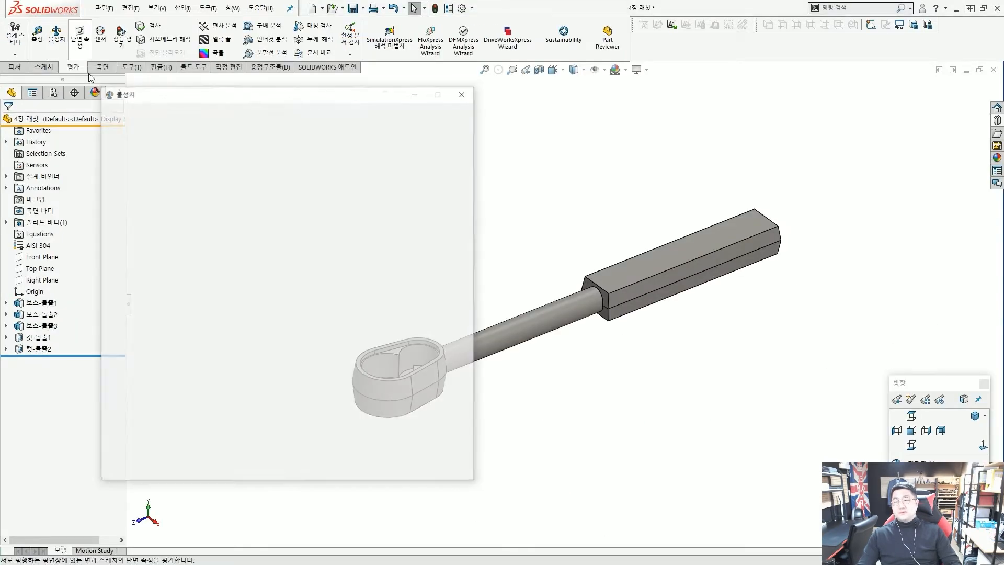
{"action": "left_click_drag", "start_coordinate": [334, 92], "coordinate": [413, 92]}
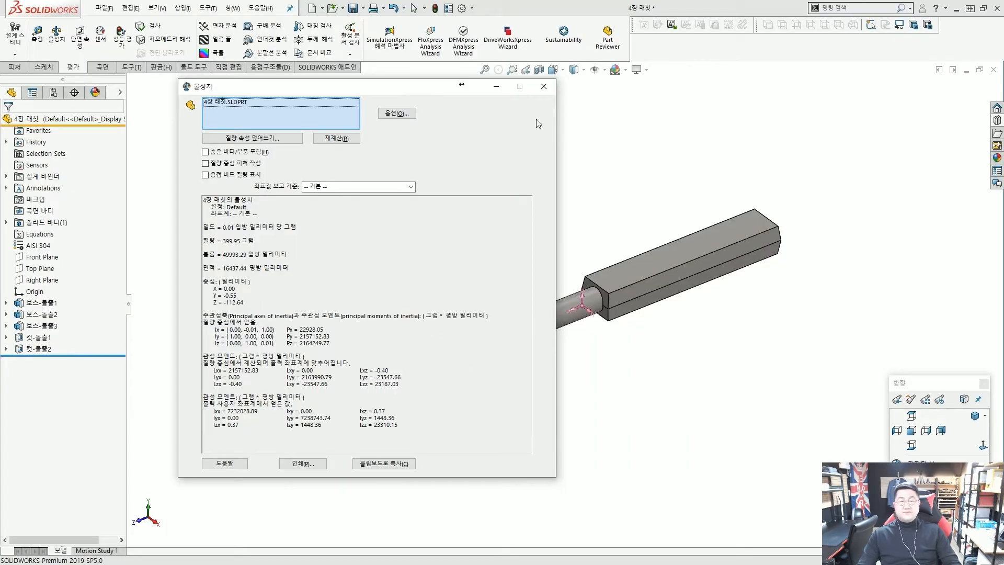
{"action": "left_click", "coordinate": [544, 87]}
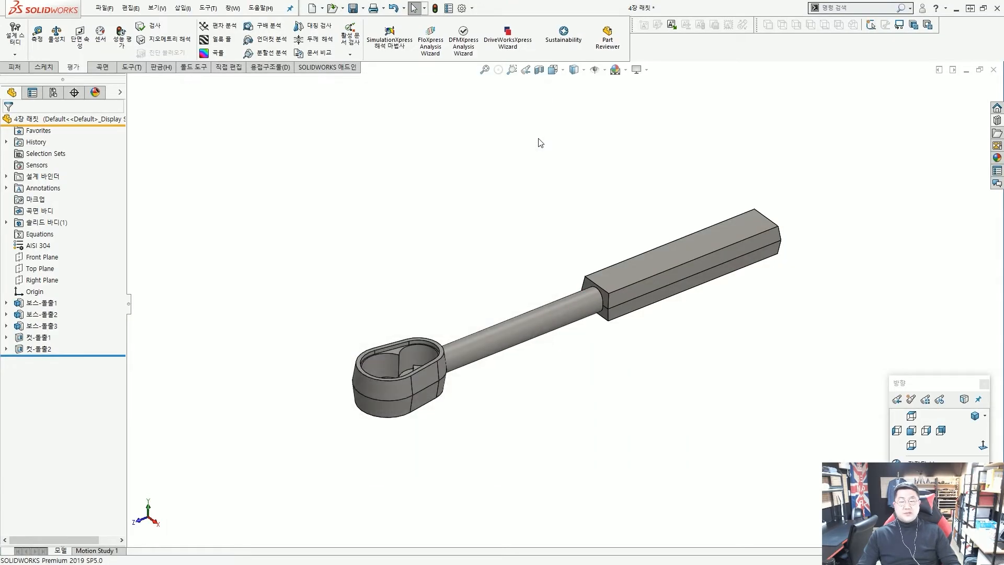
{"action": "left_click", "coordinate": [49, 50]}
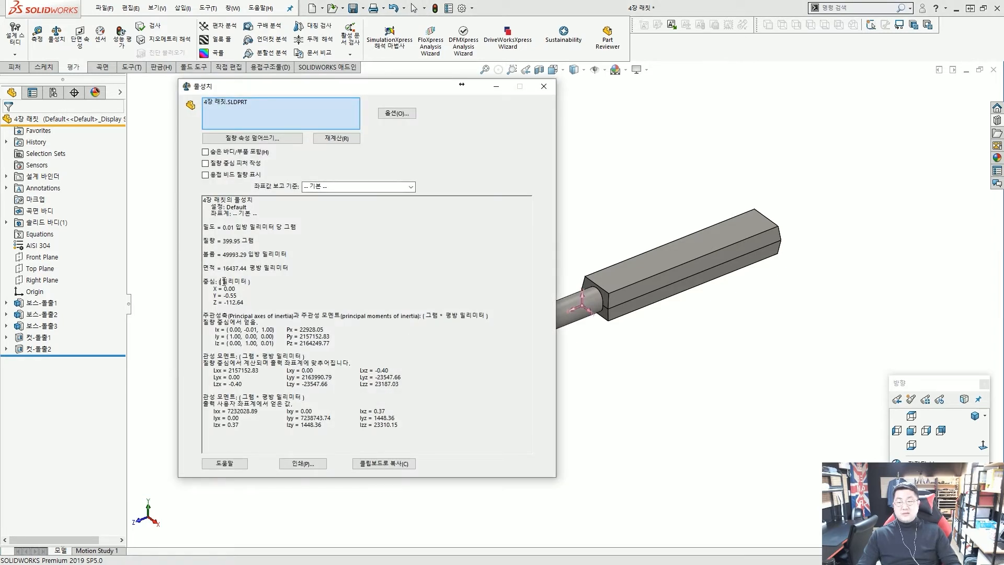
{"action": "left_click_drag", "start_coordinate": [205, 279], "coordinate": [246, 323]}
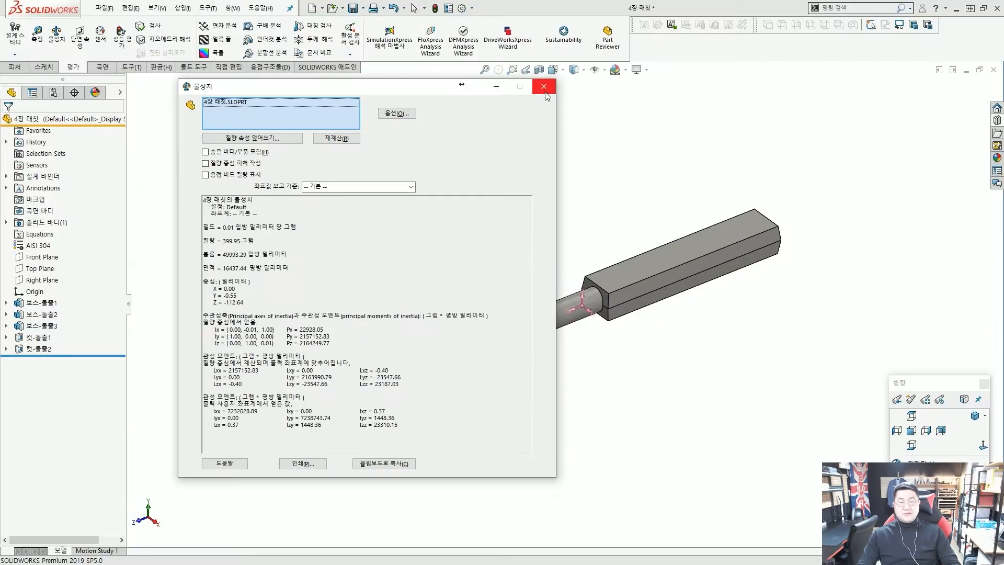
{"action": "left_click", "coordinate": [544, 87]}
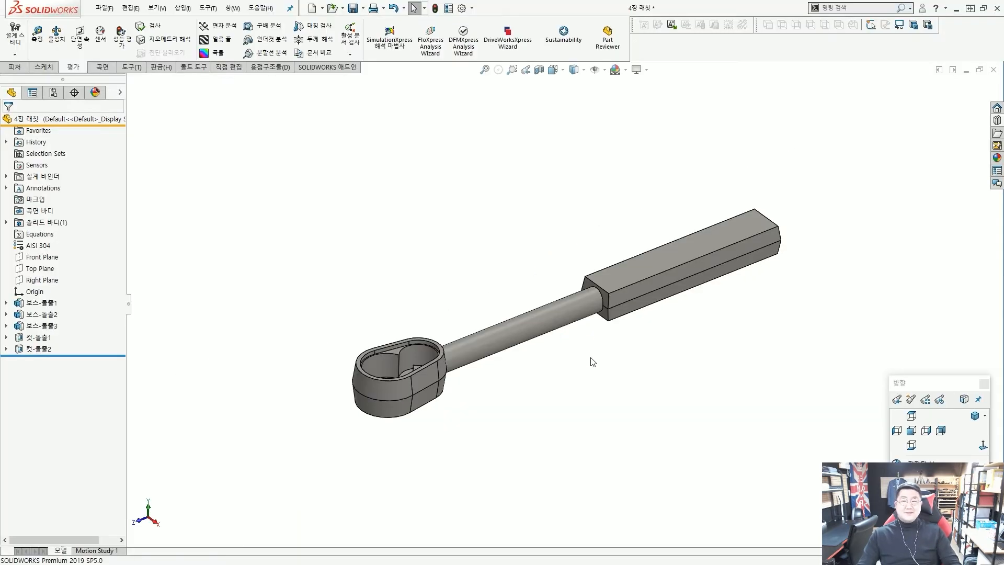
{"action": "left_click_drag", "start_coordinate": [564, 314], "coordinate": [596, 309]}
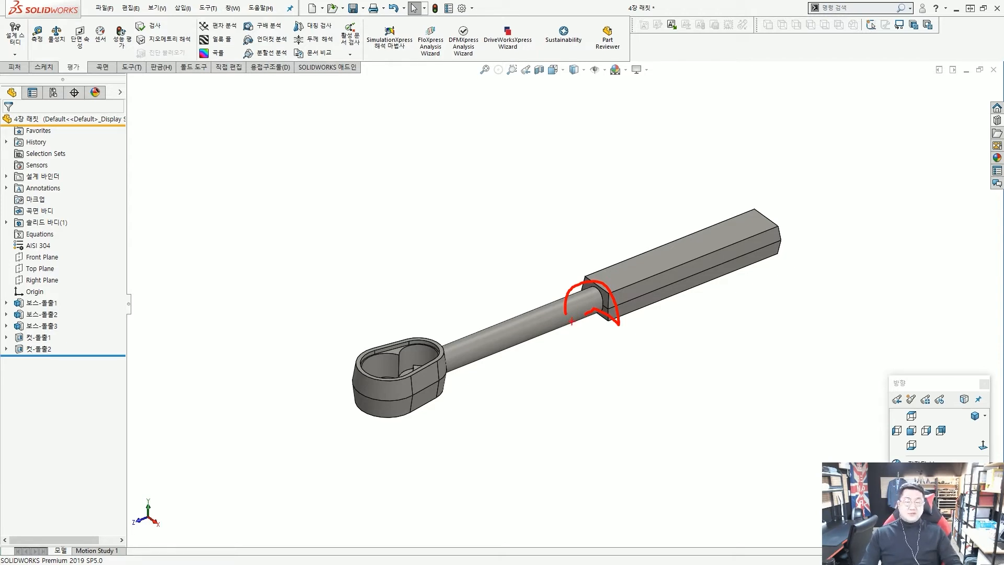
{"action": "key", "text": "Escape"}
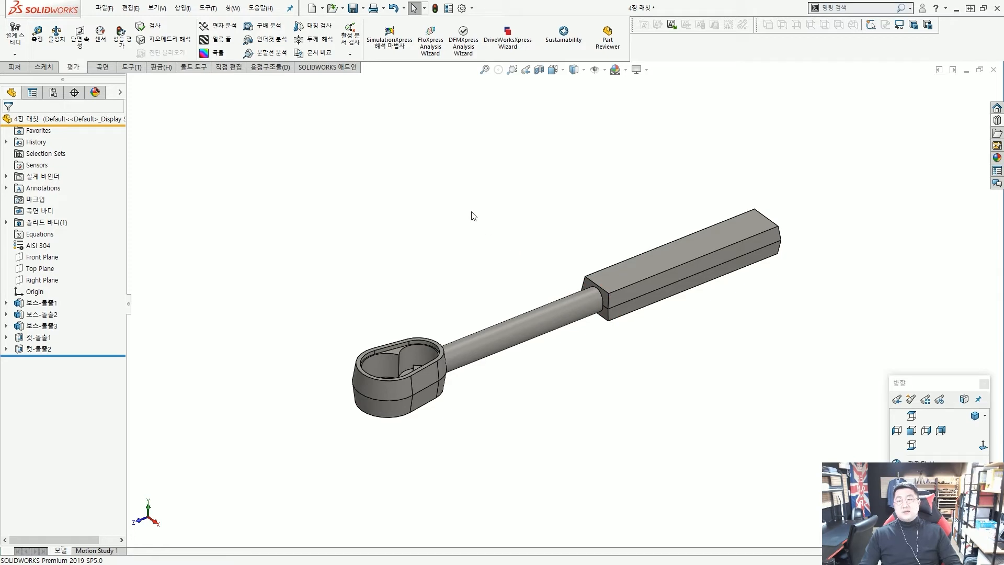
Insert a Center of Mass reference geometry feature into the part.
{"action": "left_click", "coordinate": [184, 8]}
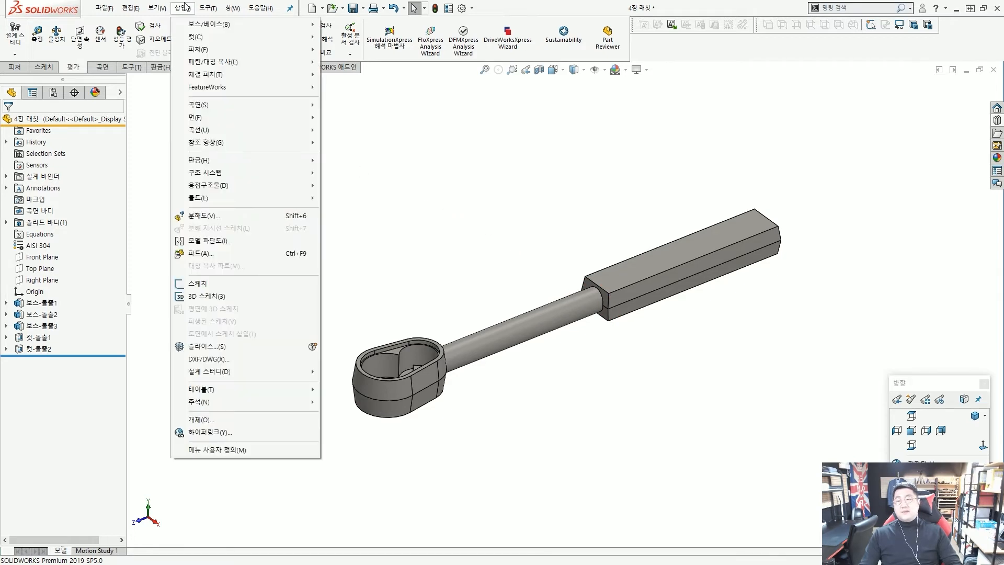
{"action": "mouse_move", "coordinate": [218, 149]}
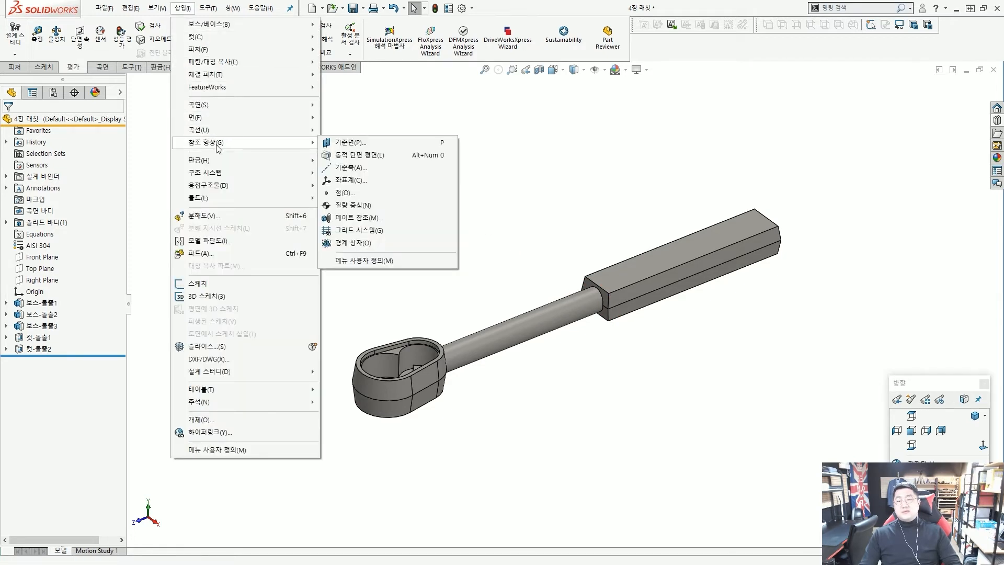
{"action": "left_click", "coordinate": [356, 210]}
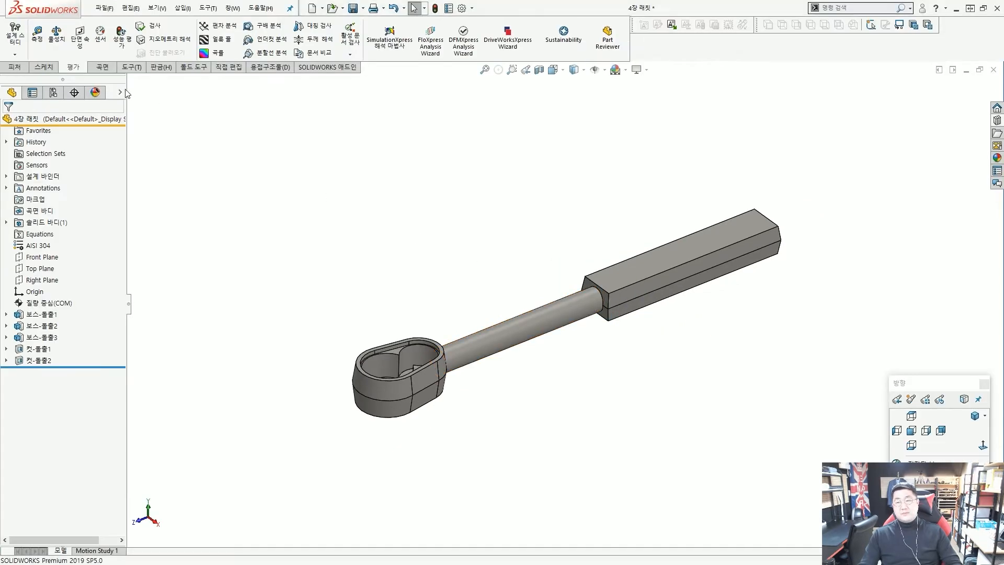
Show the feature tree's display pane and turn on center of mass visibility in the model view.
{"action": "left_click", "coordinate": [119, 91]}
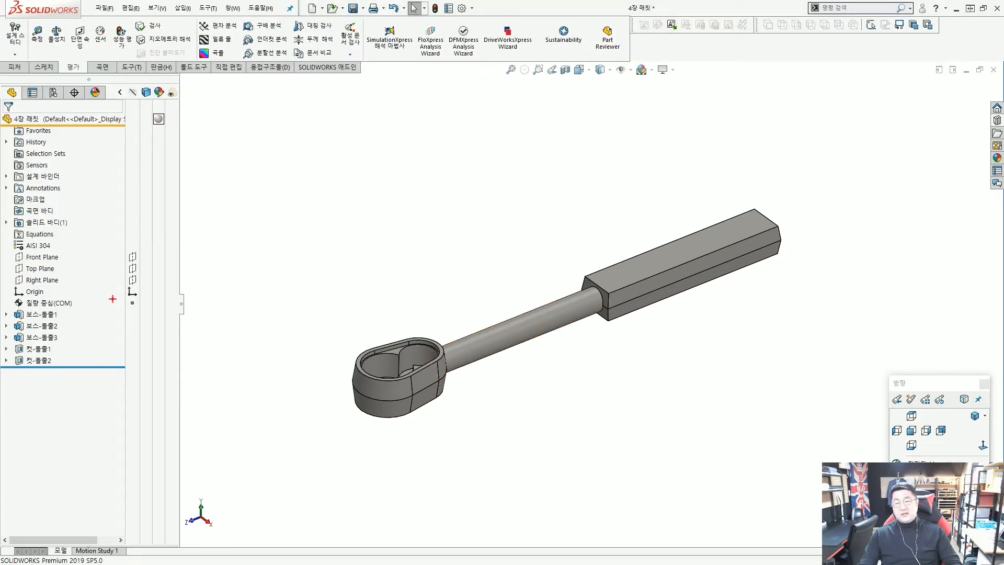
{"action": "left_click_drag", "start_coordinate": [121, 293], "coordinate": [146, 312], "text": "ctrl"}
{"action": "mouse_move", "coordinate": [176, 318]}
{"action": "left_mouse_down", "text": "ctrl+shift"}
{"action": "mouse_move", "coordinate": [186, 318]}
{"action": "mouse_move", "coordinate": [154, 313]}
{"action": "mouse_move", "coordinate": [135, 374]}
{"action": "mouse_move", "coordinate": [197, 242]}
{"action": "mouse_move", "coordinate": [173, 354]}
{"action": "left_mouse_up", "text": "ctrl+shift"}
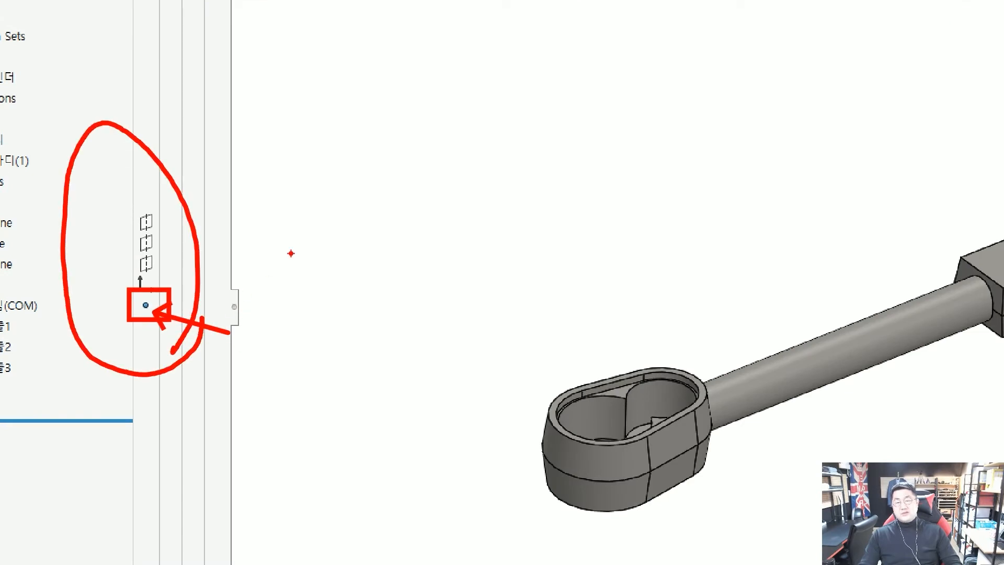
{"action": "key", "text": "Escape"}
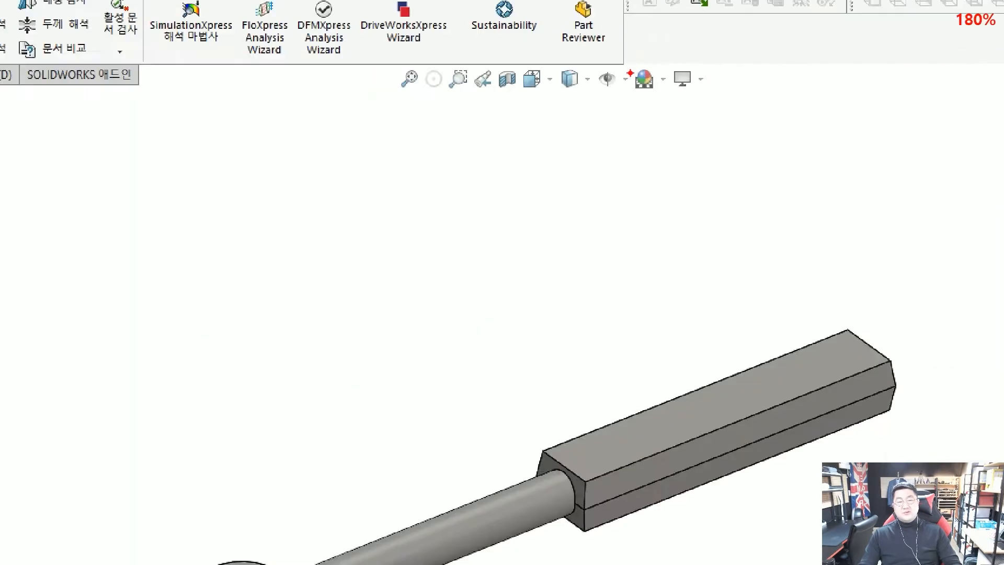
{"action": "left_click_drag", "start_coordinate": [625, 61], "coordinate": [636, 78], "text": "ctrl"}
{"action": "left_click_drag", "start_coordinate": [659, 128], "coordinate": [635, 80], "text": "ctrl+shift"}
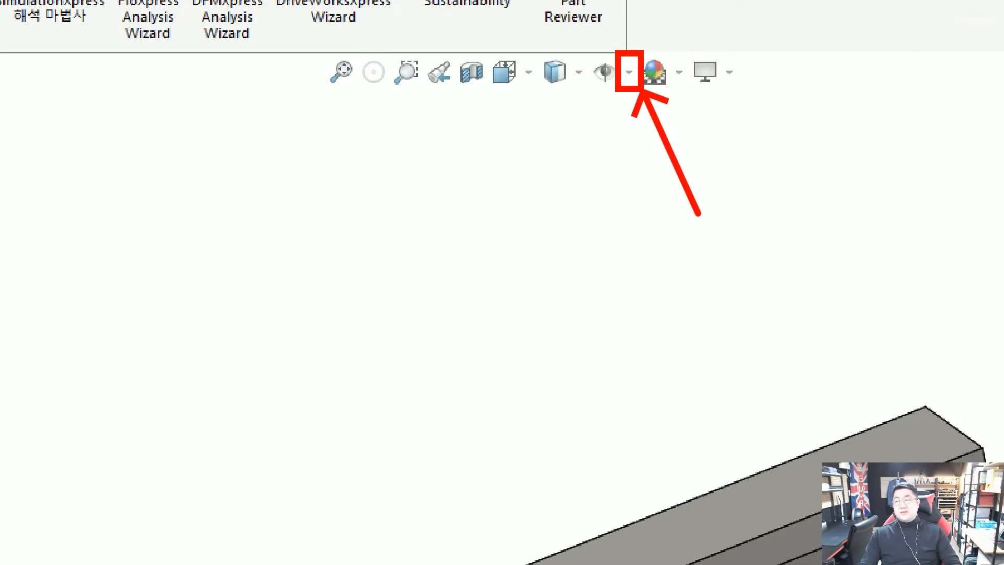
{"action": "key", "text": "Escape"}
{"action": "left_click", "coordinate": [631, 71]}
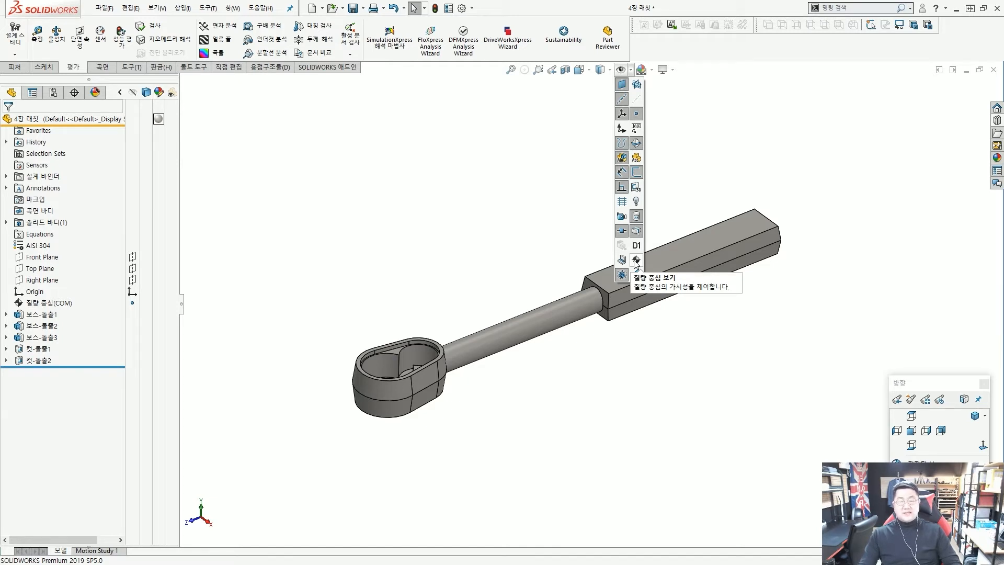
{"action": "left_click", "coordinate": [636, 261]}
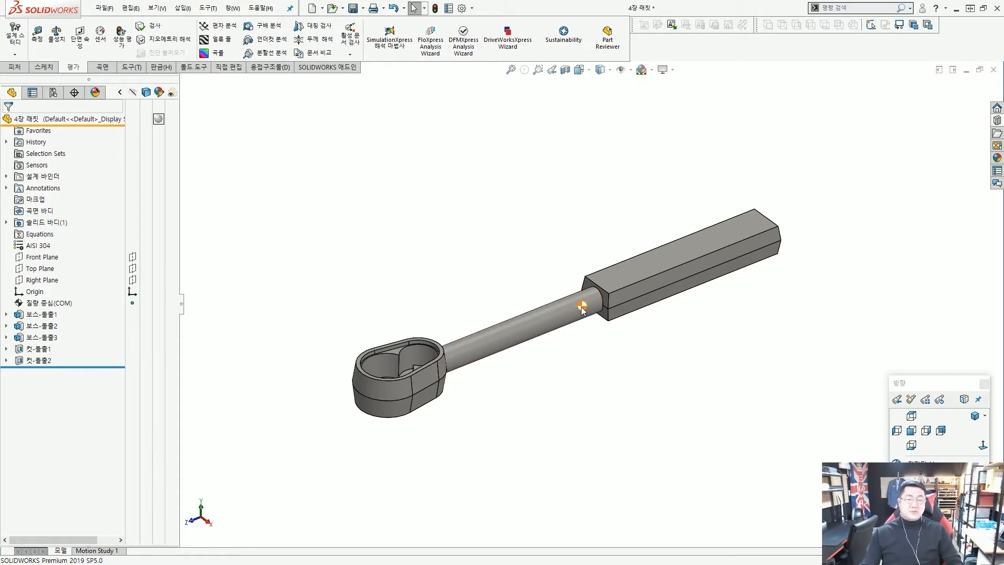
Examine the center of mass marker on the ratchet's shaft near the handle.
{"action": "scroll", "coordinate": [583, 310], "scroll_direction": "down", "scroll_amount": 2}
{"action": "scroll", "coordinate": [584, 306], "scroll_direction": "down", "scroll_amount": 2}
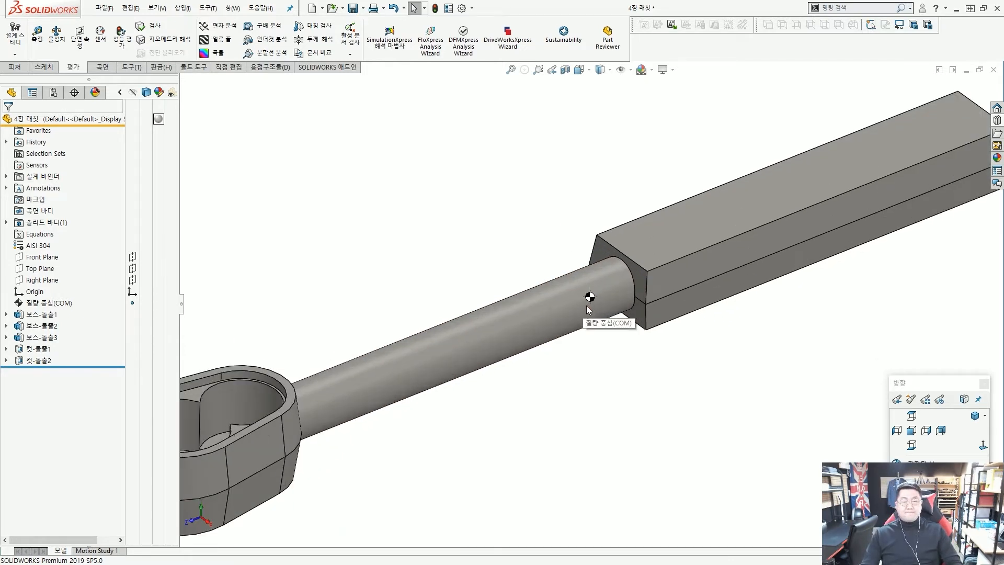
{"action": "scroll", "coordinate": [585, 304], "scroll_direction": "up", "scroll_amount": 1}
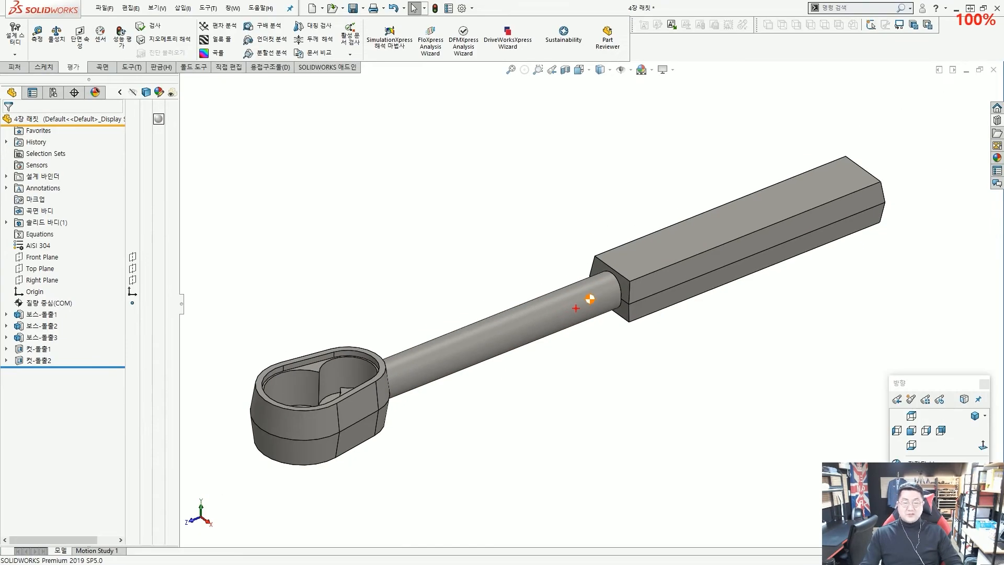
{"action": "scroll", "coordinate": [578, 309], "scroll_direction": "up", "scroll_amount": 1}
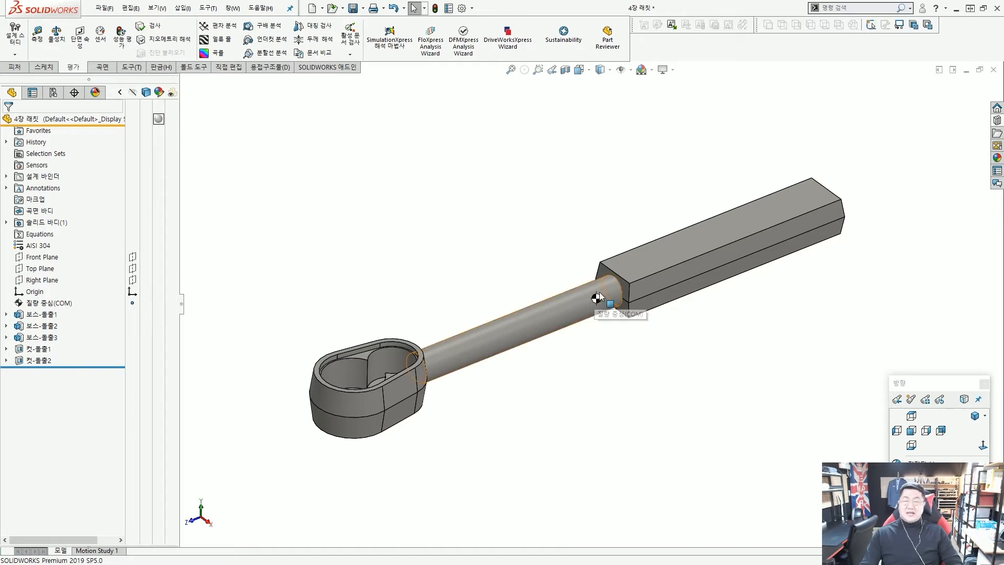
{"action": "middle_click_drag", "start_coordinate": [617, 302], "coordinate": [590, 312]}
{"action": "scroll", "coordinate": [632, 299], "scroll_direction": "down", "scroll_amount": 1}
{"action": "scroll", "coordinate": [627, 300], "scroll_direction": "up", "scroll_amount": 1}
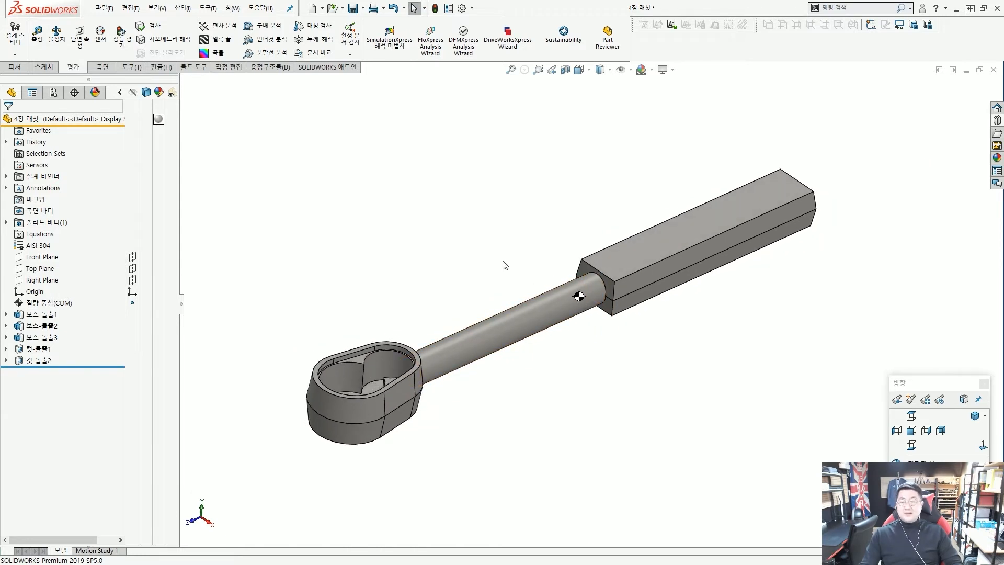
{"action": "mouse_move", "coordinate": [581, 293]}
{"action": "middle_mouse_down"}
{"action": "mouse_move", "coordinate": [598, 286]}
{"action": "mouse_move", "coordinate": [587, 292]}
{"action": "middle_mouse_up"}
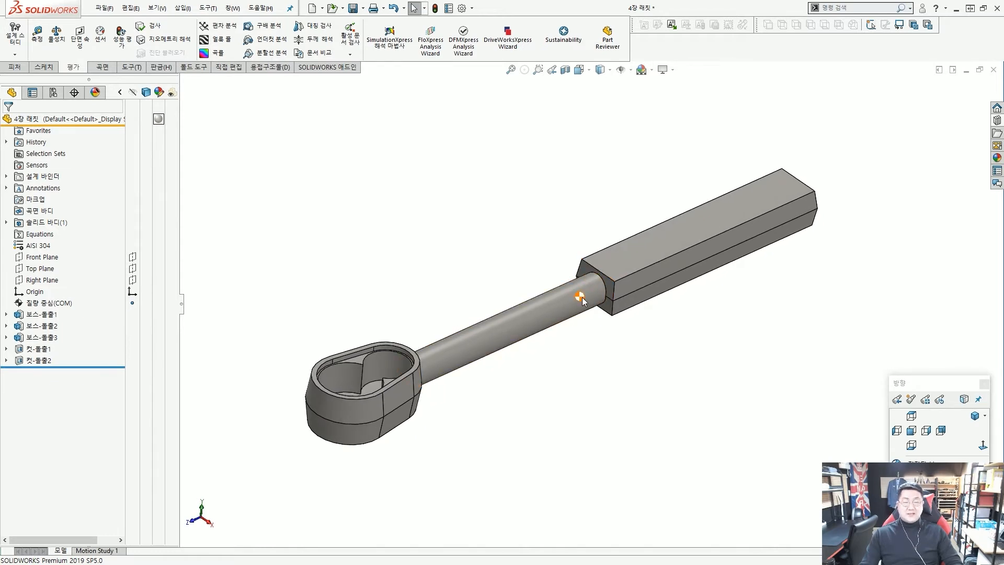
{"action": "scroll", "coordinate": [600, 315], "scroll_direction": "down", "scroll_amount": 3}
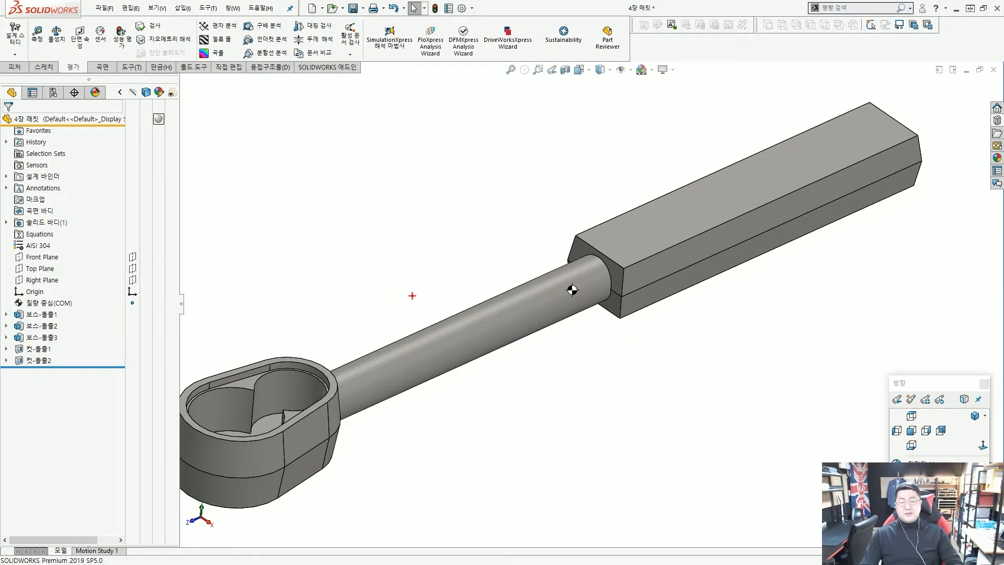
{"action": "left_click_drag", "start_coordinate": [562, 280], "coordinate": [591, 325]}
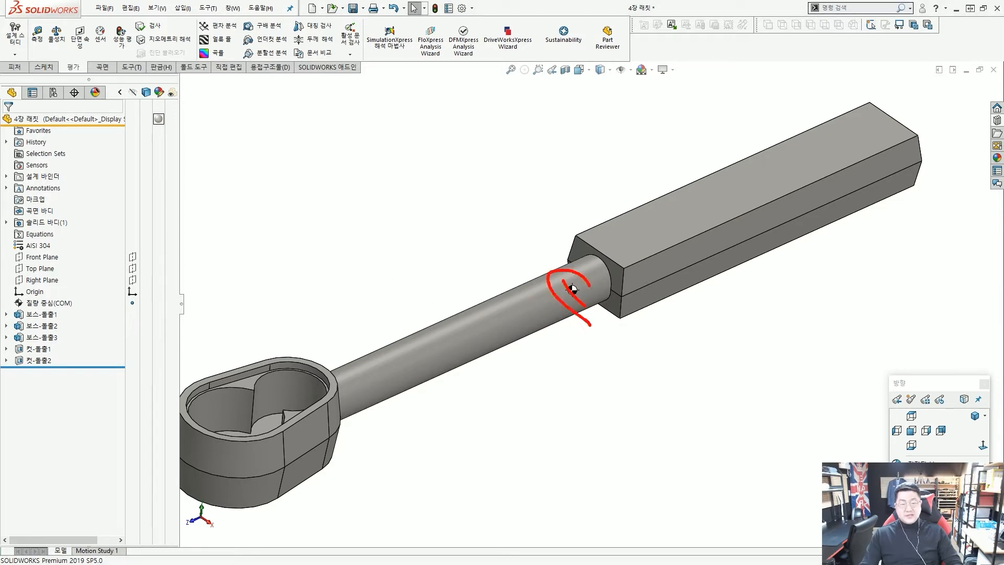
{"action": "left_click_drag", "start_coordinate": [441, 124], "coordinate": [588, 308]}
{"action": "left_click_drag", "start_coordinate": [437, 119], "coordinate": [390, 107]}
{"action": "left_click_drag", "start_coordinate": [690, 272], "coordinate": [665, 361]}
{"action": "left_click_drag", "start_coordinate": [594, 317], "coordinate": [786, 324]}
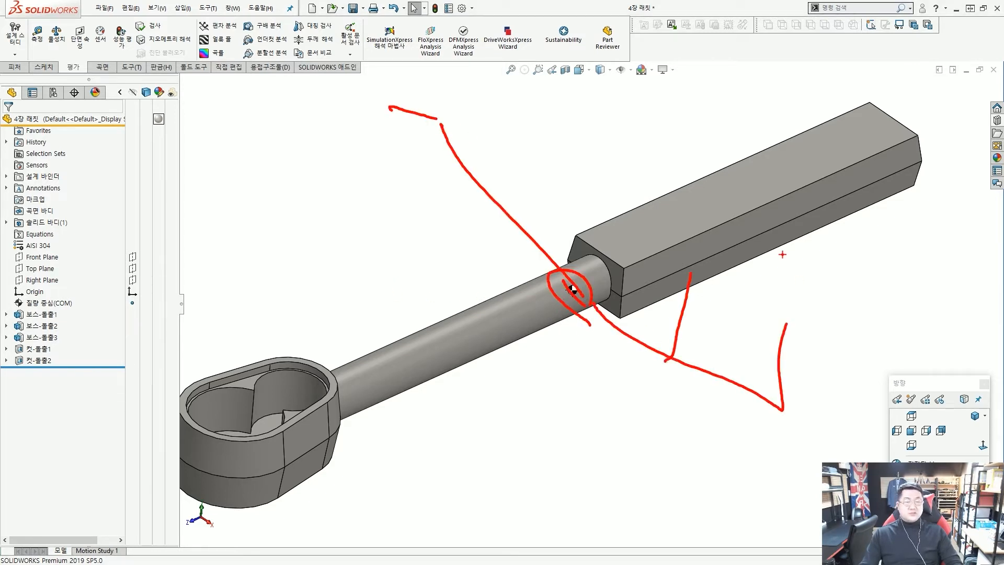
{"action": "left_click_drag", "start_coordinate": [755, 265], "coordinate": [855, 233]}
{"action": "left_click_drag", "start_coordinate": [616, 140], "coordinate": [698, 238]}
{"action": "left_click_drag", "start_coordinate": [575, 306], "coordinate": [462, 361]}
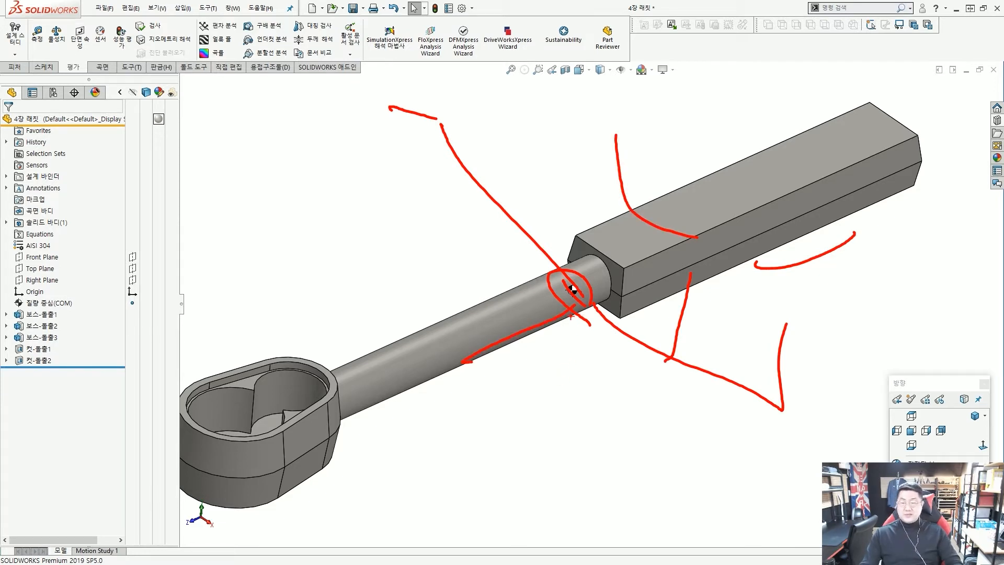
{"action": "key", "text": "Escape"}
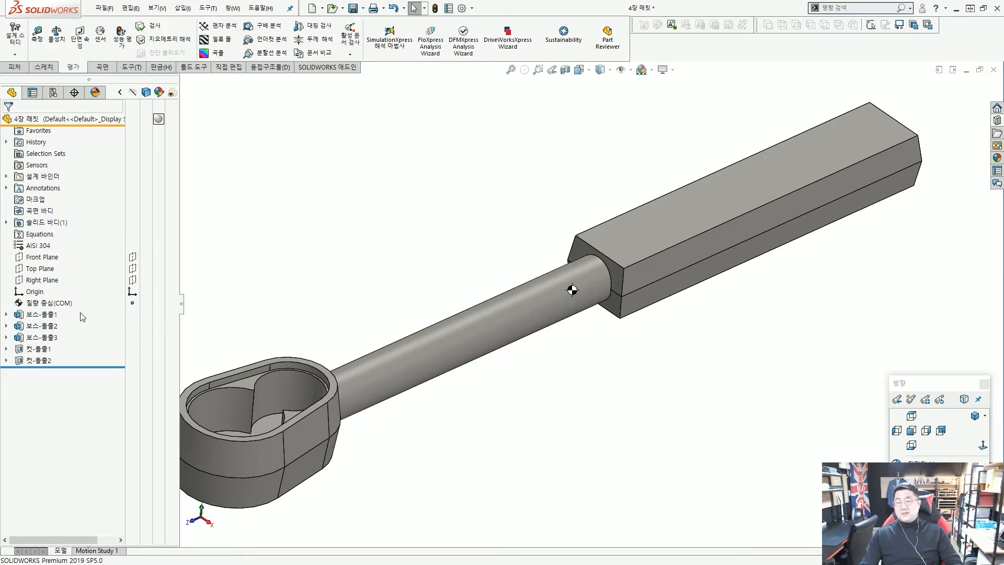
Add a center of mass reference point from the Center of Mass feature at the current end of the feature tree.
{"action": "left_click", "coordinate": [51, 304]}
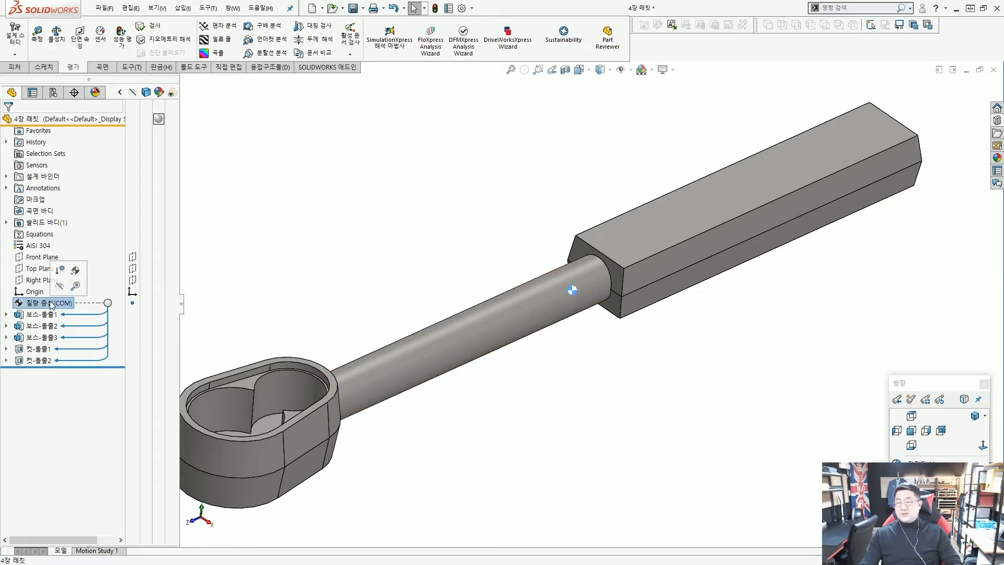
{"action": "left_click", "coordinate": [79, 271]}
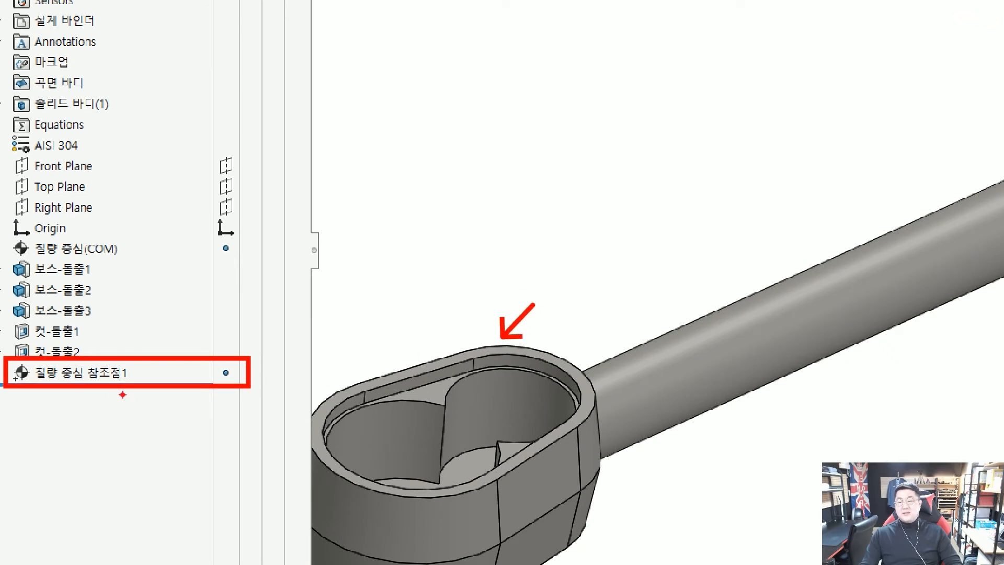
Hide both the Center of Mass marker and the center of mass reference point from the model view.
{"action": "mouse_move", "coordinate": [100, 402]}
{"action": "left_mouse_down"}
{"action": "mouse_move", "coordinate": [14, 390]}
{"action": "mouse_move", "coordinate": [316, 358]}
{"action": "mouse_move", "coordinate": [175, 411]}
{"action": "left_mouse_up"}
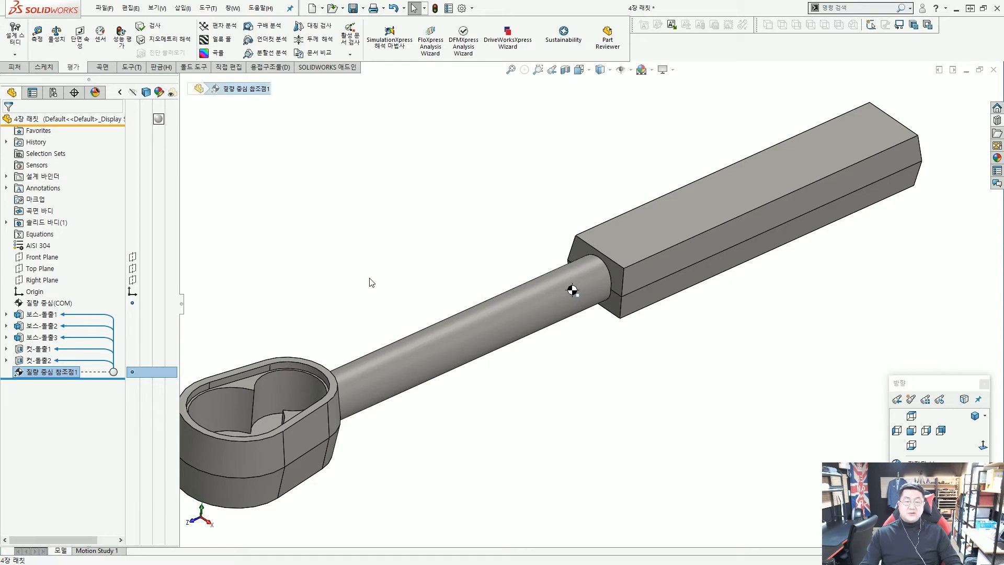
{"action": "left_click", "coordinate": [371, 282]}
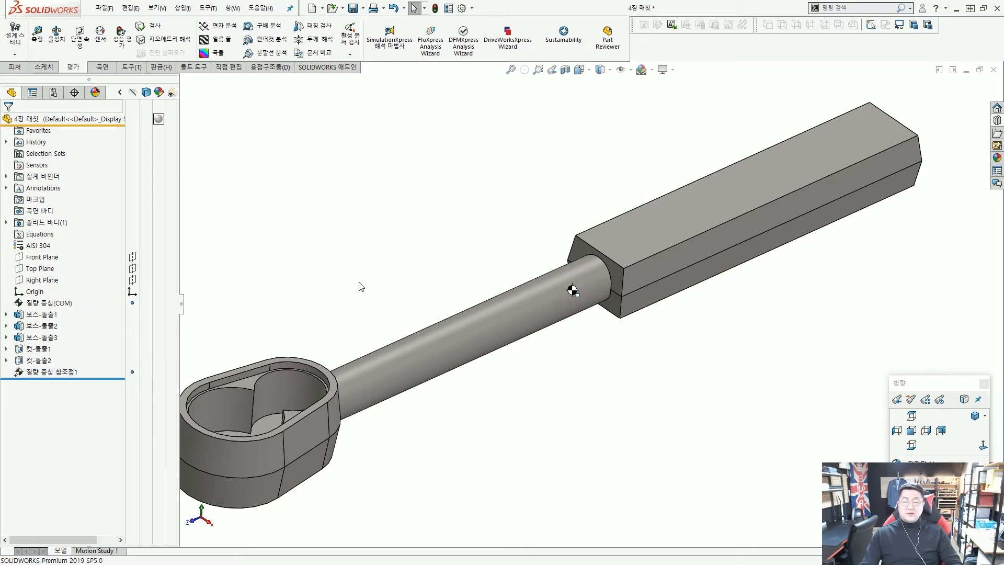
{"action": "left_click", "coordinate": [132, 303]}
{"action": "left_click", "coordinate": [133, 371]}
{"action": "key", "text": "f"}
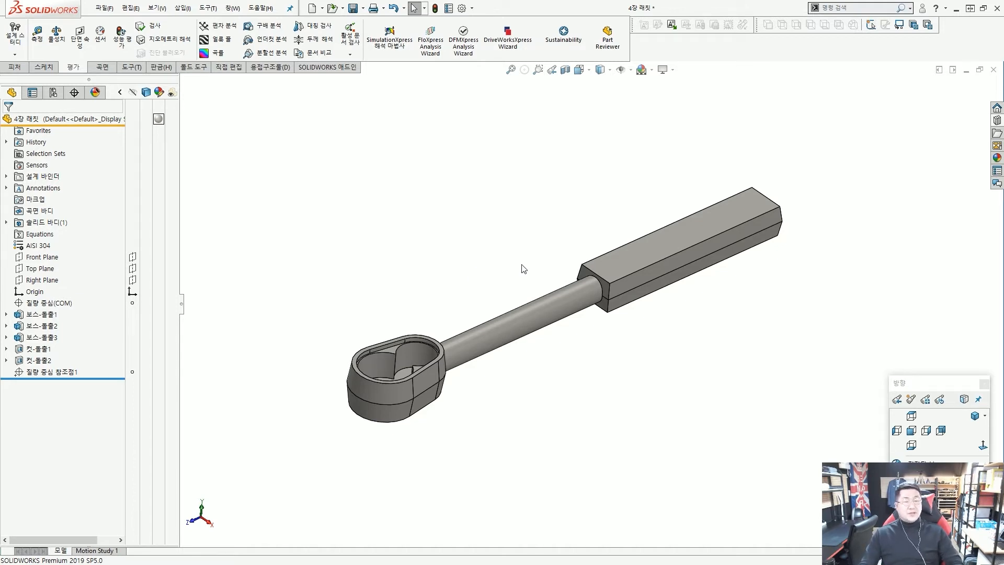
{"action": "middle_click_drag", "start_coordinate": [533, 297], "coordinate": [554, 300], "text": "ctrl"}
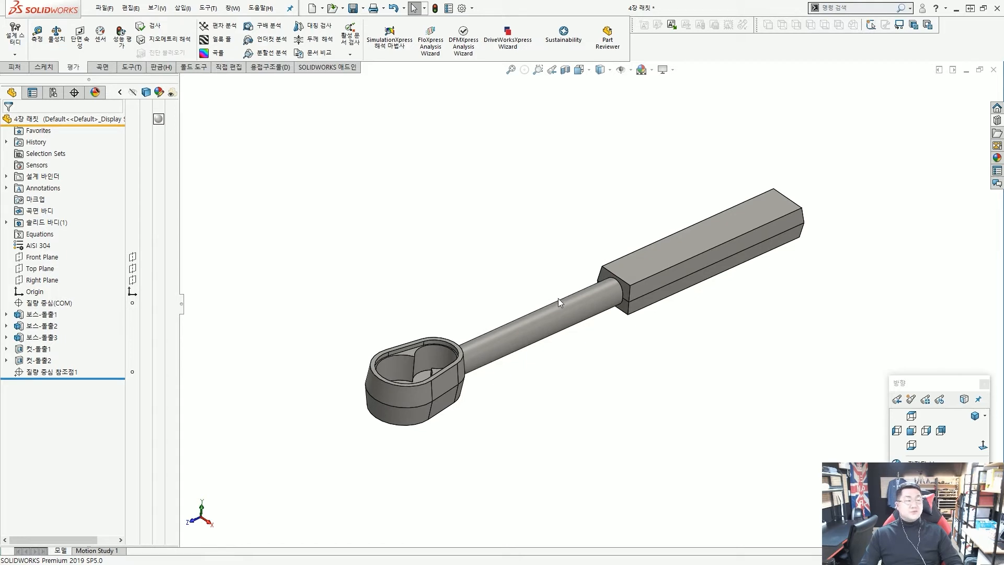
{"action": "middle_click_drag", "start_coordinate": [628, 314], "coordinate": [612, 313]}
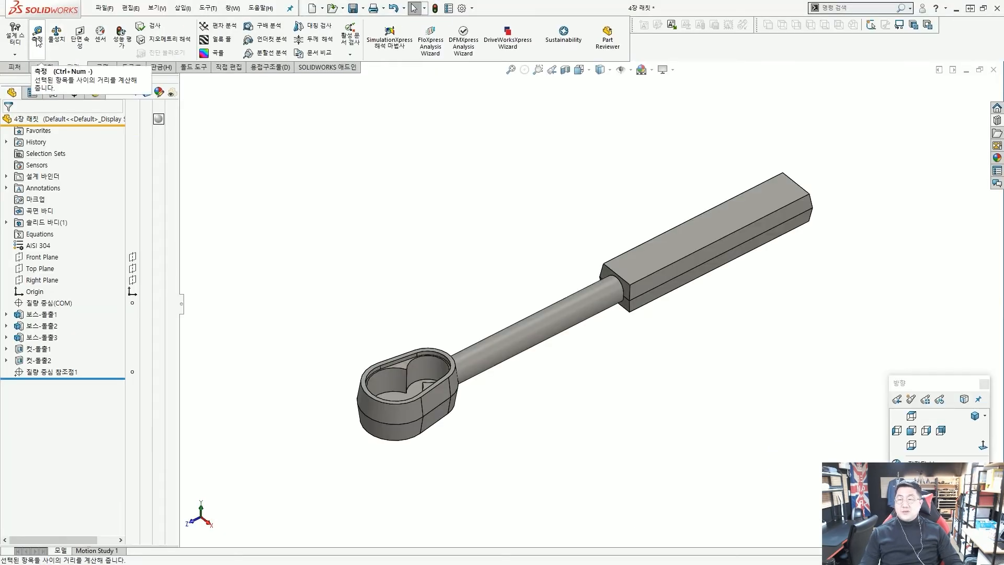
Open the Measure tool and turn on the display of XYZ measurements.
{"action": "left_click", "coordinate": [38, 43]}
{"action": "left_click_drag", "start_coordinate": [269, 68], "coordinate": [331, 113]}
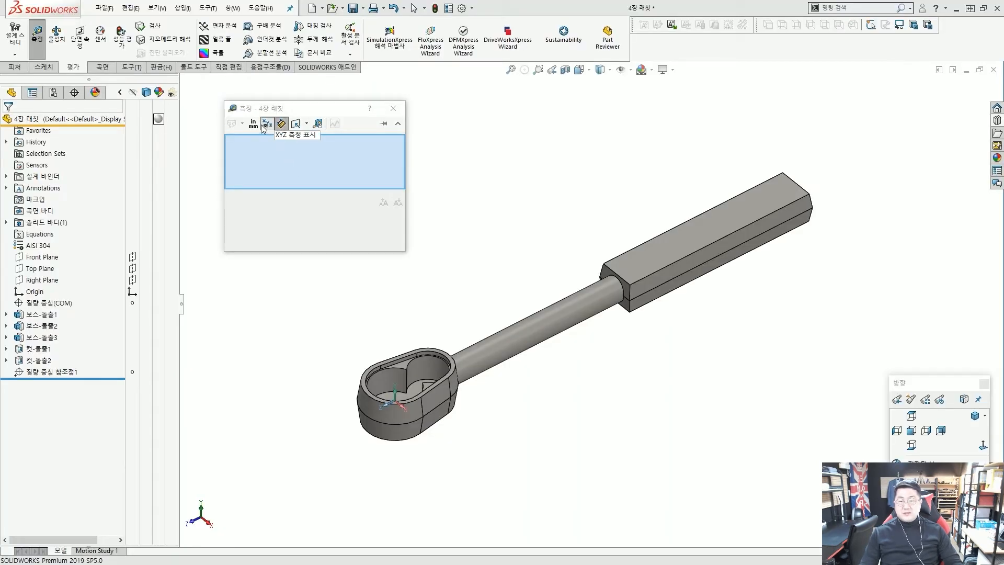
{"action": "left_click", "coordinate": [281, 124]}
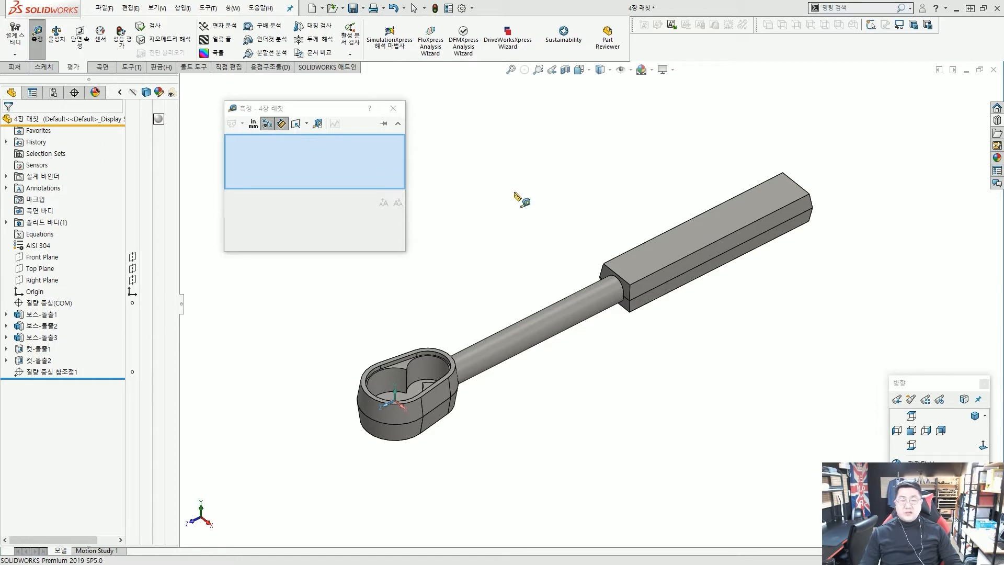
{"action": "scroll", "coordinate": [575, 245], "scroll_direction": "down", "scroll_amount": 3}
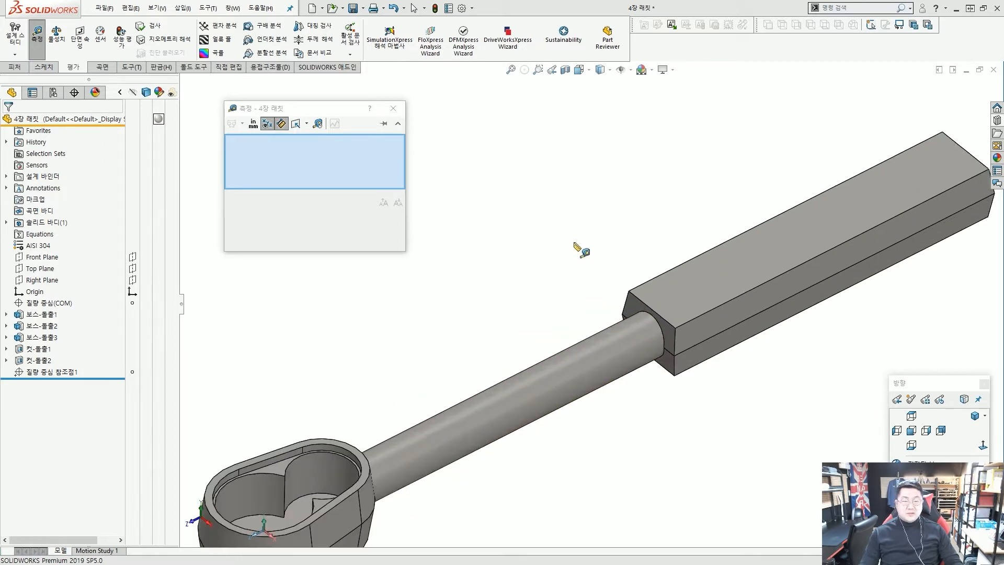
{"action": "left_click", "coordinate": [573, 242]}
{"action": "mouse_move", "coordinate": [570, 242]}
{"action": "left_mouse_down"}
{"action": "mouse_move", "coordinate": [583, 251]}
{"action": "mouse_move", "coordinate": [573, 234]}
{"action": "left_mouse_up"}
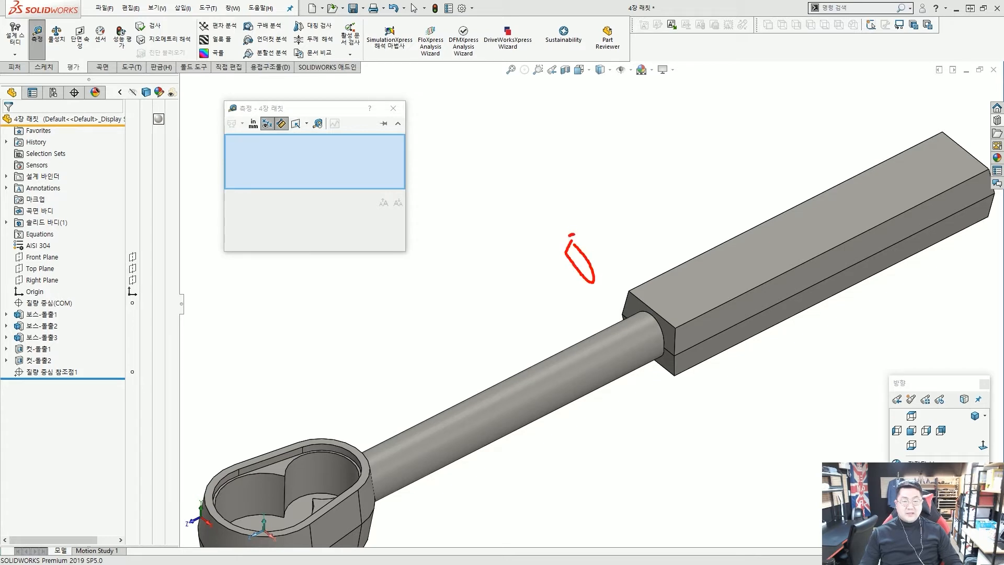
{"action": "key", "text": "Escape"}
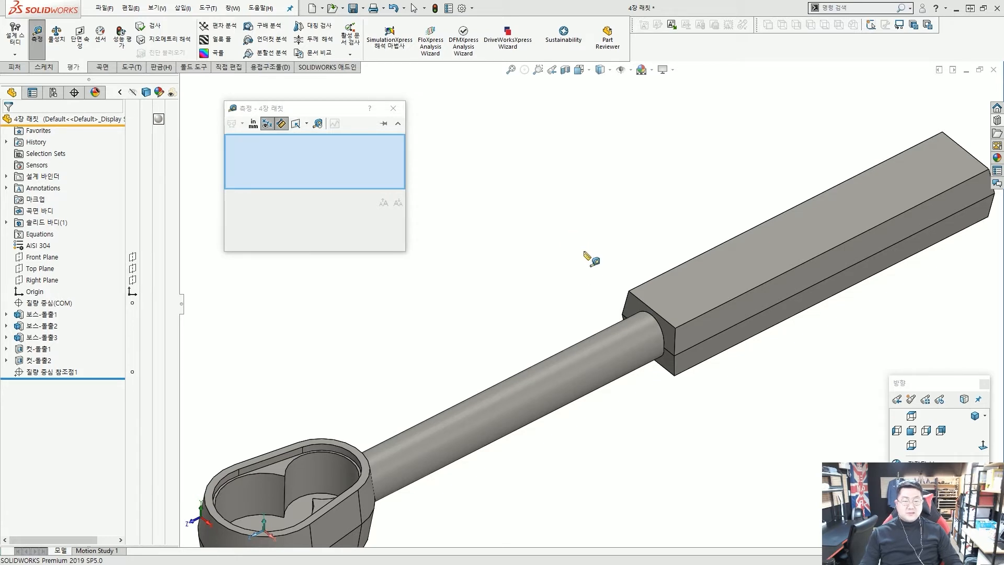
Measure the distance from the handle's upper corner at the shaft end to the lower corner at its far end, then close the Measure tool.
{"action": "scroll", "coordinate": [672, 345], "scroll_direction": "down", "scroll_amount": 2}
{"action": "left_click", "coordinate": [671, 321]}
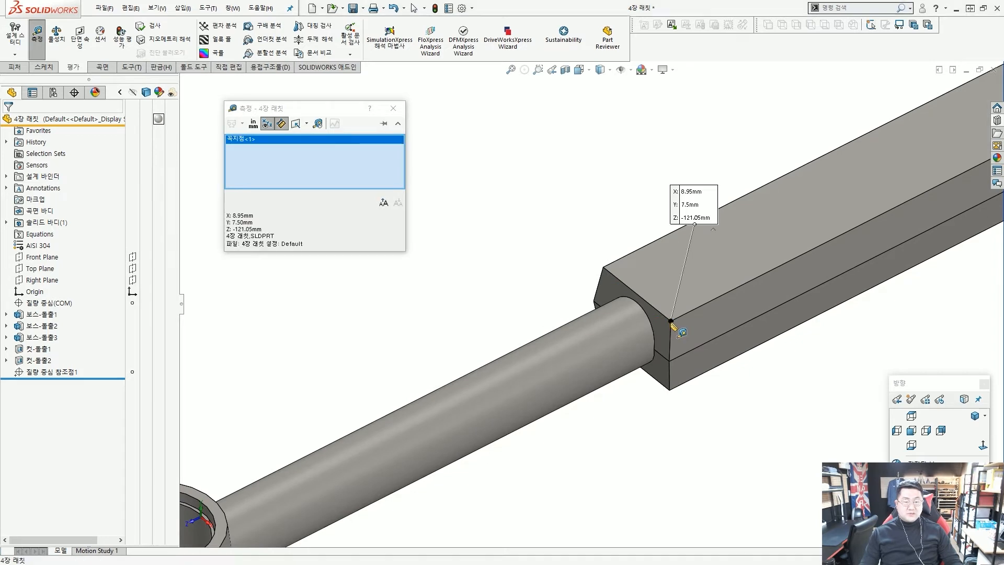
{"action": "scroll", "coordinate": [670, 320], "scroll_direction": "up", "scroll_amount": 3}
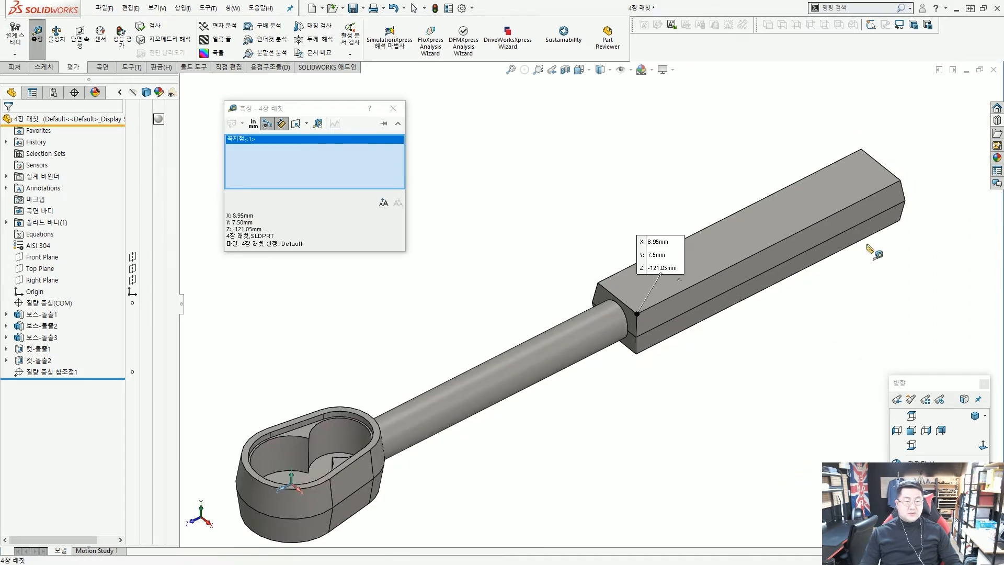
{"action": "left_click", "coordinate": [901, 221]}
{"action": "scroll", "coordinate": [779, 314], "scroll_direction": "up", "scroll_amount": 1}
{"action": "scroll", "coordinate": [796, 280], "scroll_direction": "down", "scroll_amount": 1}
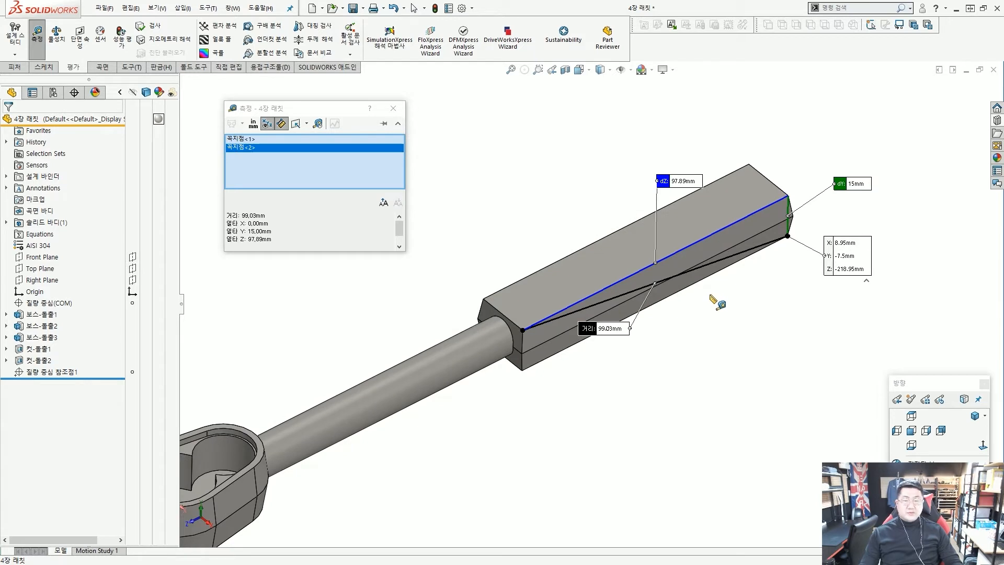
{"action": "middle_click_drag", "start_coordinate": [712, 296], "coordinate": [695, 277]}
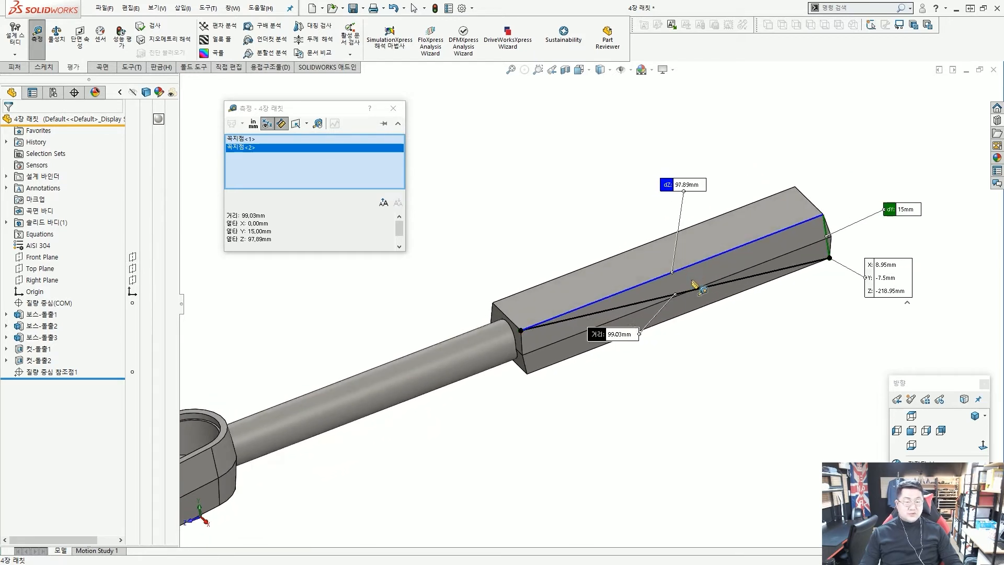
{"action": "scroll", "coordinate": [694, 277], "scroll_direction": "up", "scroll_amount": 2}
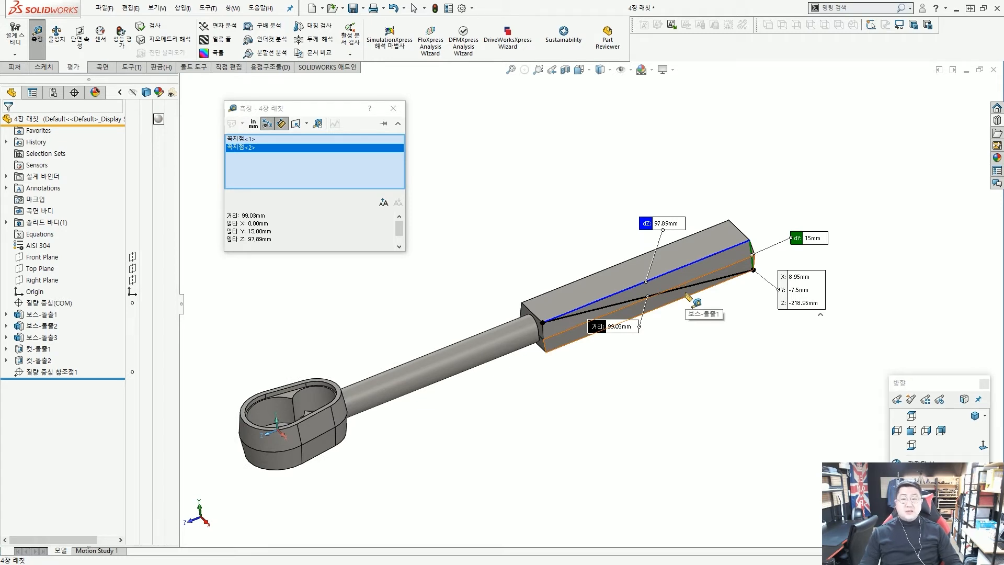
{"action": "middle_click_drag", "start_coordinate": [679, 293], "coordinate": [597, 273]}
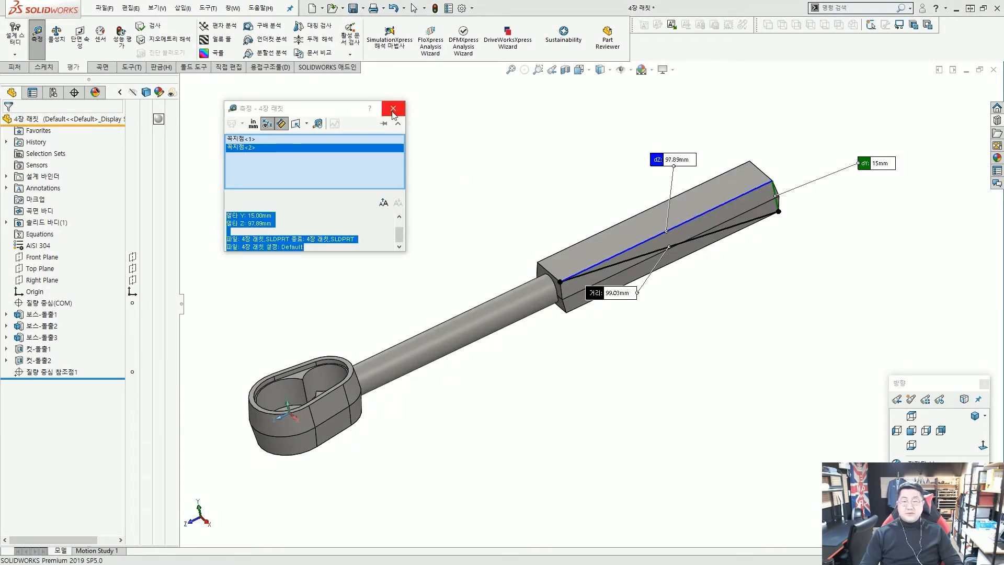
{"action": "left_click", "coordinate": [393, 109]}
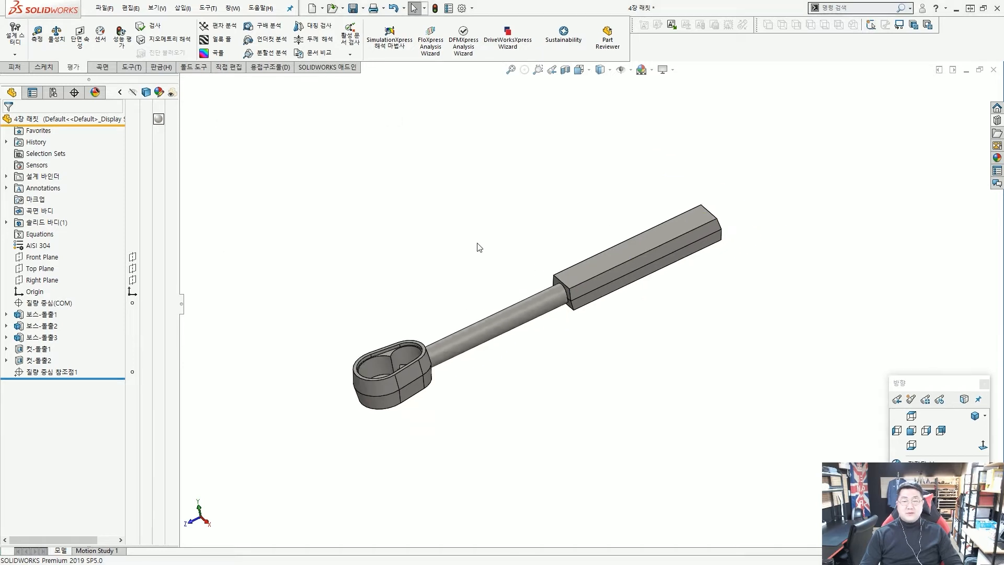
Start a new sketch on the floor face of the pocket in the ratchet head.
{"action": "middle_click_drag", "start_coordinate": [480, 266], "coordinate": [513, 284]}
{"action": "scroll", "coordinate": [466, 380], "scroll_direction": "down", "scroll_amount": 3}
{"action": "middle_click_drag", "start_coordinate": [466, 380], "coordinate": [473, 392]}
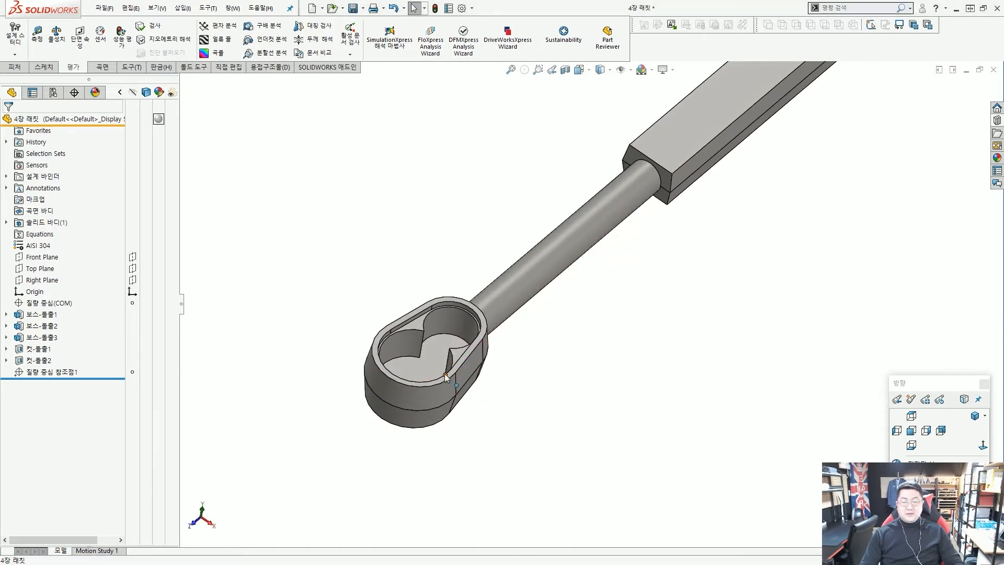
{"action": "scroll", "coordinate": [420, 369], "scroll_direction": "down", "scroll_amount": 4}
{"action": "middle_click_drag", "start_coordinate": [455, 345], "coordinate": [451, 379]}
{"action": "left_click", "coordinate": [486, 296]}
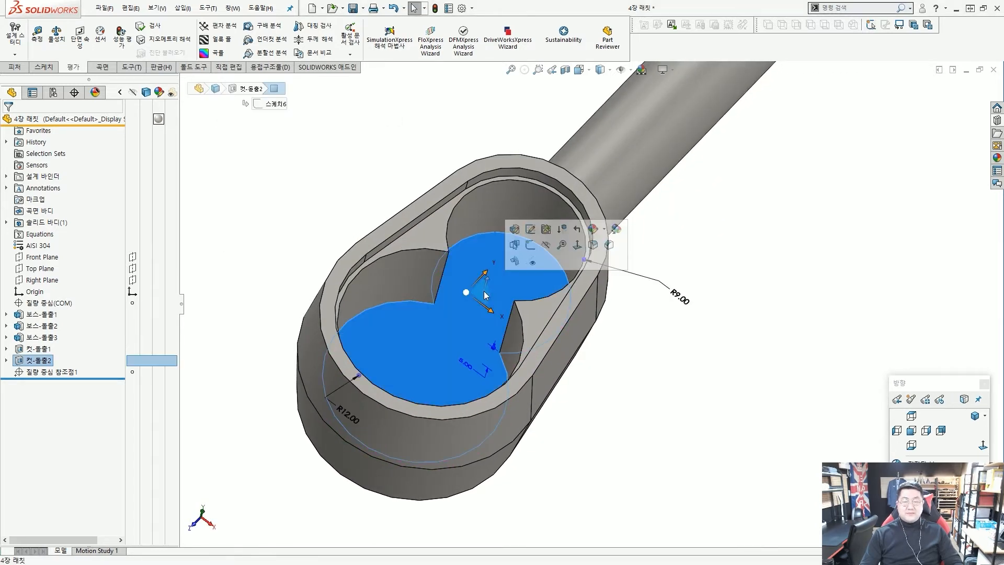
{"action": "left_click", "coordinate": [529, 252]}
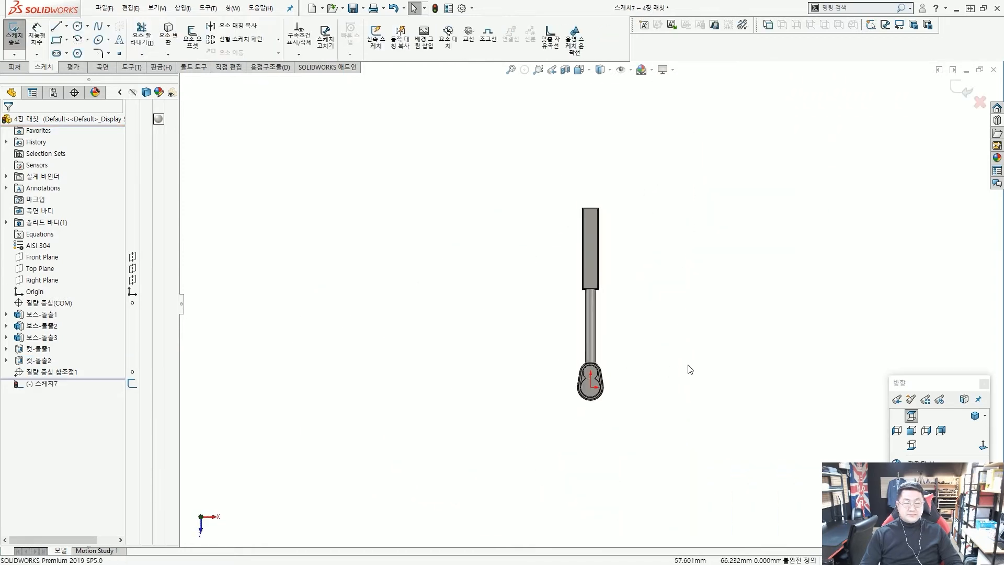
Sketch a 9 mm diameter circle concentric with the smaller pocket arc nearest the shaft.
{"action": "left_click", "coordinate": [78, 32]}
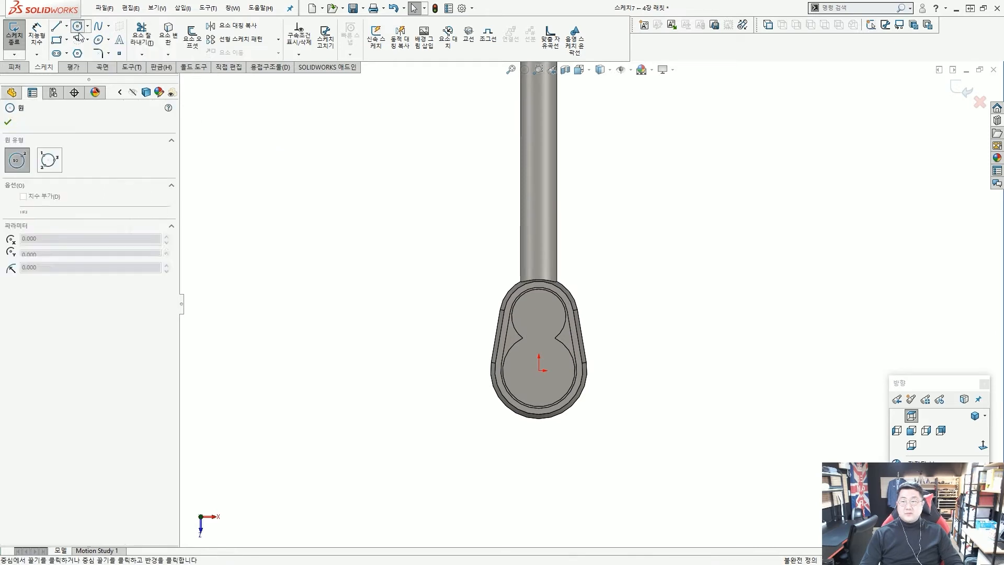
{"action": "scroll", "coordinate": [536, 300], "scroll_direction": "down", "scroll_amount": 5}
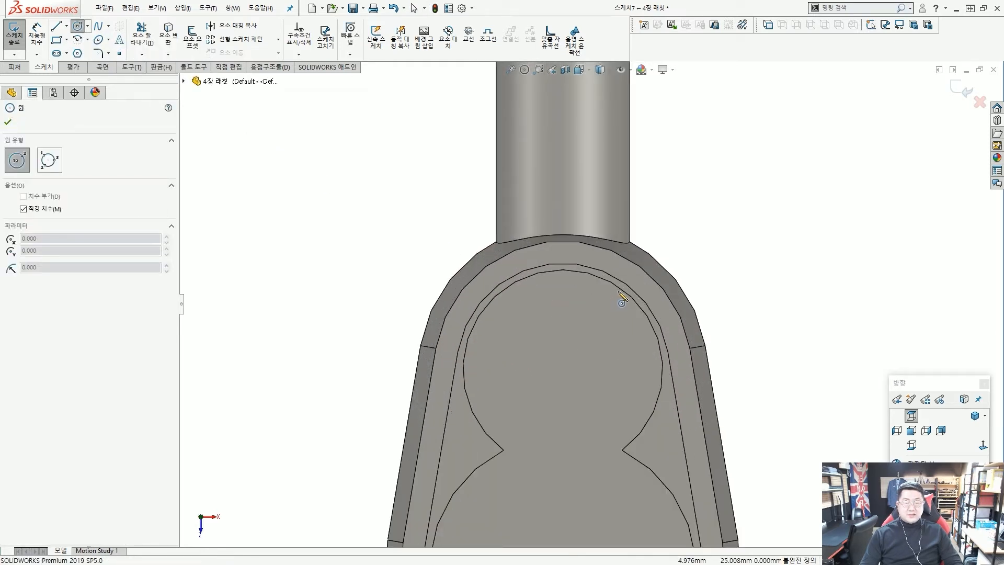
{"action": "left_click", "coordinate": [562, 370]}
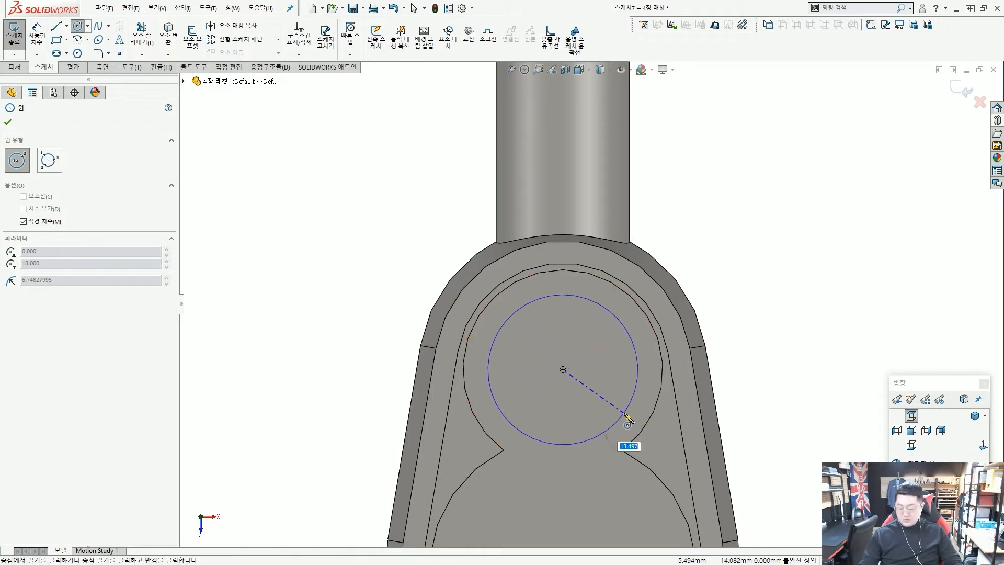
{"action": "left_click", "coordinate": [579, 416]}
{"action": "scroll", "coordinate": [587, 418], "scroll_direction": "up", "scroll_amount": 3}
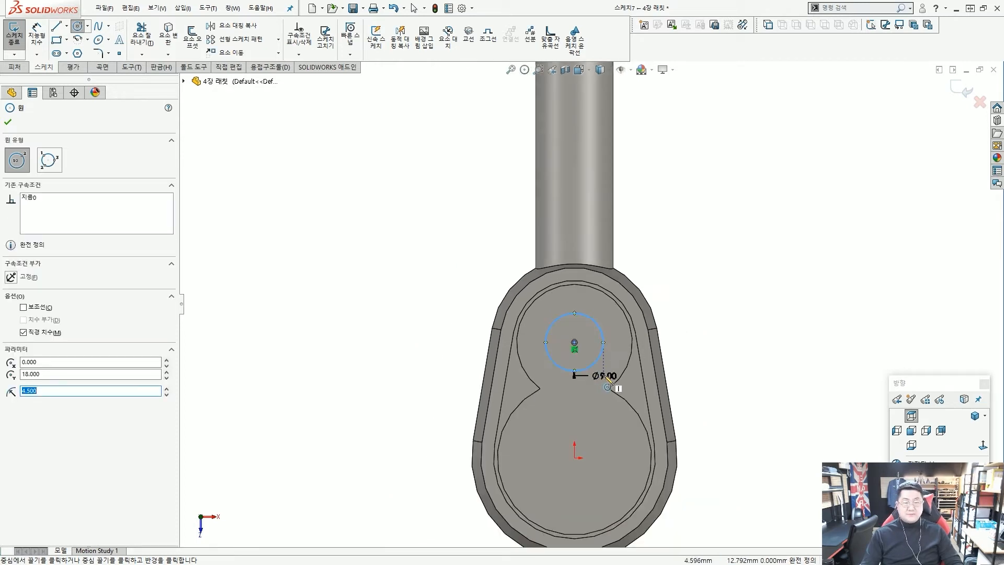
{"action": "scroll", "coordinate": [607, 386], "scroll_direction": "down", "scroll_amount": 2}
{"action": "key", "text": "Escape"}
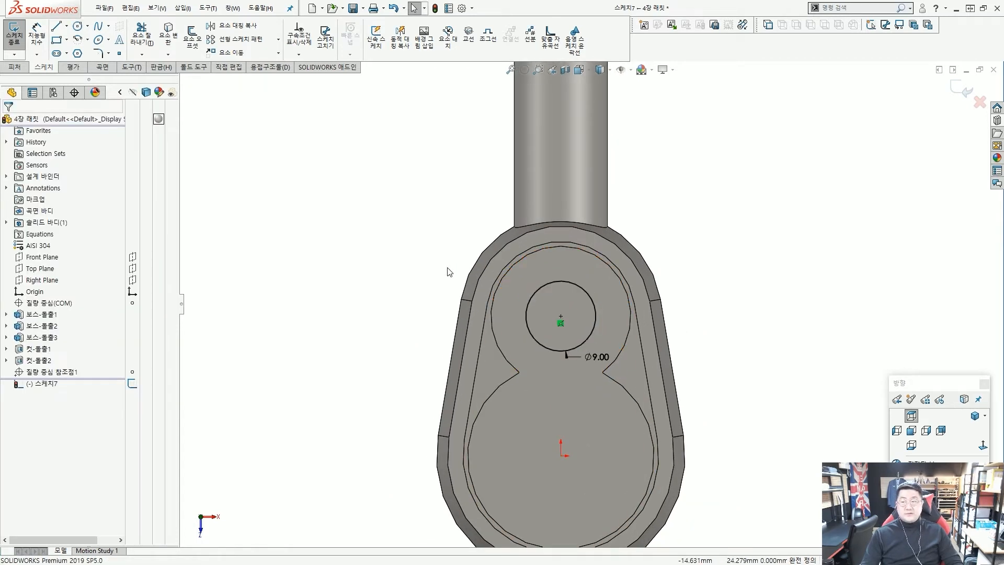
Extrude-cut the 9 mm circle with the Through All end condition to make a hole in the pocket floor.
{"action": "left_click", "coordinate": [14, 66]}
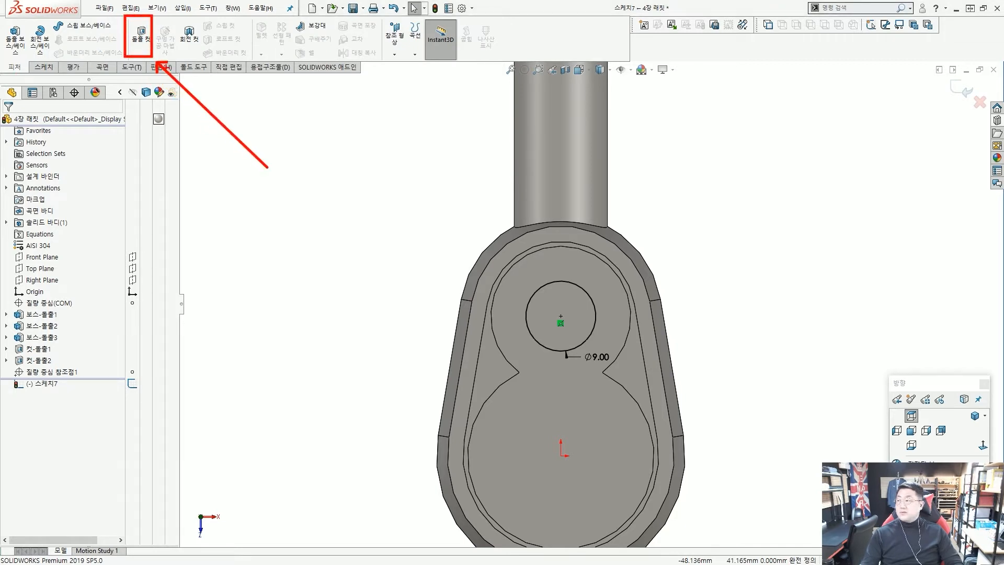
{"action": "left_click", "coordinate": [141, 34]}
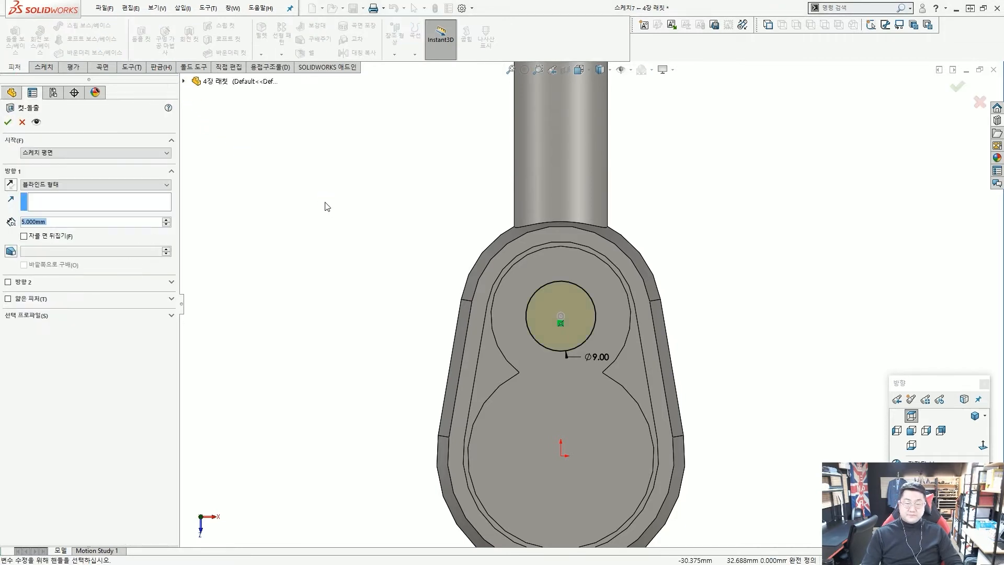
{"action": "middle_click_drag", "start_coordinate": [370, 253], "coordinate": [354, 213]}
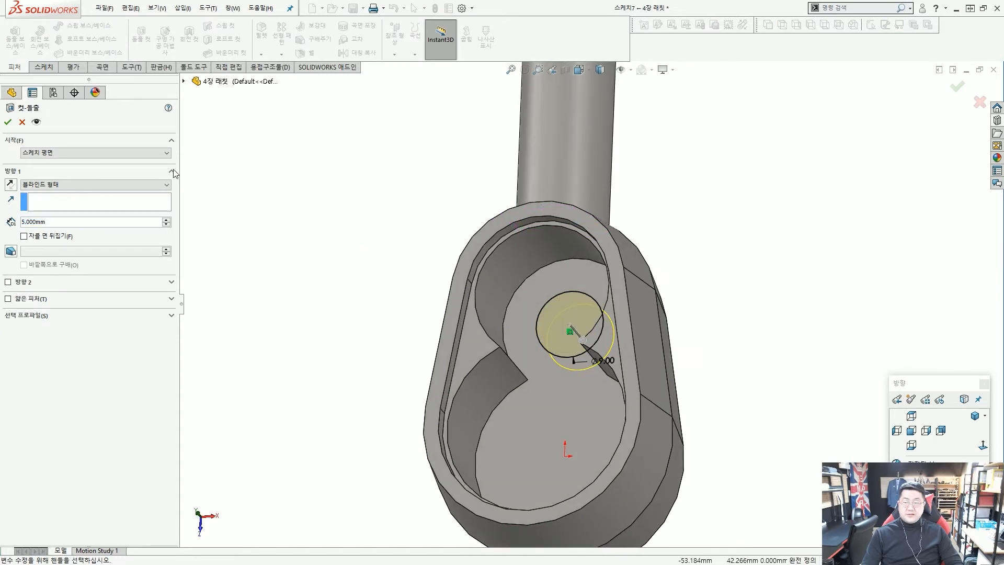
{"action": "left_click", "coordinate": [156, 184]}
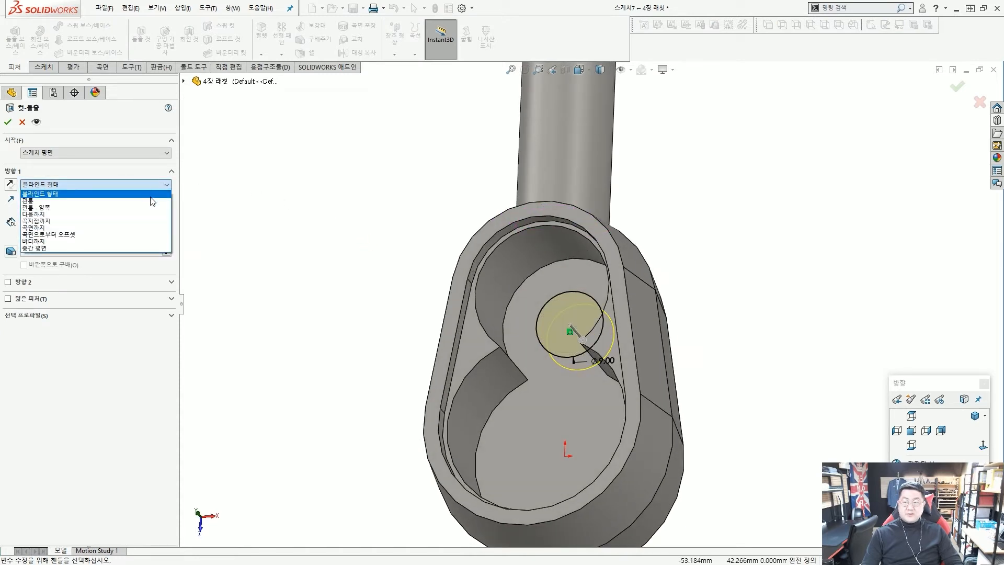
{"action": "left_click", "coordinate": [150, 200]}
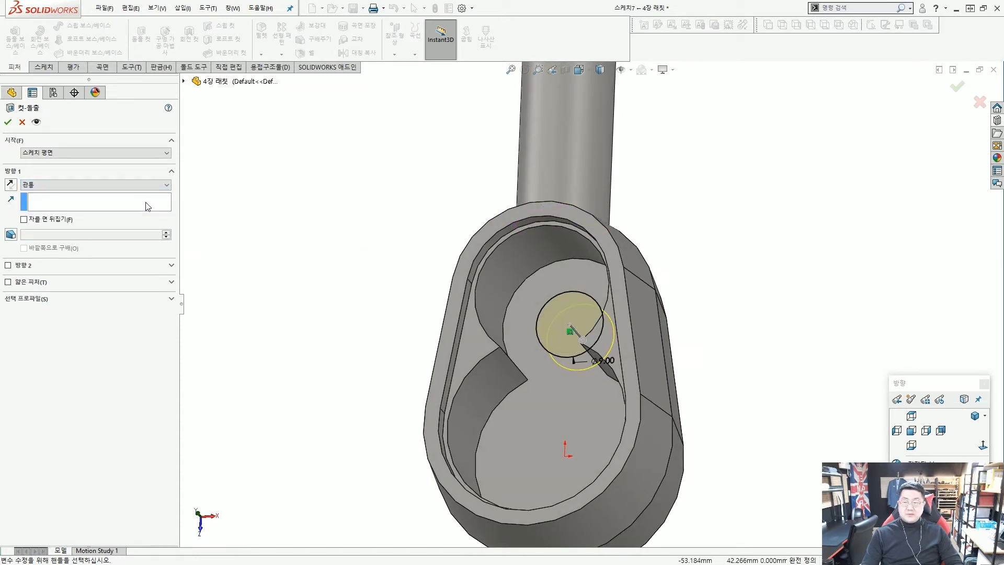
{"action": "left_click", "coordinate": [8, 121]}
{"action": "left_click", "coordinate": [372, 238]}
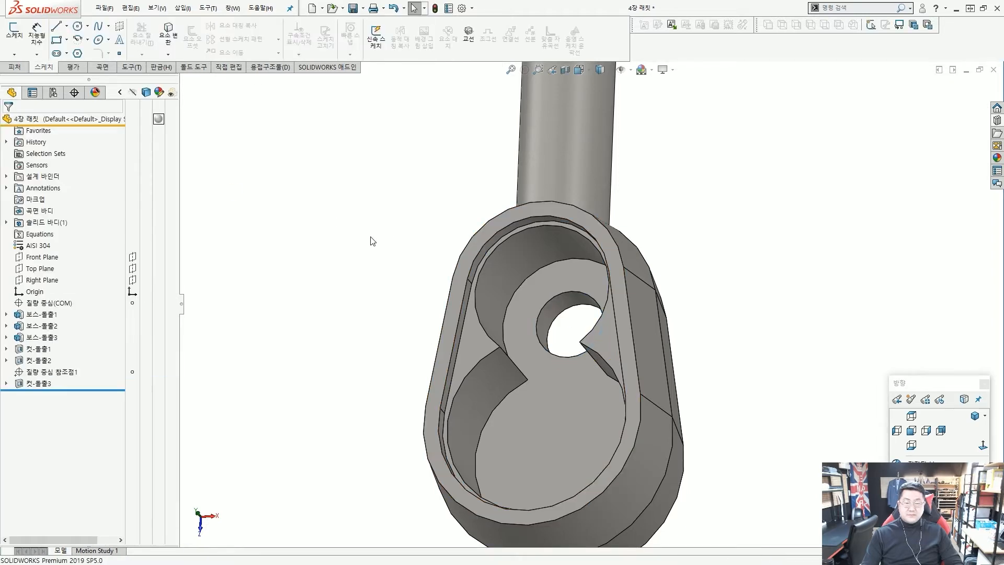
Examine the through hole in the ratchet head's pocket from several angles.
{"action": "mouse_move", "coordinate": [372, 237]}
{"action": "middle_mouse_down"}
{"action": "mouse_move", "coordinate": [416, 251]}
{"action": "mouse_move", "coordinate": [356, 217]}
{"action": "mouse_move", "coordinate": [387, 236]}
{"action": "middle_mouse_up"}
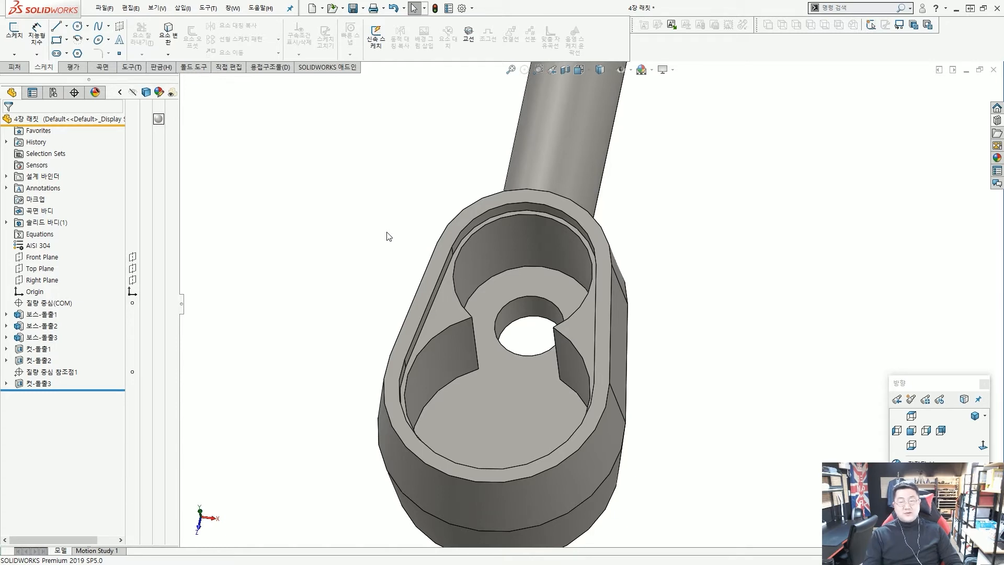
{"action": "middle_click_drag", "start_coordinate": [543, 269], "coordinate": [529, 353]}
{"action": "scroll", "coordinate": [529, 353], "scroll_direction": "up", "scroll_amount": 3}
{"action": "scroll", "coordinate": [547, 334], "scroll_direction": "down", "scroll_amount": 8}
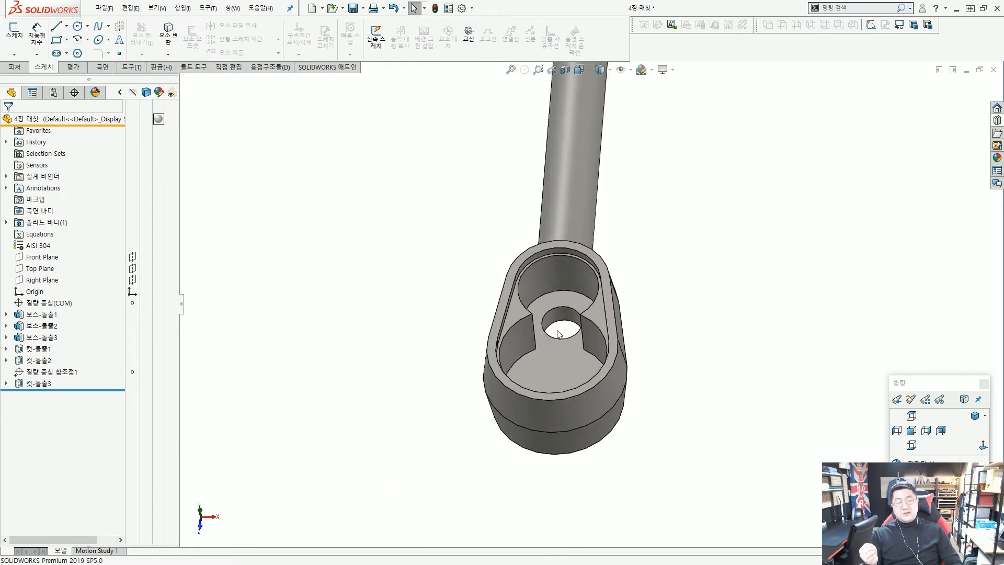
{"action": "scroll", "coordinate": [594, 253], "scroll_direction": "up", "scroll_amount": 6}
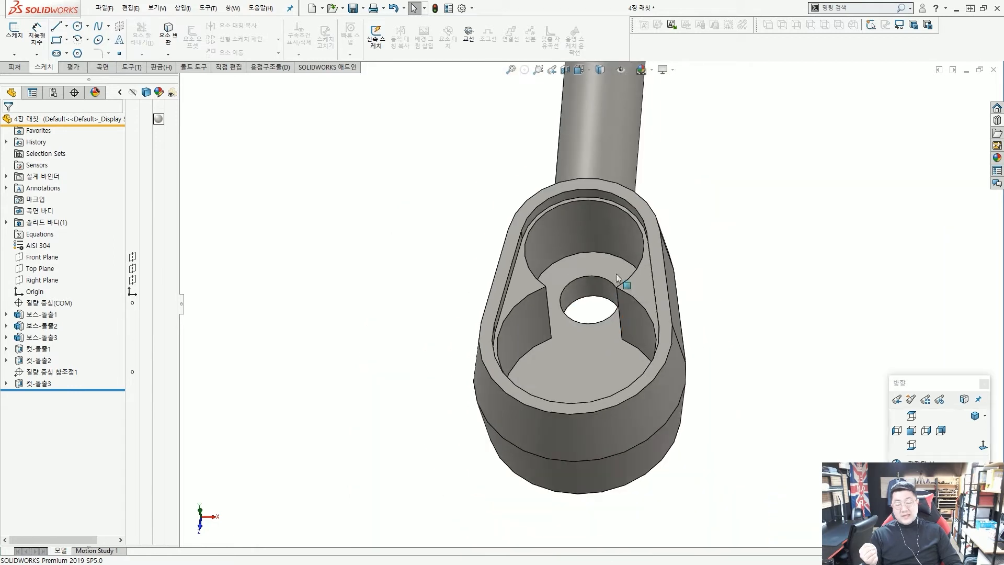
{"action": "middle_click_drag", "start_coordinate": [625, 282], "coordinate": [609, 345]}
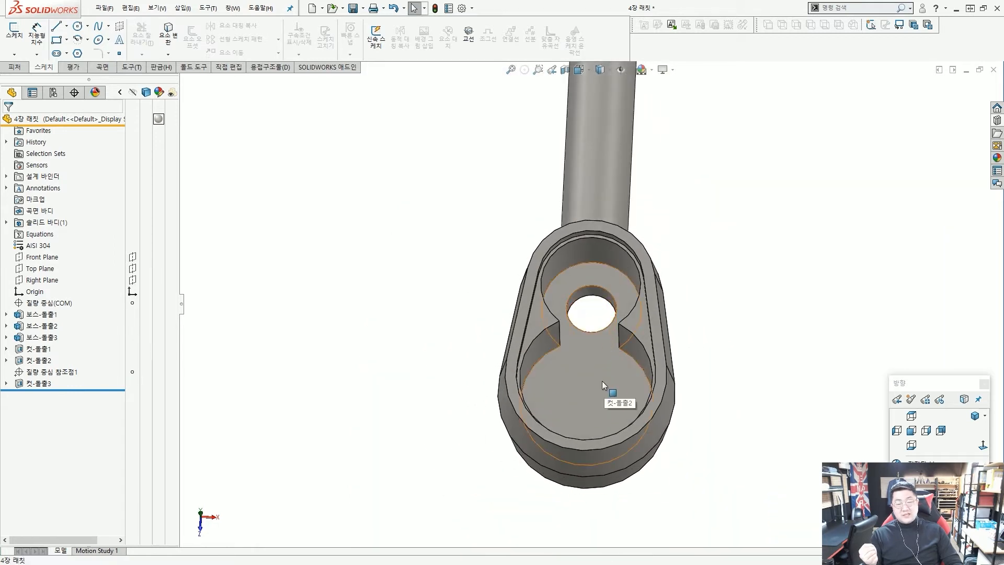
Examine the ratchet's handle, shaft and head pocket with its through hole, both overall and close up.
{"action": "scroll", "coordinate": [602, 329], "scroll_direction": "up", "scroll_amount": 3}
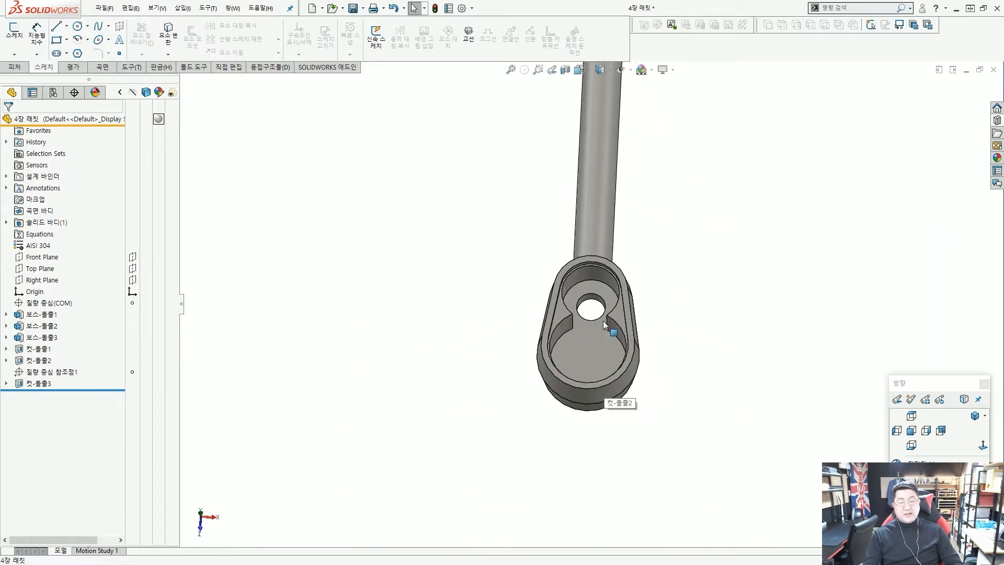
{"action": "scroll", "coordinate": [603, 321], "scroll_direction": "up", "scroll_amount": 5}
{"action": "scroll", "coordinate": [602, 219], "scroll_direction": "down", "scroll_amount": 3}
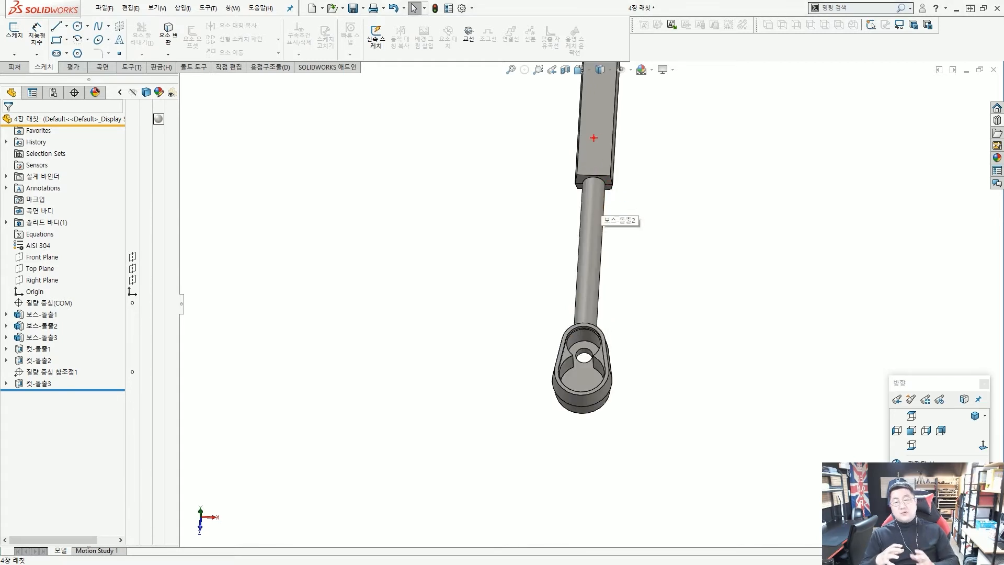
{"action": "scroll", "coordinate": [610, 142], "scroll_direction": "down", "scroll_amount": 2}
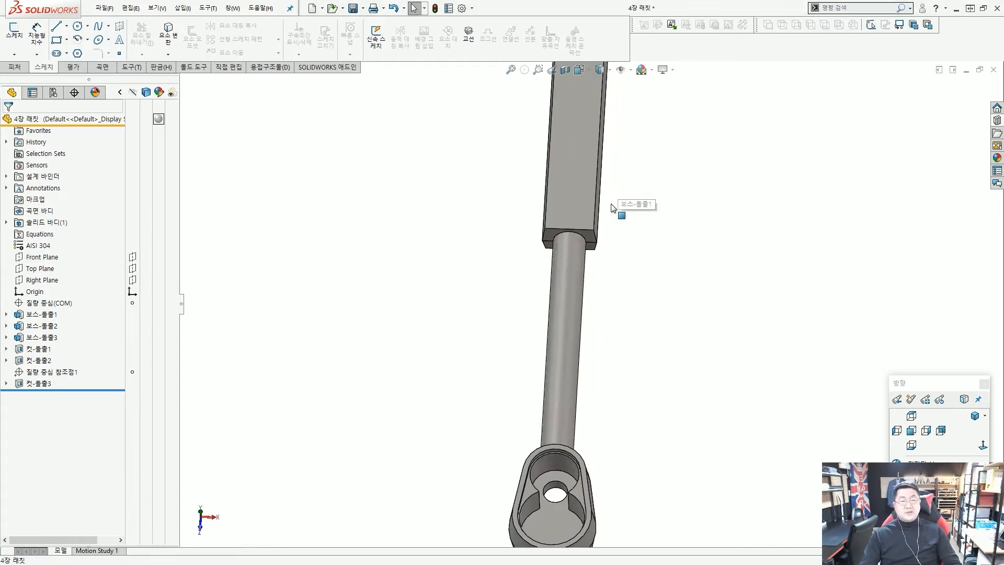
{"action": "left_click", "coordinate": [568, 169]}
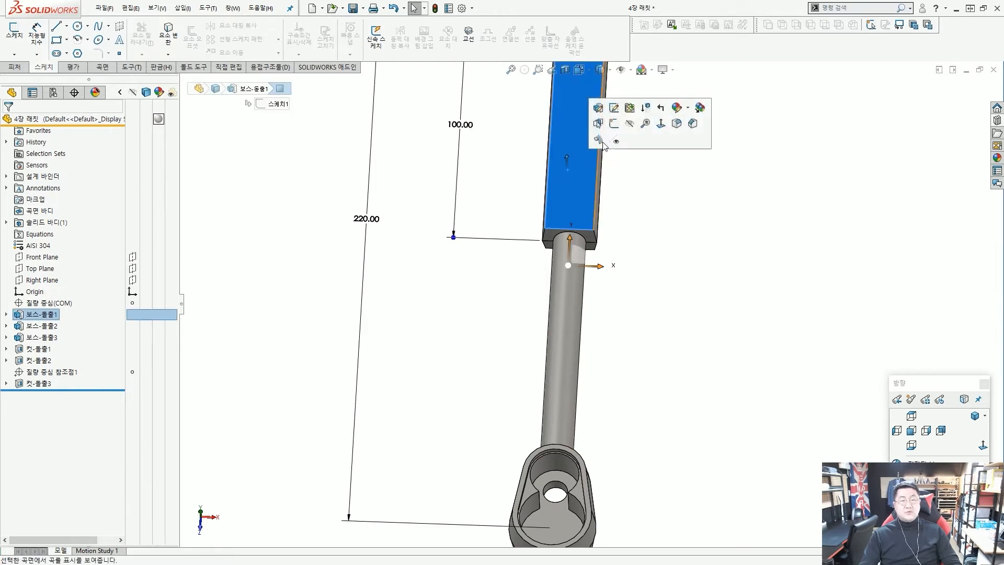
{"action": "left_click", "coordinate": [645, 184]}
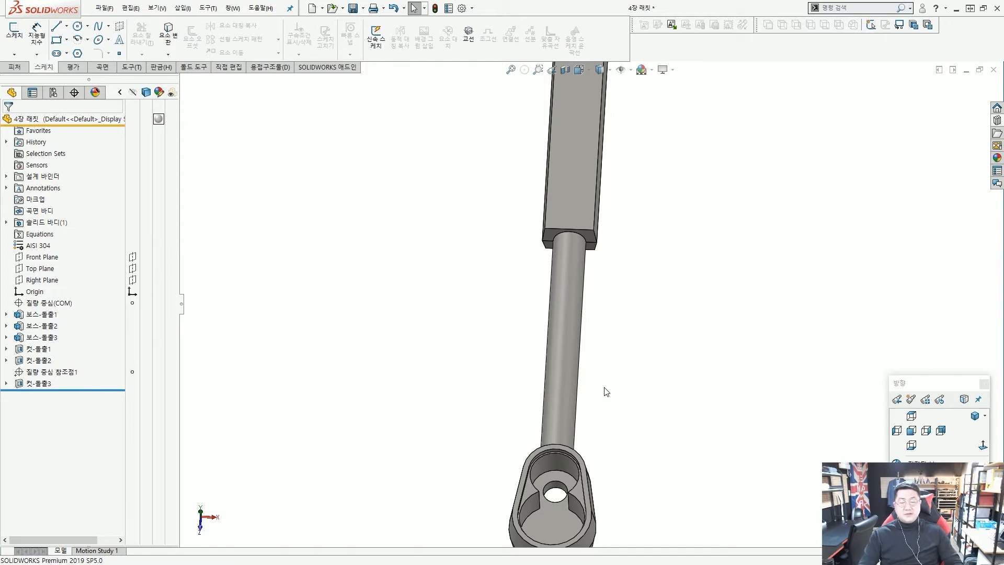
{"action": "scroll", "coordinate": [605, 395], "scroll_direction": "up", "scroll_amount": 3}
{"action": "scroll", "coordinate": [576, 404], "scroll_direction": "down", "scroll_amount": 10}
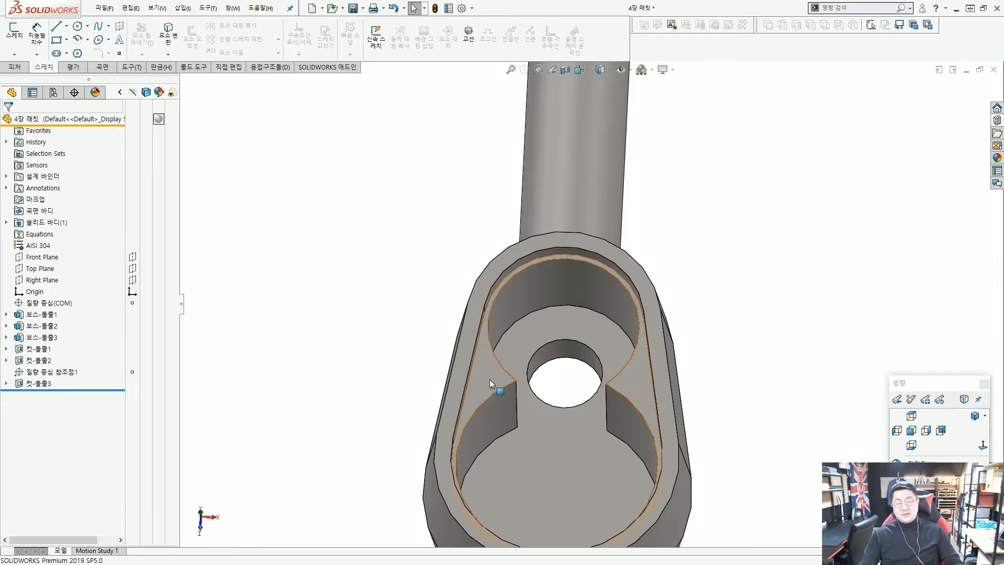
{"action": "middle_click_drag", "start_coordinate": [546, 366], "coordinate": [552, 364]}
{"action": "scroll", "coordinate": [564, 375], "scroll_direction": "down", "scroll_amount": 3}
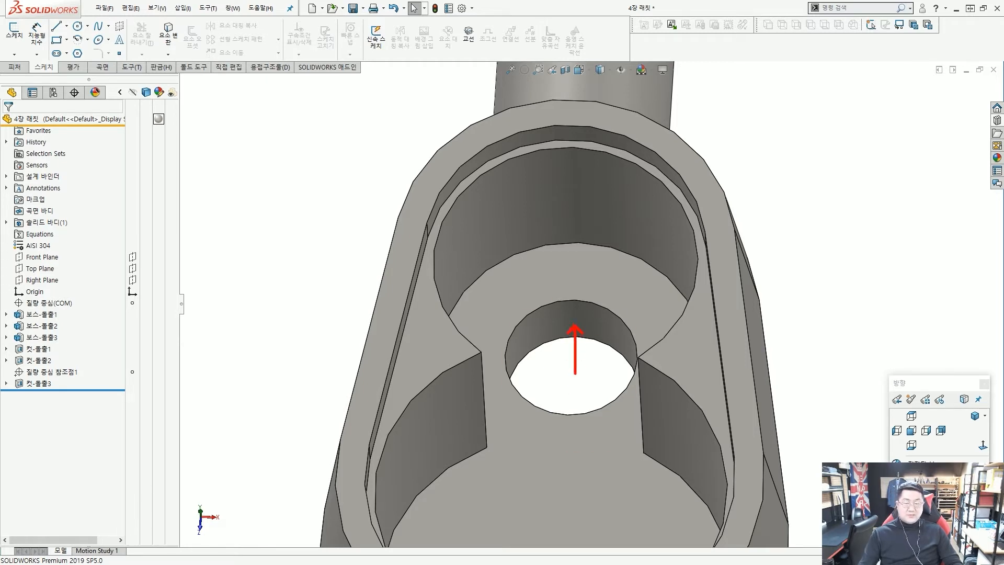
Copy the 9 mm hole cut and paste it onto the pocket floor's larger round area, deleting its external constraints.
{"action": "left_click", "coordinate": [573, 324]}
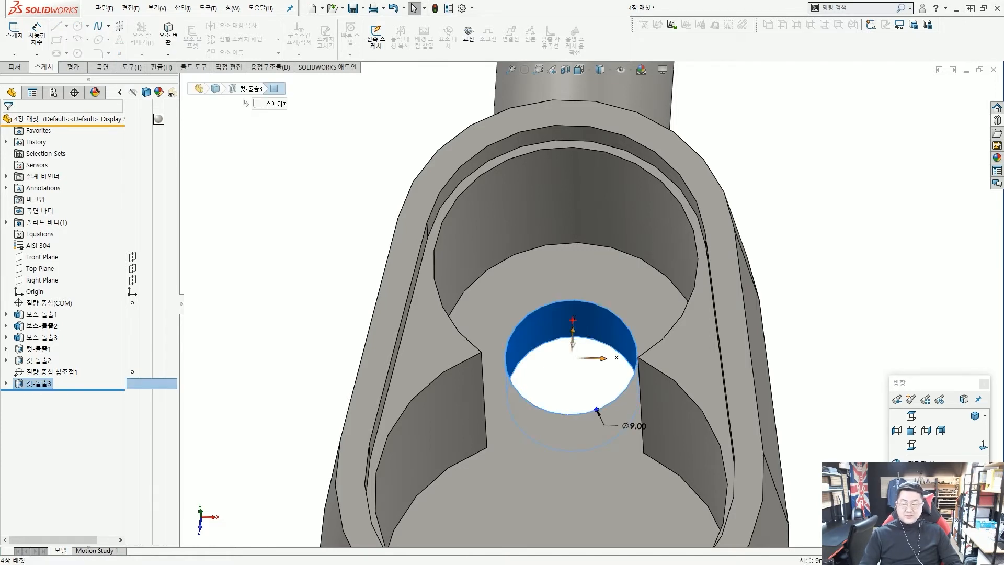
{"action": "left_click_drag", "start_coordinate": [12, 380], "coordinate": [58, 397], "text": "ctrl"}
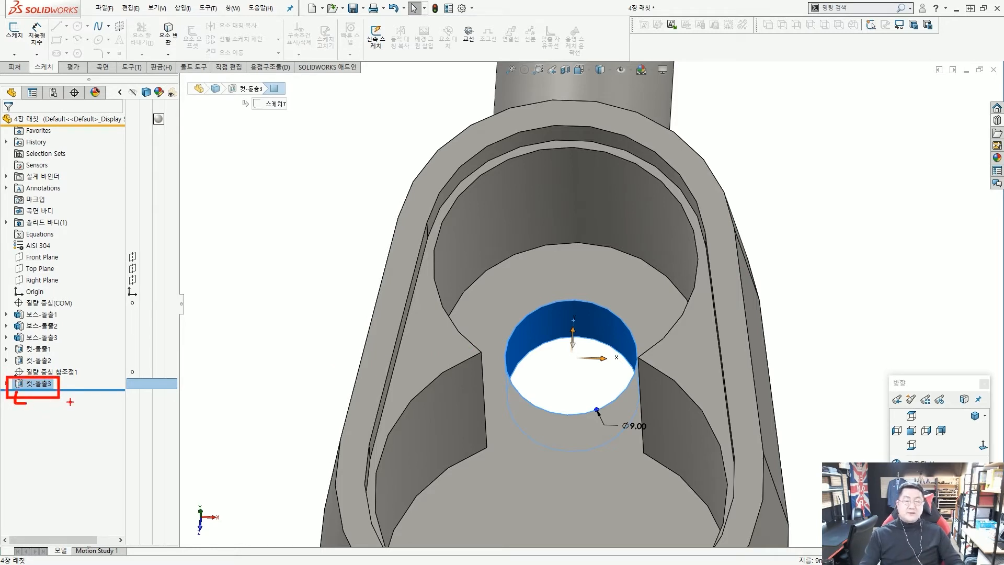
{"action": "key", "text": "Escape"}
{"action": "key", "text": "Escape"}
{"action": "left_click", "coordinate": [563, 326]}
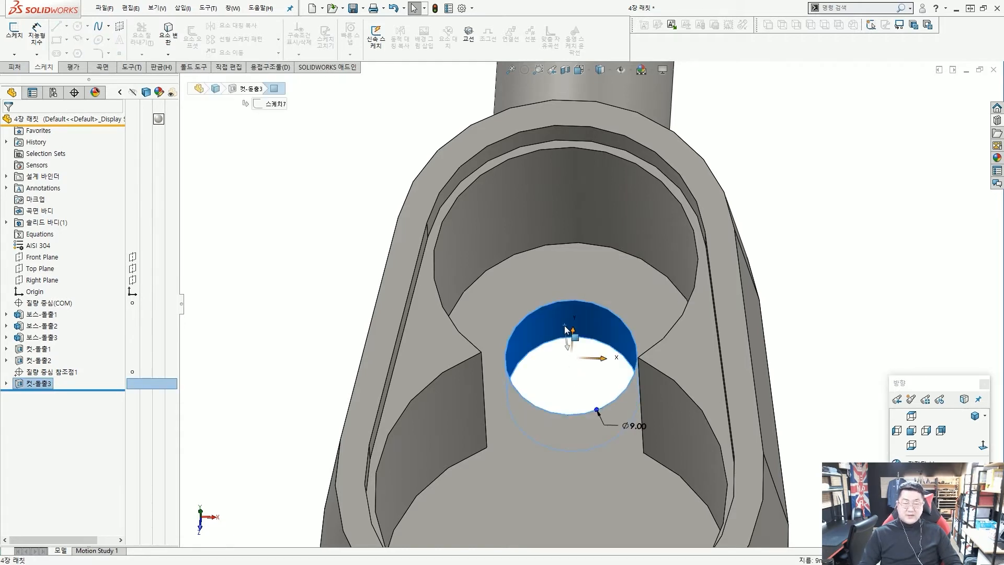
{"action": "scroll", "coordinate": [563, 325], "scroll_direction": "up", "scroll_amount": 3}
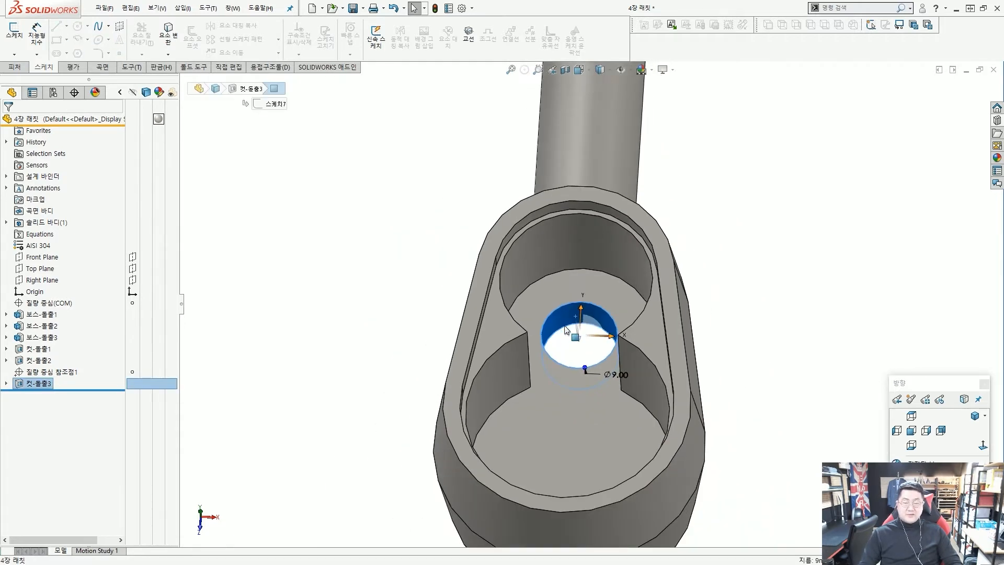
{"action": "left_click", "coordinate": [575, 432]}
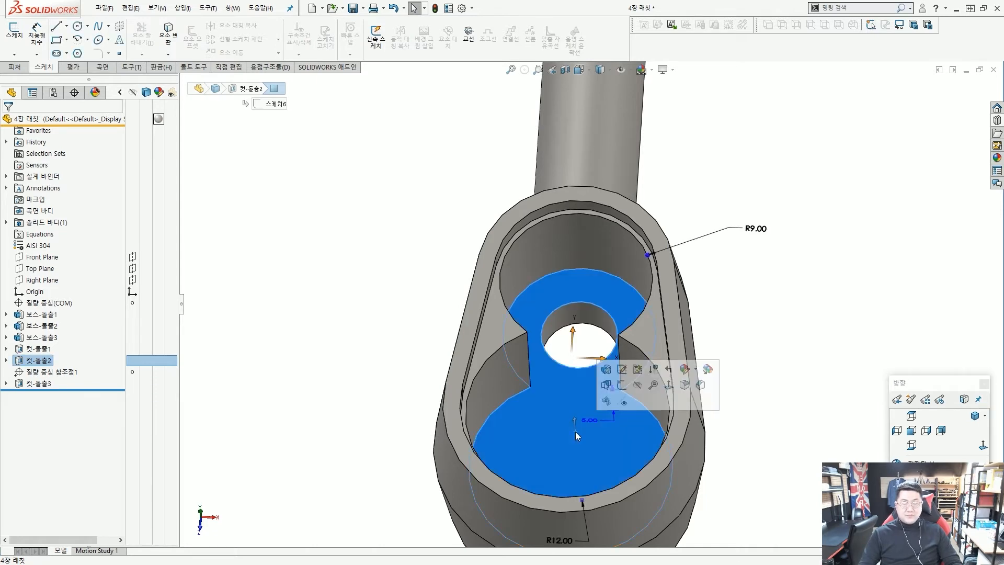
{"action": "key", "text": "ctrl+c"}
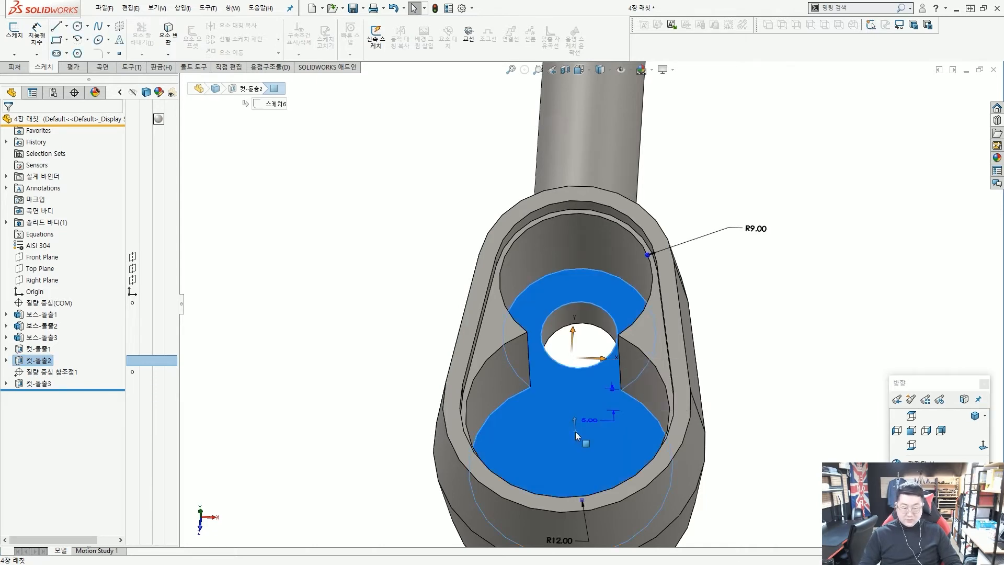
{"action": "key", "text": "ctrl+v"}
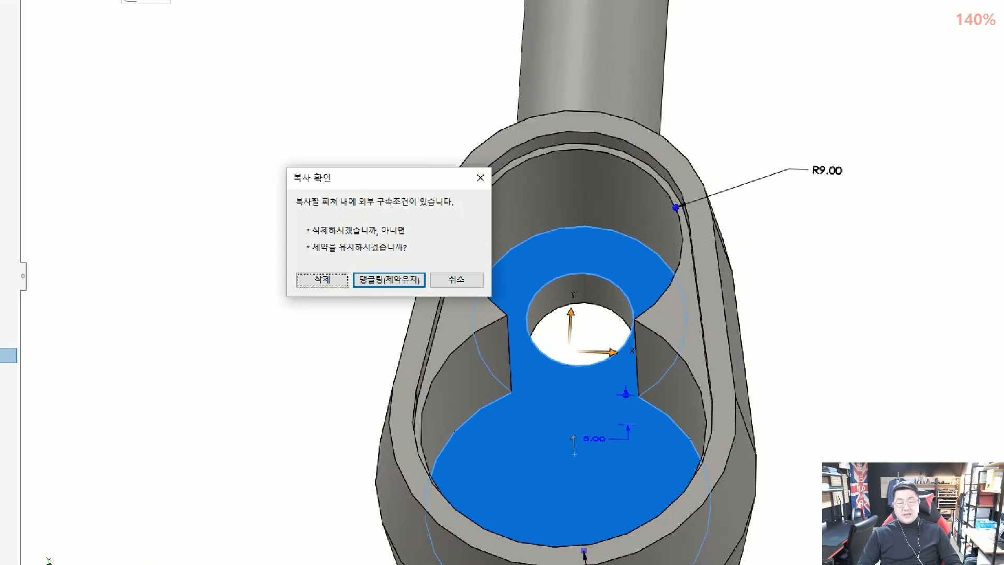
{"action": "mouse_move", "coordinate": [578, 279]}
{"action": "left_mouse_down"}
{"action": "mouse_move", "coordinate": [633, 321]}
{"action": "mouse_move", "coordinate": [622, 305]}
{"action": "left_mouse_up"}
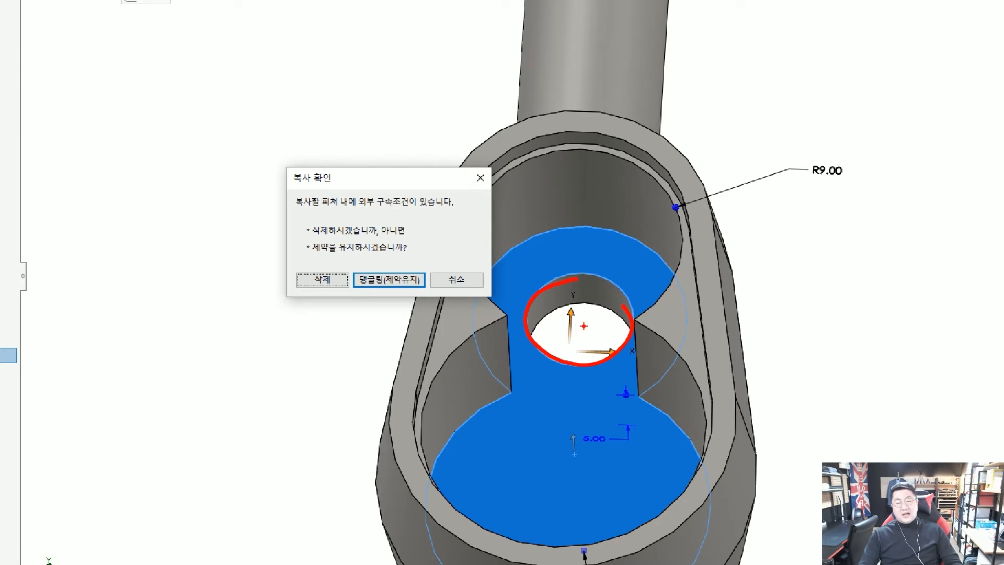
{"action": "mouse_move", "coordinate": [505, 246]}
{"action": "left_mouse_down"}
{"action": "mouse_move", "coordinate": [568, 216]}
{"action": "mouse_move", "coordinate": [681, 288]}
{"action": "left_mouse_up"}
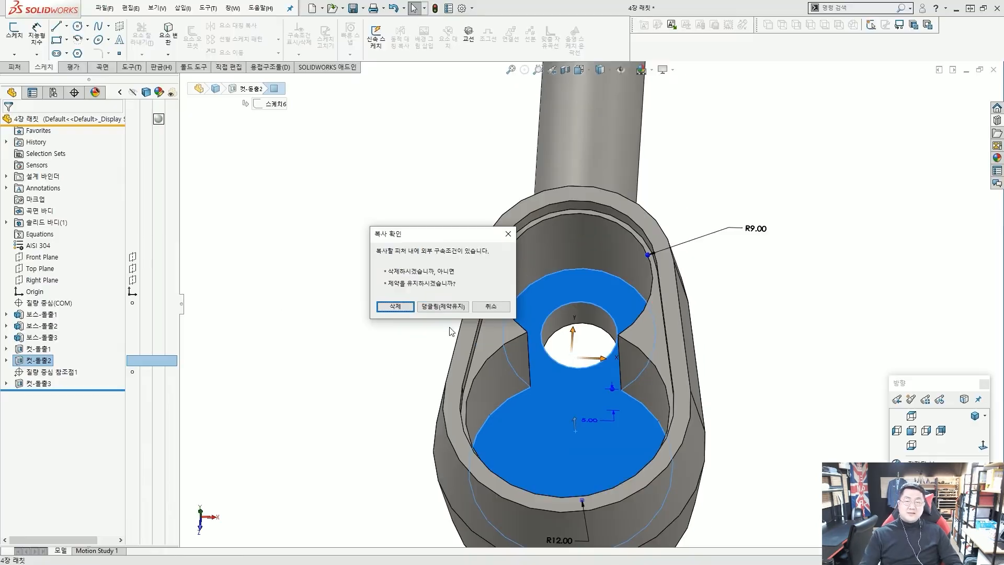
{"action": "left_click", "coordinate": [395, 306]}
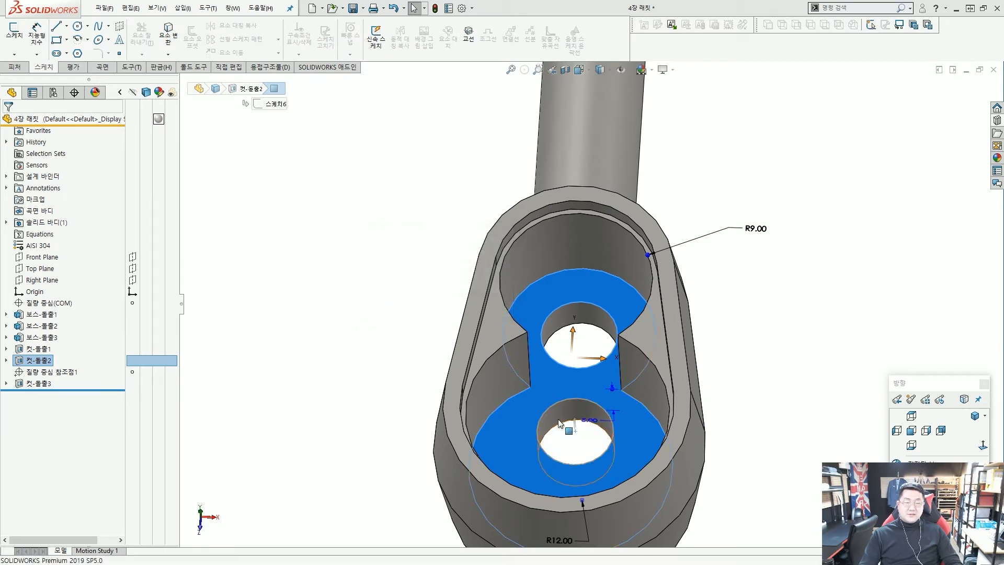
Edit the pasted hole's sketch and move the circle's center onto the origin.
{"action": "scroll", "coordinate": [577, 432], "scroll_direction": "down", "scroll_amount": 3}
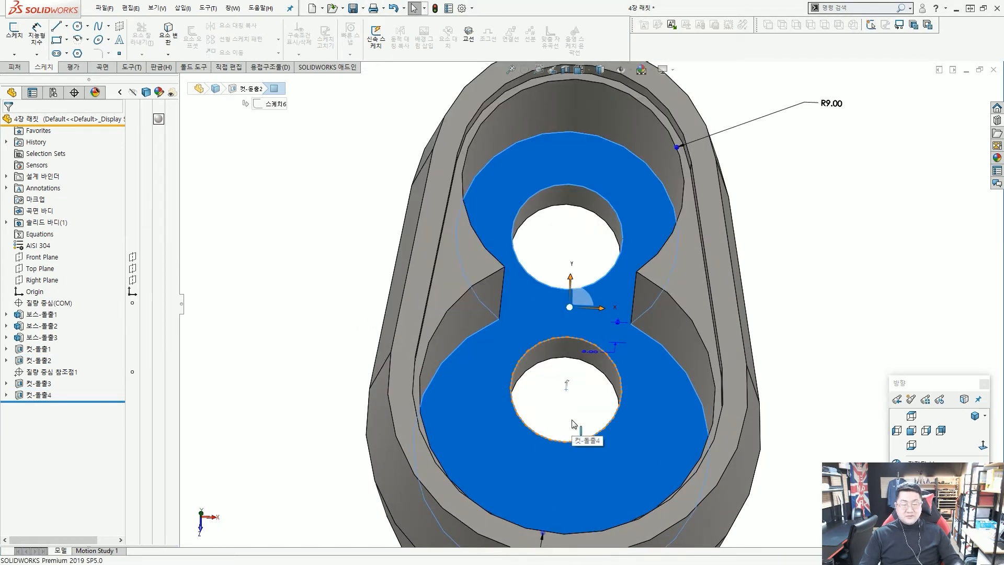
{"action": "middle_click_drag", "start_coordinate": [574, 423], "coordinate": [566, 415]}
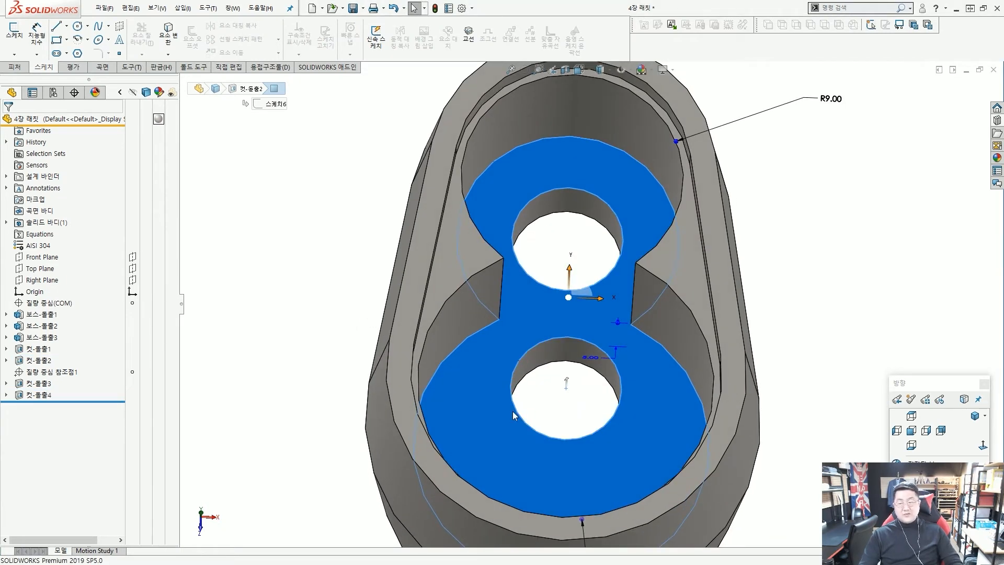
{"action": "left_click_drag", "start_coordinate": [2, 386], "coordinate": [64, 407], "text": "ctrl"}
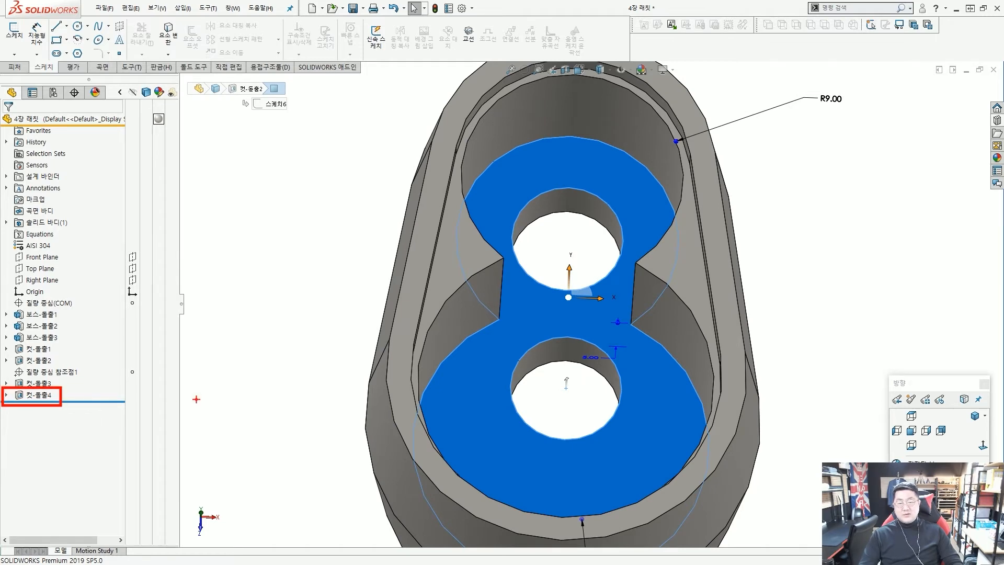
{"action": "key", "text": "Escape"}
{"action": "scroll", "coordinate": [558, 352], "scroll_direction": "down", "scroll_amount": 3}
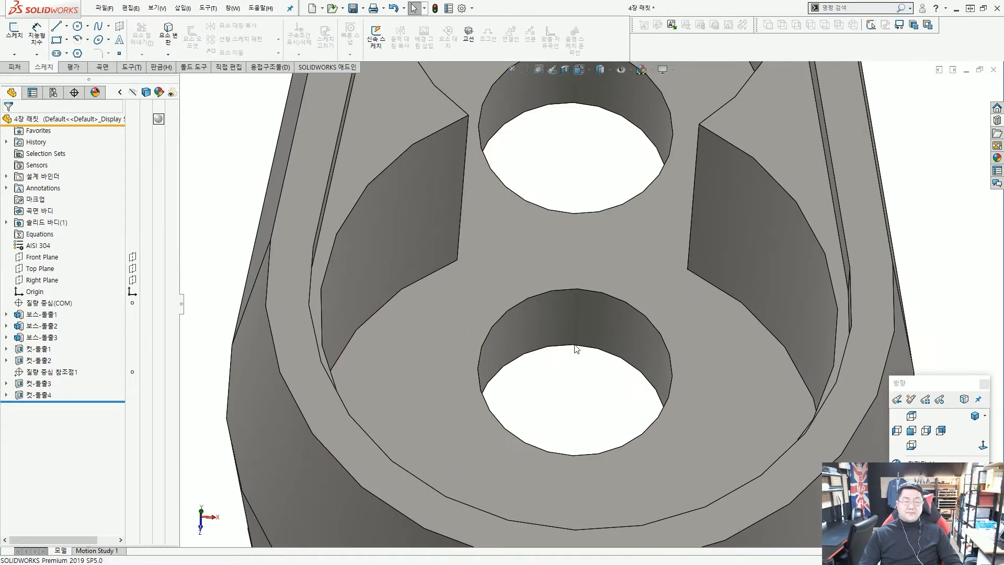
{"action": "left_click", "coordinate": [577, 325]}
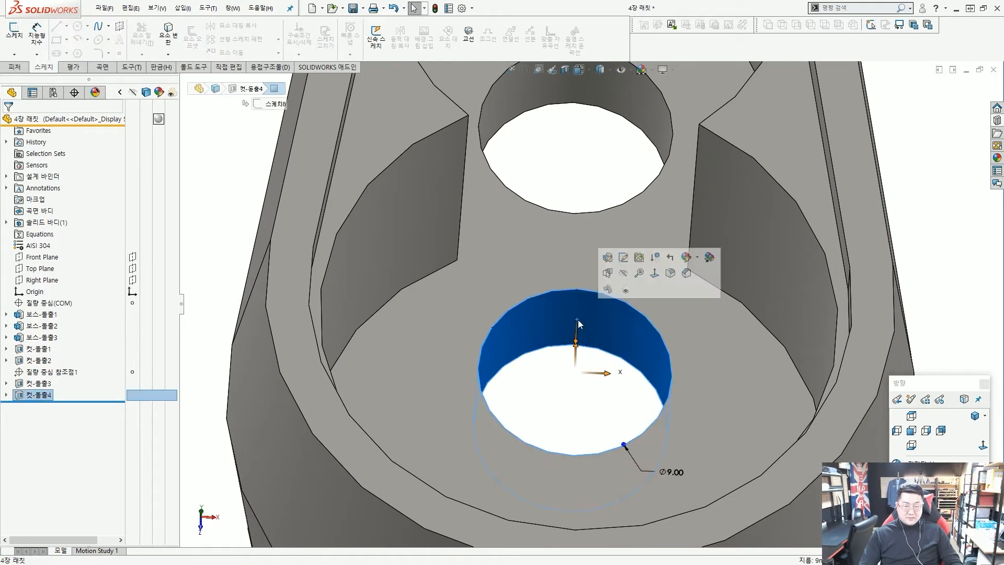
{"action": "left_click", "coordinate": [625, 260]}
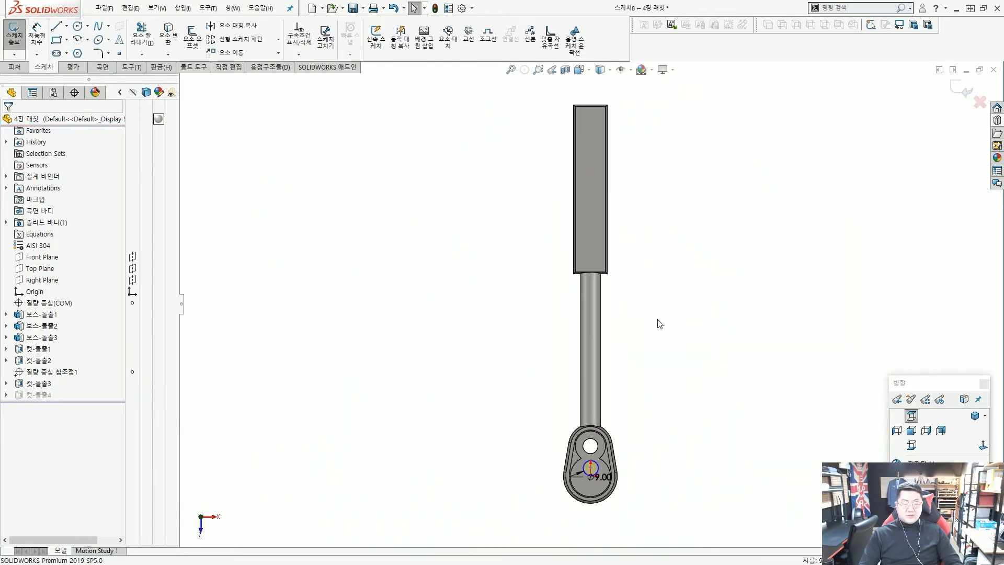
{"action": "scroll", "coordinate": [597, 466], "scroll_direction": "down", "scroll_amount": 10}
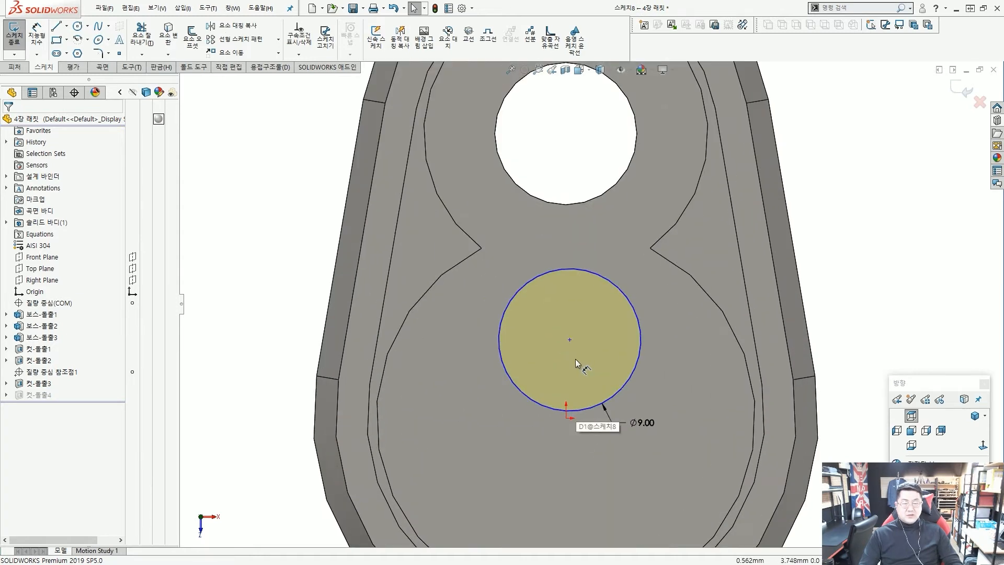
{"action": "left_click_drag", "start_coordinate": [570, 349], "coordinate": [567, 356]}
{"action": "left_click_drag", "start_coordinate": [563, 126], "coordinate": [561, 134]}
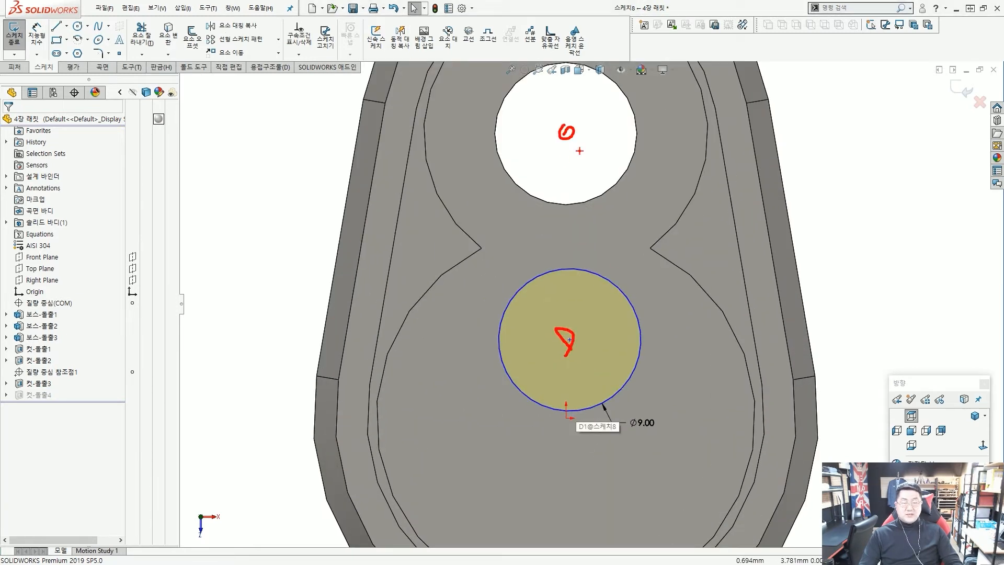
{"action": "key", "text": "Escape"}
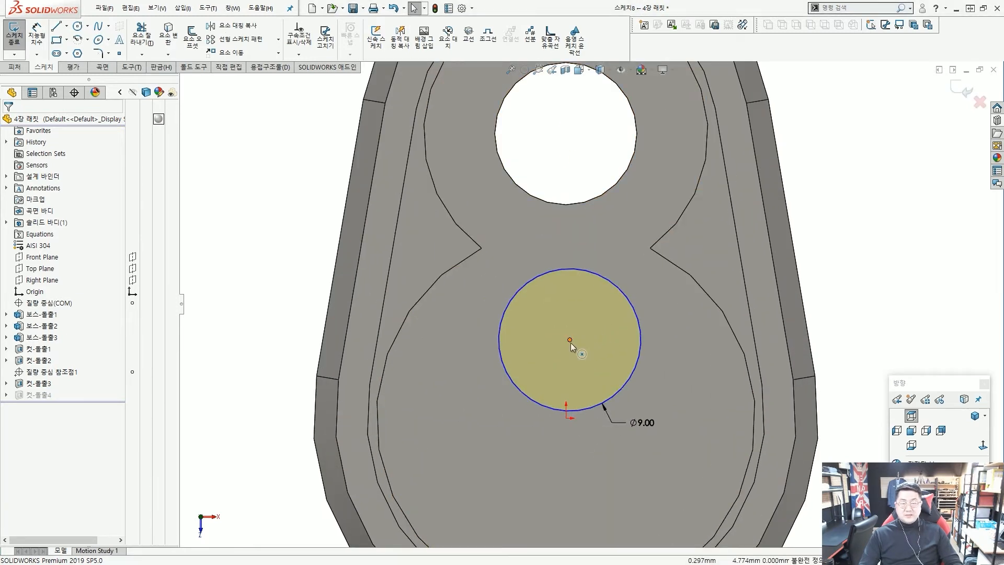
{"action": "left_click_drag", "start_coordinate": [569, 340], "coordinate": [567, 418]}
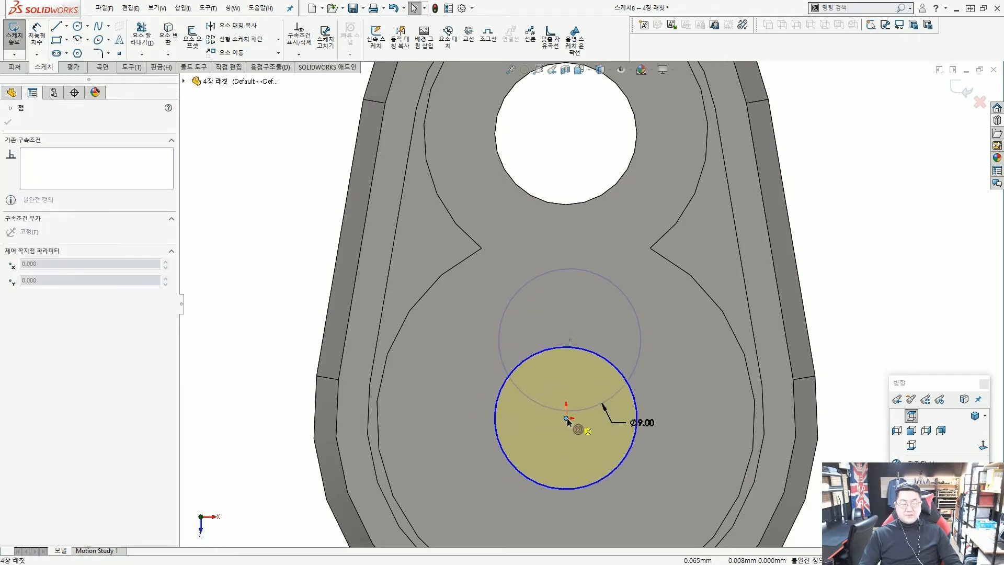
Set the pasted hole's circle diameter to 12 mm, finish the sketch and rebuild the part.
{"action": "scroll", "coordinate": [569, 416], "scroll_direction": "up", "scroll_amount": 5}
{"action": "scroll", "coordinate": [622, 377], "scroll_direction": "down", "scroll_amount": 5}
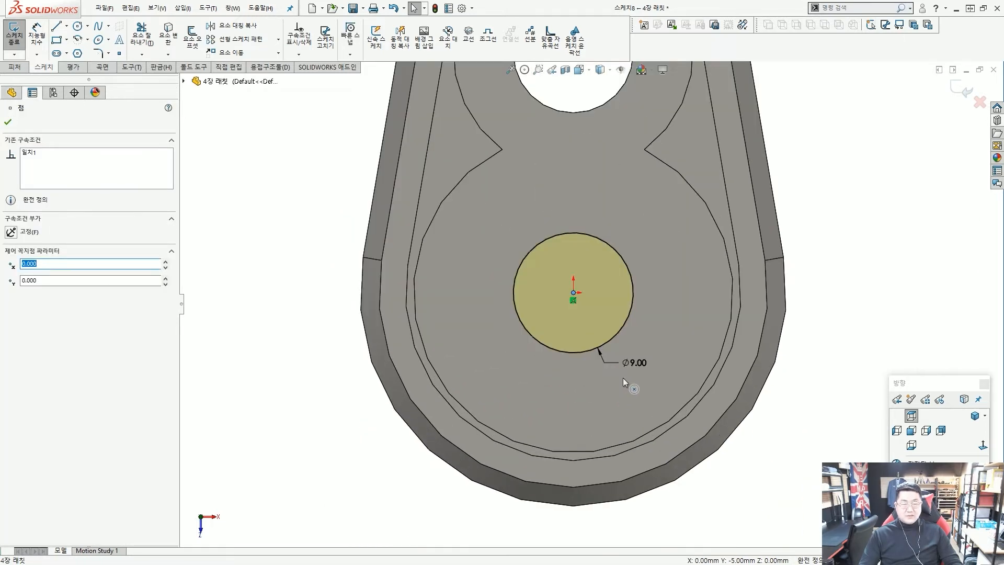
{"action": "left_click", "coordinate": [635, 363]}
{"action": "double_click", "coordinate": [634, 362]}
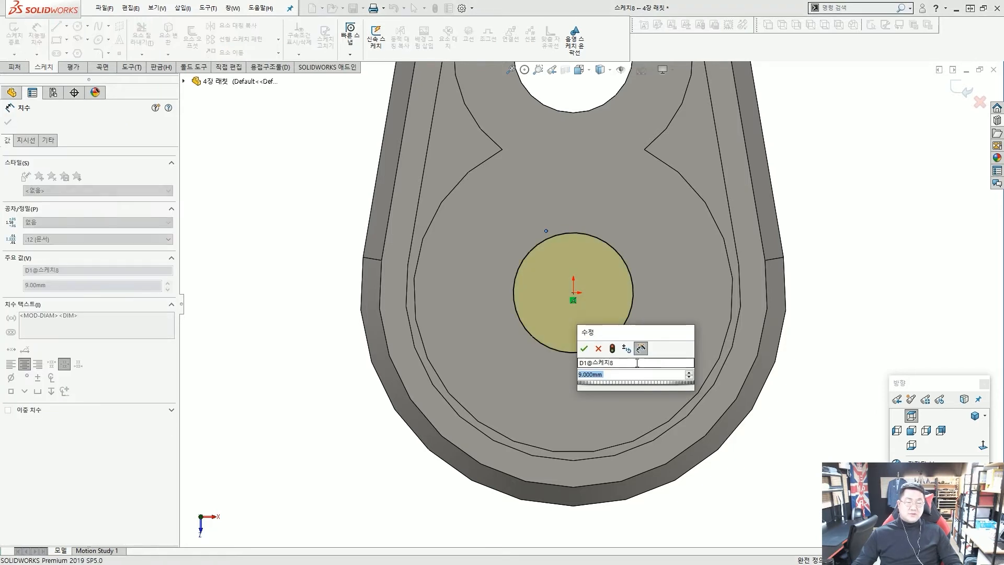
{"action": "type", "text": "12"}
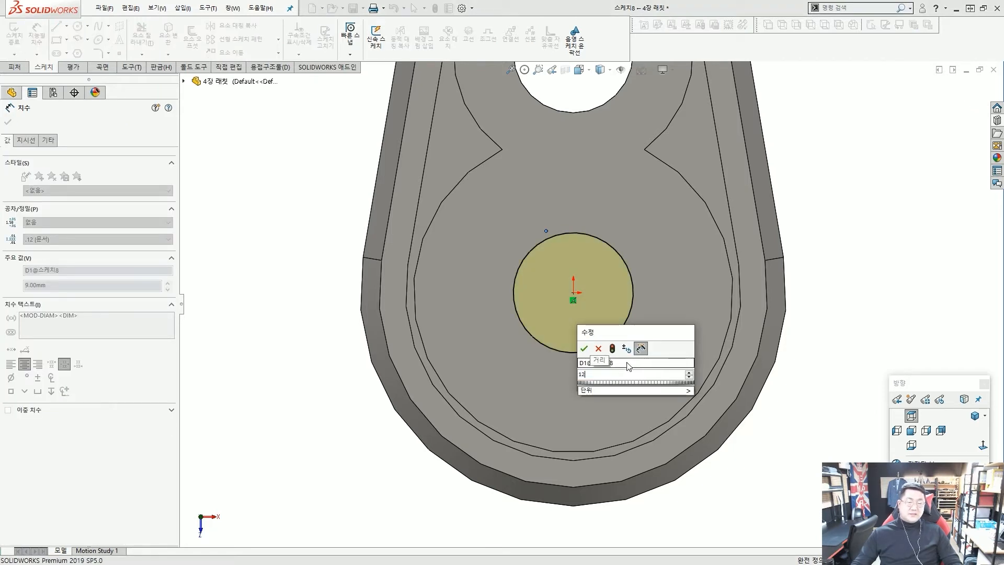
{"action": "left_click", "coordinate": [586, 349]}
{"action": "scroll", "coordinate": [585, 348], "scroll_direction": "up", "scroll_amount": 5}
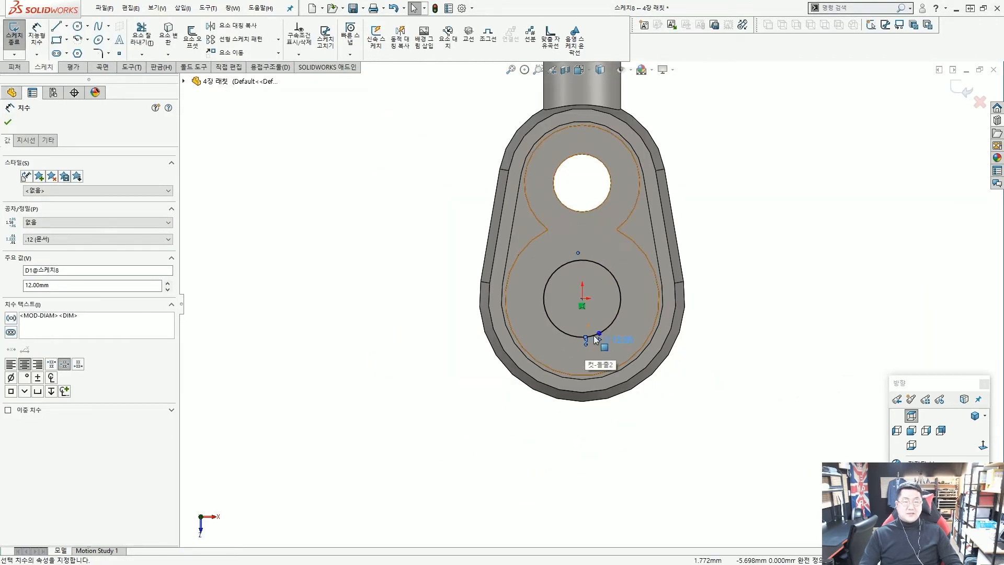
{"action": "middle_click_drag", "start_coordinate": [595, 325], "coordinate": [567, 298]}
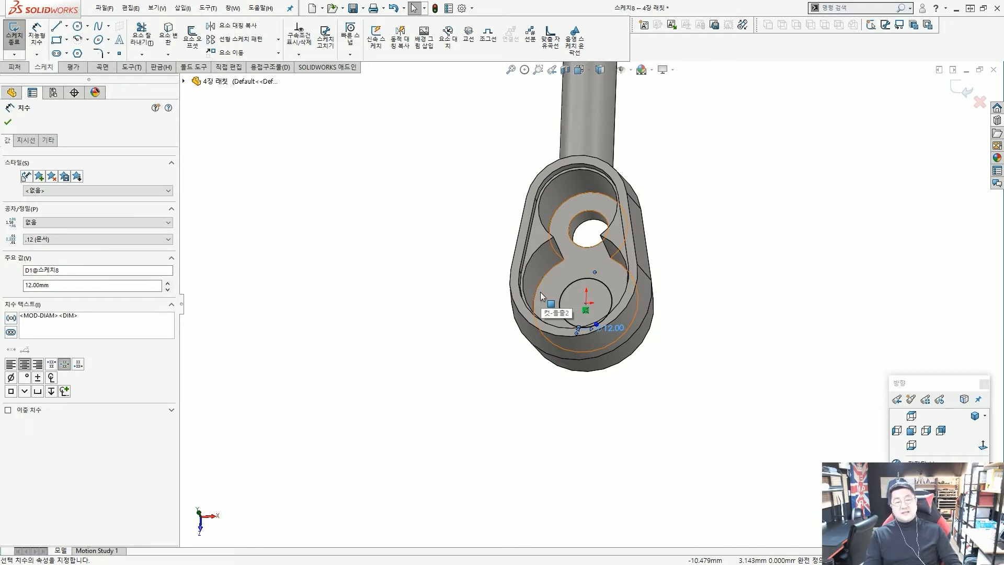
{"action": "key", "text": "Escape"}
{"action": "key", "text": "ctrl+b"}
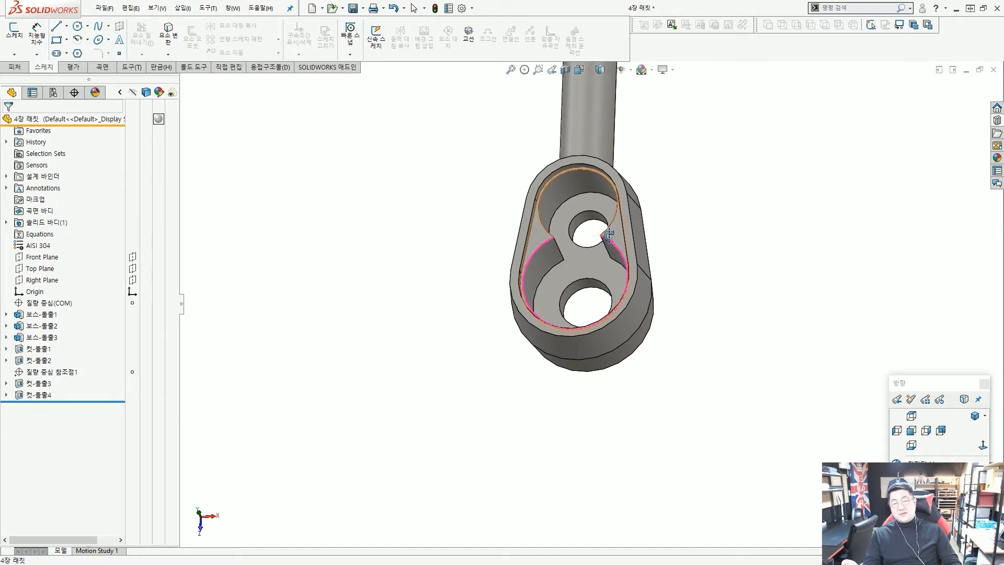
{"action": "scroll", "coordinate": [597, 228], "scroll_direction": "down", "scroll_amount": 2}
{"action": "middle_click_drag", "start_coordinate": [597, 228], "coordinate": [713, 211]}
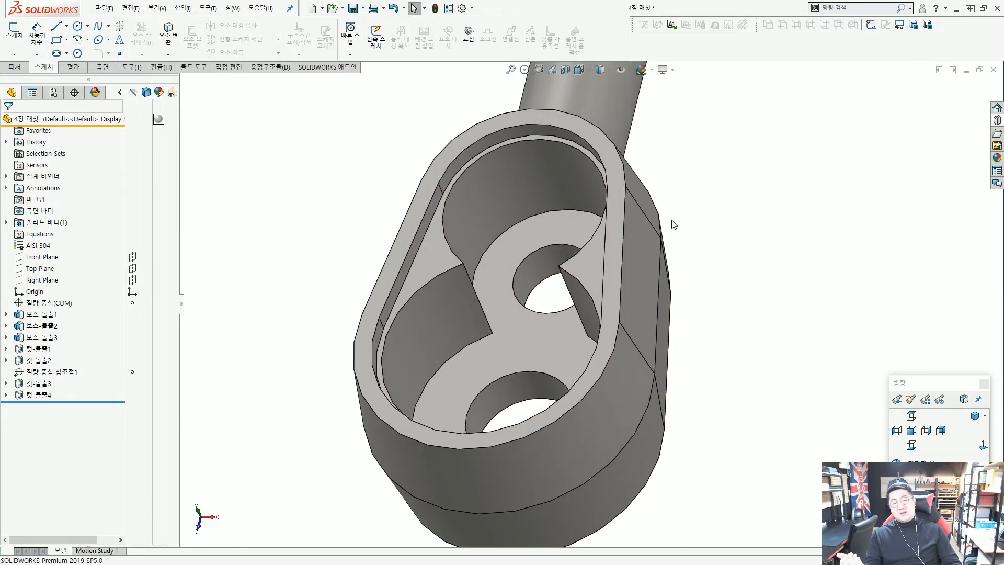
{"action": "scroll", "coordinate": [403, 271], "scroll_direction": "up", "scroll_amount": 10}
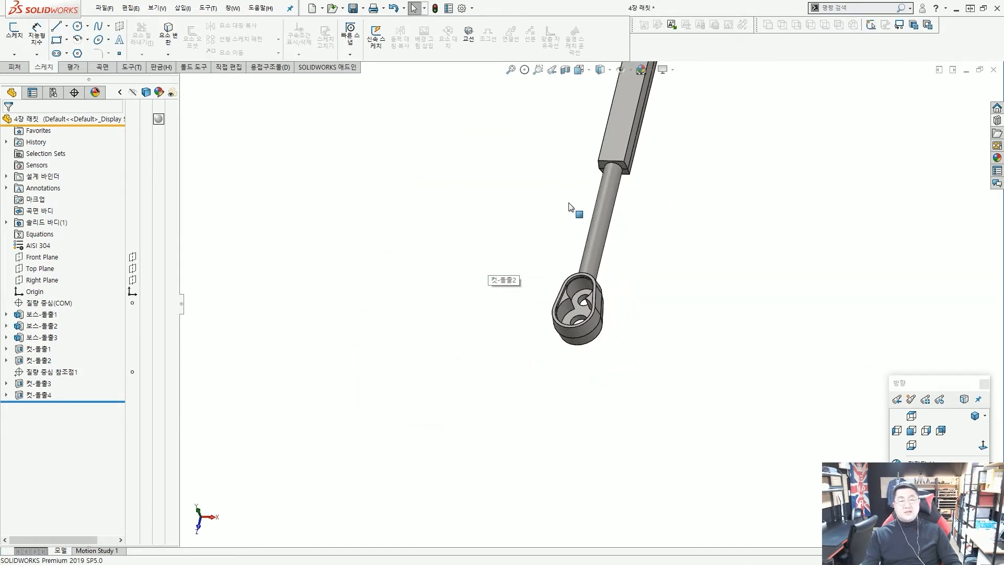
Examine the two through holes in the head's pocket floor and the ratchet's overall shape.
{"action": "scroll", "coordinate": [583, 297], "scroll_direction": "down", "scroll_amount": 8}
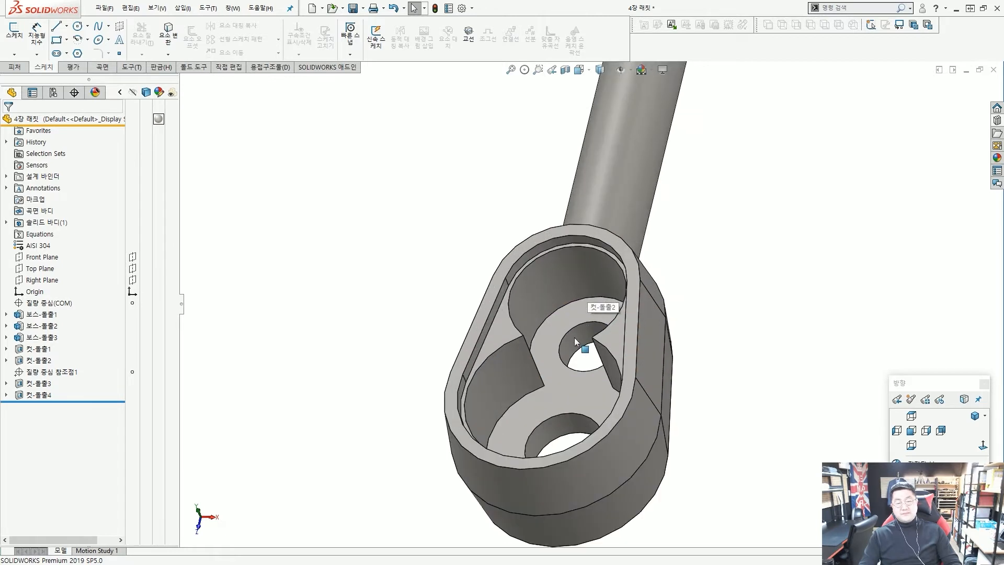
{"action": "left_click", "coordinate": [574, 334]}
{"action": "left_click", "coordinate": [453, 204]}
{"action": "scroll", "coordinate": [556, 265], "scroll_direction": "up", "scroll_amount": 3}
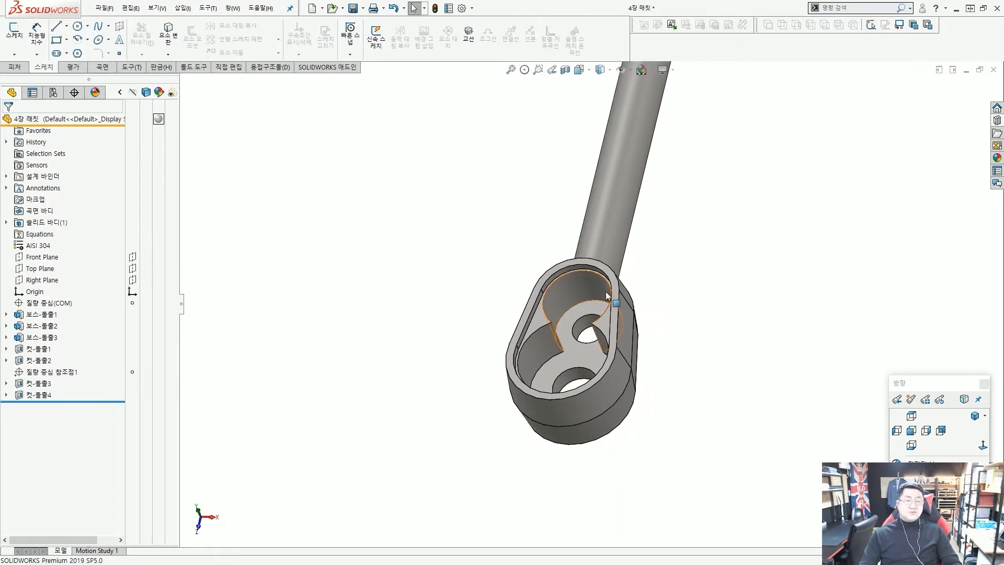
{"action": "scroll", "coordinate": [585, 314], "scroll_direction": "down", "scroll_amount": 3}
{"action": "left_click", "coordinate": [573, 334]}
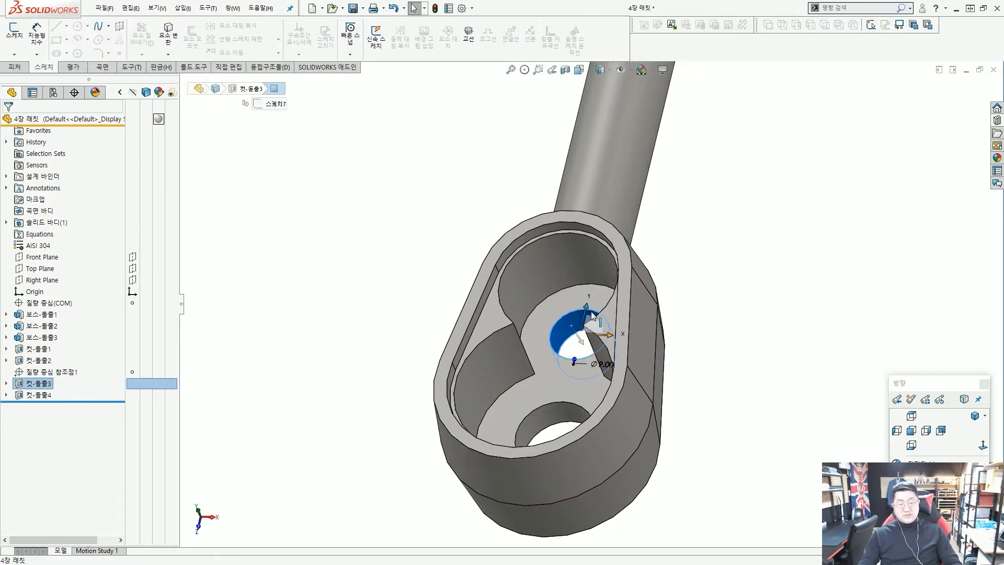
{"action": "scroll", "coordinate": [580, 327], "scroll_direction": "up", "scroll_amount": 4}
{"action": "left_click", "coordinate": [651, 255]}
{"action": "scroll", "coordinate": [557, 264], "scroll_direction": "down", "scroll_amount": 3}
{"action": "scroll", "coordinate": [632, 245], "scroll_direction": "up", "scroll_amount": 3}
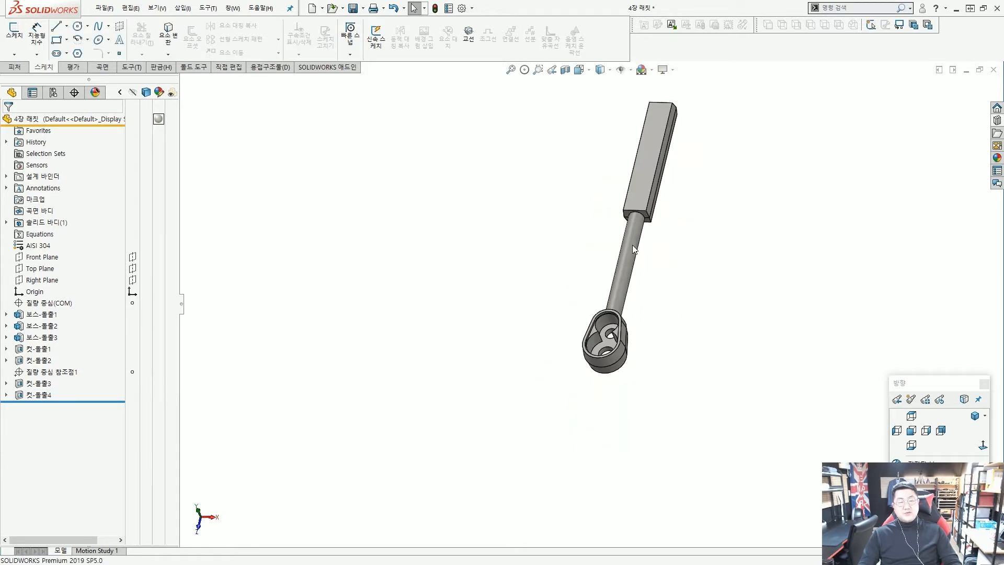
{"action": "scroll", "coordinate": [651, 298], "scroll_direction": "down", "scroll_amount": 3}
{"action": "left_click", "coordinate": [583, 401]}
{"action": "scroll", "coordinate": [684, 206], "scroll_direction": "down", "scroll_amount": 2}
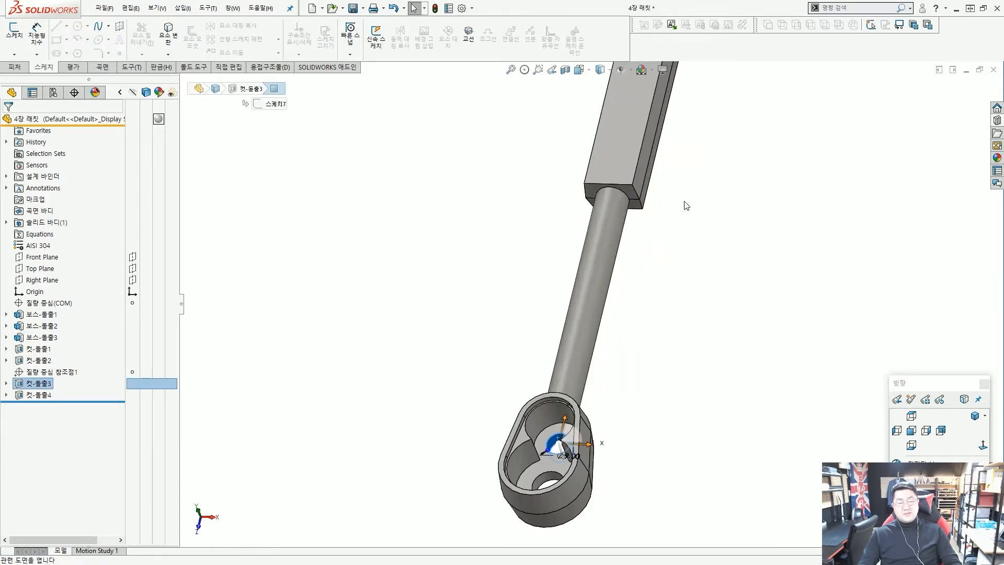
{"action": "scroll", "coordinate": [688, 217], "scroll_direction": "up", "scroll_amount": 3}
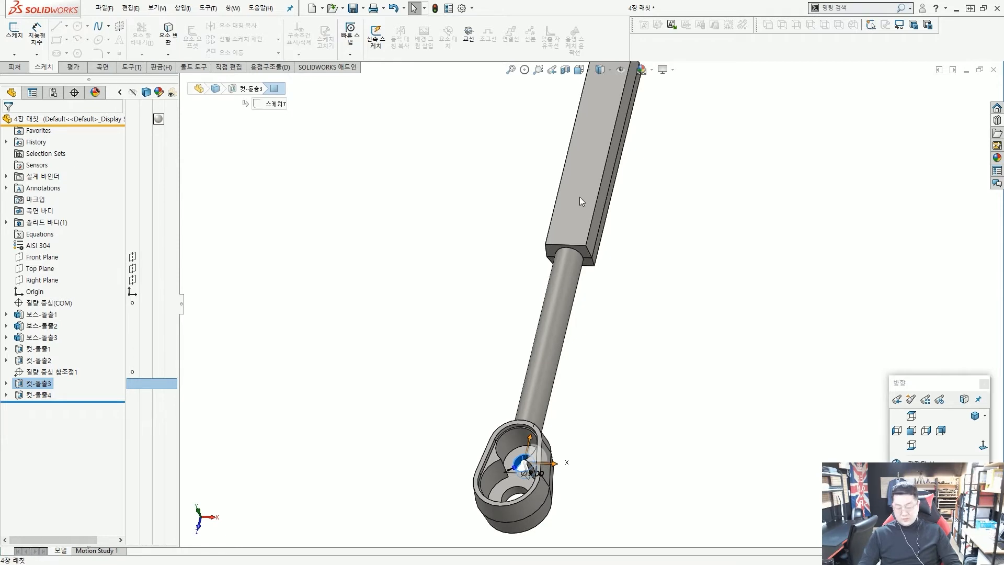
Try pasting the copied hole cut onto the handle's broad face with its external constraints deleted, and undo the paste.
{"action": "left_click", "coordinate": [579, 197]}
{"action": "key", "text": "ctrl+v"}
{"action": "left_click", "coordinate": [394, 306]}
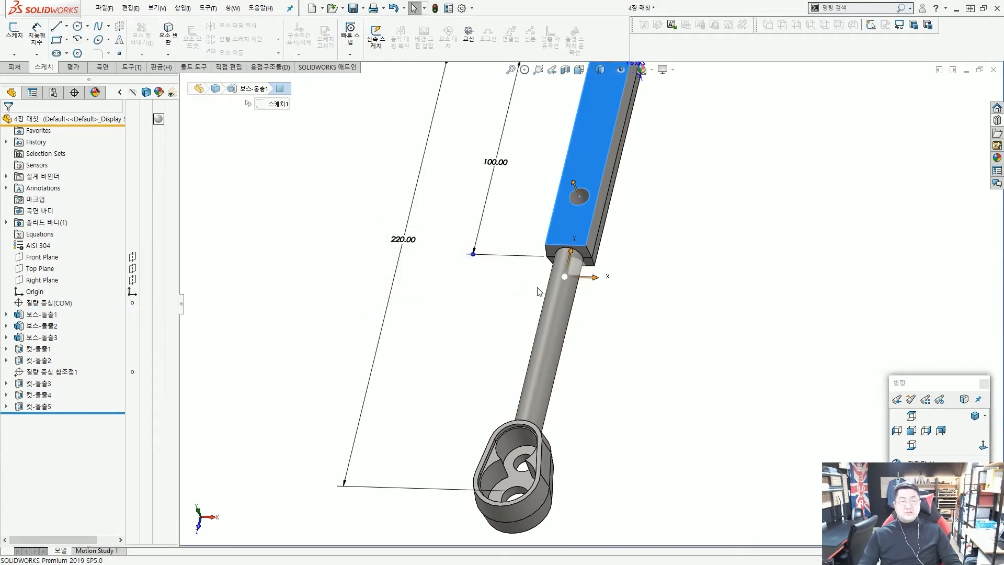
{"action": "key", "text": "ctrl+z"}
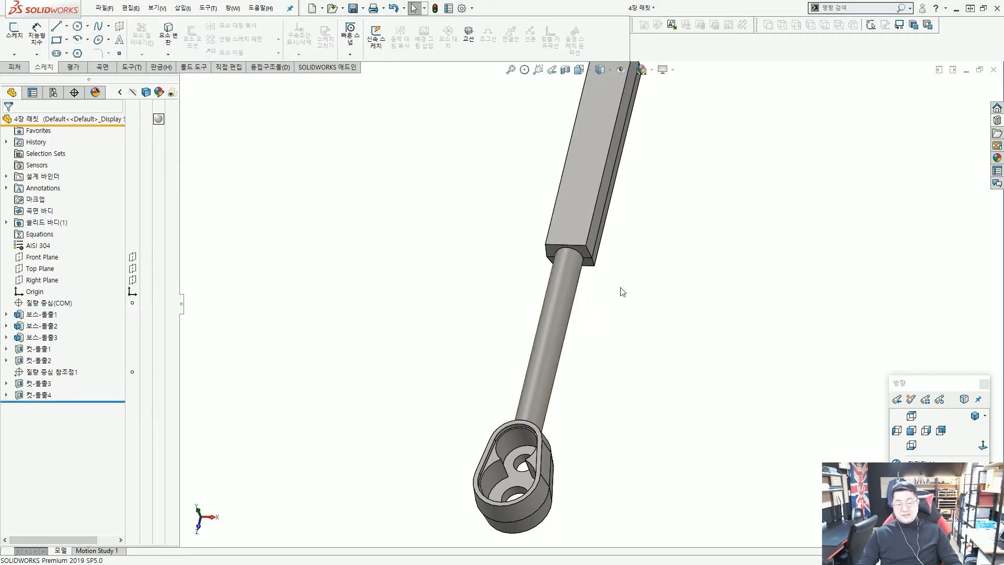
Set the ratchet part to the isometric view, save it and close the document.
{"action": "scroll", "coordinate": [621, 292], "scroll_direction": "up", "scroll_amount": 3}
{"action": "middle_click_drag", "start_coordinate": [621, 291], "coordinate": [638, 261]}
{"action": "scroll", "coordinate": [638, 300], "scroll_direction": "down", "scroll_amount": 3}
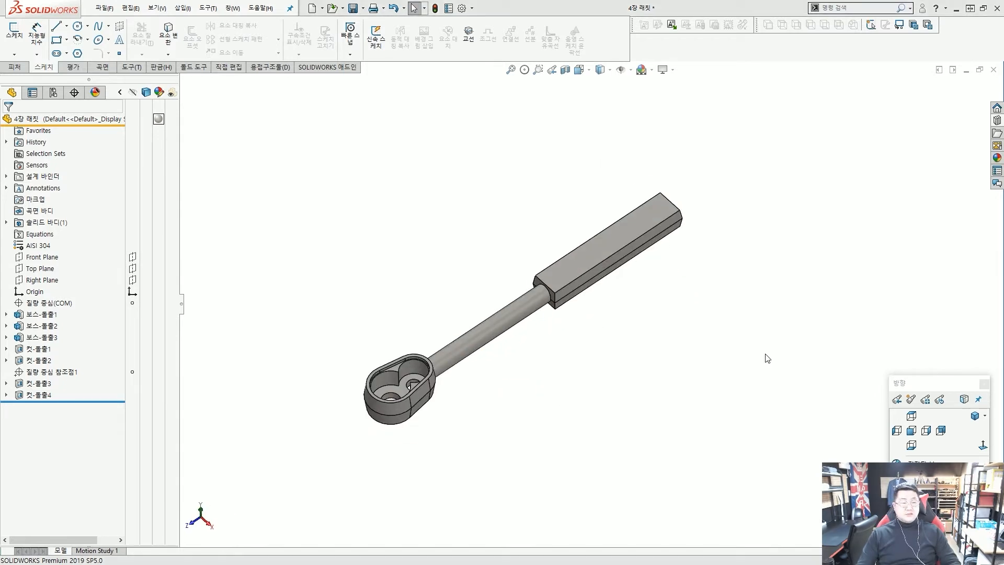
{"action": "left_click", "coordinate": [975, 415]}
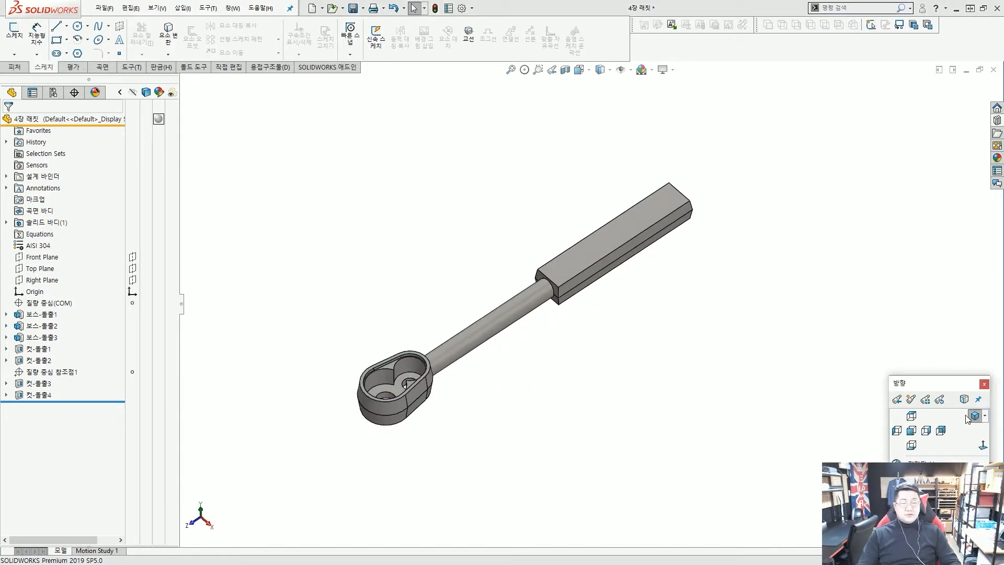
{"action": "key", "text": "ctrl+s"}
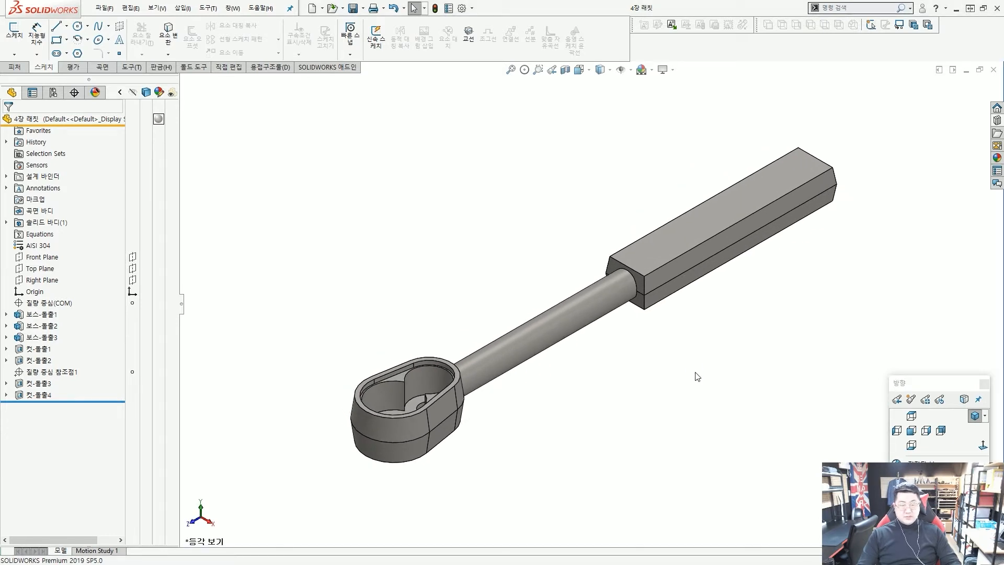
{"action": "left_click", "coordinate": [993, 70]}
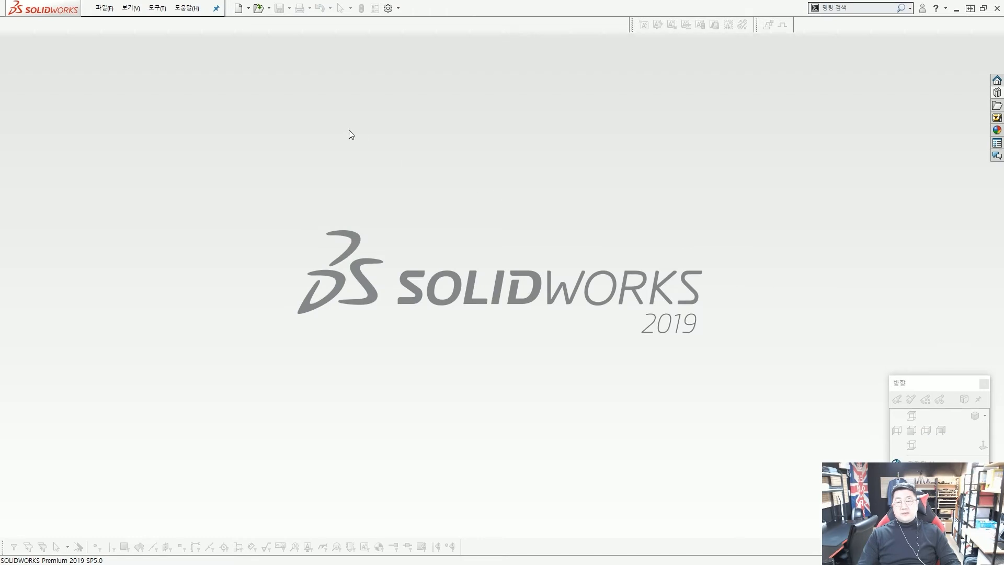
Create a new part from the Part_MM training template, agreeing to remove the missing template folders from the list.
{"action": "left_click", "coordinate": [238, 8]}
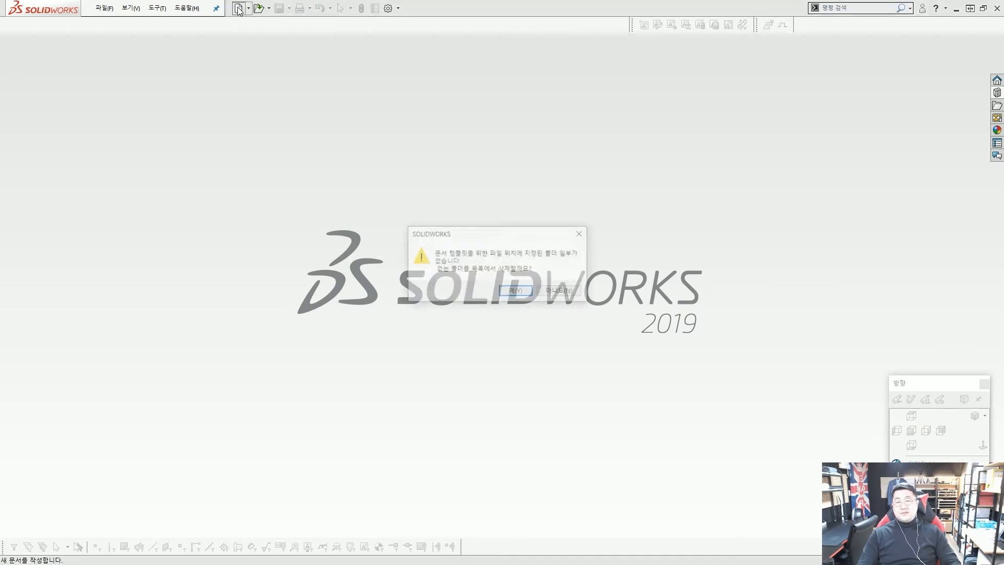
{"action": "left_click", "coordinate": [515, 291]}
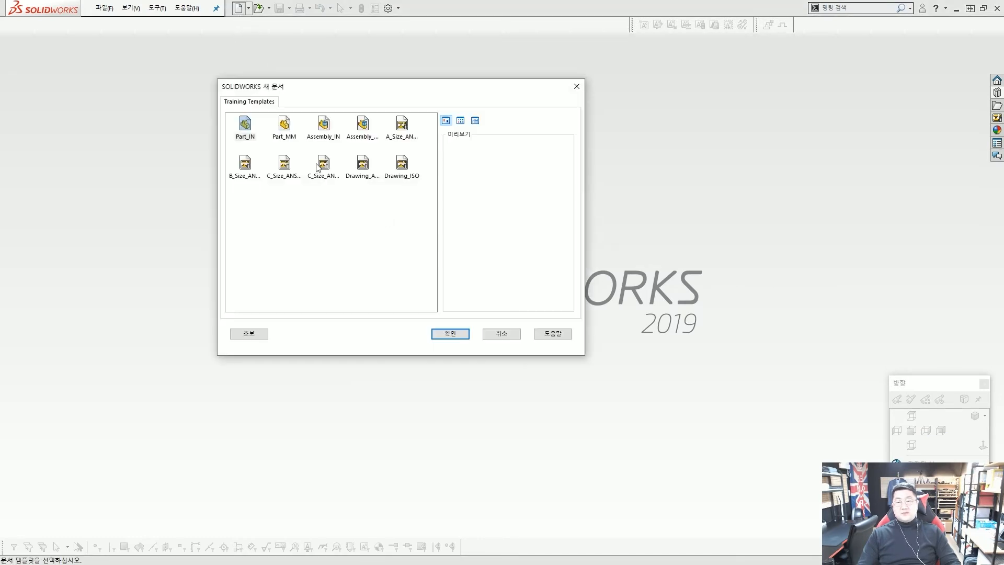
{"action": "left_click", "coordinate": [291, 135]}
{"action": "left_click_drag", "start_coordinate": [267, 108], "coordinate": [304, 145]}
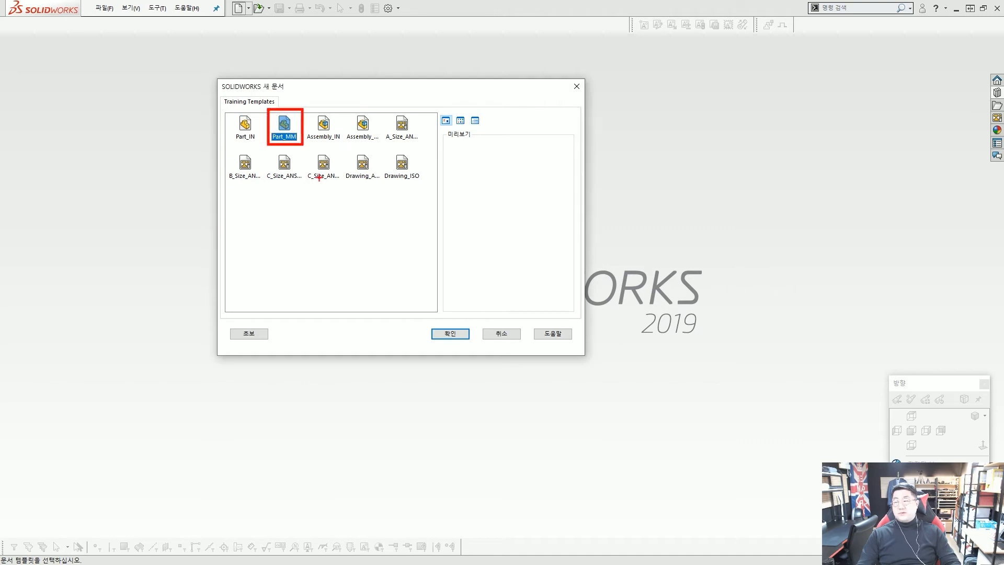
{"action": "left_click_drag", "start_coordinate": [352, 235], "coordinate": [291, 142]}
{"action": "double_click", "coordinate": [285, 130]}
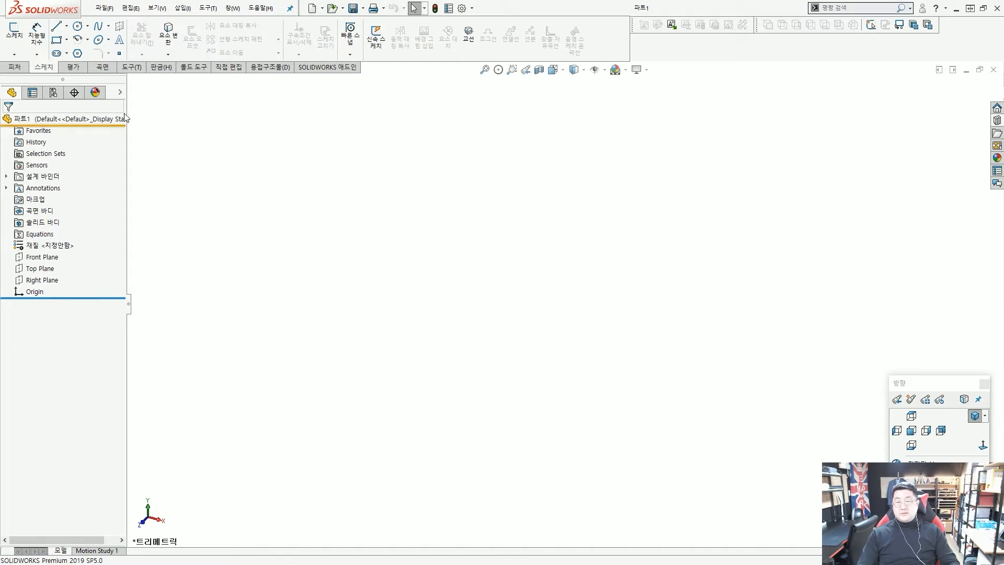
Expand the feature tree's display pane and show the Front Plane.
{"action": "left_click", "coordinate": [120, 95]}
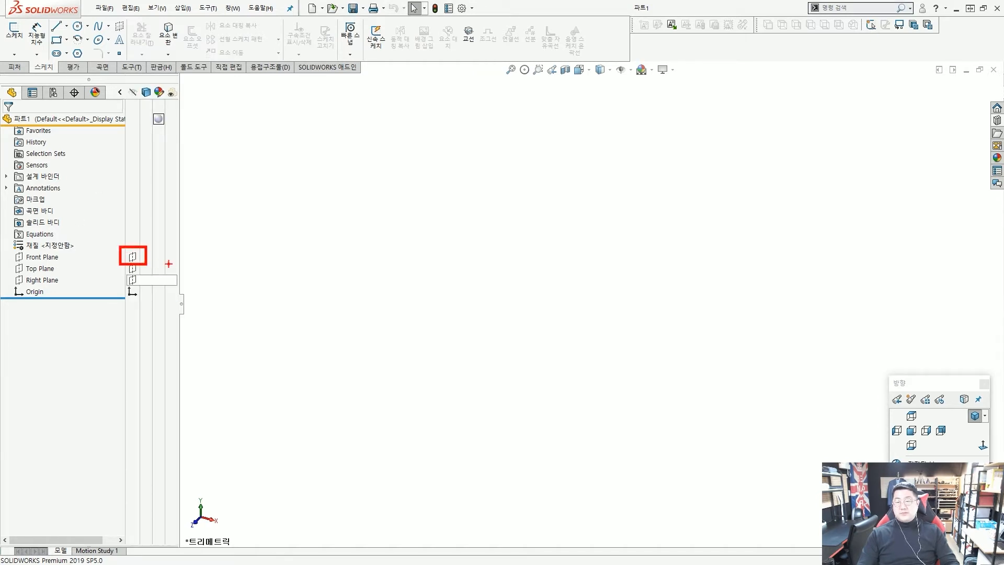
{"action": "left_click", "coordinate": [133, 259]}
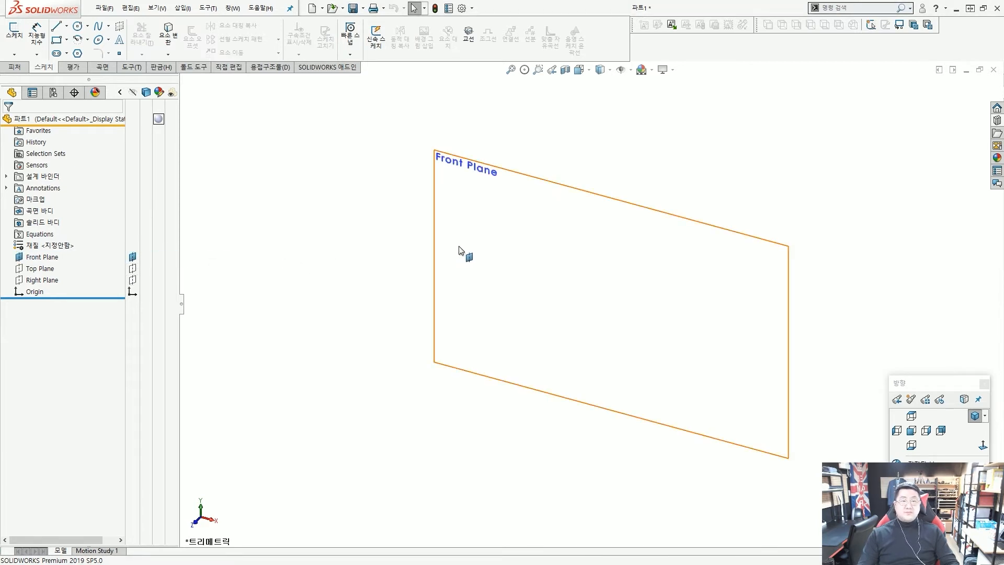
{"action": "scroll", "coordinate": [458, 246], "scroll_direction": "up", "scroll_amount": 3}
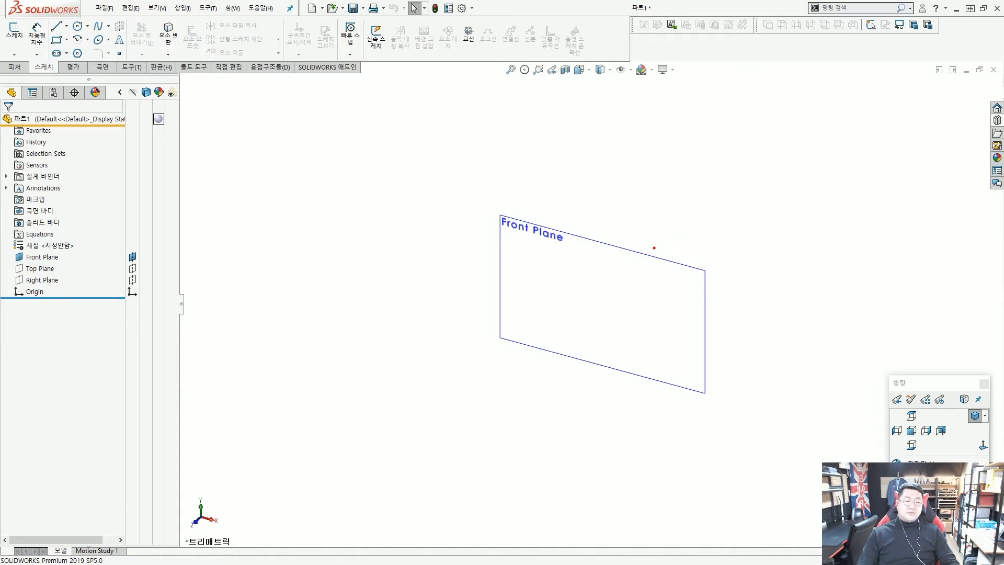
{"action": "mouse_move", "coordinate": [654, 247]}
{"action": "left_mouse_down"}
{"action": "mouse_move", "coordinate": [467, 295]}
{"action": "mouse_move", "coordinate": [481, 319]}
{"action": "left_mouse_up"}
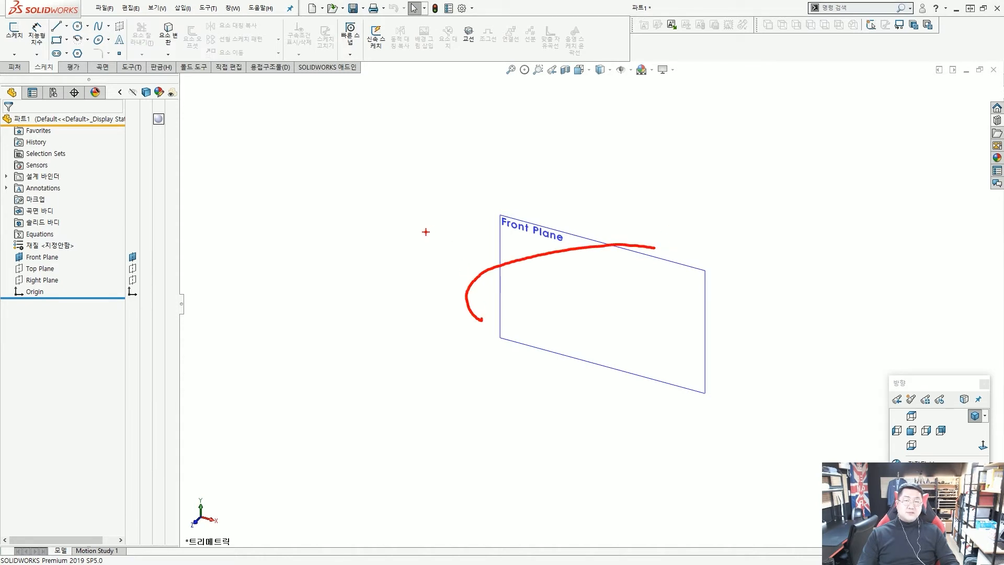
{"action": "key", "text": "Escape"}
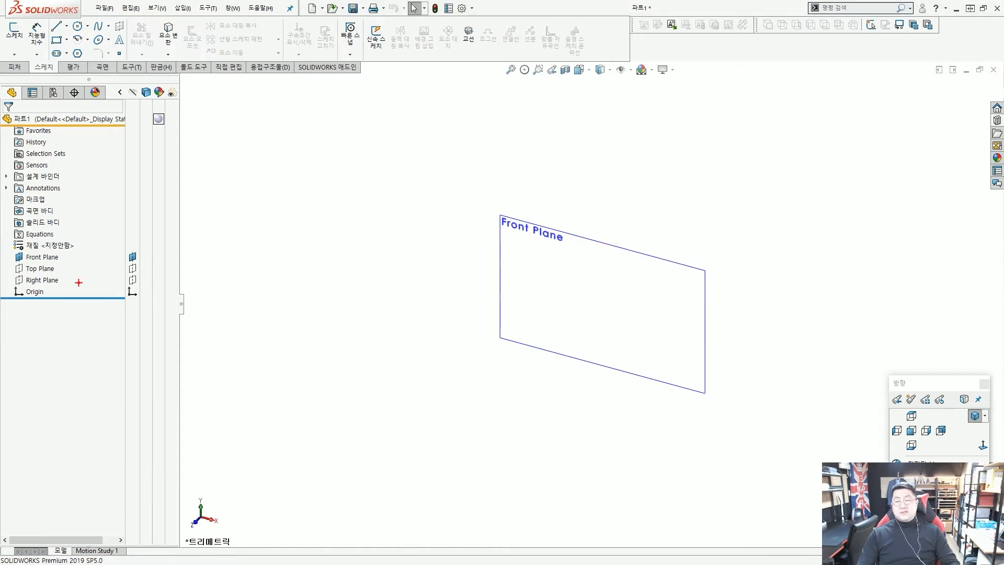
{"action": "left_click_drag", "start_coordinate": [3, 243], "coordinate": [142, 301]}
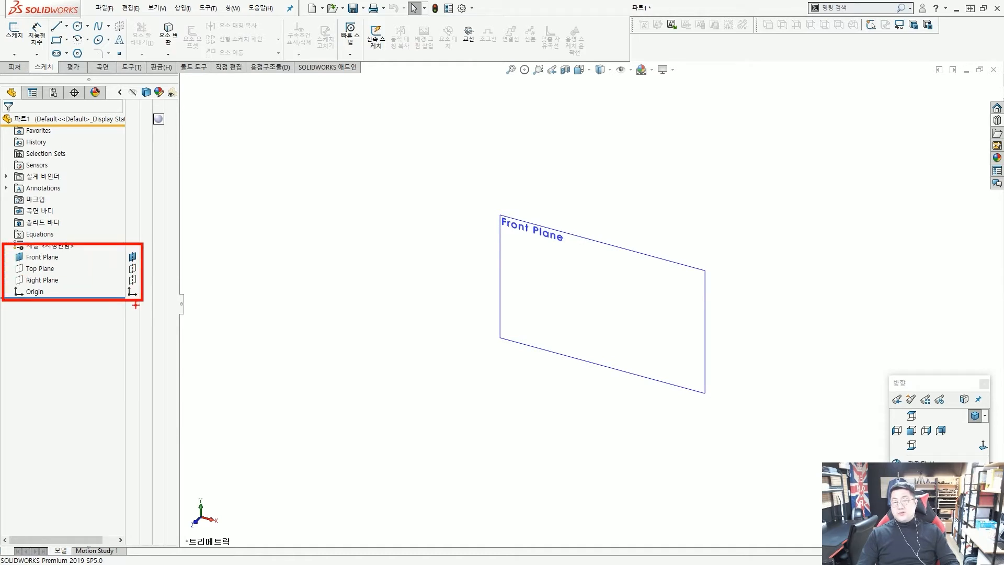
{"action": "left_click_drag", "start_coordinate": [59, 325], "coordinate": [45, 303]}
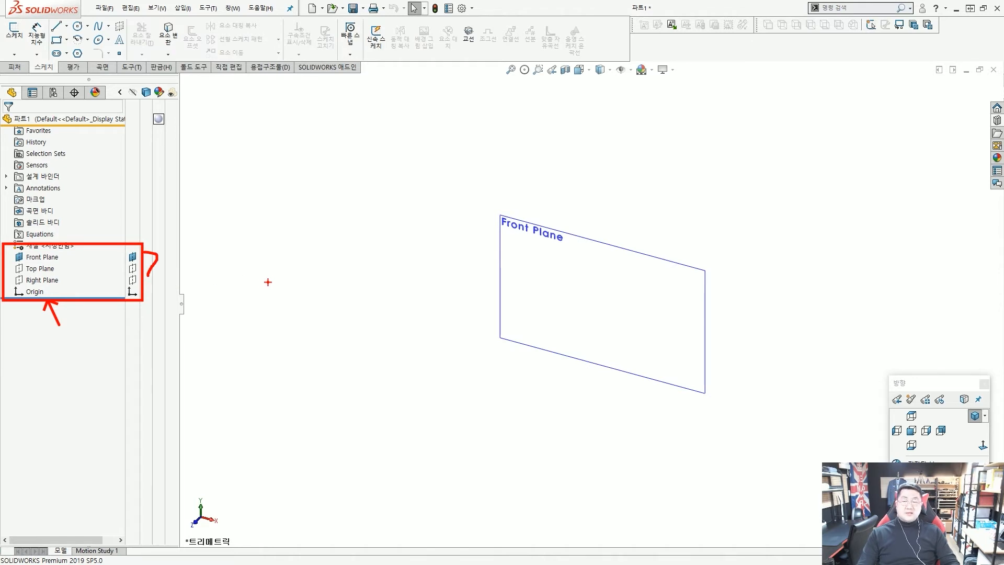
{"action": "key", "text": "Escape"}
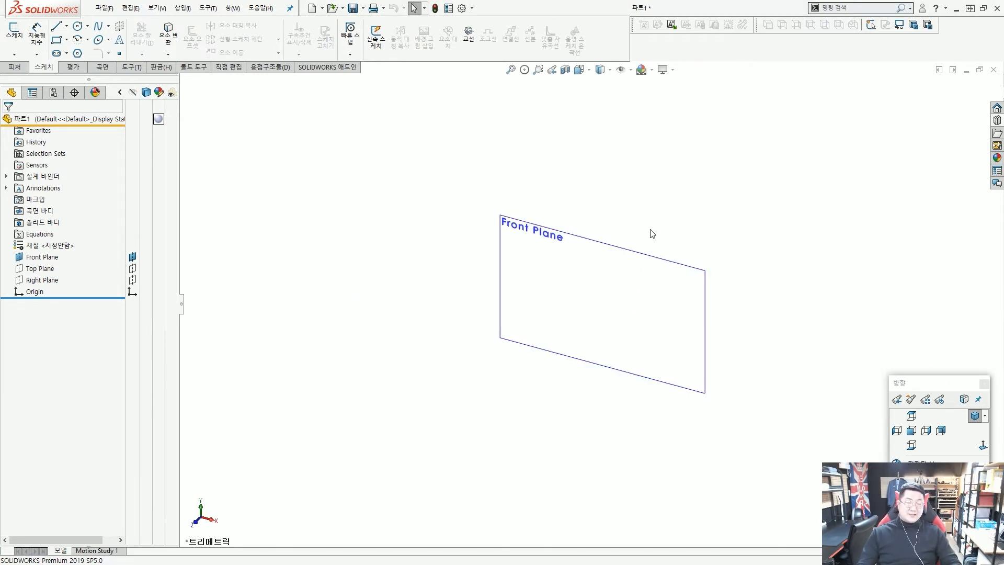
{"action": "mouse_move", "coordinate": [652, 234]}
{"action": "middle_mouse_down"}
{"action": "mouse_move", "coordinate": [634, 258]}
{"action": "mouse_move", "coordinate": [638, 242]}
{"action": "mouse_move", "coordinate": [649, 248]}
{"action": "middle_mouse_up"}
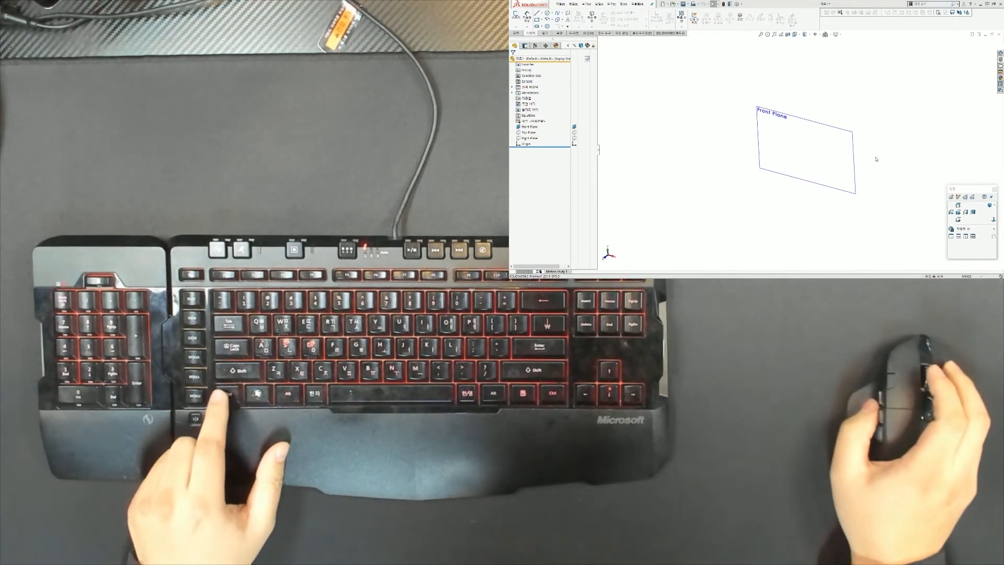
{"action": "scroll", "coordinate": [868, 144], "scroll_direction": "down", "scroll_amount": 2}
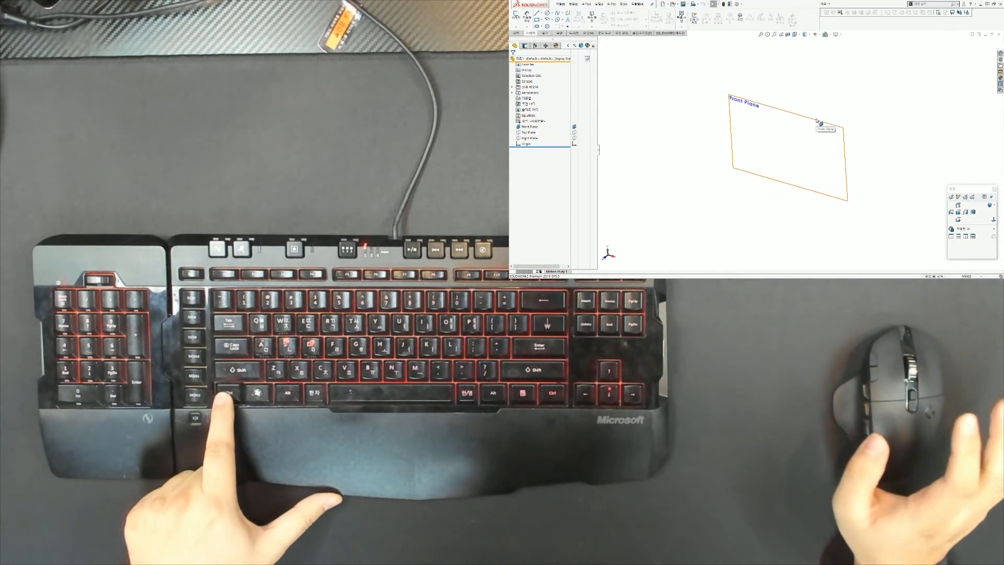
{"action": "mouse_move", "coordinate": [816, 118]}
{"action": "left_mouse_down", "text": "ctrl"}
{"action": "mouse_move", "coordinate": [781, 156]}
{"action": "mouse_move", "coordinate": [868, 107]}
{"action": "mouse_move", "coordinate": [780, 152]}
{"action": "mouse_move", "coordinate": [827, 127]}
{"action": "left_mouse_up", "text": "ctrl"}
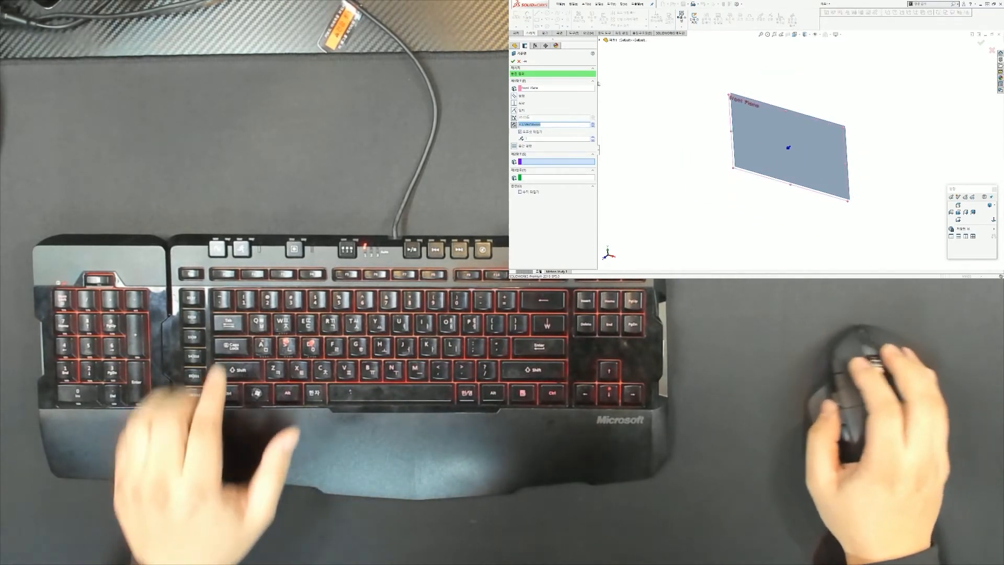
{"action": "key", "text": "Escape"}
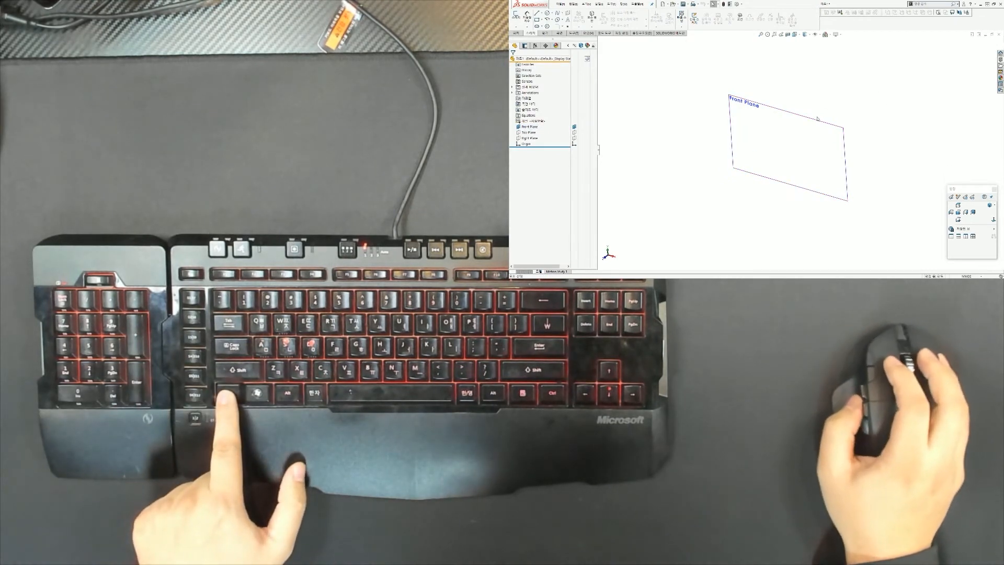
Create a reference plane parallel to the Front Plane and offset 80 mm in front of it.
{"action": "left_click_drag", "start_coordinate": [816, 122], "coordinate": [776, 155], "text": "ctrl"}
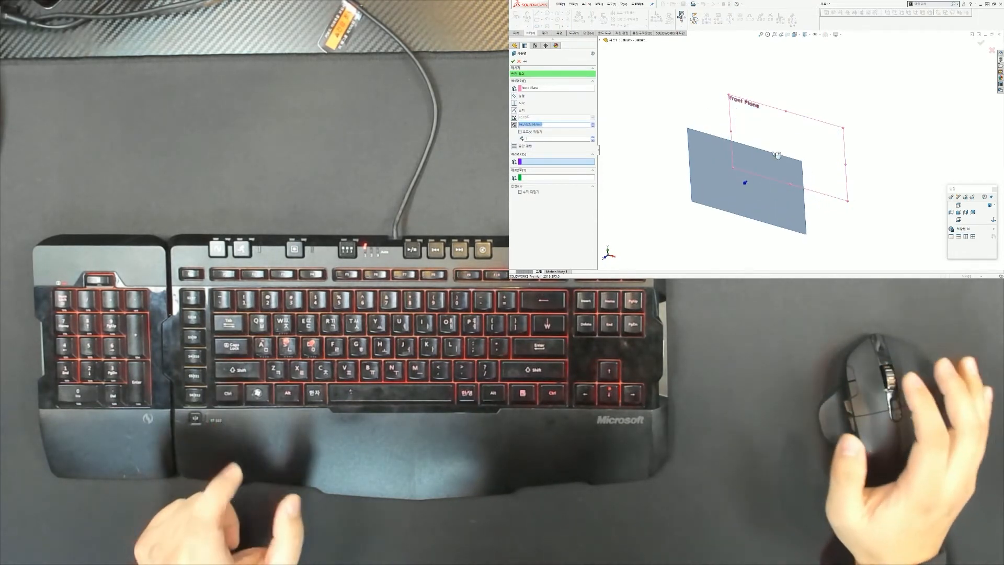
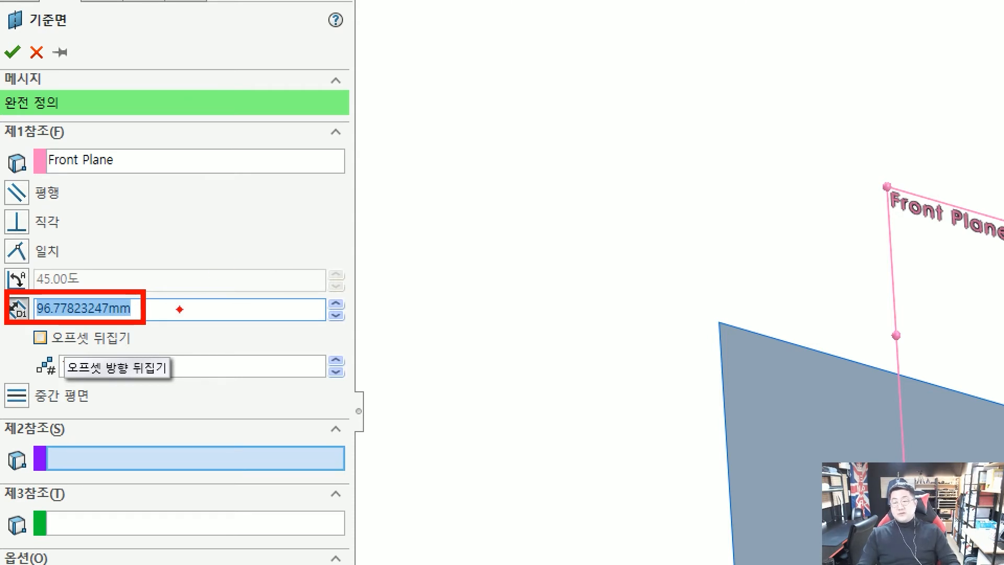
{"action": "key", "text": "Escape"}
{"action": "left_click_drag", "start_coordinate": [92, 253], "coordinate": [20, 253]}
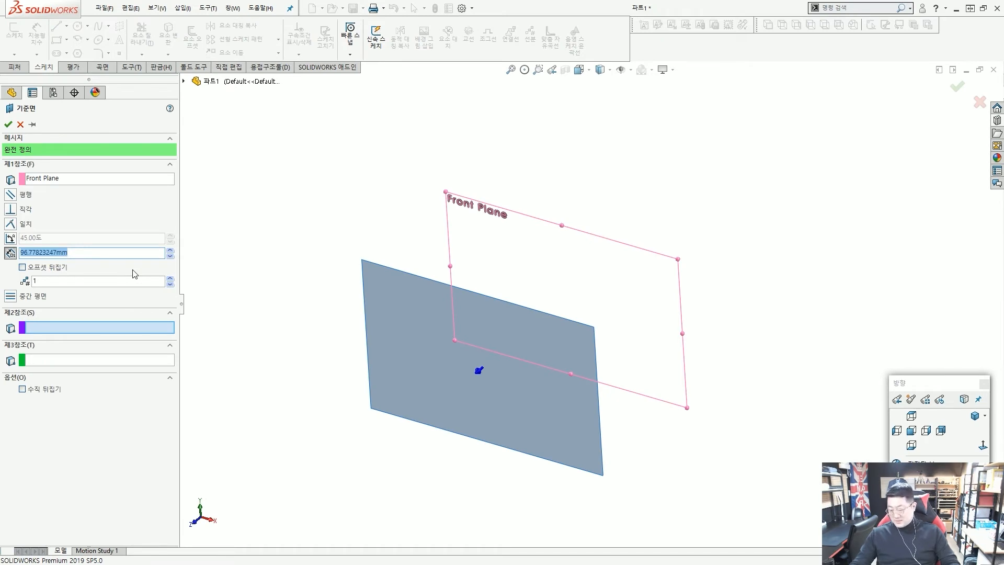
{"action": "type", "text": "80"}
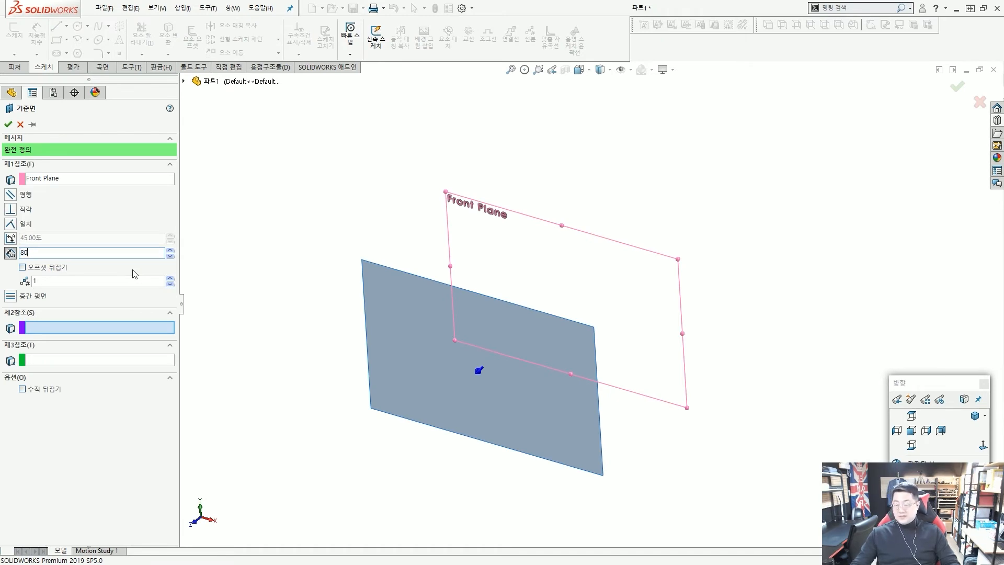
{"action": "key", "text": "Return"}
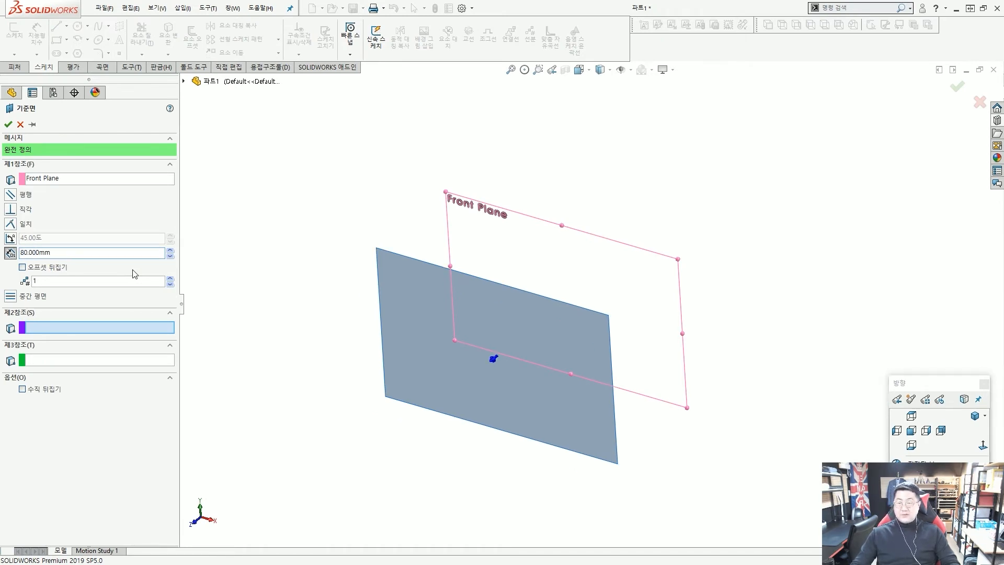
{"action": "key", "text": "Return"}
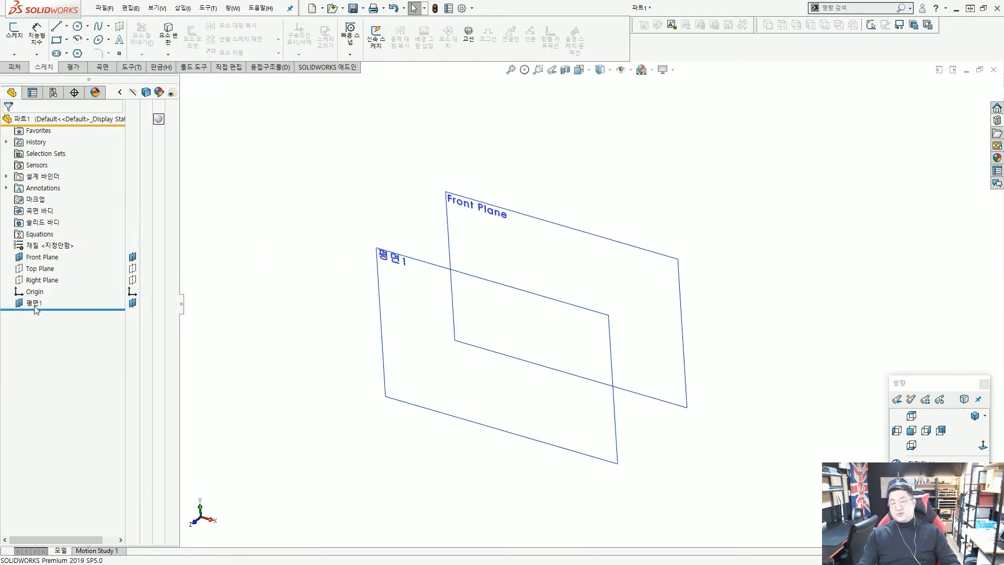
{"action": "mouse_move", "coordinate": [399, 270]}
{"action": "left_mouse_down"}
{"action": "mouse_move", "coordinate": [413, 245]}
{"action": "mouse_move", "coordinate": [518, 196]}
{"action": "left_mouse_up"}
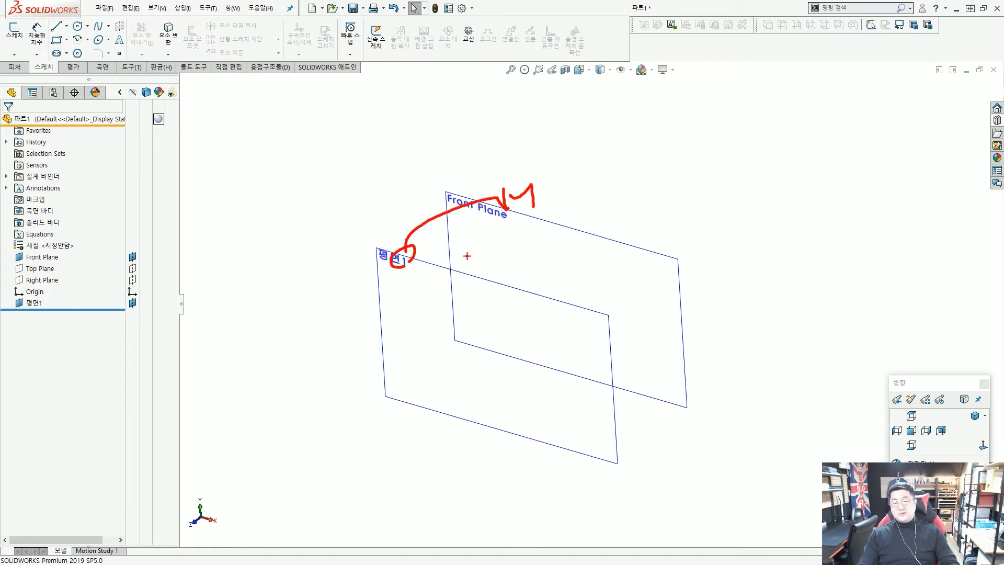
Hide the reference plane that is offset in front of the Front Plane, keeping the Front Plane shown.
{"action": "key", "text": "Escape"}
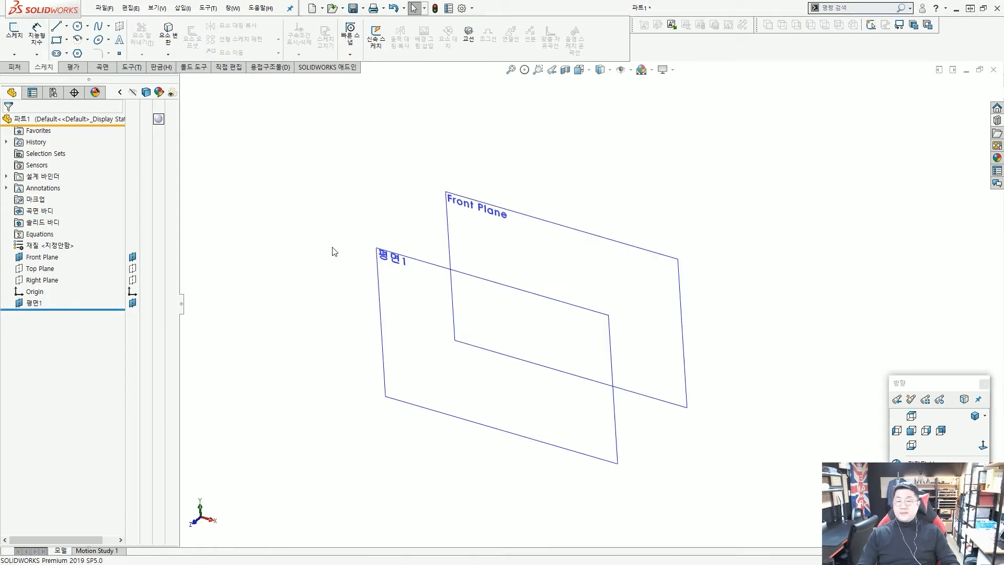
{"action": "mouse_move", "coordinate": [349, 272]}
{"action": "middle_mouse_down"}
{"action": "mouse_move", "coordinate": [354, 242]}
{"action": "mouse_move", "coordinate": [350, 254]}
{"action": "middle_mouse_up"}
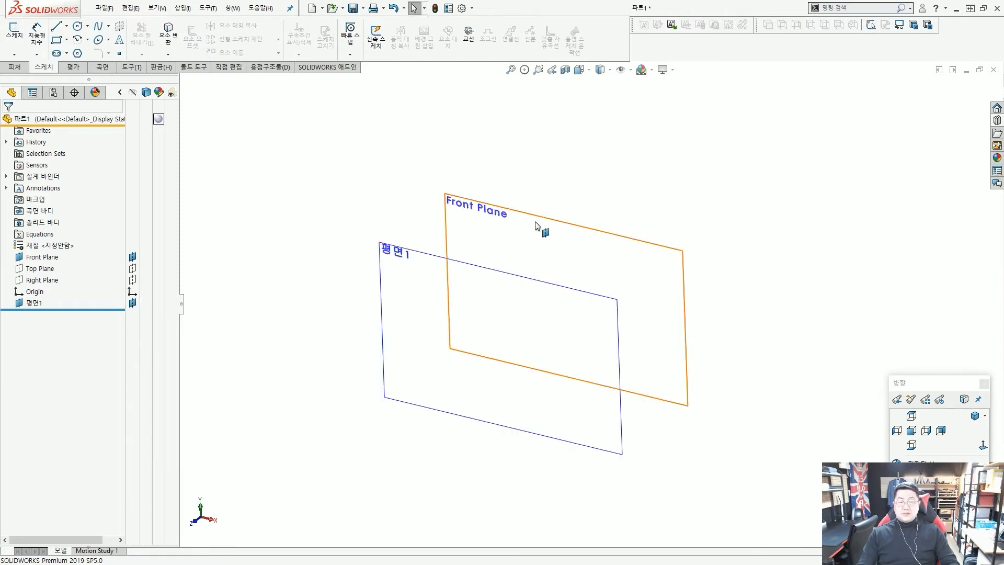
{"action": "left_click", "coordinate": [563, 229]}
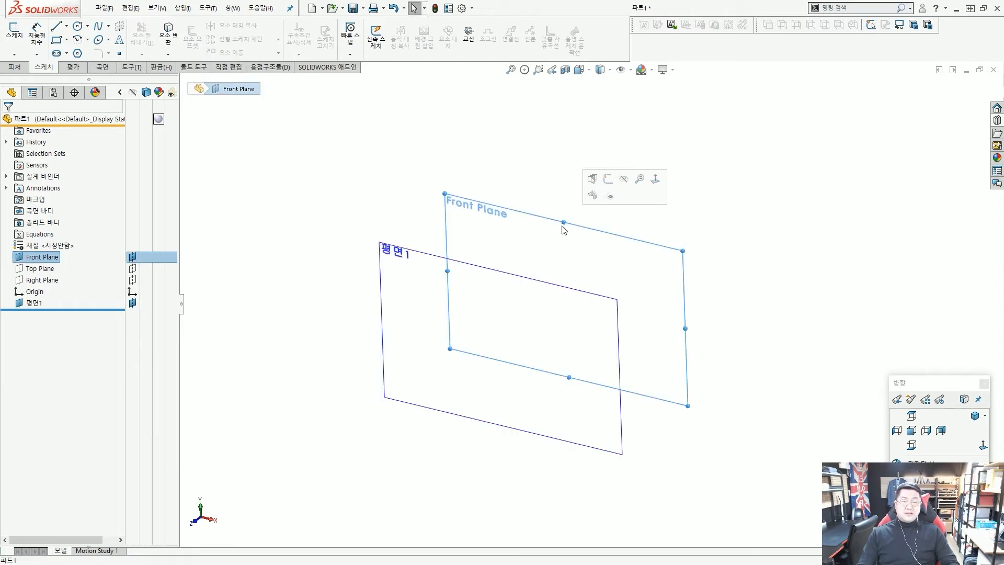
{"action": "left_click", "coordinate": [415, 259]}
{"action": "left_click", "coordinate": [374, 212]}
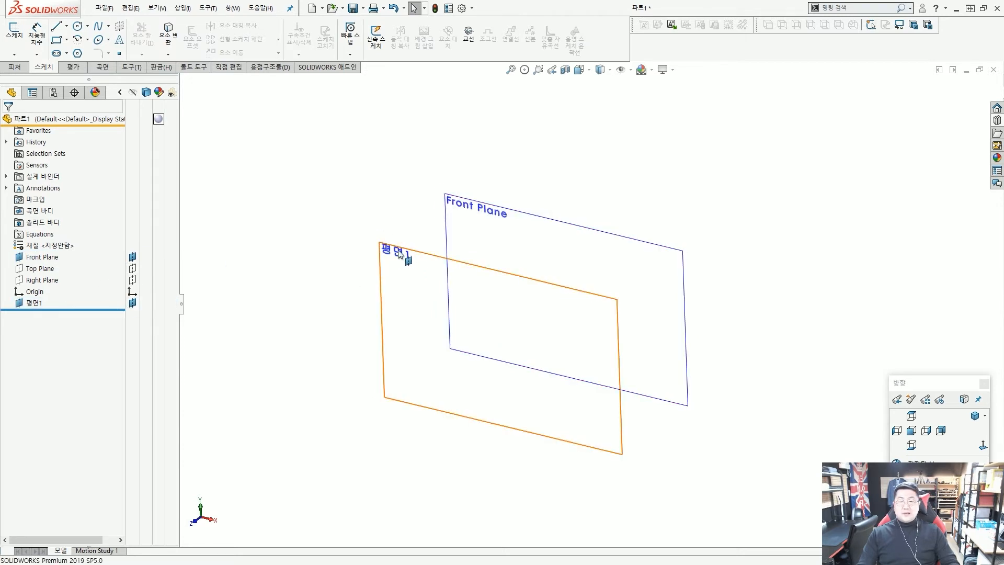
{"action": "left_click", "coordinate": [133, 304]}
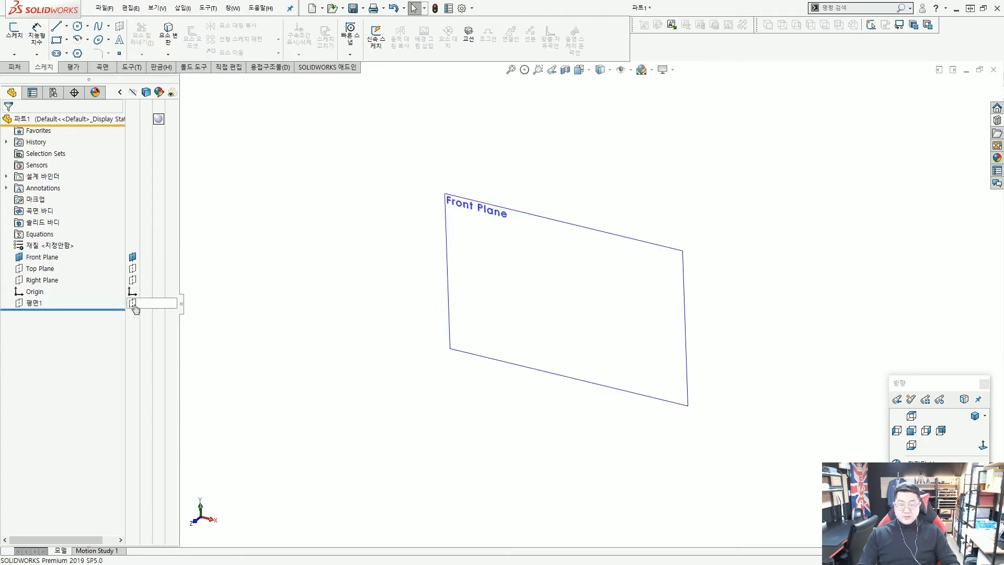
Select the Top Plane so it is highlighted together with the displayed Front Plane.
{"action": "left_click", "coordinate": [44, 271]}
{"action": "middle_click_drag", "start_coordinate": [303, 285], "coordinate": [492, 162]}
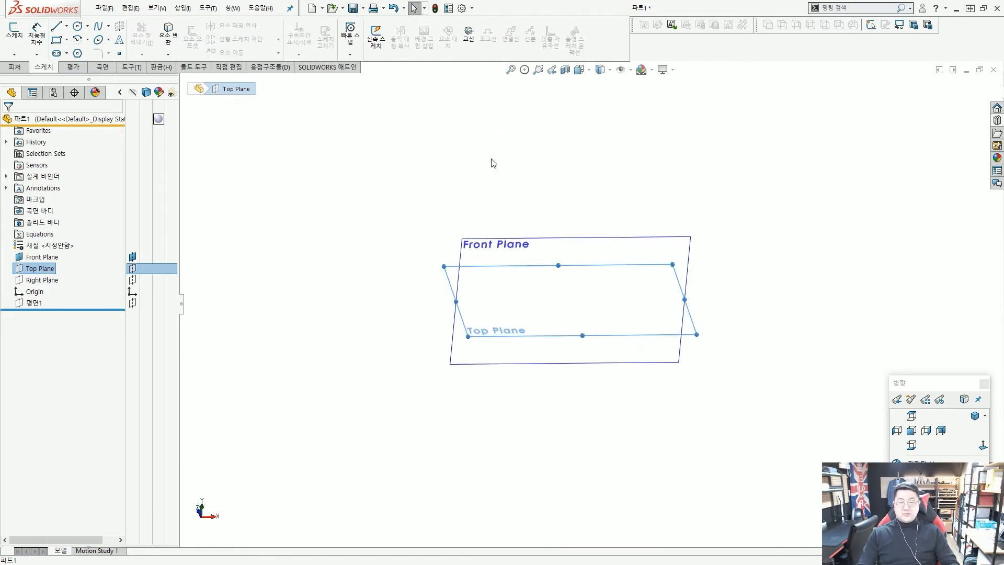
Show the Top Plane and start a new sketch on it.
{"action": "left_click", "coordinate": [132, 268]}
{"action": "left_click", "coordinate": [278, 278]}
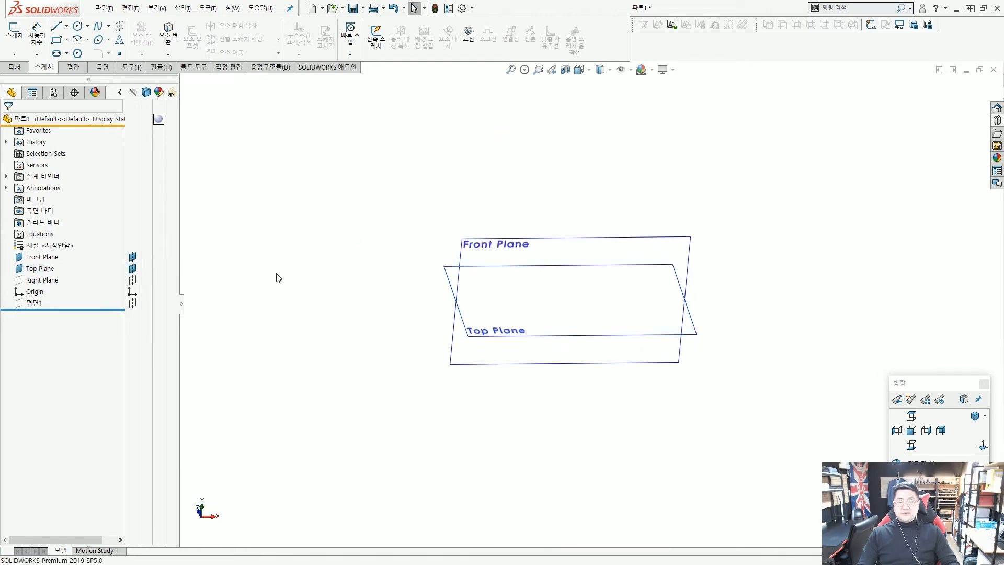
{"action": "middle_click_drag", "start_coordinate": [359, 332], "coordinate": [319, 271]}
{"action": "left_click", "coordinate": [488, 243]}
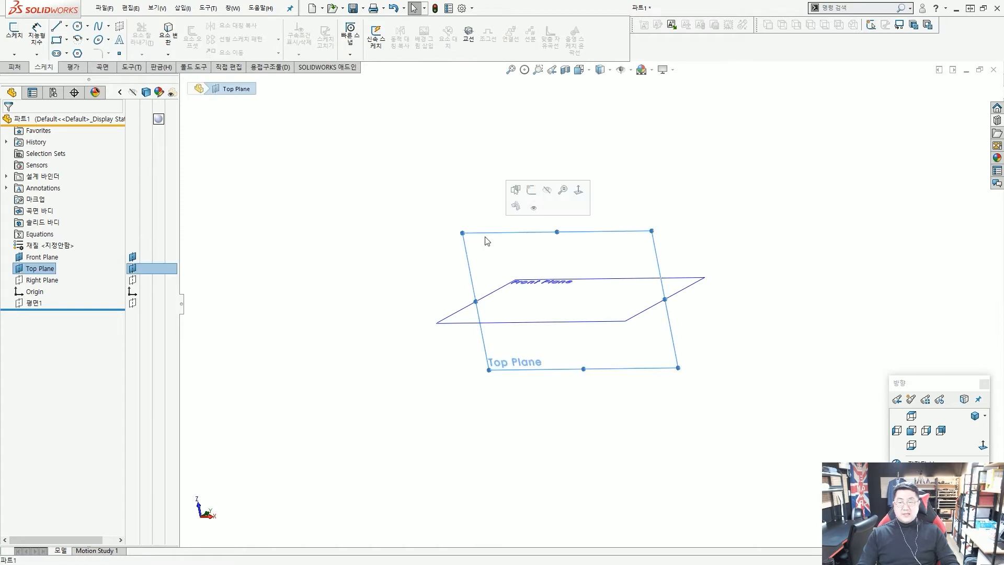
{"action": "left_click", "coordinate": [532, 190]}
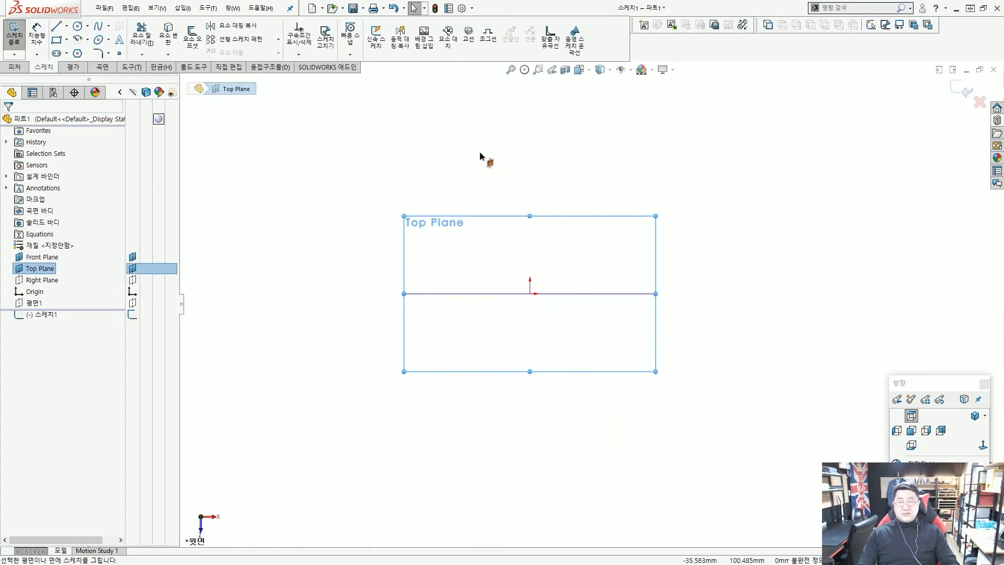
{"action": "left_click", "coordinate": [341, 165]}
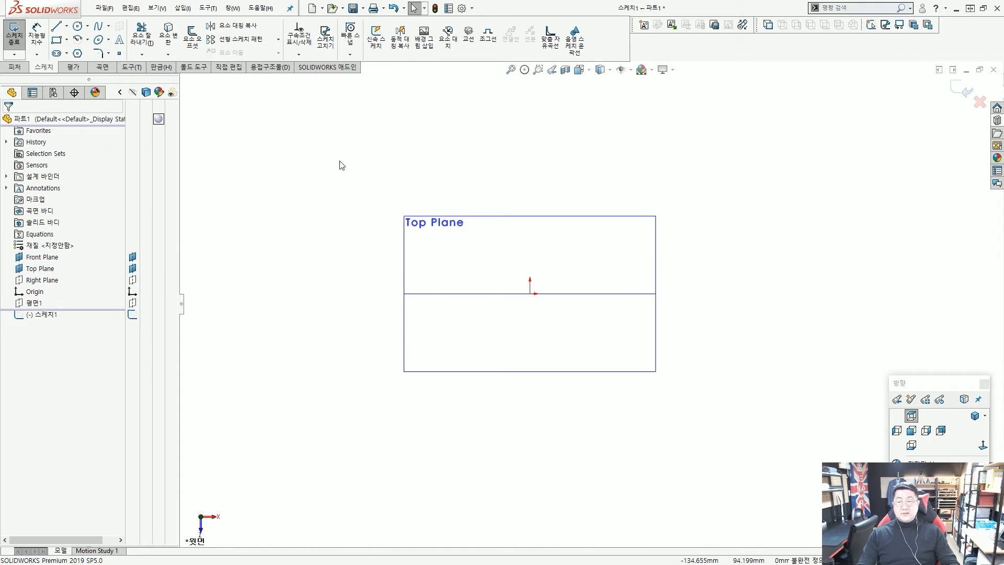
Sketch a horizontal line about 122 mm long rightward from the origin and a second line running diagonally down to the right from the origin.
{"action": "left_click", "coordinate": [58, 30]}
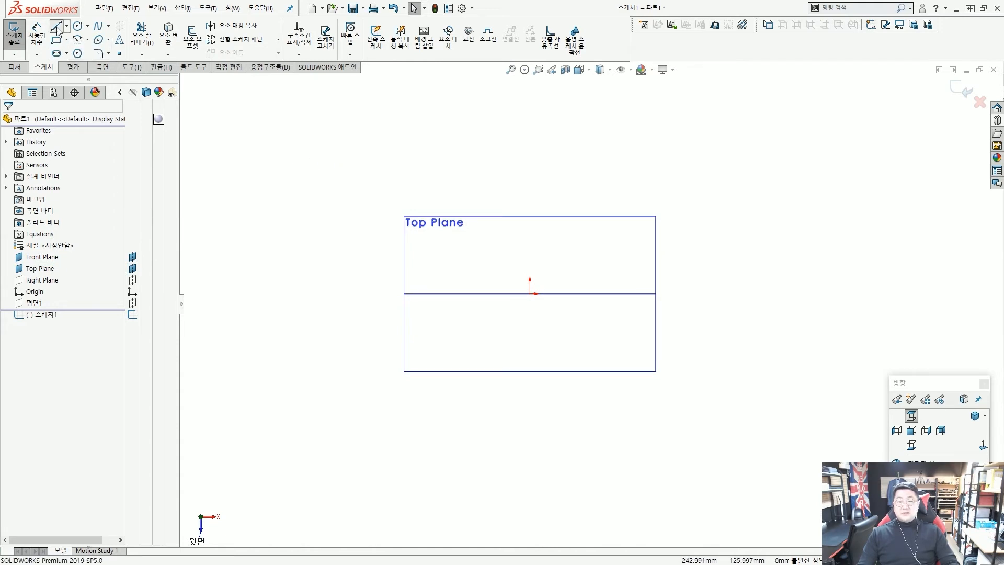
{"action": "left_click", "coordinate": [534, 294]}
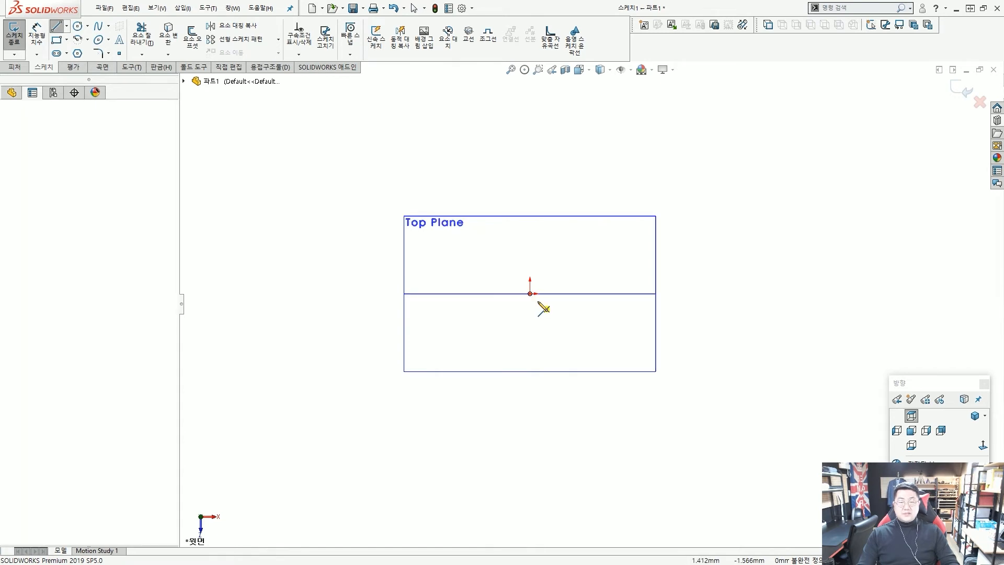
{"action": "left_click", "coordinate": [703, 294]}
{"action": "key", "text": "Escape"}
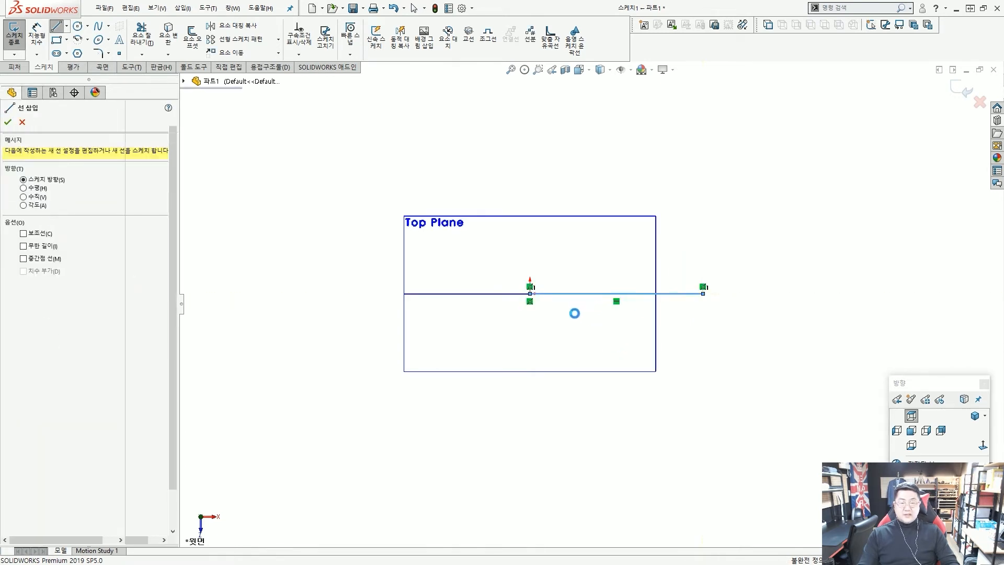
{"action": "left_click", "coordinate": [530, 295]}
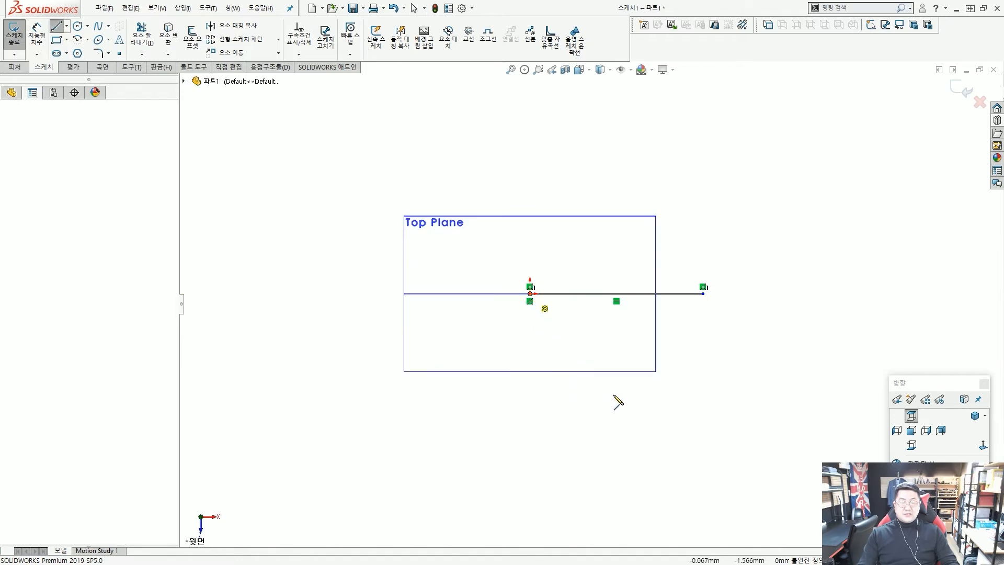
{"action": "left_click", "coordinate": [663, 425]}
{"action": "key", "text": "Escape"}
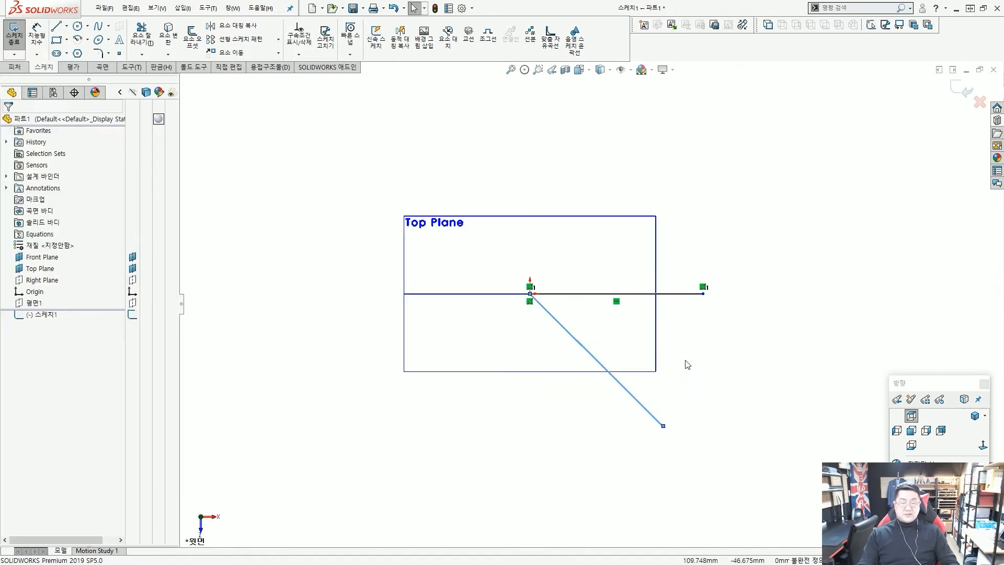
{"action": "left_click", "coordinate": [685, 363]}
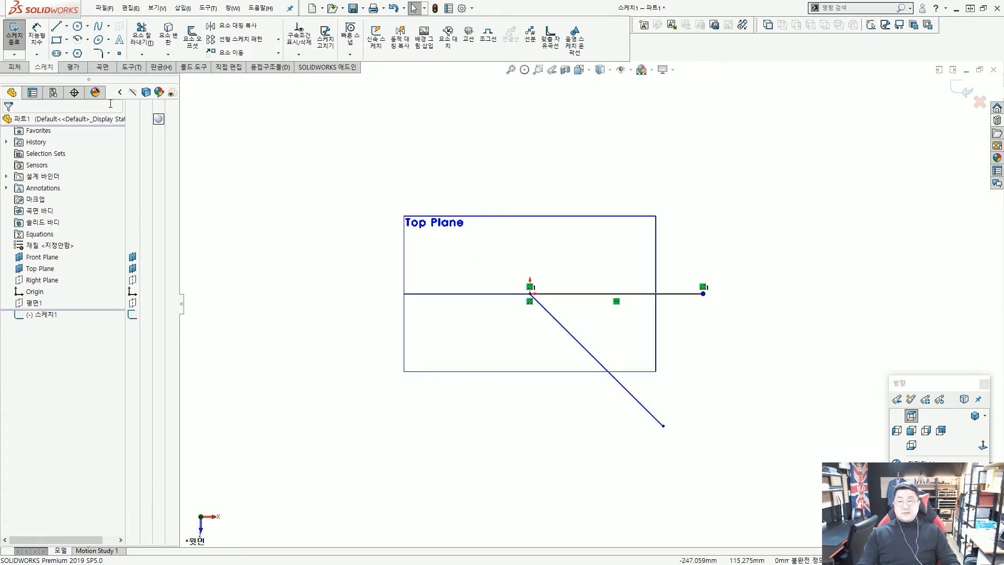
Dimension the angle between the horizontal line and the diagonal line as 45°.
{"action": "left_click", "coordinate": [37, 34]}
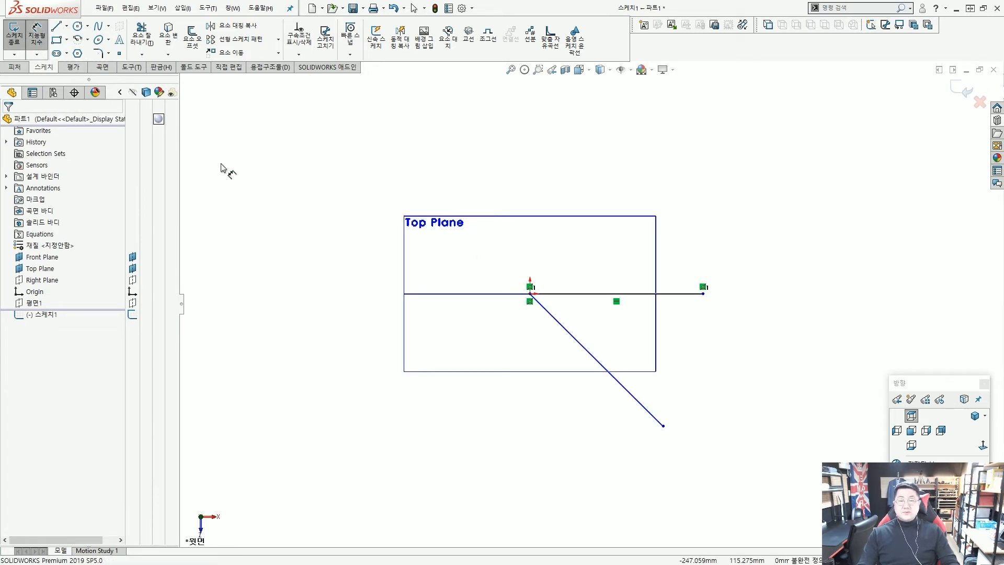
{"action": "left_click", "coordinate": [670, 294]}
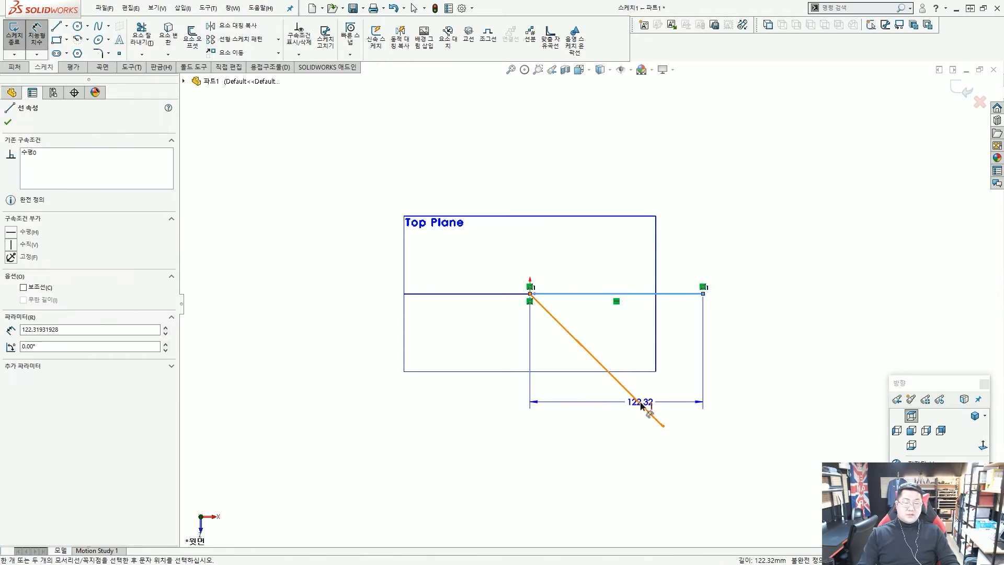
{"action": "left_click", "coordinate": [642, 405]}
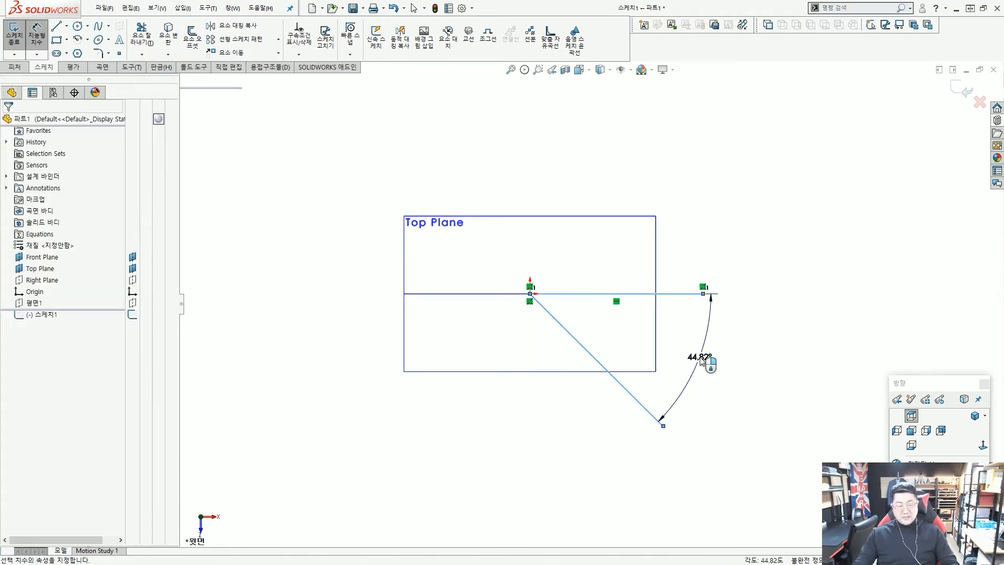
{"action": "left_click", "coordinate": [702, 360]}
{"action": "key", "text": "Return"}
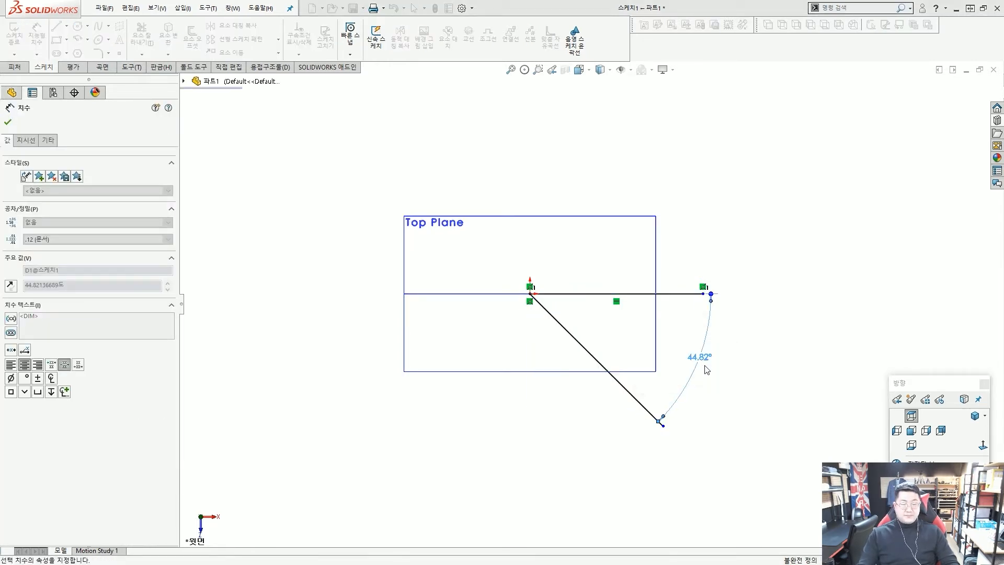
Set the vertical distance from the horizontal line to the diagonal's free end to 50 mm and place the dimension outside the angle dimension.
{"action": "scroll", "coordinate": [677, 440], "scroll_direction": "down", "scroll_amount": 2}
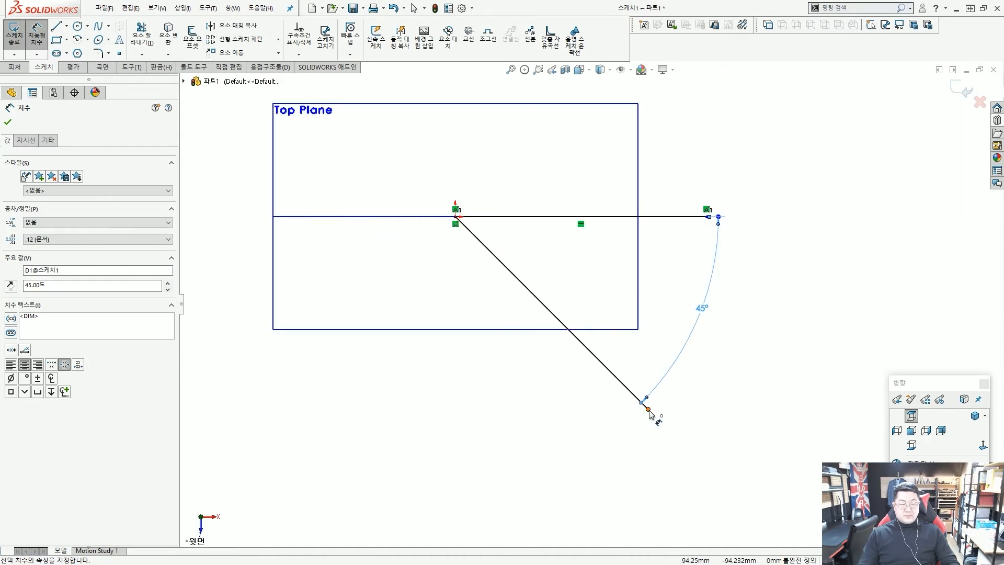
{"action": "left_click", "coordinate": [685, 218]}
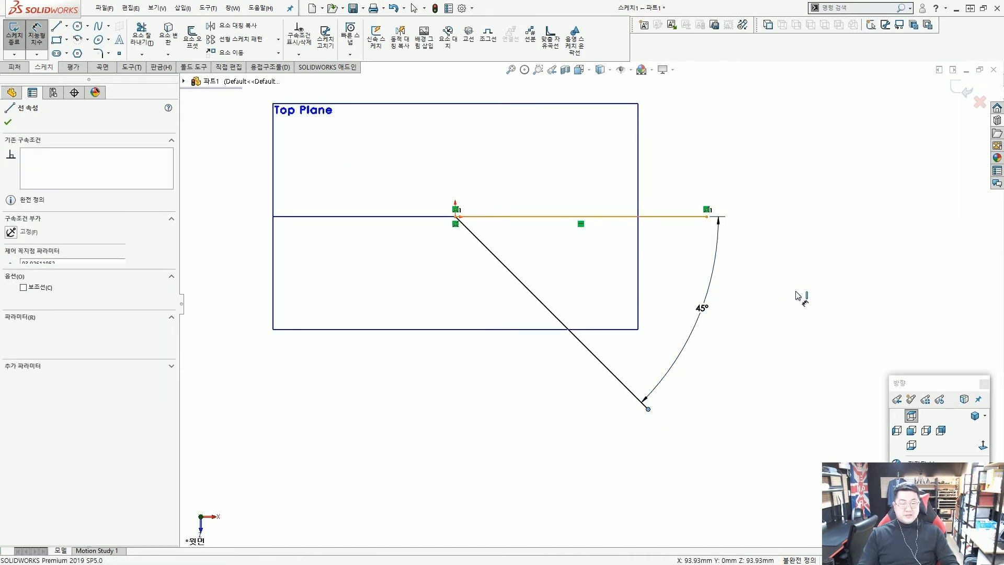
{"action": "left_click", "coordinate": [811, 285]}
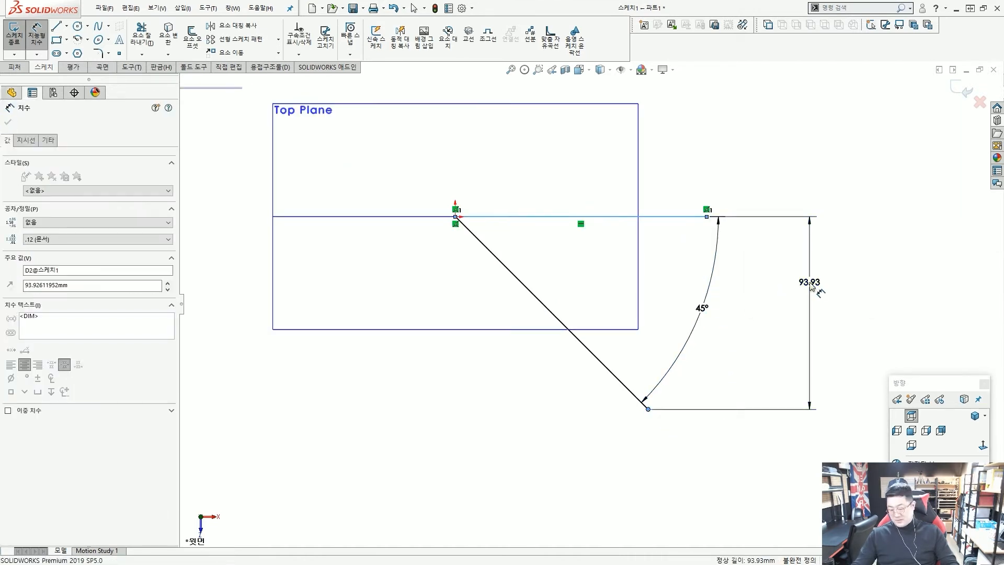
{"action": "type", "text": "50"}
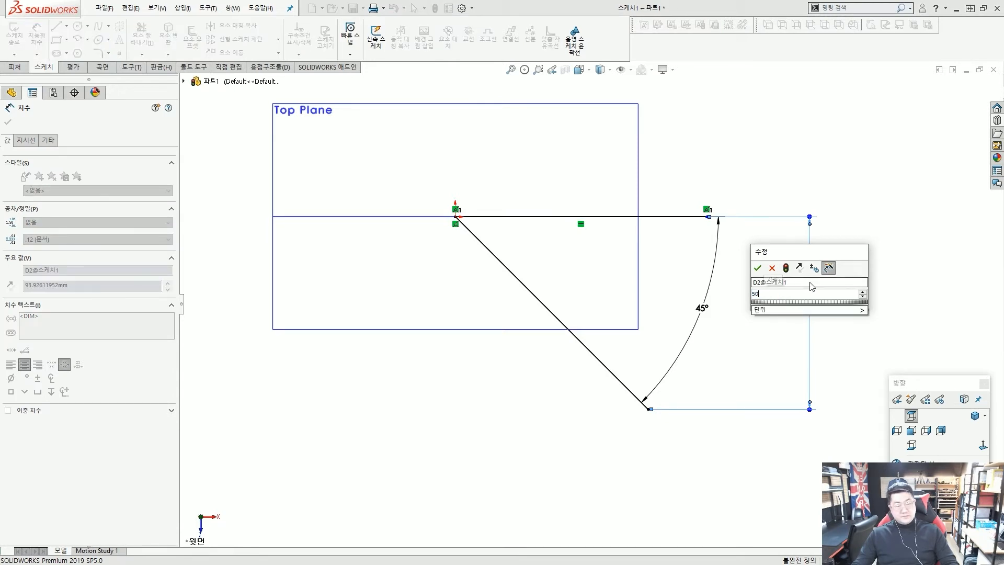
{"action": "key", "text": "Return"}
{"action": "key", "text": "Escape"}
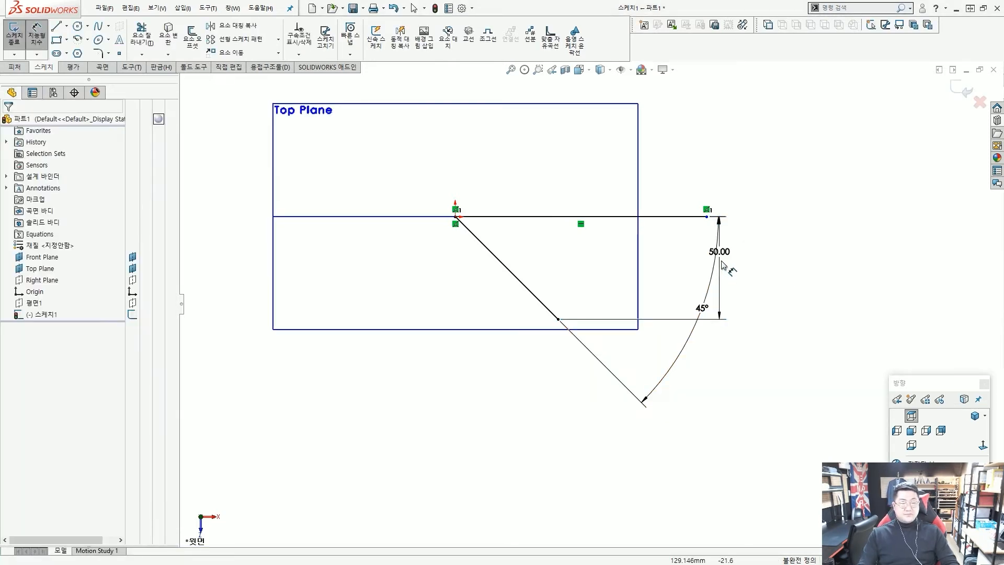
{"action": "left_click_drag", "start_coordinate": [724, 253], "coordinate": [758, 256]}
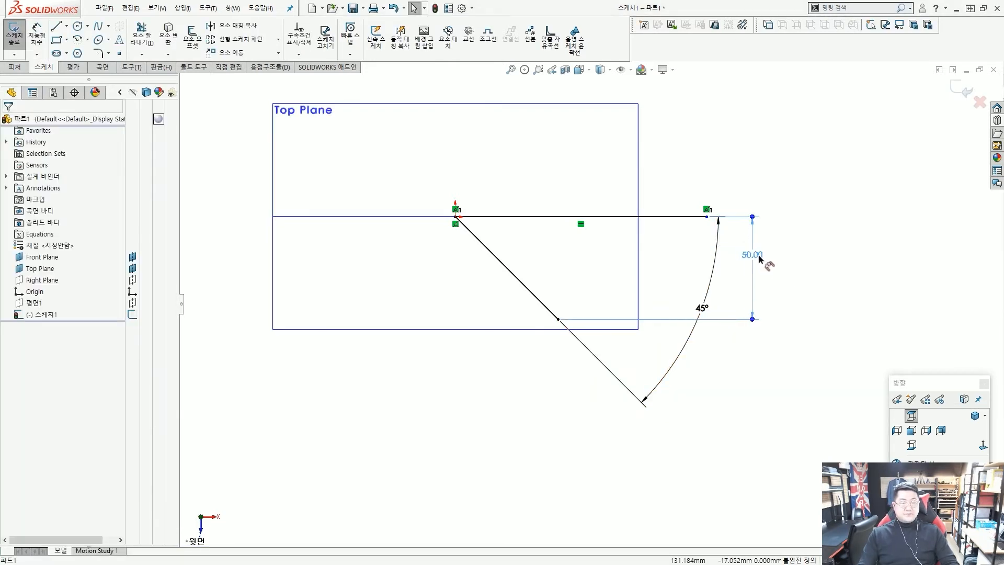
{"action": "left_click", "coordinate": [732, 328]}
Exit the sketch of the two lines and hide the Top Plane.
{"action": "scroll", "coordinate": [726, 322], "scroll_direction": "up", "scroll_amount": 6}
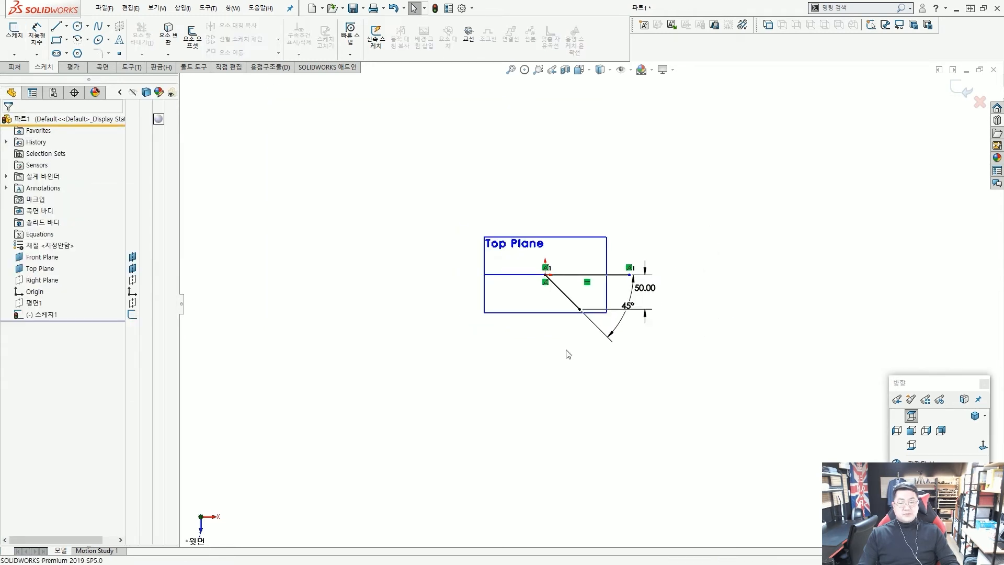
{"action": "mouse_move", "coordinate": [524, 362]}
{"action": "middle_mouse_down"}
{"action": "mouse_move", "coordinate": [522, 199]}
{"action": "mouse_move", "coordinate": [580, 350]}
{"action": "middle_mouse_up"}
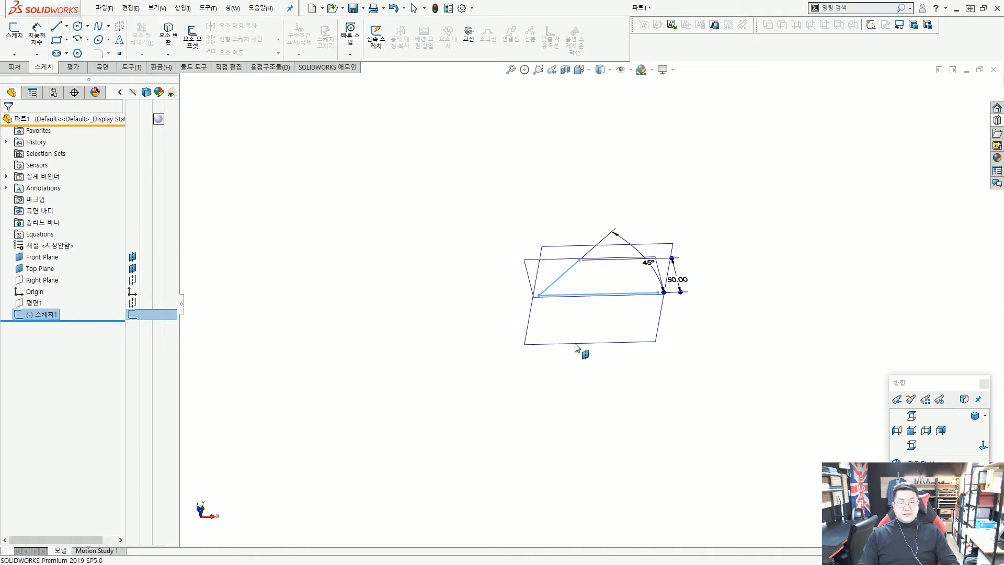
{"action": "left_click", "coordinate": [384, 308]}
{"action": "mouse_move", "coordinate": [383, 309]}
{"action": "middle_mouse_down"}
{"action": "mouse_move", "coordinate": [457, 292]}
{"action": "mouse_move", "coordinate": [453, 264]}
{"action": "middle_mouse_up"}
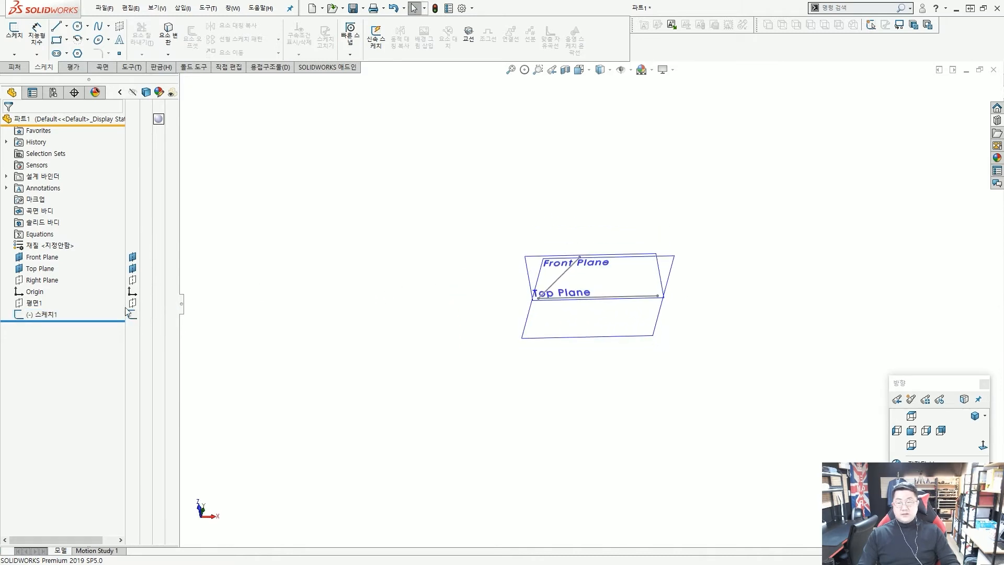
{"action": "left_click", "coordinate": [133, 268]}
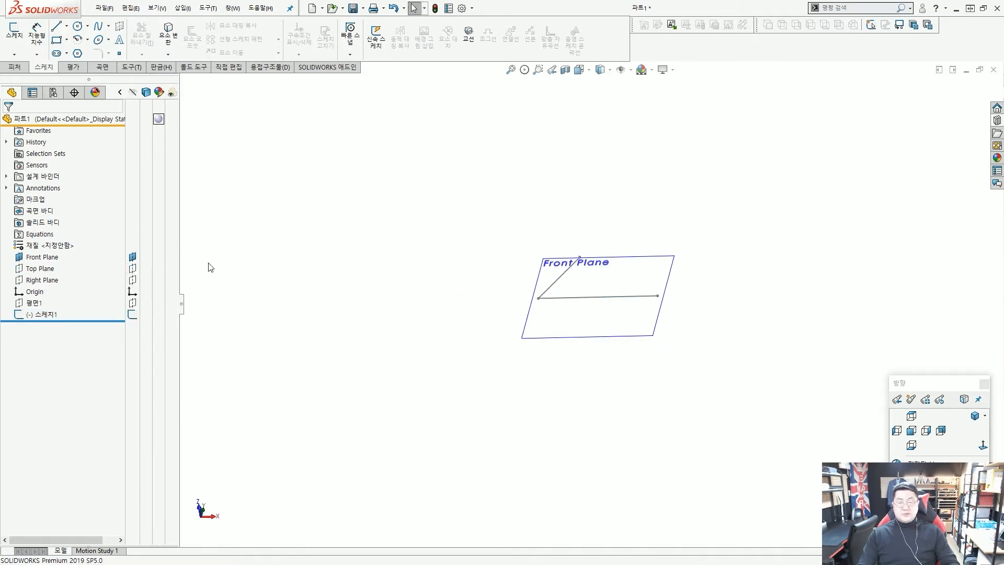
{"action": "middle_click_drag", "start_coordinate": [431, 259], "coordinate": [442, 321]}
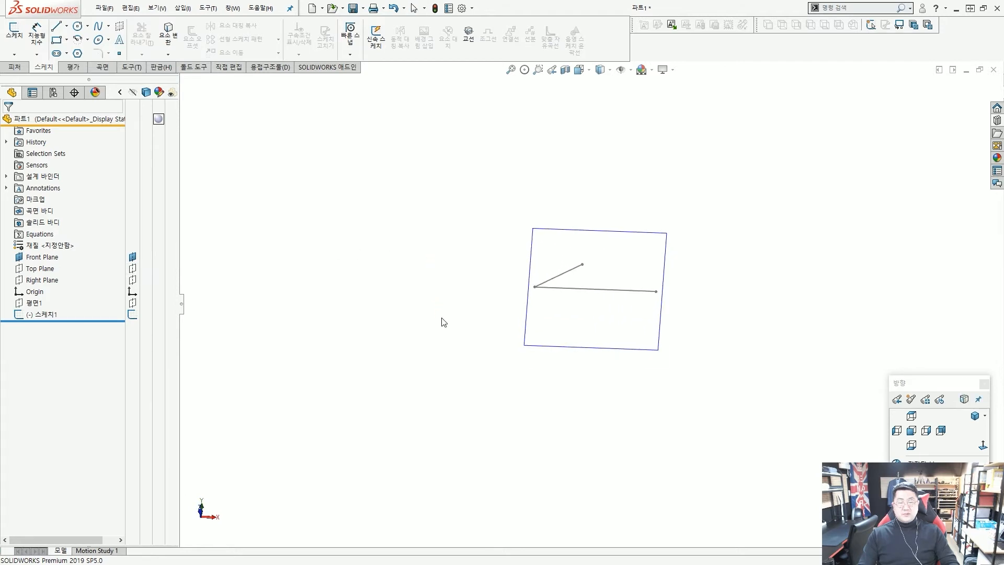
Start a new sketch on the Front Plane.
{"action": "left_click", "coordinate": [569, 234]}
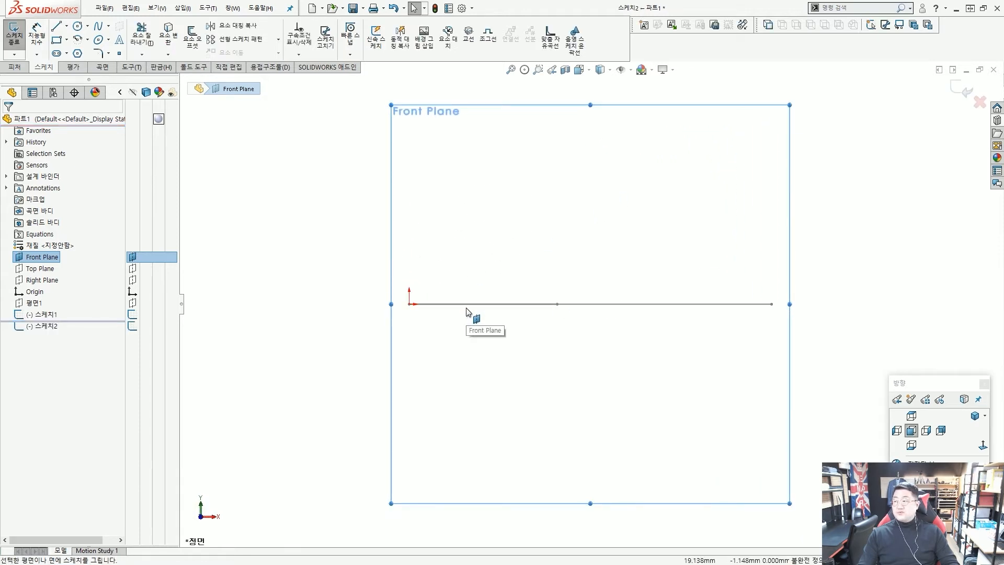
{"action": "scroll", "coordinate": [467, 308], "scroll_direction": "up", "scroll_amount": 2}
{"action": "left_click", "coordinate": [355, 241]}
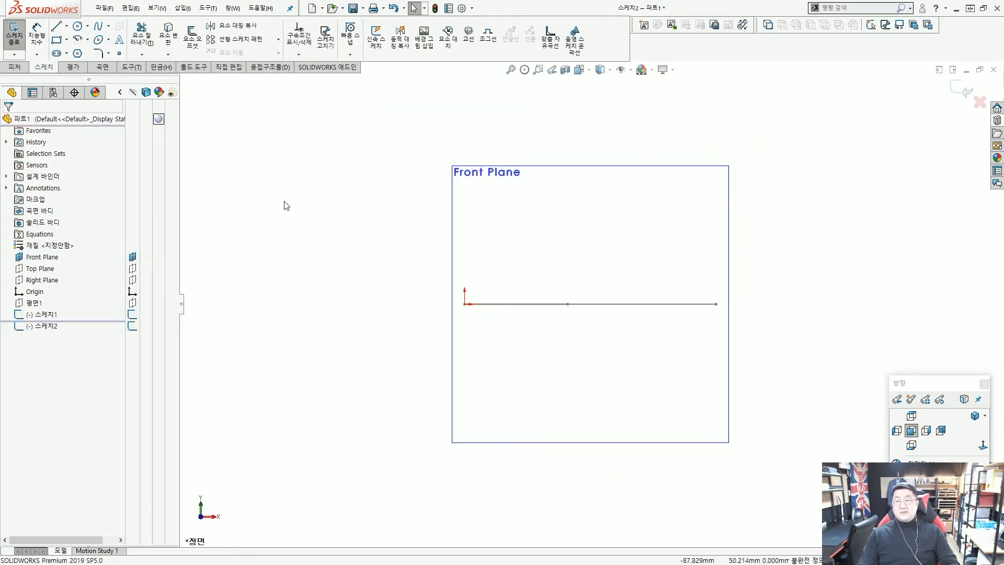
Sketch a center rectangle 100 mm wide and 50 mm high centered on the origin, then hide the Front Plane.
{"action": "left_click", "coordinate": [56, 40]}
{"action": "left_click", "coordinate": [50, 162]}
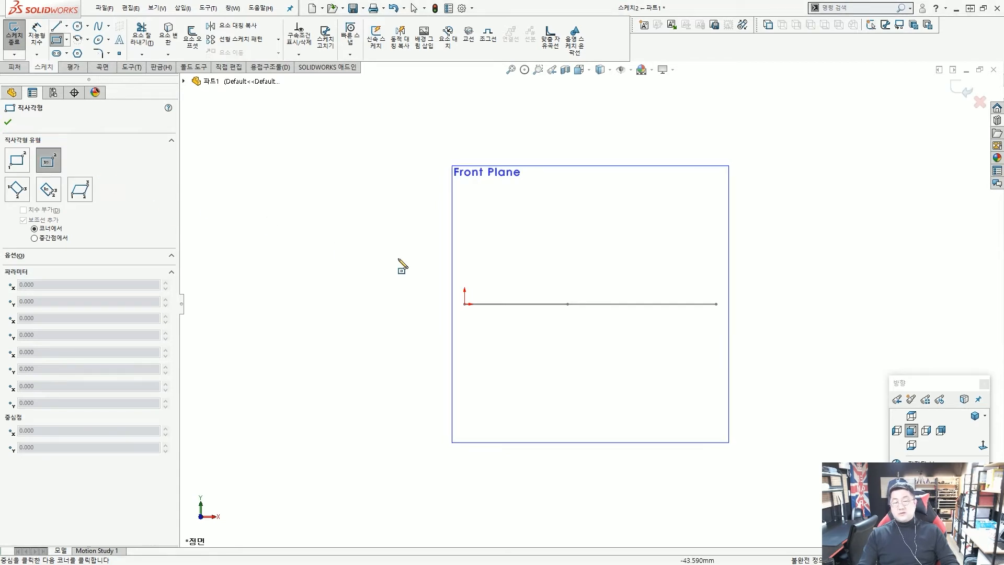
{"action": "left_click", "coordinate": [464, 304]}
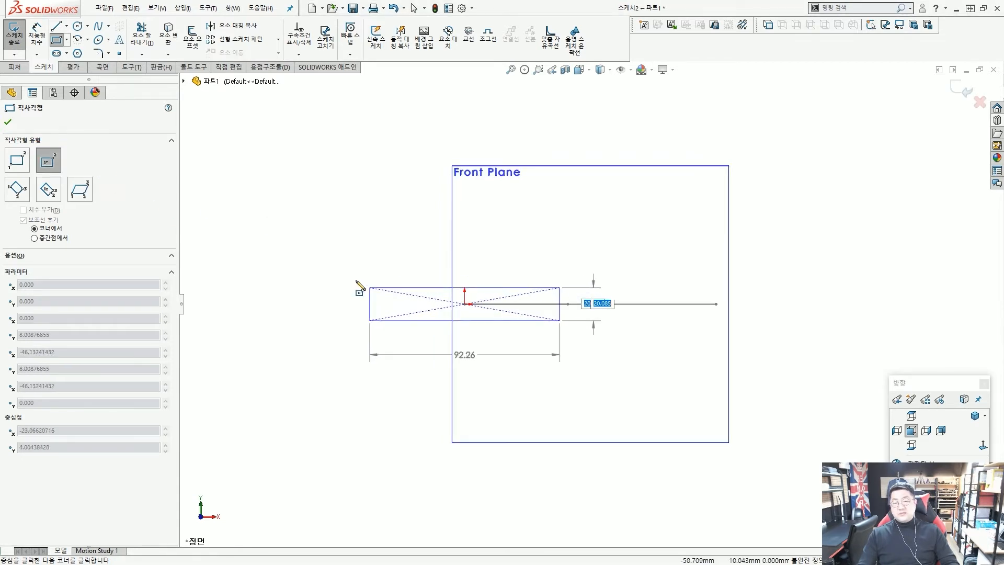
{"action": "left_click", "coordinate": [330, 229]}
{"action": "type", "text": "50"}
{"action": "key", "text": "Return"}
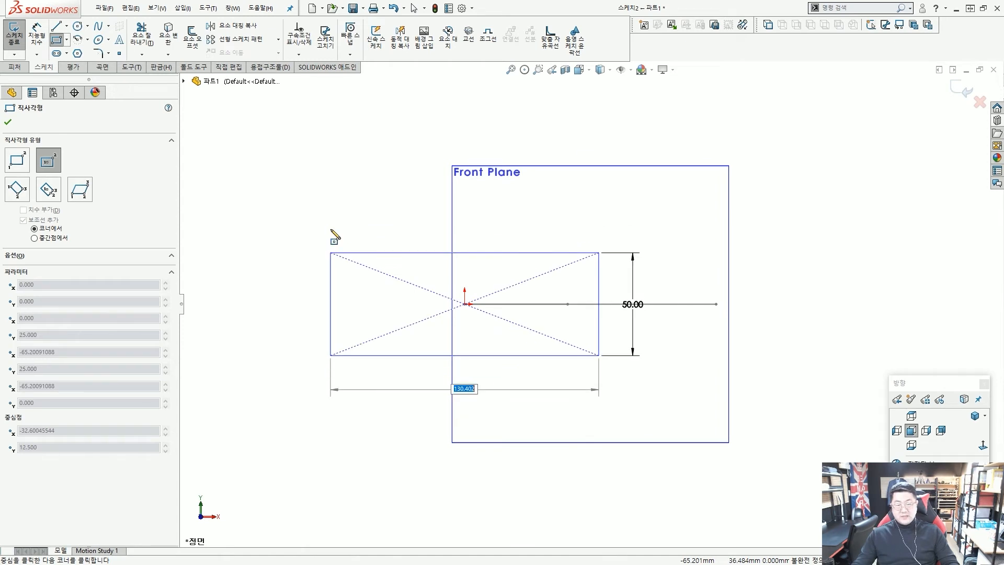
{"action": "type", "text": "100"}
{"action": "key", "text": "Return"}
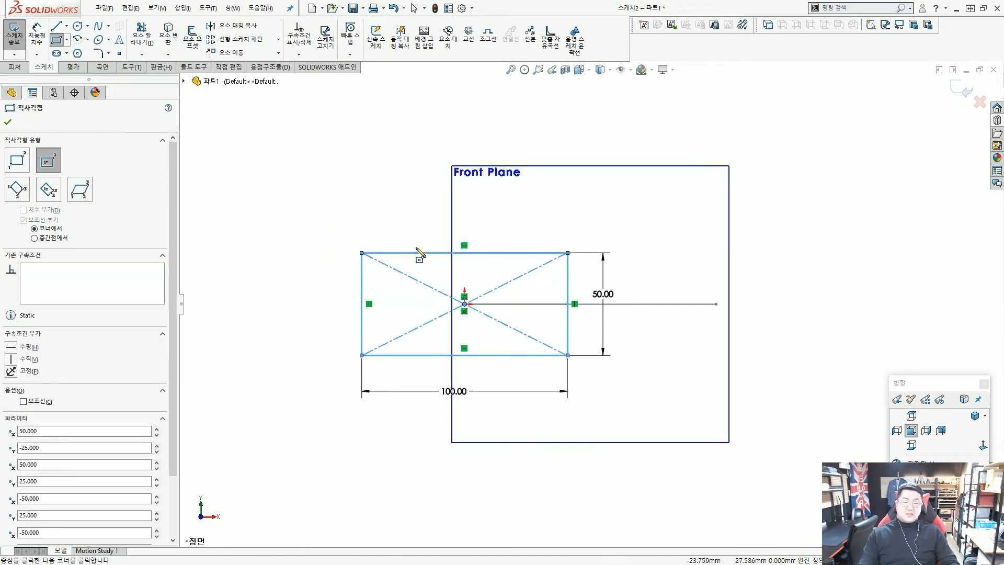
{"action": "key", "text": "Escape"}
{"action": "key", "text": "Escape"}
{"action": "mouse_move", "coordinate": [491, 316]}
{"action": "middle_mouse_down"}
{"action": "mouse_move", "coordinate": [488, 199]}
{"action": "mouse_move", "coordinate": [520, 314]}
{"action": "mouse_move", "coordinate": [479, 247]}
{"action": "mouse_move", "coordinate": [427, 280]}
{"action": "middle_mouse_up"}
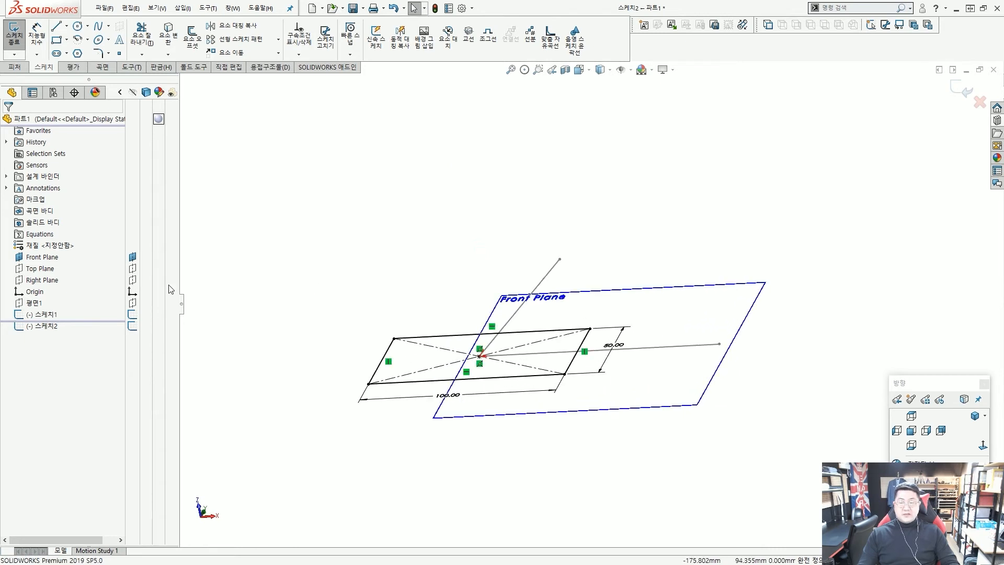
{"action": "left_click", "coordinate": [132, 258]}
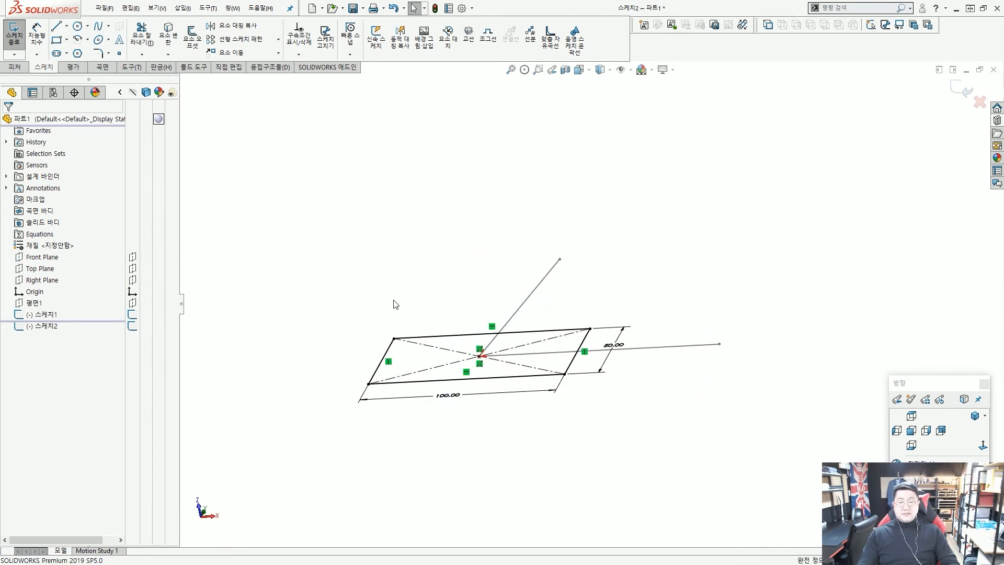
{"action": "left_click_drag", "start_coordinate": [469, 332], "coordinate": [449, 358]}
{"action": "left_click_drag", "start_coordinate": [511, 343], "coordinate": [567, 351]}
{"action": "left_click_drag", "start_coordinate": [476, 364], "coordinate": [507, 363]}
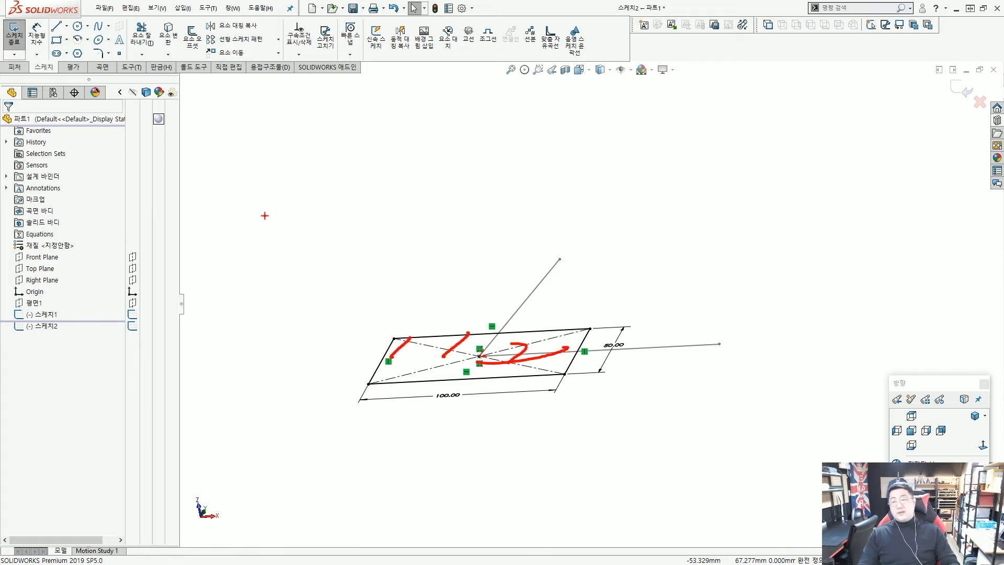
{"action": "key", "text": "Escape"}
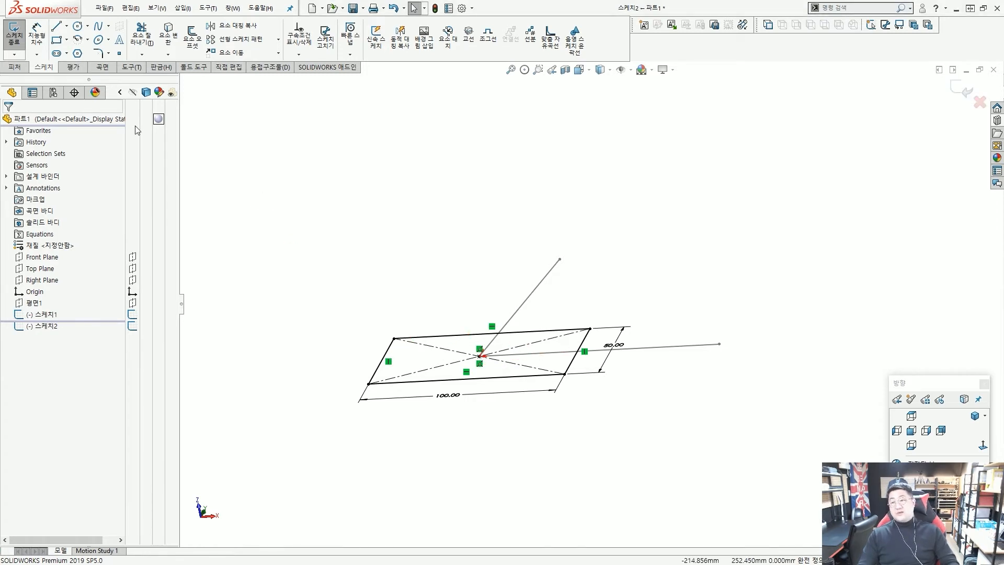
Start a blind Boss-Extrude of the 100 by 50 mm rectangle with a depth of 100 mm.
{"action": "left_click", "coordinate": [14, 67]}
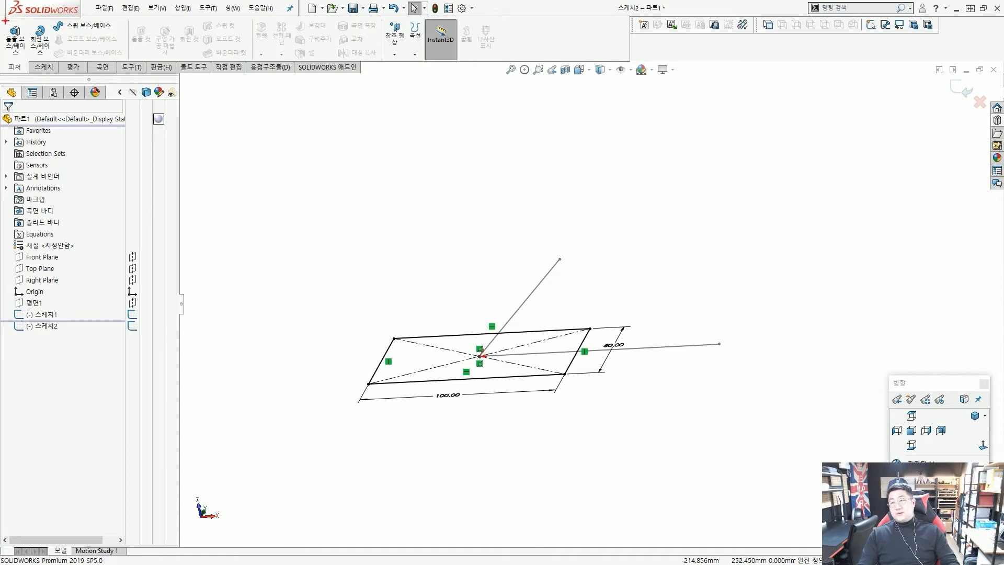
{"action": "left_click_drag", "start_coordinate": [3, 19], "coordinate": [28, 62]}
{"action": "left_click_drag", "start_coordinate": [134, 155], "coordinate": [29, 62]}
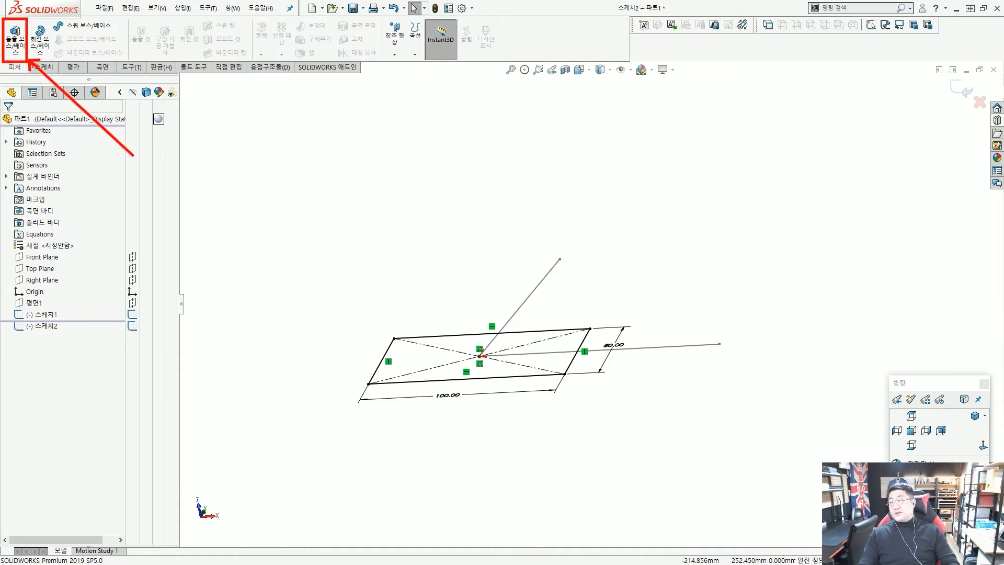
{"action": "key", "text": "Escape"}
{"action": "left_click", "coordinate": [15, 39]}
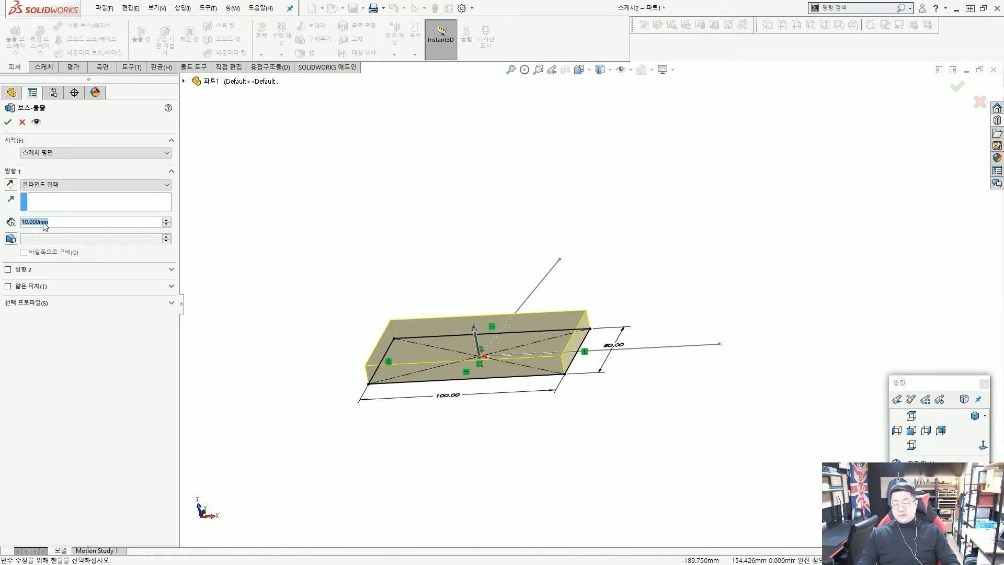
{"action": "type", "text": "100"}
{"action": "key", "text": "Return"}
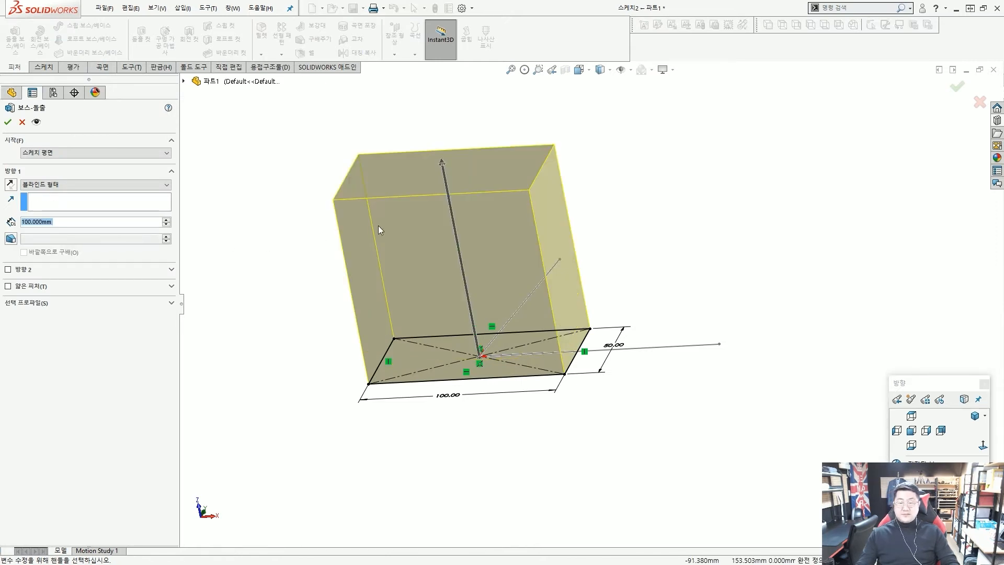
Make the extrusion follow the diagonal line of the two-line sketch and accept the feature.
{"action": "mouse_move", "coordinate": [396, 232]}
{"action": "middle_mouse_down"}
{"action": "mouse_move", "coordinate": [416, 255]}
{"action": "mouse_move", "coordinate": [423, 170]}
{"action": "mouse_move", "coordinate": [418, 197]}
{"action": "middle_mouse_up"}
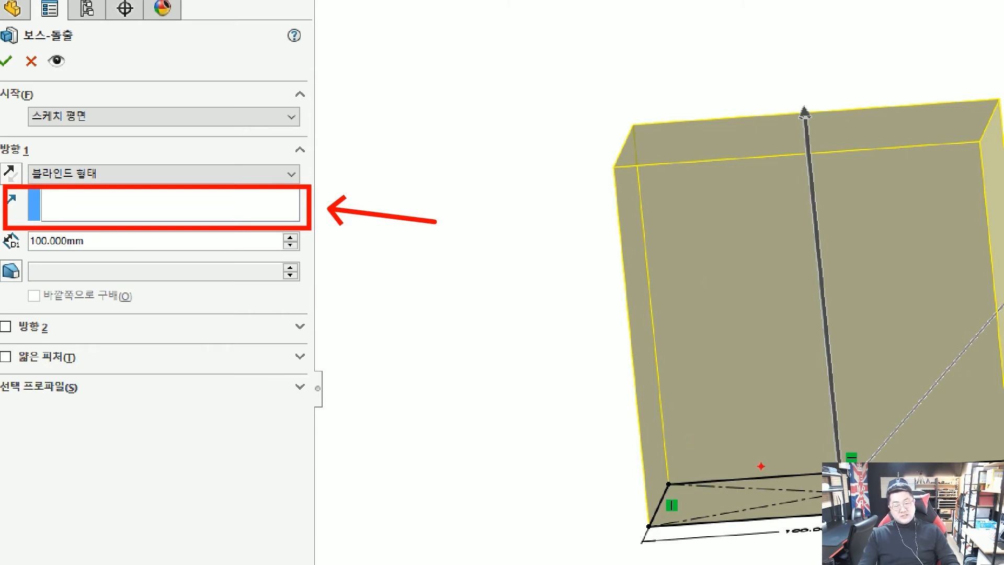
{"action": "left_click_drag", "start_coordinate": [761, 461], "coordinate": [785, 456]}
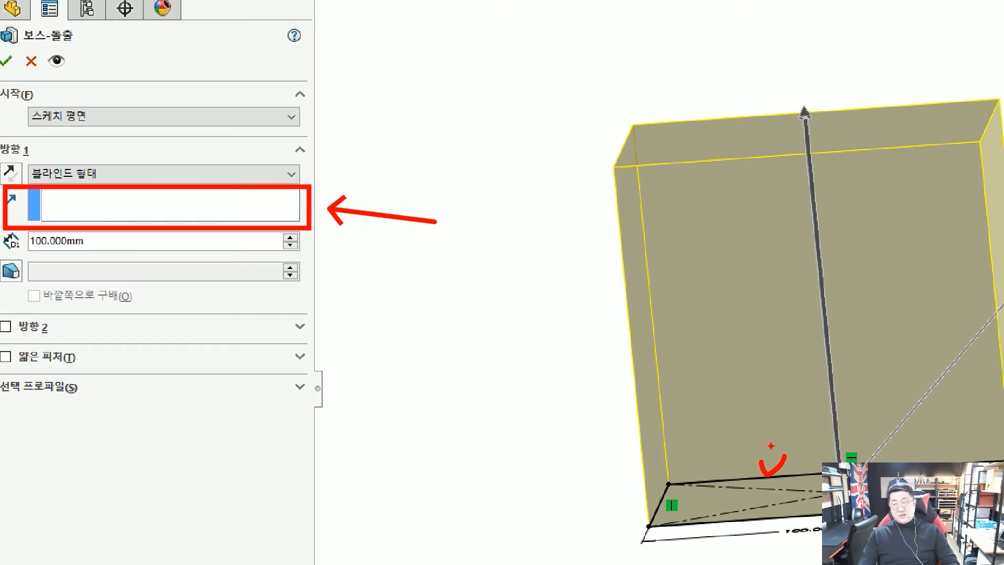
{"action": "left_click_drag", "start_coordinate": [707, 151], "coordinate": [723, 162]}
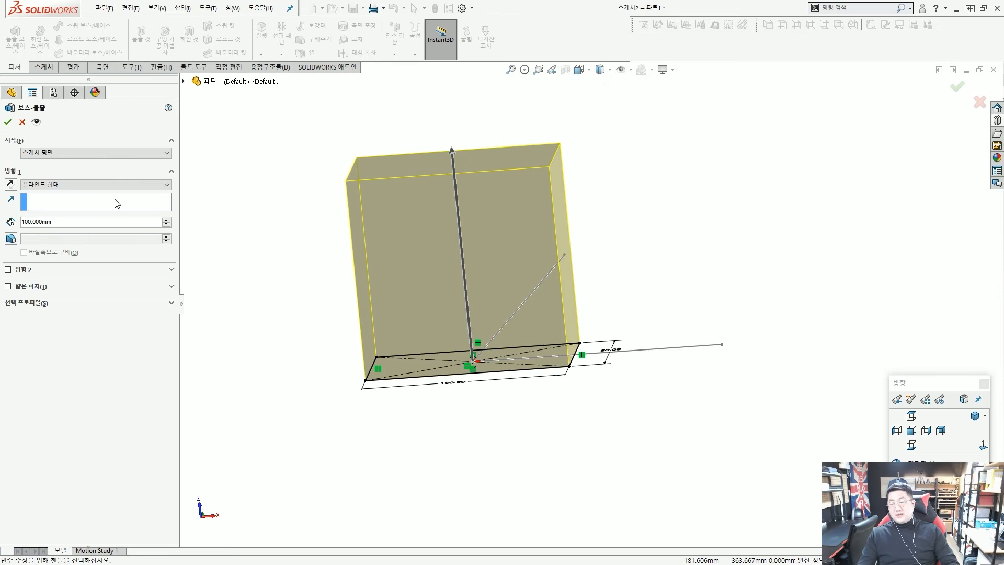
{"action": "left_click", "coordinate": [195, 203]}
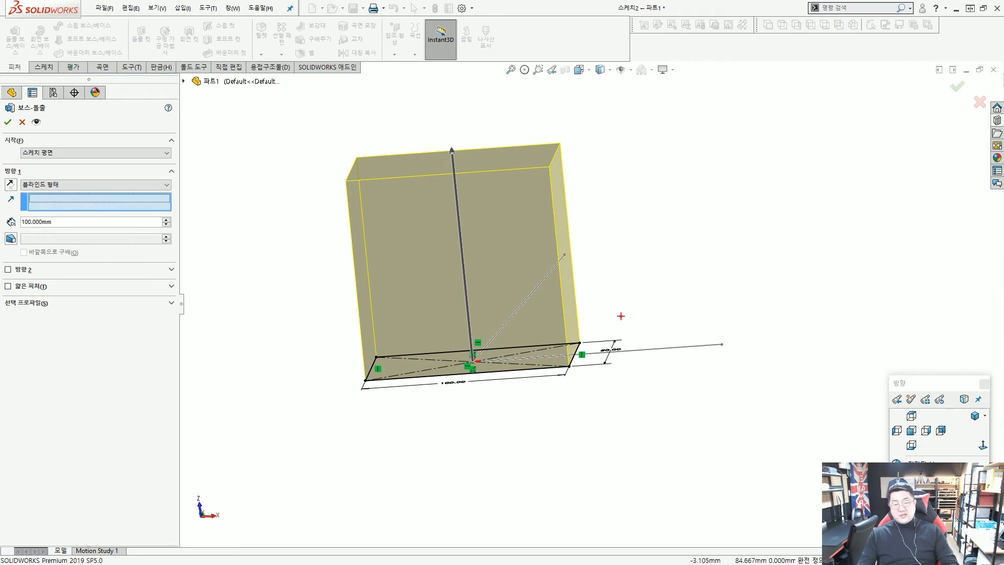
{"action": "left_click", "coordinate": [544, 277]}
{"action": "middle_click_drag", "start_coordinate": [544, 278], "coordinate": [555, 260]}
{"action": "left_click", "coordinate": [9, 125]}
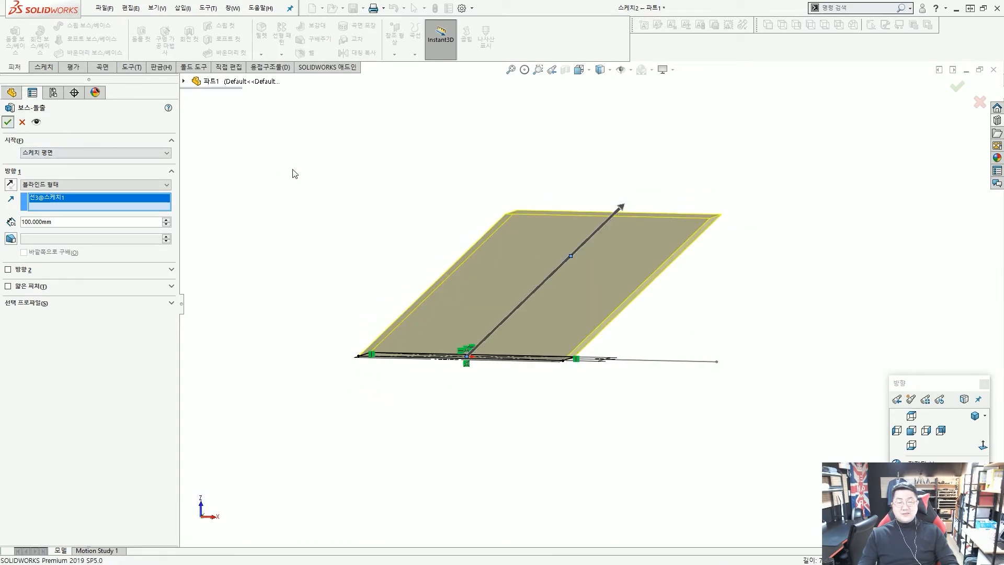
{"action": "middle_click_drag", "start_coordinate": [384, 233], "coordinate": [394, 199]}
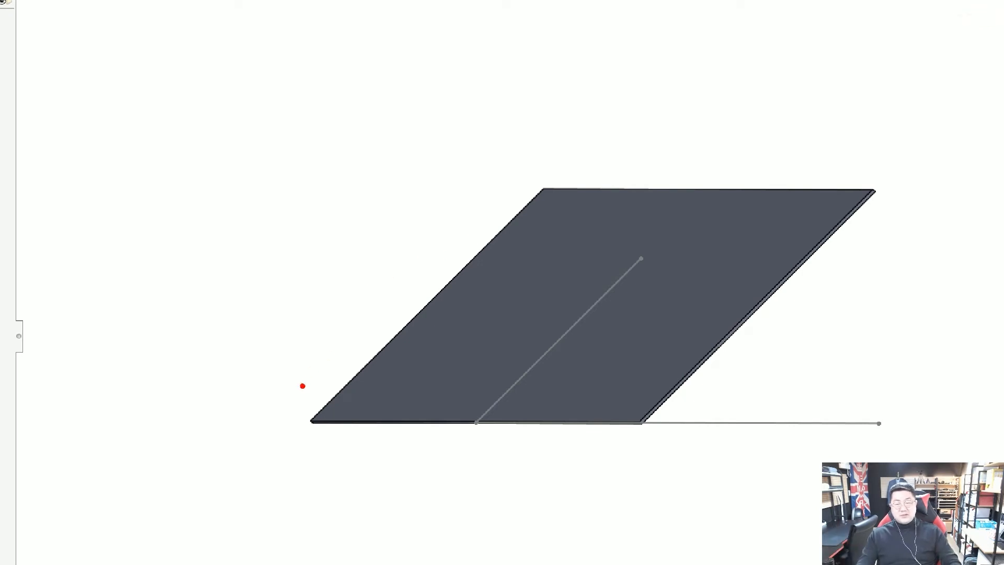
{"action": "left_click_drag", "start_coordinate": [303, 385], "coordinate": [426, 214]}
{"action": "left_click_drag", "start_coordinate": [688, 416], "coordinate": [616, 264]}
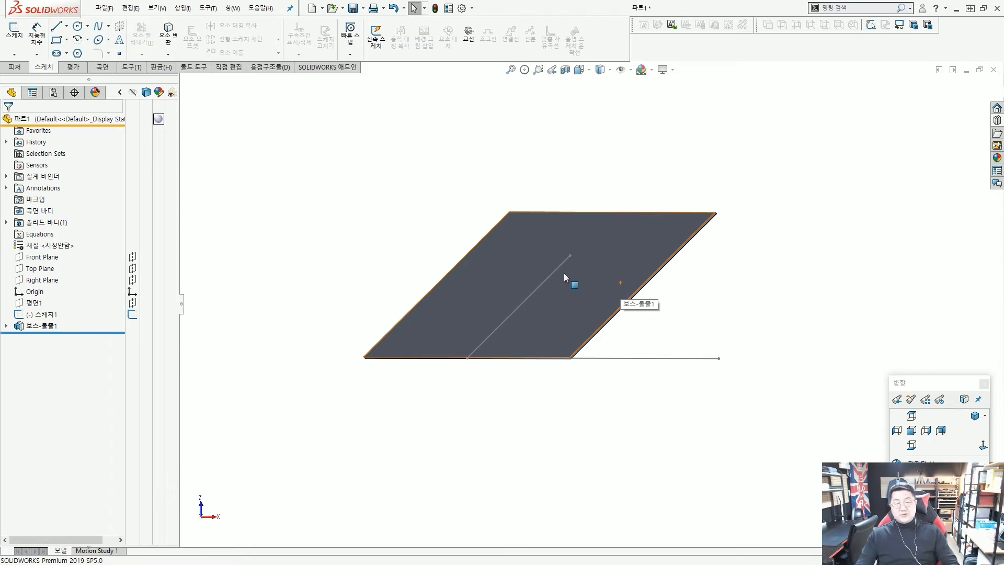
{"action": "mouse_move", "coordinate": [362, 212]}
{"action": "left_mouse_down"}
{"action": "mouse_move", "coordinate": [379, 342]}
{"action": "mouse_move", "coordinate": [325, 198]}
{"action": "left_mouse_up"}
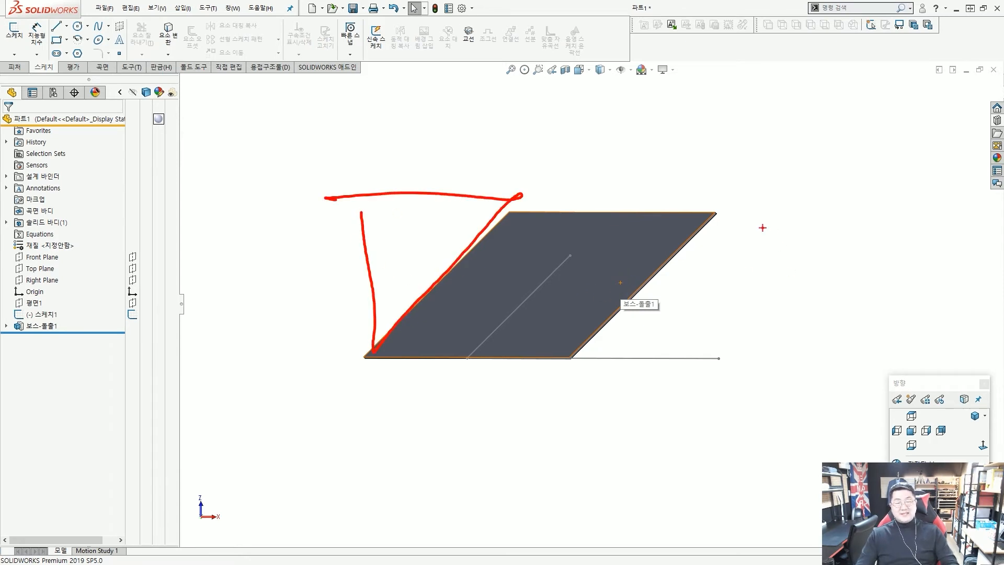
{"action": "mouse_move", "coordinate": [727, 215]}
{"action": "left_mouse_down"}
{"action": "mouse_move", "coordinate": [548, 361]}
{"action": "mouse_move", "coordinate": [683, 239]}
{"action": "left_mouse_up"}
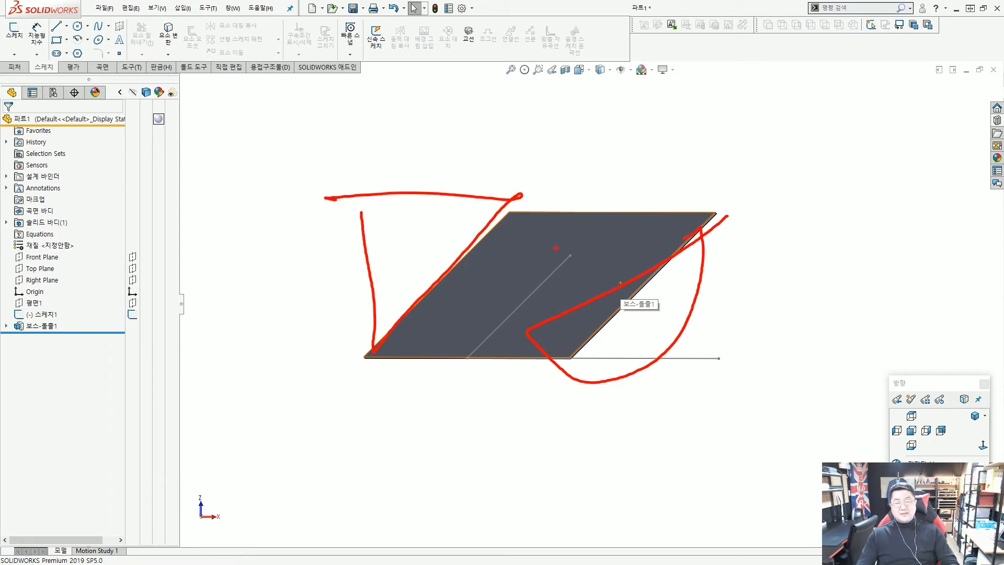
{"action": "mouse_move", "coordinate": [529, 270]}
{"action": "middle_mouse_down"}
{"action": "mouse_move", "coordinate": [549, 307]}
{"action": "mouse_move", "coordinate": [489, 294]}
{"action": "mouse_move", "coordinate": [594, 269]}
{"action": "mouse_move", "coordinate": [573, 285]}
{"action": "middle_mouse_up"}
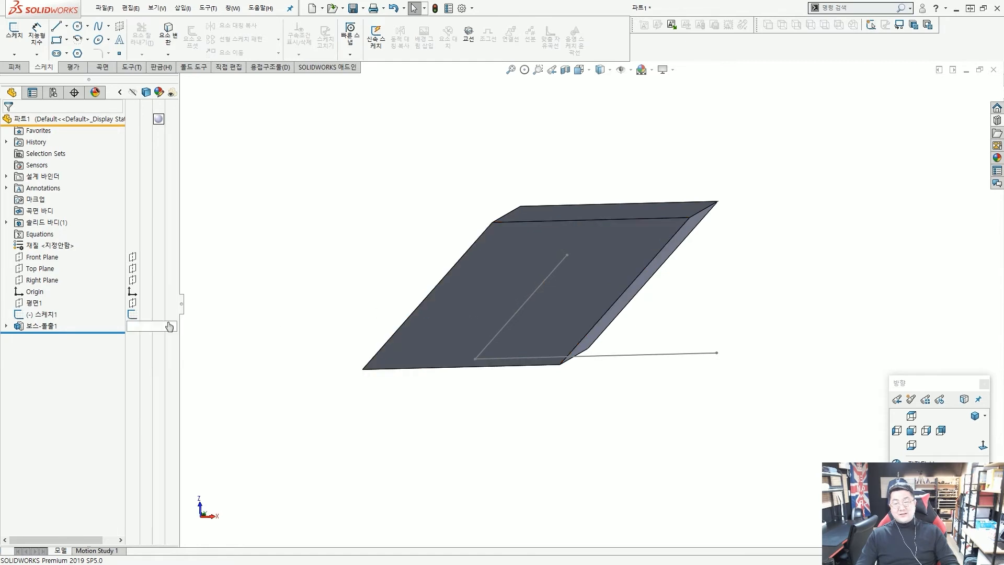
Display the two-line sketch's dimensions on the model and freely adjust the angle between its lines to about 53.04°.
{"action": "left_click", "coordinate": [39, 315]}
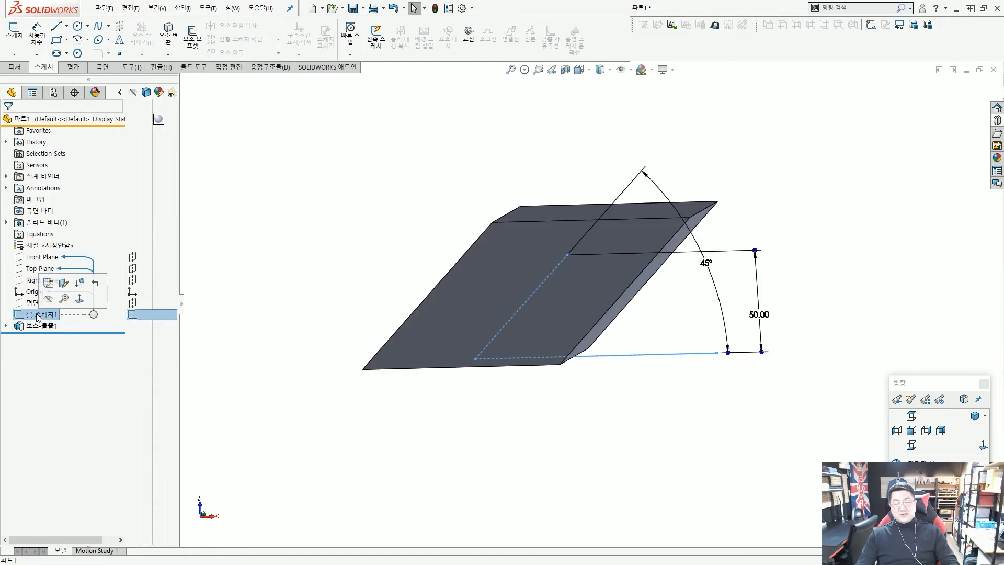
{"action": "left_click_drag", "start_coordinate": [81, 327], "coordinate": [46, 329]}
{"action": "mouse_move", "coordinate": [444, 350]}
{"action": "left_mouse_down"}
{"action": "mouse_move", "coordinate": [342, 283]}
{"action": "mouse_move", "coordinate": [669, 175]}
{"action": "left_mouse_up"}
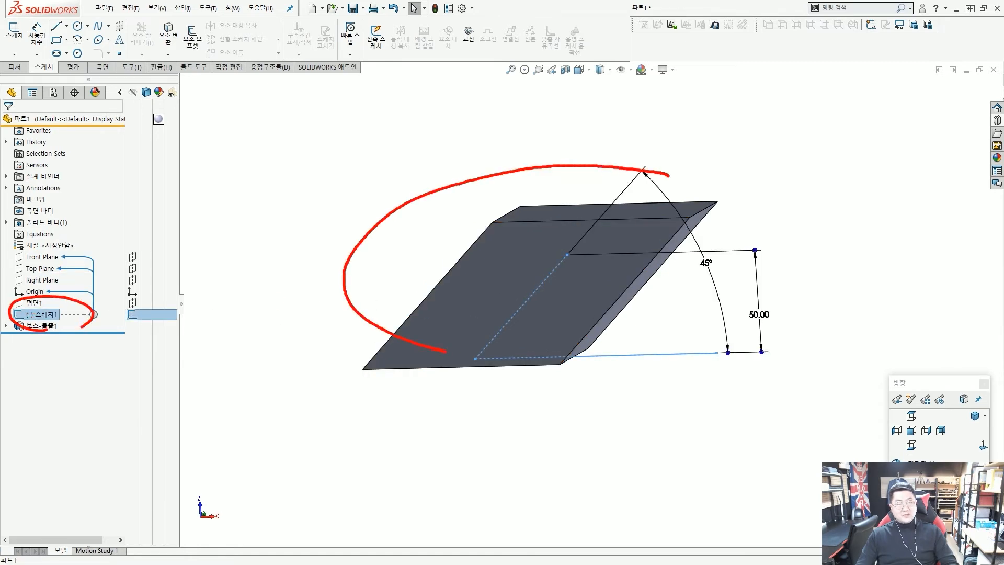
{"action": "mouse_move", "coordinate": [702, 220]}
{"action": "left_mouse_down"}
{"action": "mouse_move", "coordinate": [713, 232]}
{"action": "mouse_move", "coordinate": [663, 226]}
{"action": "left_mouse_up"}
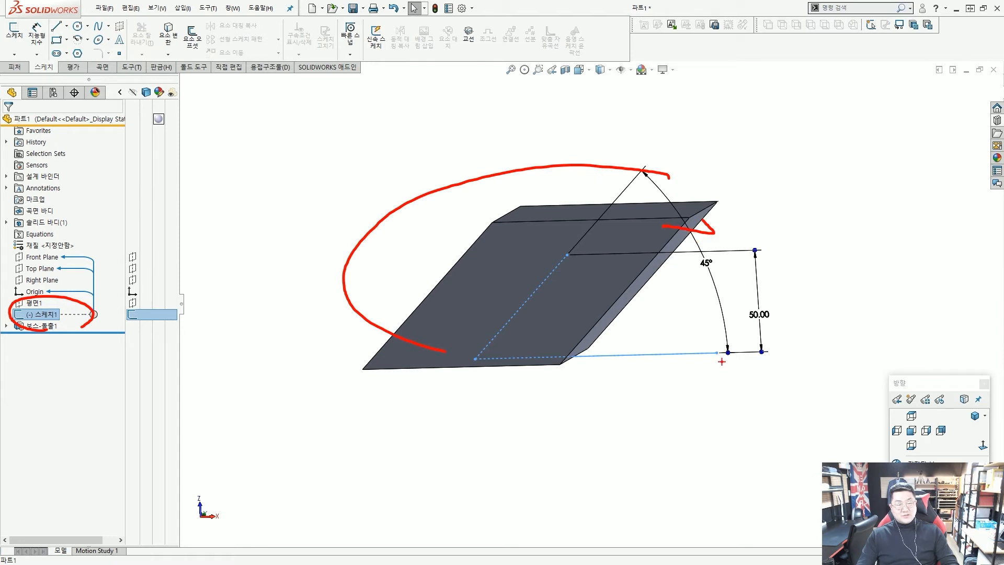
{"action": "key", "text": "Escape"}
{"action": "key", "text": "ctrl+1"}
{"action": "scroll", "coordinate": [728, 353], "scroll_direction": "up", "scroll_amount": 4}
{"action": "left_click_drag", "start_coordinate": [687, 308], "coordinate": [745, 378], "text": "ctrl"}
{"action": "left_click_drag", "start_coordinate": [696, 416], "coordinate": [714, 359]}
{"action": "left_click_drag", "start_coordinate": [691, 372], "coordinate": [728, 384]}
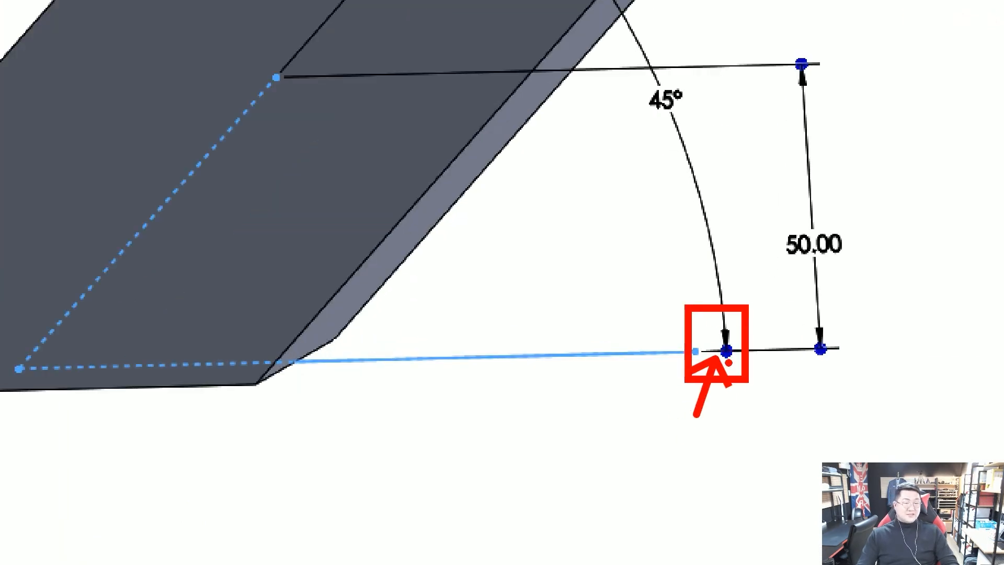
{"action": "key", "text": "Escape"}
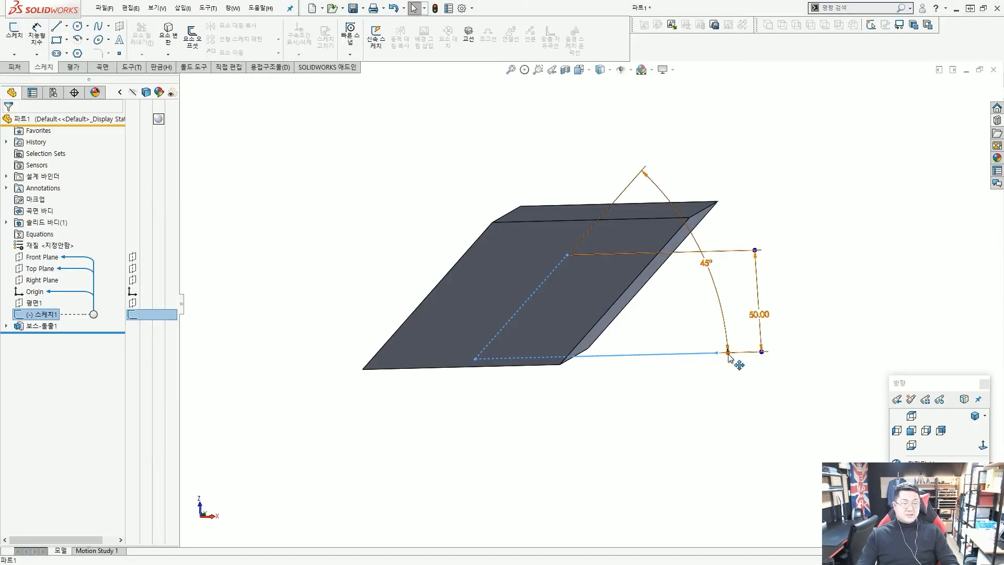
{"action": "left_click_drag", "start_coordinate": [728, 354], "coordinate": [731, 394]}
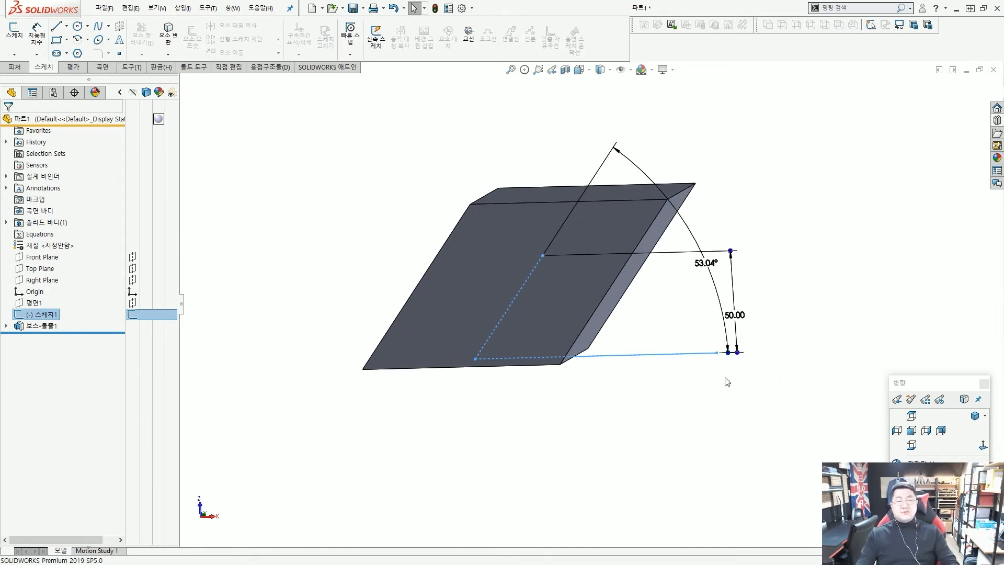
{"action": "left_click", "coordinate": [683, 380]}
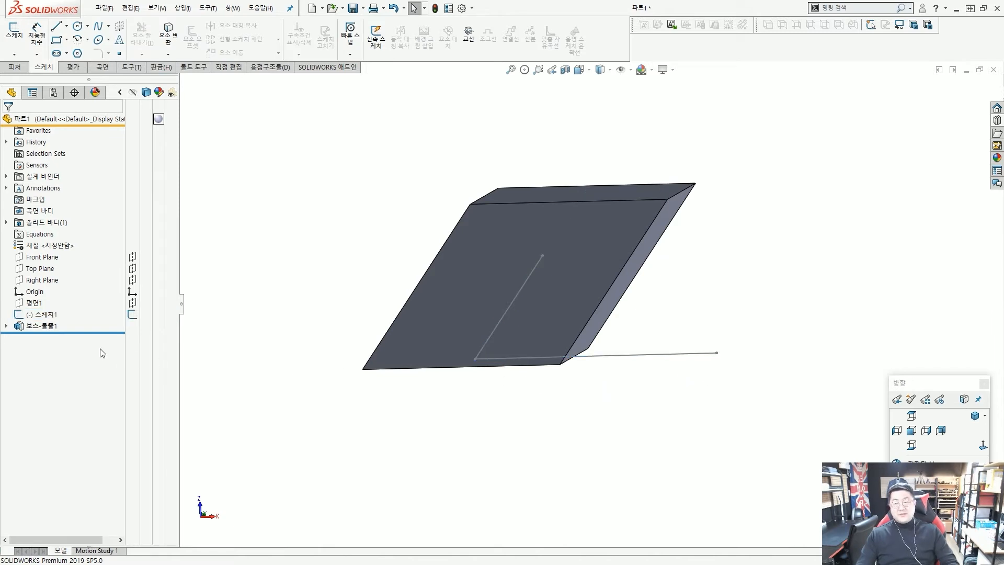
Delete the slanted boss extrusion while keeping its absorbed rectangle sketch.
{"action": "left_click", "coordinate": [41, 328]}
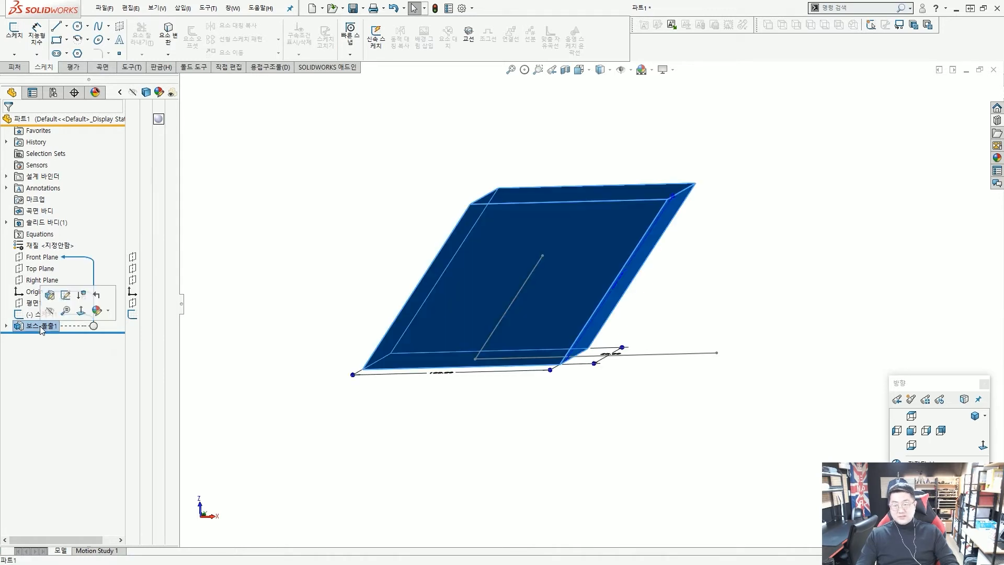
{"action": "key", "text": "Delete"}
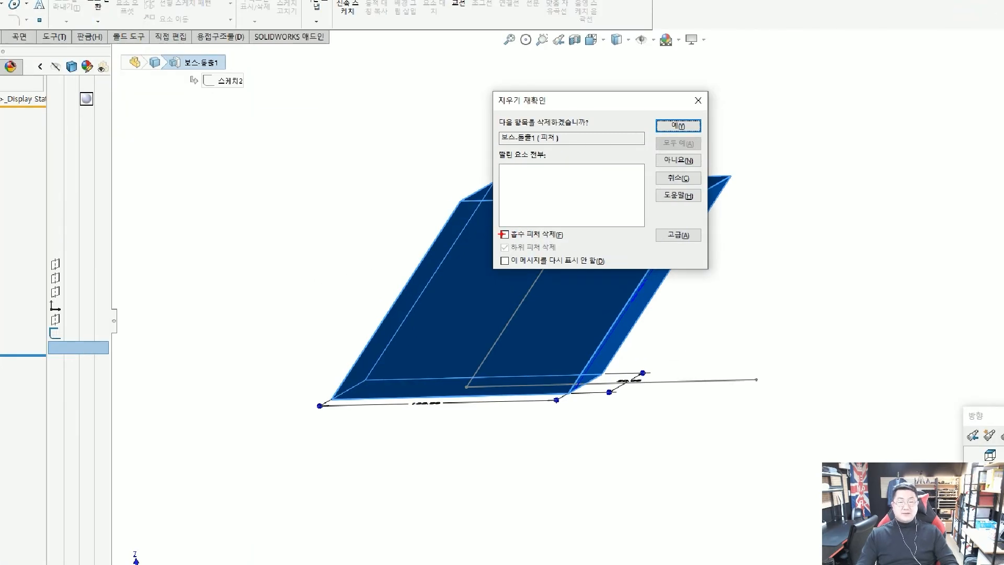
{"action": "left_click", "coordinate": [504, 234]}
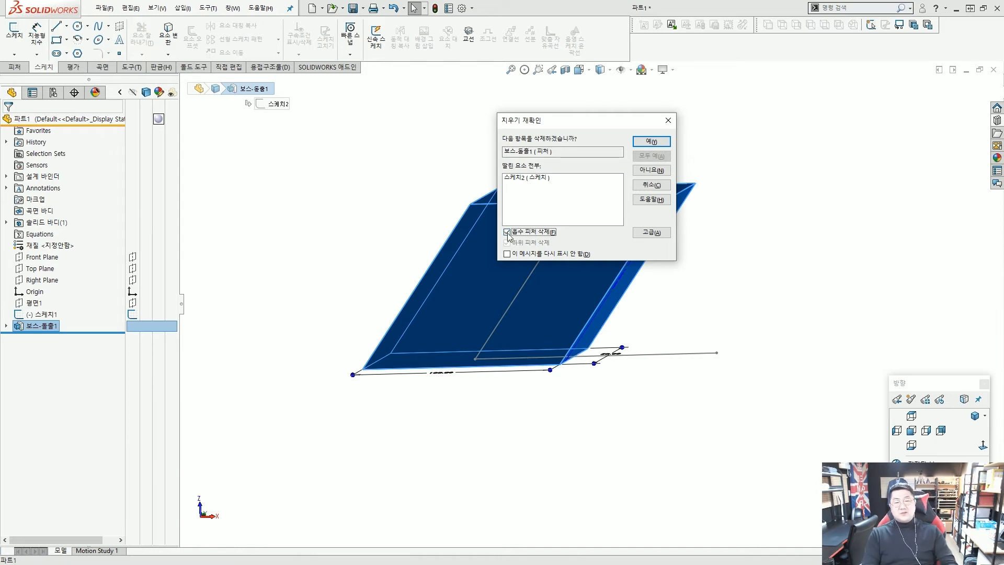
{"action": "left_click", "coordinate": [507, 232]}
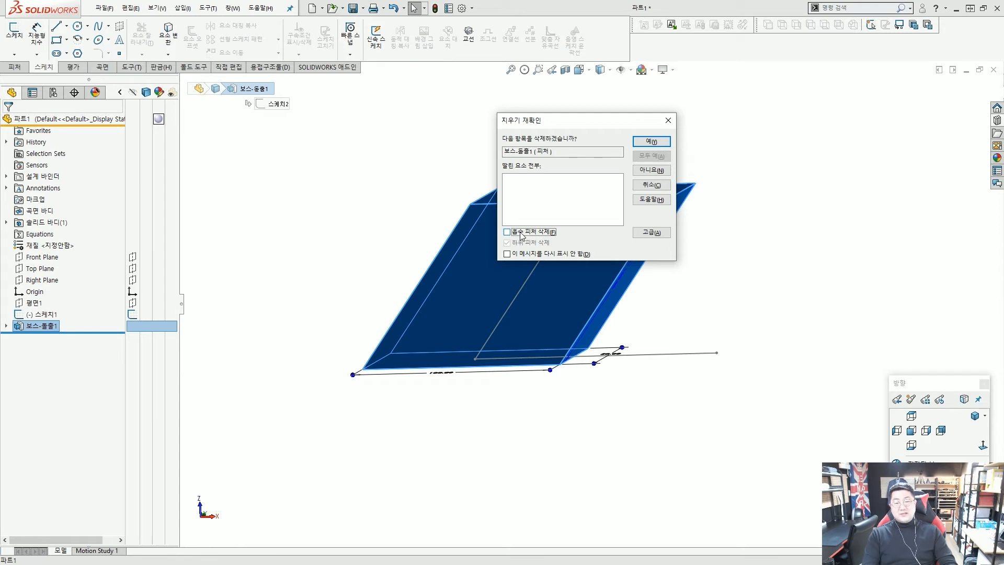
{"action": "key", "text": "ctrl+2"}
{"action": "left_click_drag", "start_coordinate": [541, 235], "coordinate": [536, 244]}
{"action": "key", "text": "Escape"}
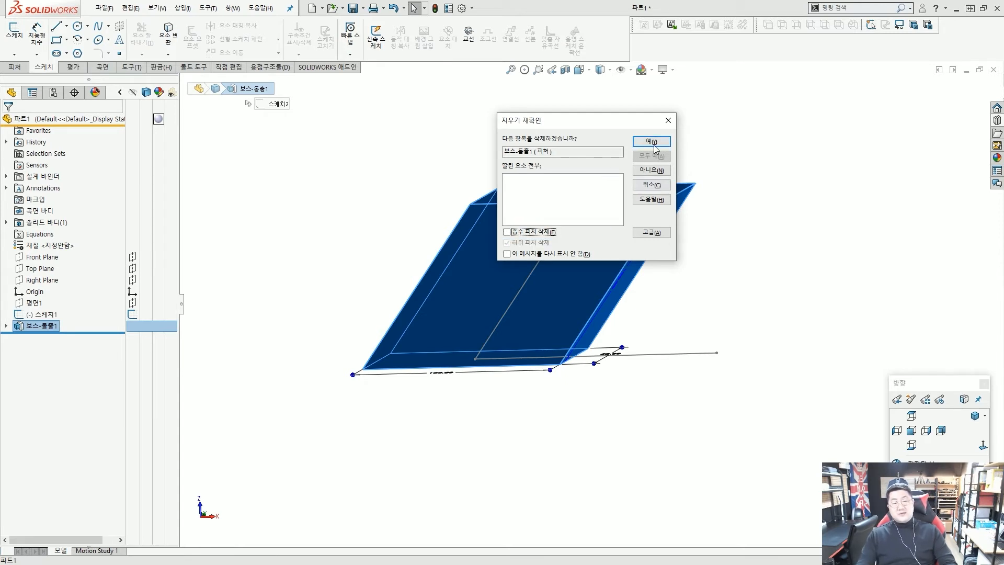
{"action": "left_click", "coordinate": [651, 141]}
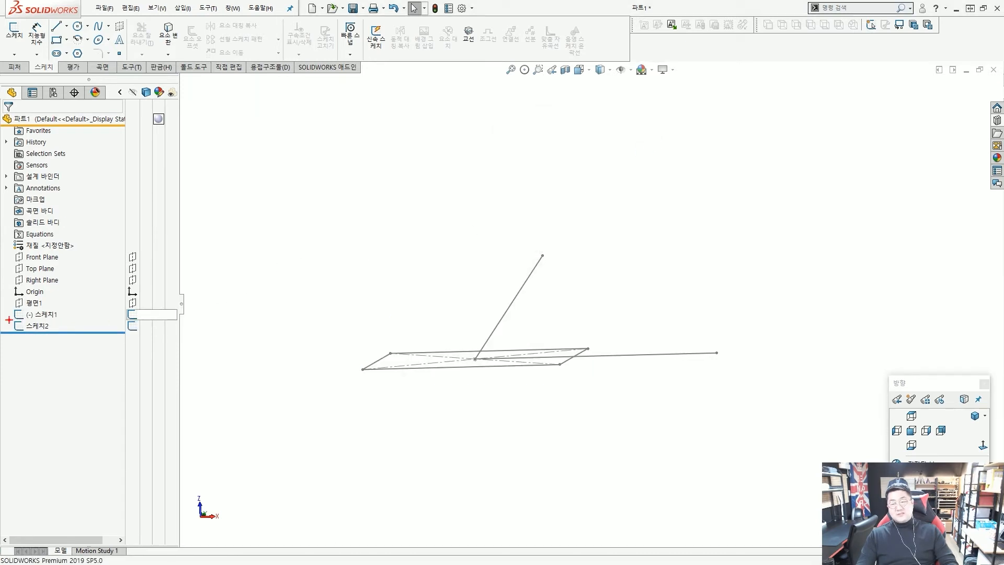
Show the reference plane 평면1 above the two sketches.
{"action": "left_click_drag", "start_coordinate": [9, 319], "coordinate": [52, 332]}
{"action": "left_click_drag", "start_coordinate": [13, 299], "coordinate": [61, 311]}
{"action": "key", "text": "Escape"}
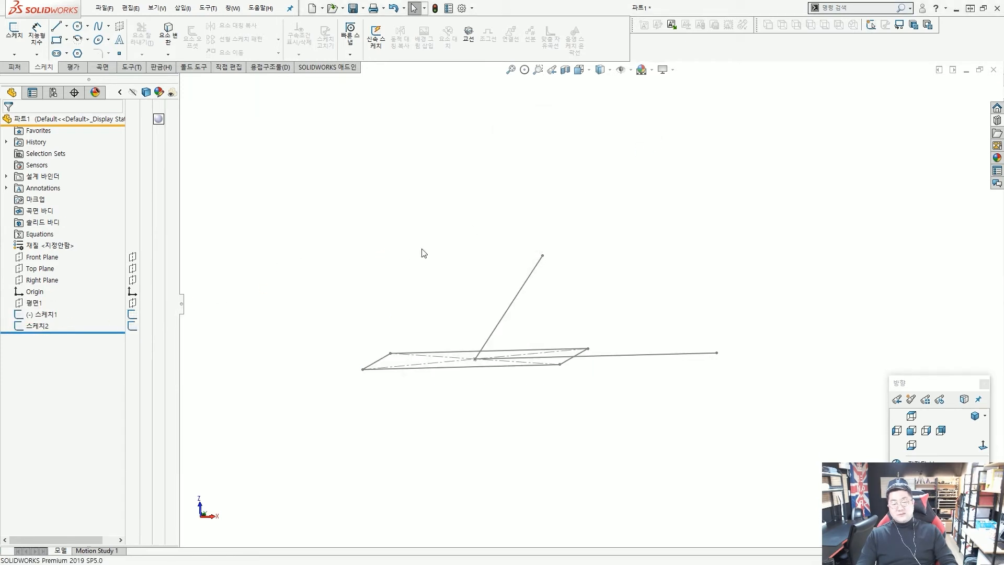
{"action": "middle_click_drag", "start_coordinate": [423, 253], "coordinate": [453, 274]}
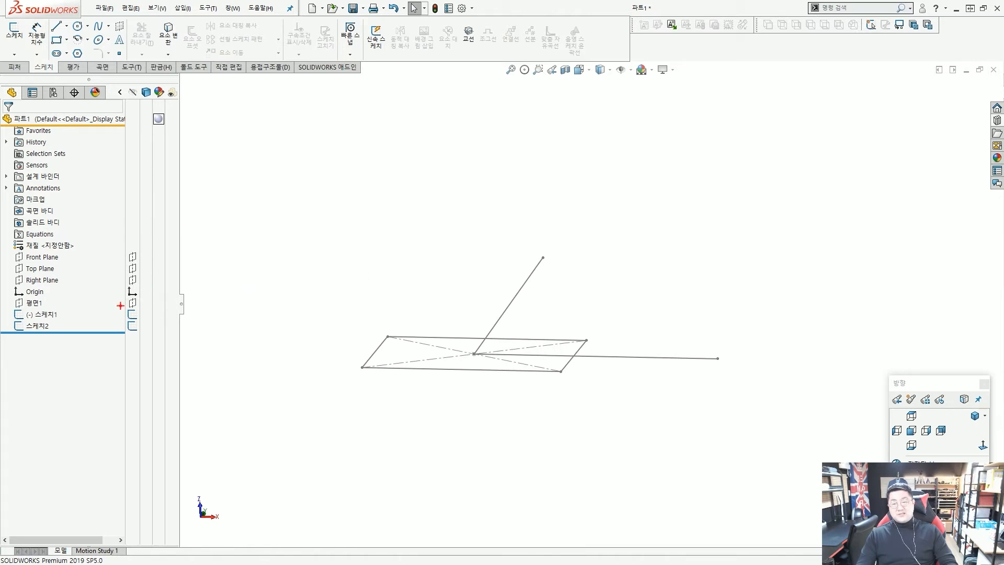
{"action": "left_click_drag", "start_coordinate": [121, 292], "coordinate": [146, 312]}
{"action": "left_click_drag", "start_coordinate": [251, 343], "coordinate": [147, 312]}
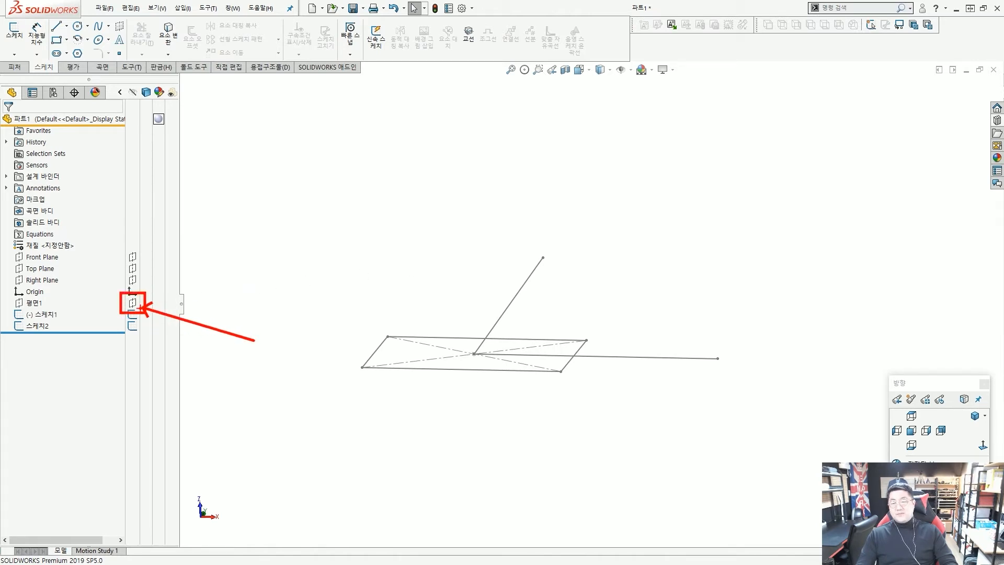
{"action": "key", "text": "Escape"}
{"action": "left_click", "coordinate": [132, 304]}
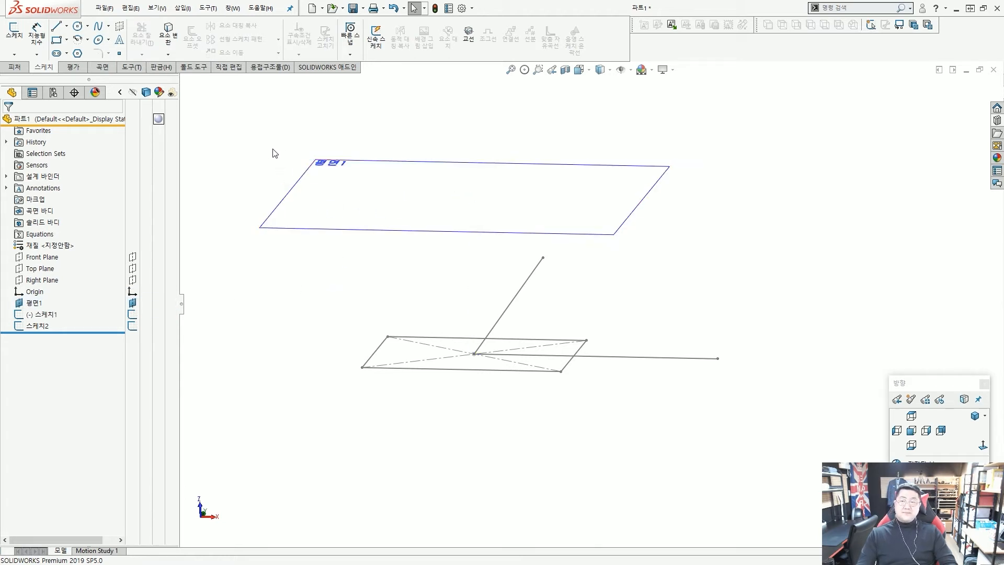
Start a Boss-Extrude using the rectangle sketch as the profile.
{"action": "left_click", "coordinate": [14, 68]}
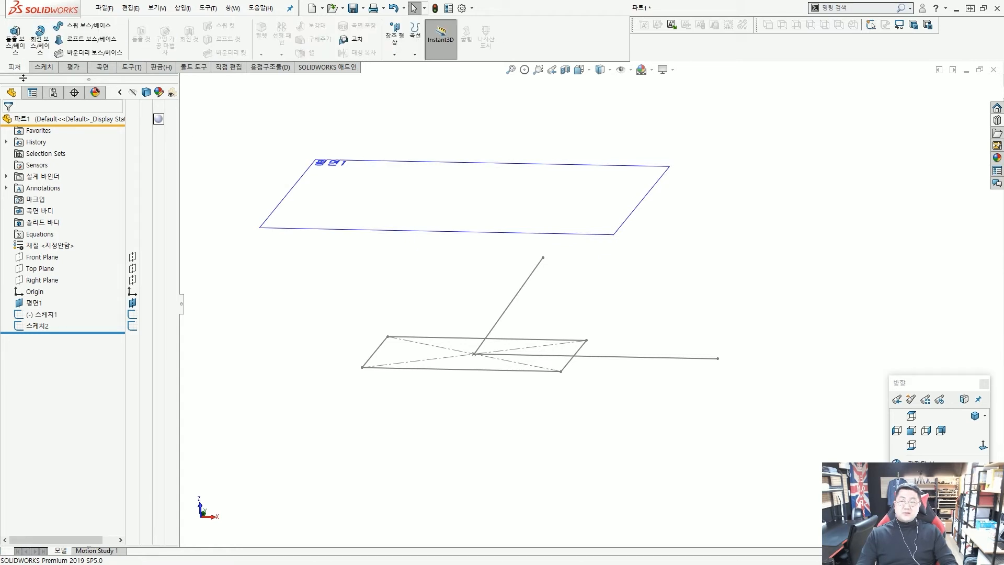
{"action": "left_click", "coordinate": [18, 50]}
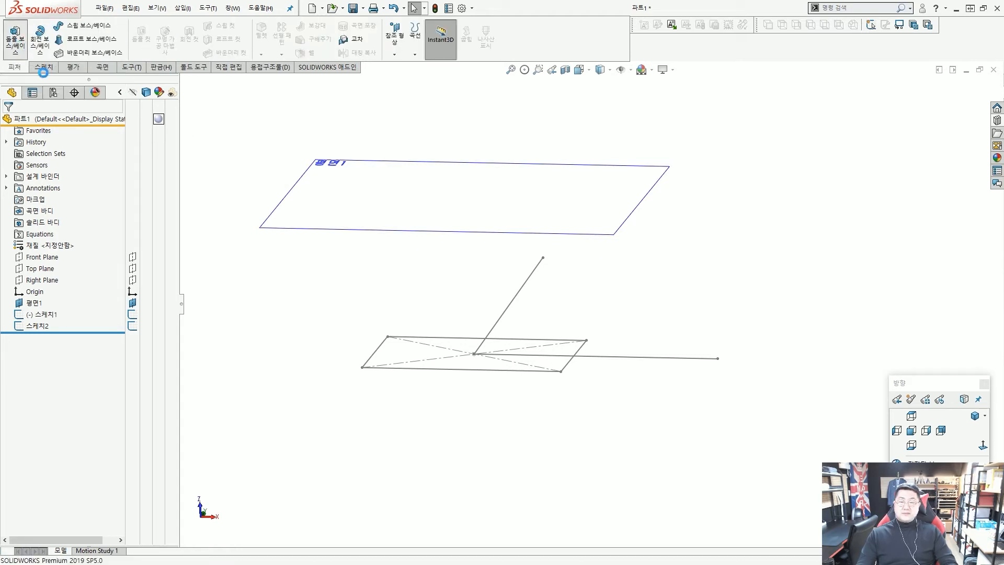
{"action": "key", "text": "Escape"}
{"action": "left_click", "coordinate": [377, 346]}
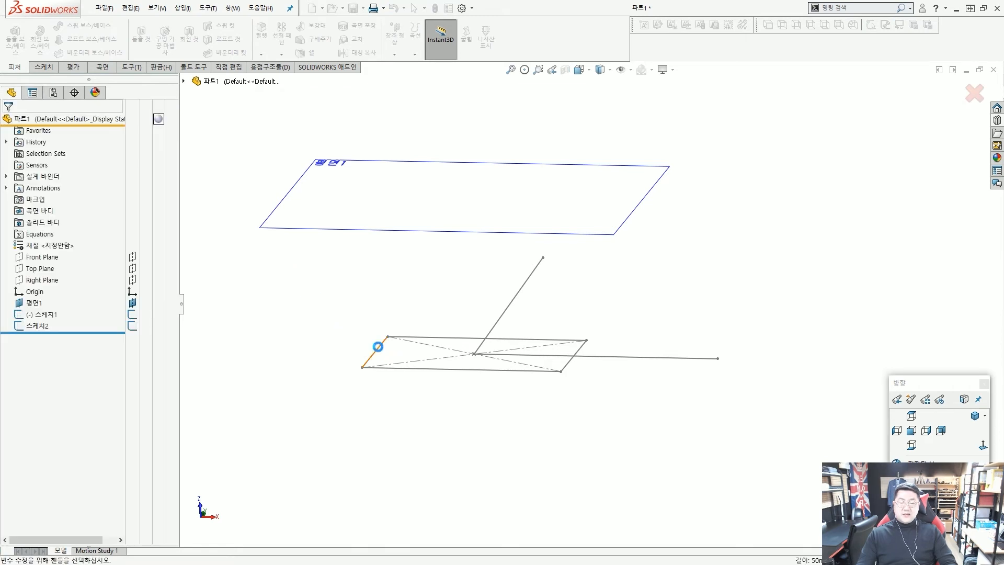
{"action": "key", "text": "Return"}
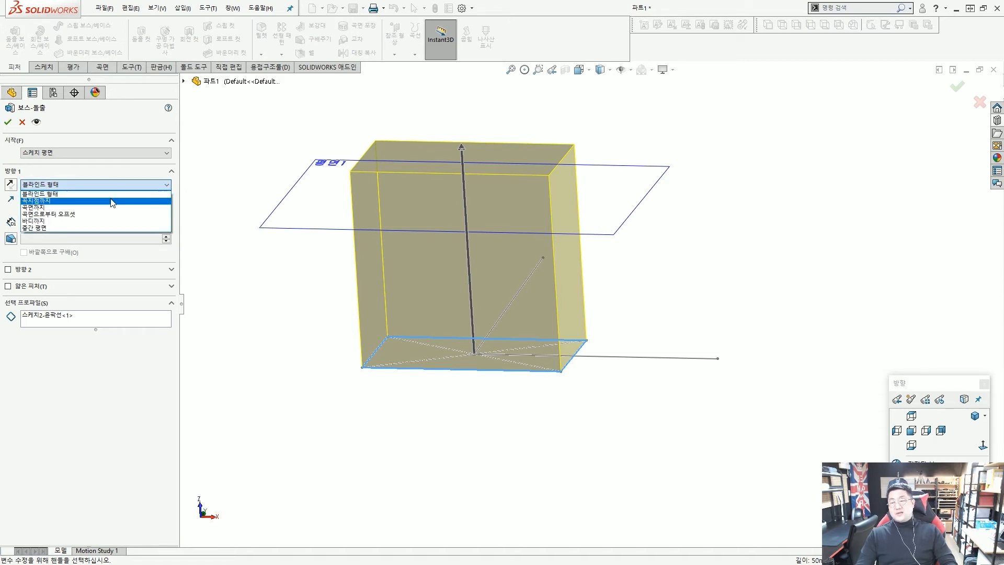
Set the extrusion's Direction 1 end condition to 꼭지점까지 (Up To Vertex), ending at the diagonal line's upper endpoint.
{"action": "left_click", "coordinate": [112, 201]}
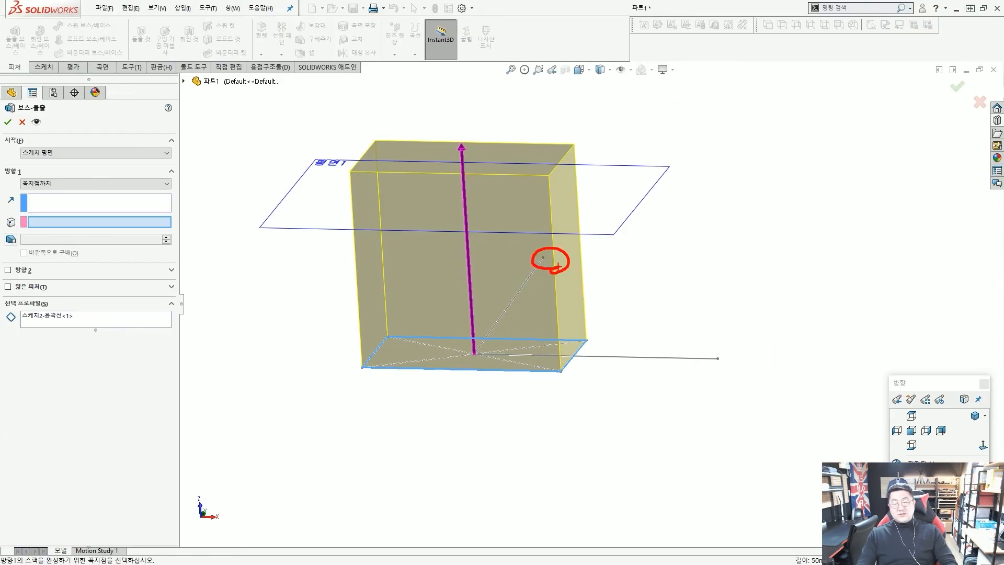
{"action": "left_click", "coordinate": [543, 258]}
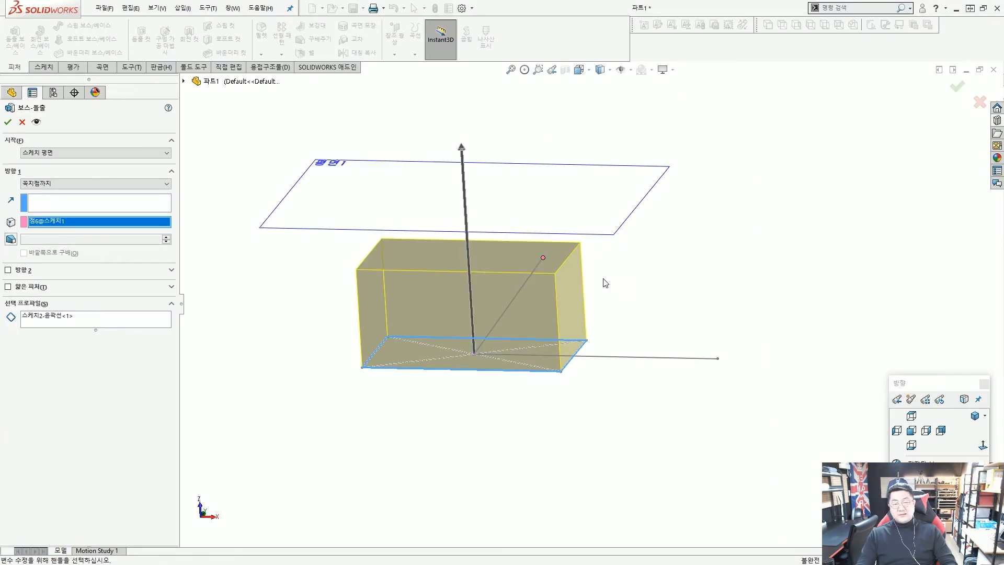
{"action": "key", "text": "ctrl+1"}
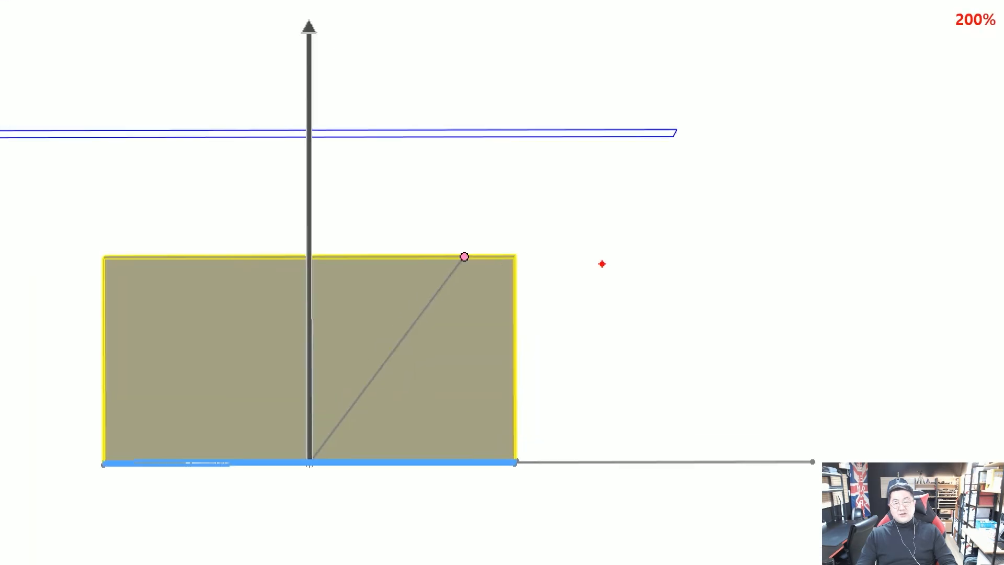
{"action": "left_click_drag", "start_coordinate": [483, 256], "coordinate": [663, 266]}
{"action": "mouse_move", "coordinate": [601, 267]}
{"action": "left_mouse_down"}
{"action": "mouse_move", "coordinate": [596, 444]}
{"action": "mouse_move", "coordinate": [617, 391]}
{"action": "left_mouse_up"}
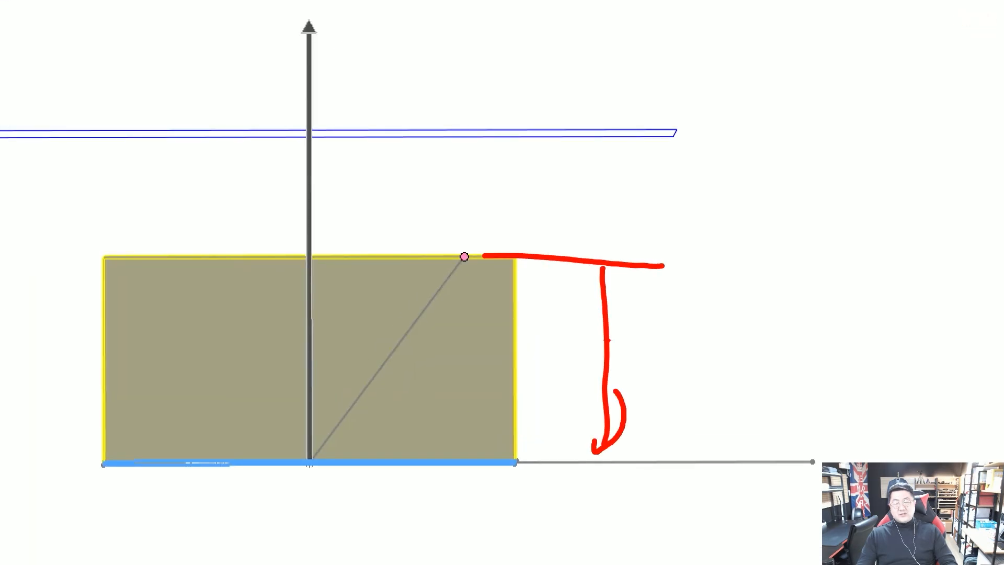
{"action": "key", "text": "Escape"}
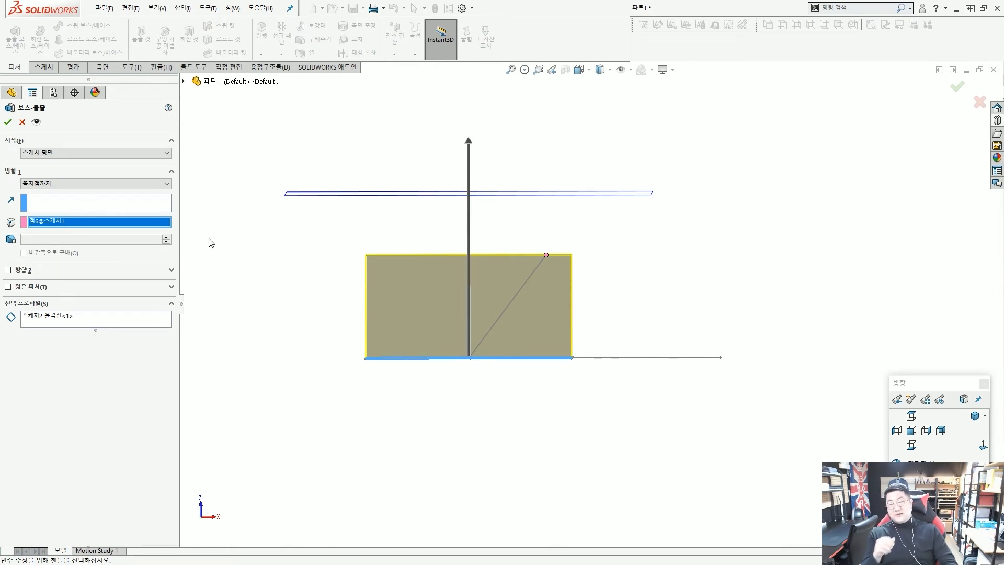
Set the extrusion's Direction 1 end condition to 곡면까지 (Up To Surface), ending at reference plane 평면1.
{"action": "left_click", "coordinate": [148, 184]}
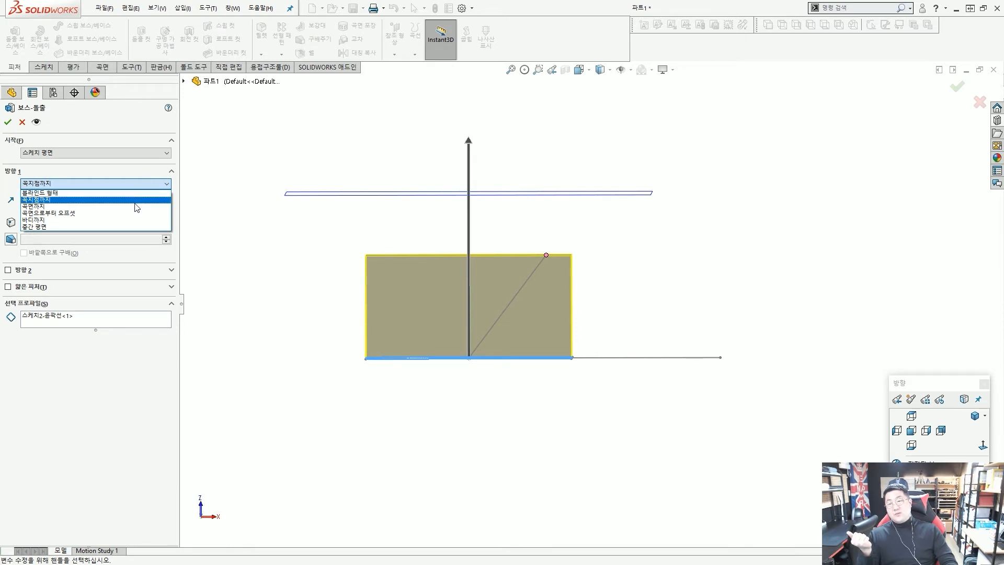
{"action": "left_click", "coordinate": [139, 206]}
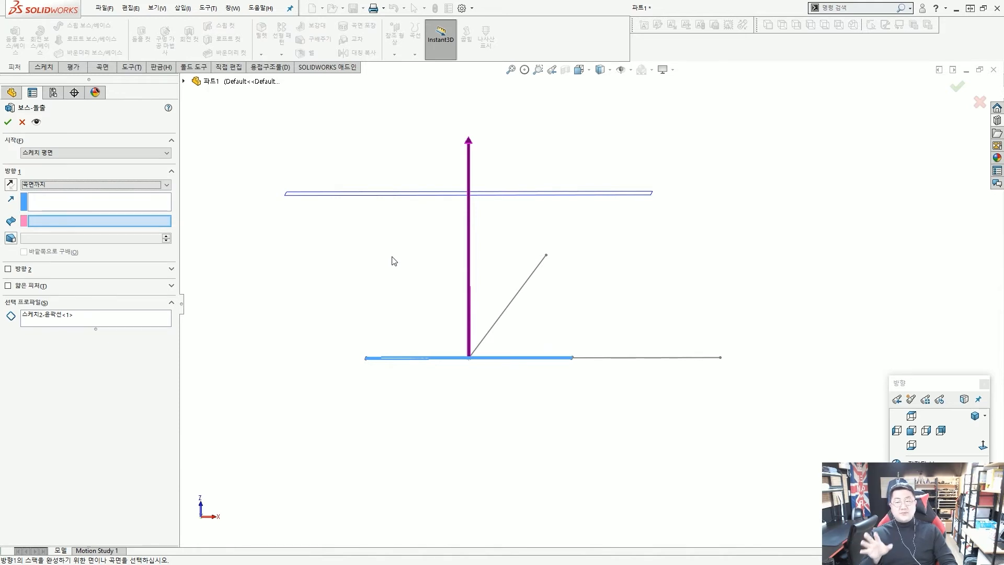
{"action": "middle_click_drag", "start_coordinate": [390, 260], "coordinate": [536, 239]}
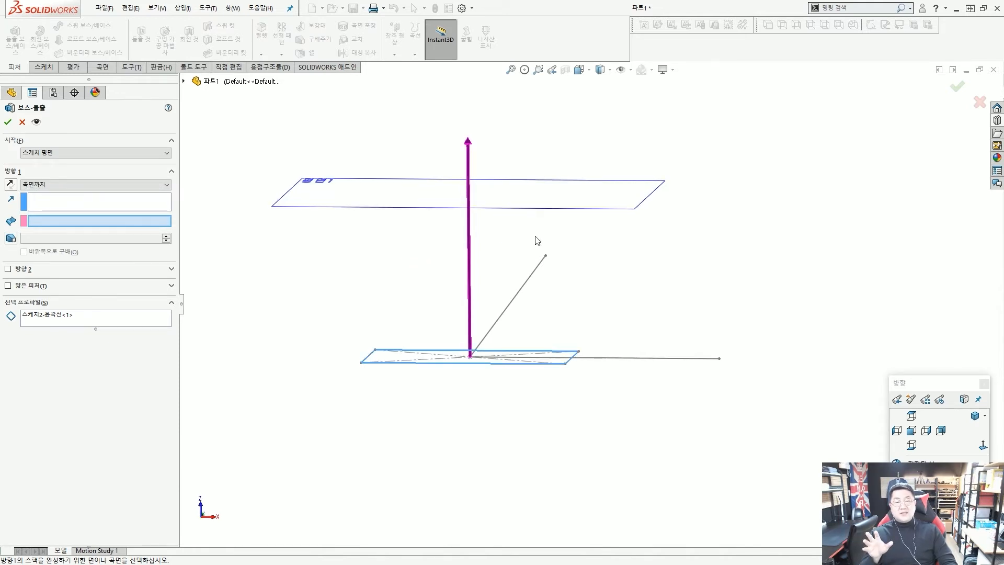
{"action": "left_click", "coordinate": [584, 210]}
{"action": "middle_click_drag", "start_coordinate": [614, 227], "coordinate": [616, 213]}
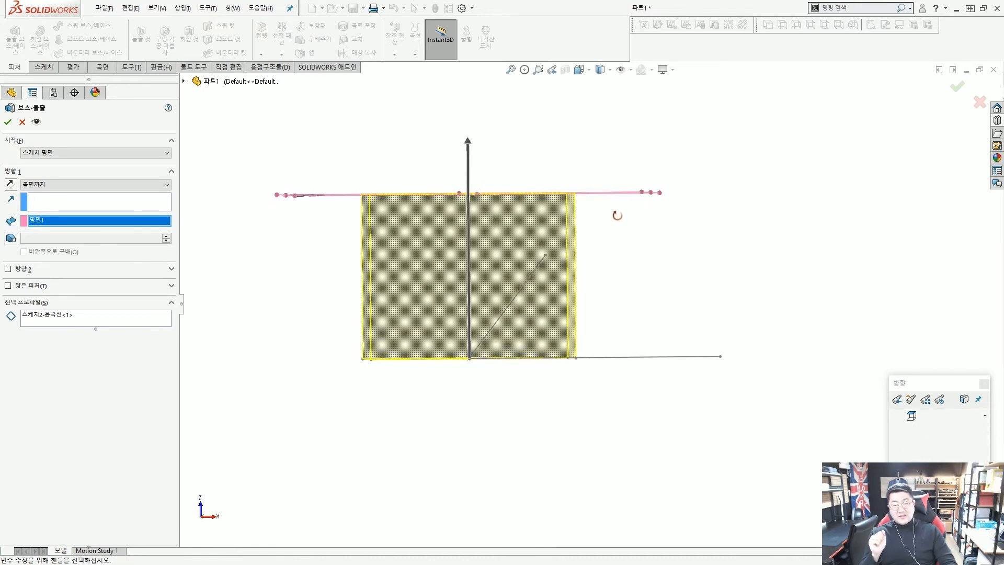
{"action": "mouse_move", "coordinate": [636, 207]}
{"action": "left_mouse_down"}
{"action": "mouse_move", "coordinate": [650, 206]}
{"action": "mouse_move", "coordinate": [637, 104]}
{"action": "mouse_move", "coordinate": [654, 127]}
{"action": "left_mouse_up"}
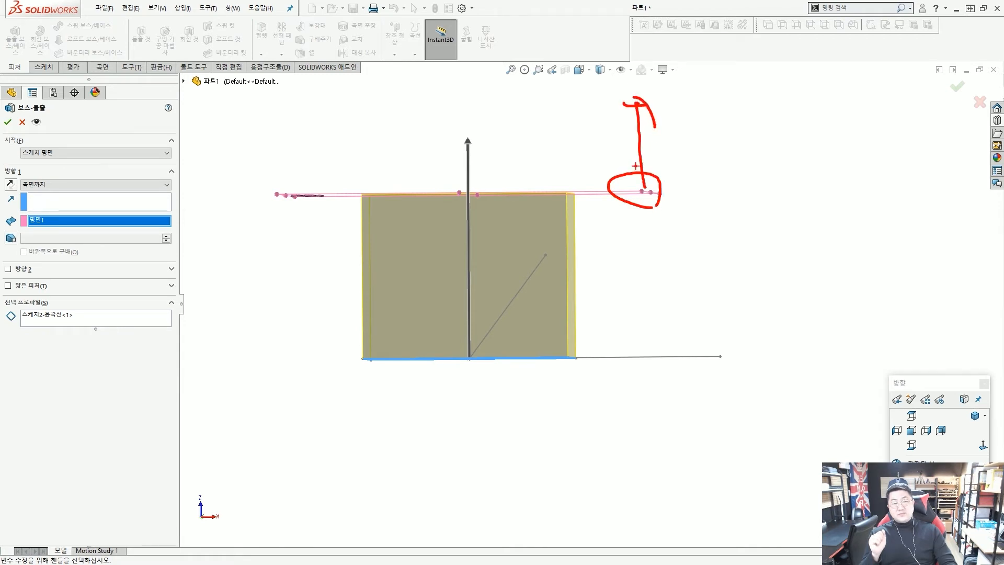
{"action": "mouse_move", "coordinate": [589, 253]}
{"action": "left_mouse_down"}
{"action": "mouse_move", "coordinate": [426, 253]}
{"action": "mouse_move", "coordinate": [481, 271]}
{"action": "left_mouse_up"}
{"action": "left_click_drag", "start_coordinate": [547, 309], "coordinate": [557, 102]}
{"action": "mouse_move", "coordinate": [523, 122]}
{"action": "left_mouse_down"}
{"action": "mouse_move", "coordinate": [556, 102]}
{"action": "mouse_move", "coordinate": [571, 137]}
{"action": "left_mouse_up"}
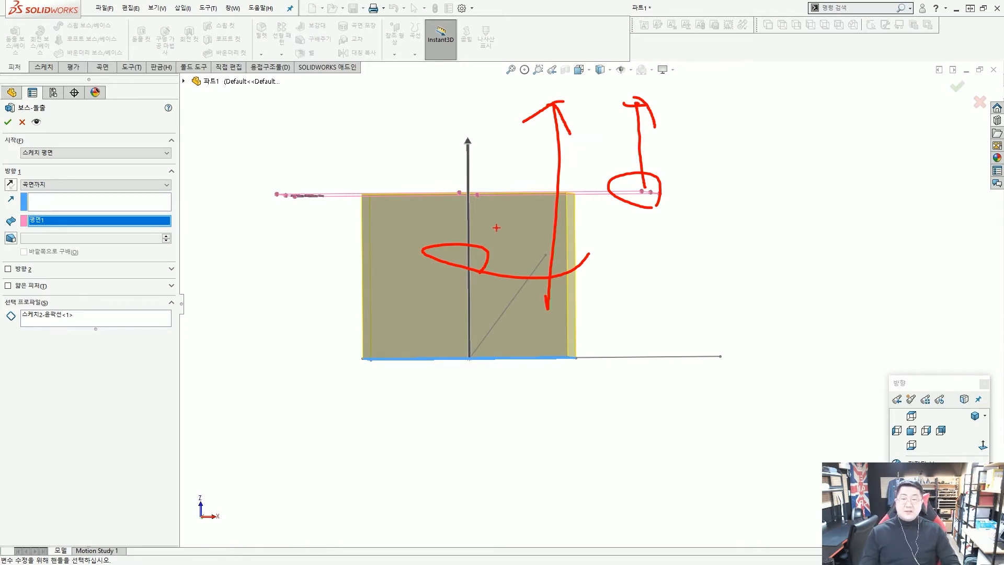
{"action": "key", "text": "Escape"}
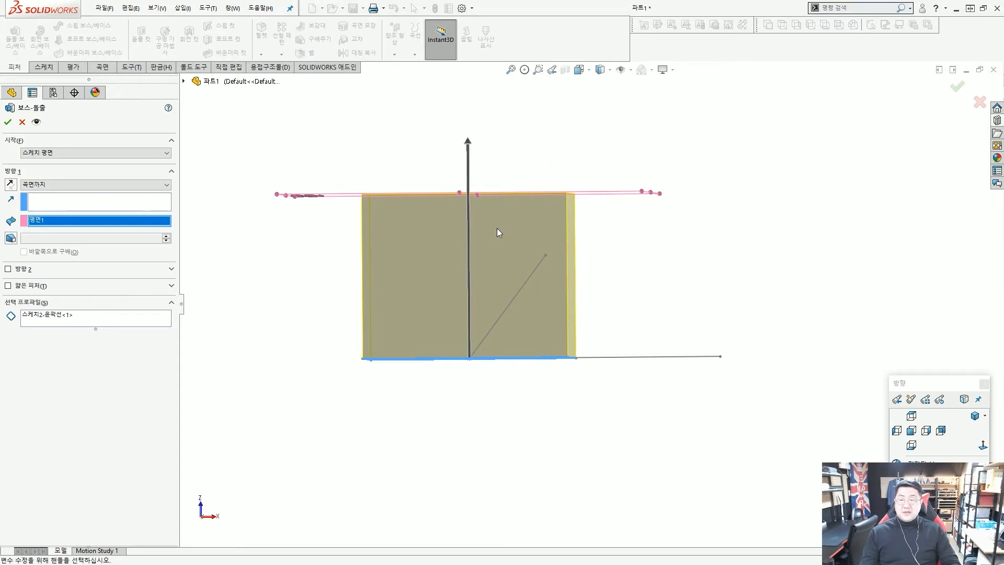
Set the extrusion's Direction 1 end condition to 블라인드 형태 (Blind) with a depth of 50 mm.
{"action": "left_click", "coordinate": [98, 185]}
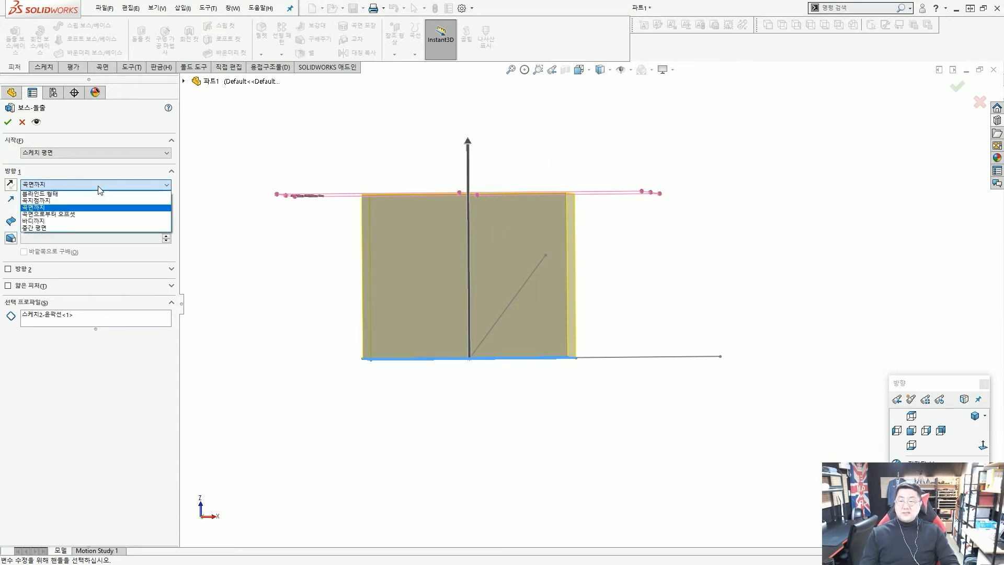
{"action": "left_click", "coordinate": [96, 194]}
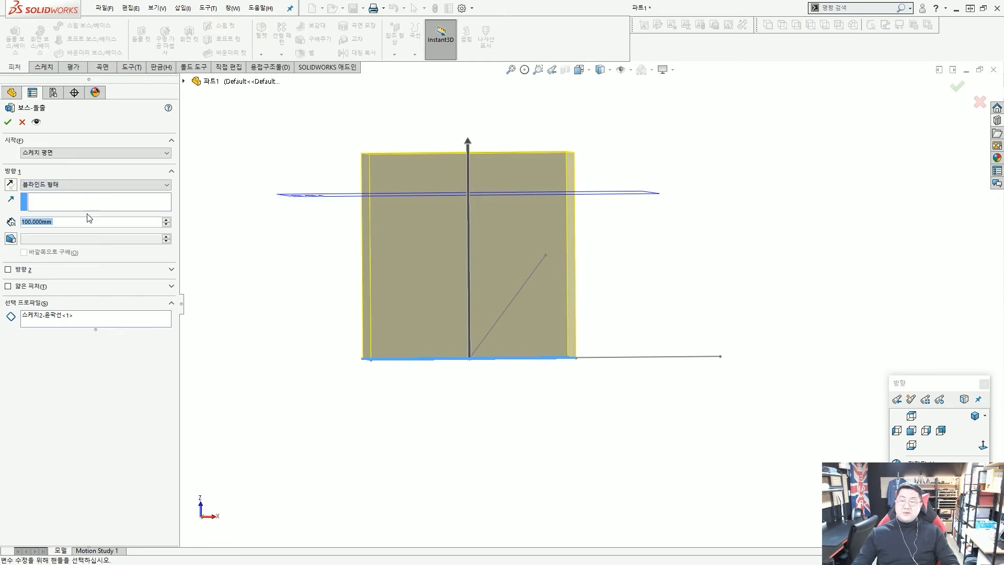
{"action": "type", "text": "50"}
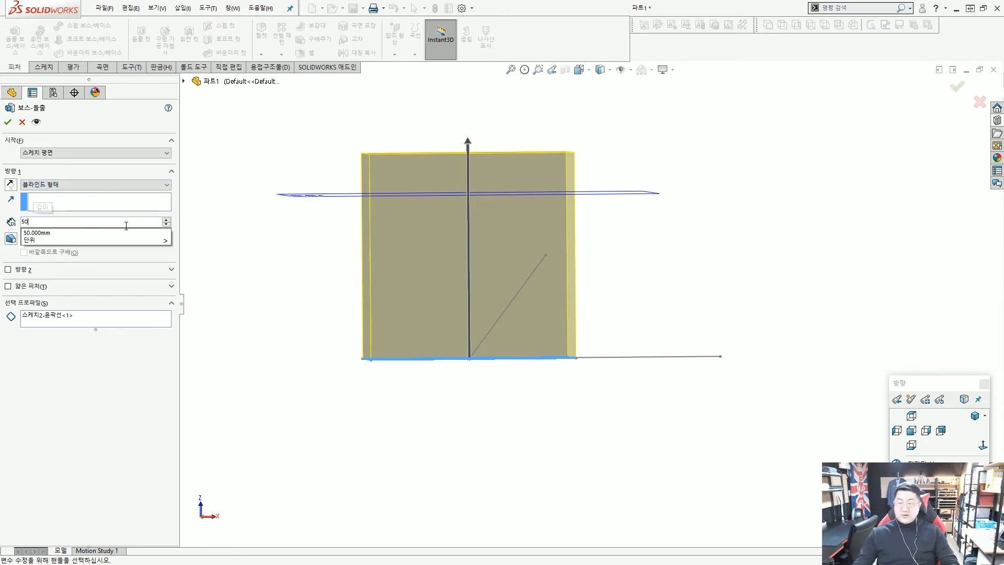
{"action": "key", "text": "Return"}
{"action": "middle_click_drag", "start_coordinate": [336, 234], "coordinate": [330, 251]}
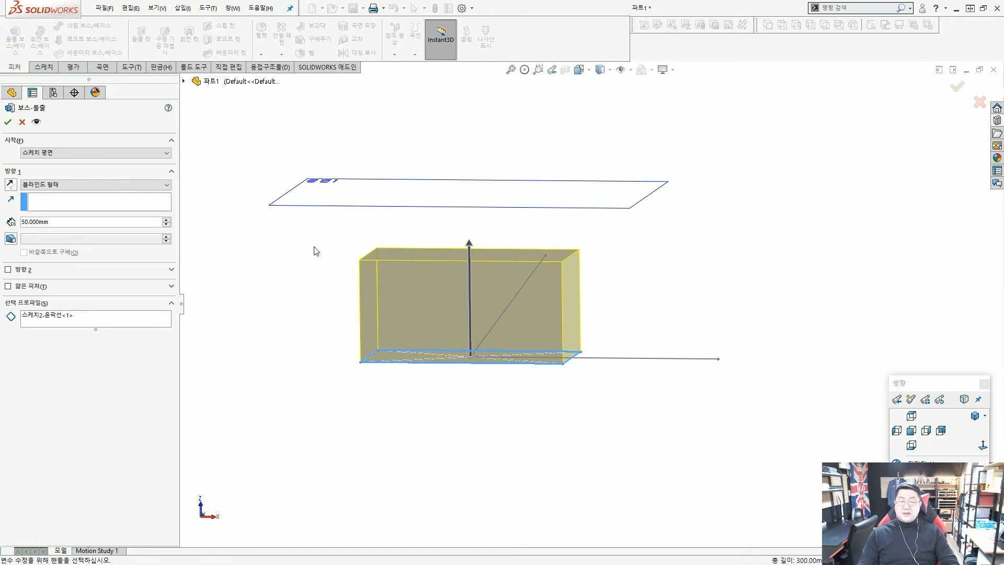
{"action": "middle_click_drag", "start_coordinate": [412, 333], "coordinate": [410, 349]}
{"action": "mouse_move", "coordinate": [393, 338]}
{"action": "left_mouse_down"}
{"action": "mouse_move", "coordinate": [365, 354]}
{"action": "mouse_move", "coordinate": [595, 347]}
{"action": "mouse_move", "coordinate": [362, 333]}
{"action": "left_mouse_up"}
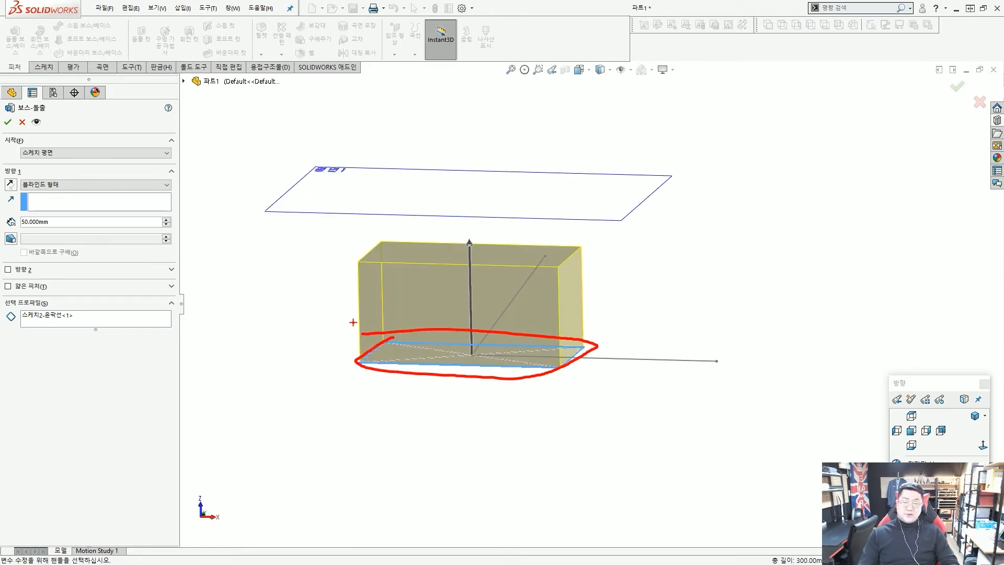
{"action": "key", "text": "e"}
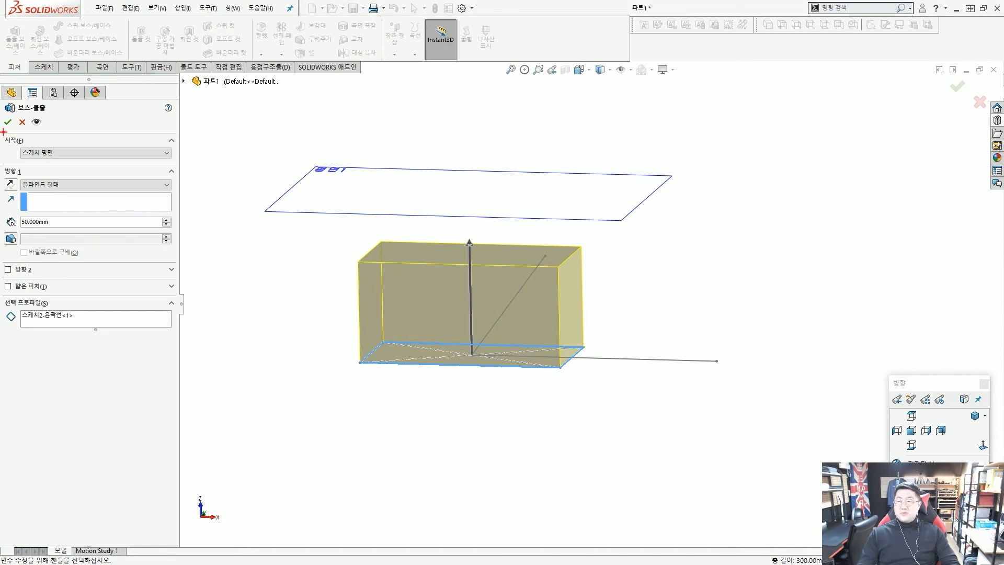
{"action": "mouse_move", "coordinate": [4, 132]}
{"action": "left_mouse_down"}
{"action": "mouse_move", "coordinate": [158, 173]}
{"action": "mouse_move", "coordinate": [188, 161]}
{"action": "mouse_move", "coordinate": [192, 179]}
{"action": "left_mouse_up"}
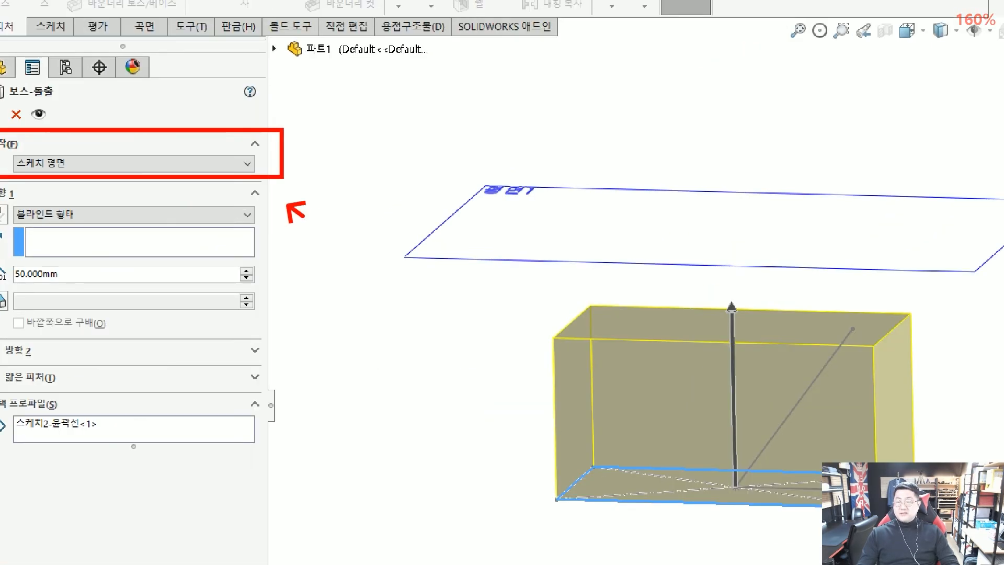
{"action": "left_click_drag", "start_coordinate": [305, 216], "coordinate": [245, 180]}
{"action": "mouse_move", "coordinate": [89, 137]}
{"action": "left_mouse_down"}
{"action": "mouse_move", "coordinate": [51, 146]}
{"action": "mouse_move", "coordinate": [89, 152]}
{"action": "left_mouse_up"}
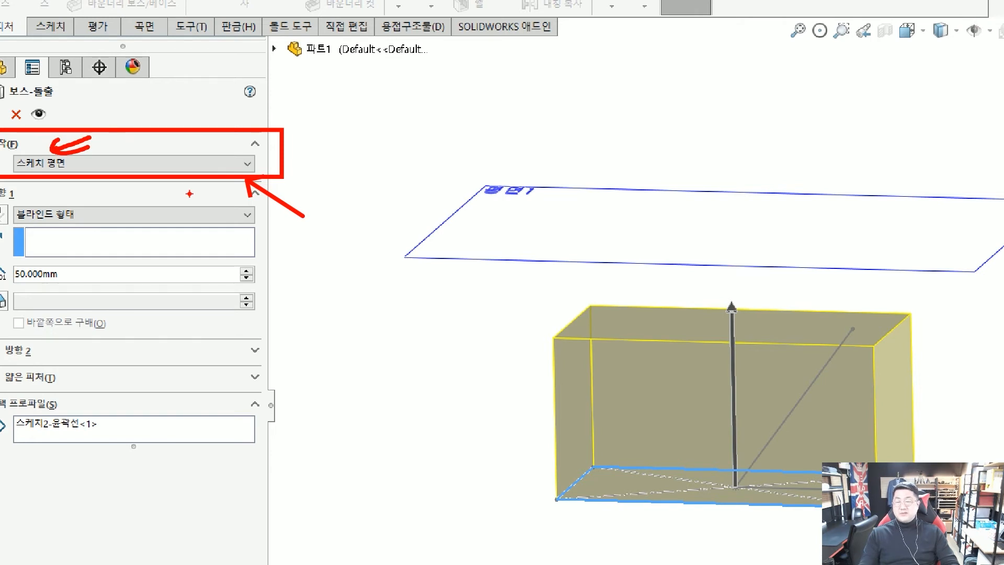
{"action": "key", "text": "Escape"}
Set the extrusion's start condition to 면/평면 선택 (Surface/Face/Plane), starting from reference plane 평면1.
{"action": "left_click", "coordinate": [189, 166]}
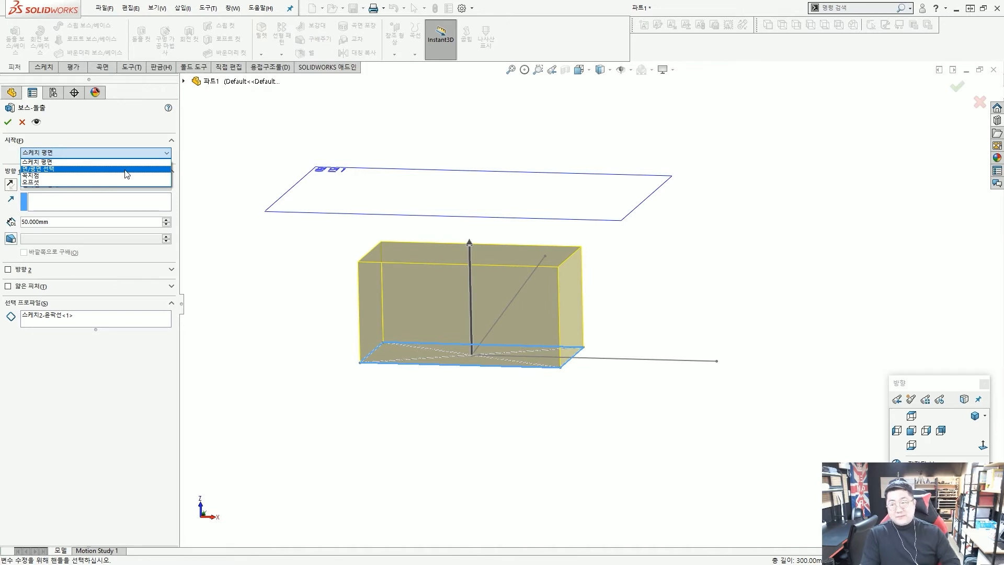
{"action": "left_click", "coordinate": [126, 170]}
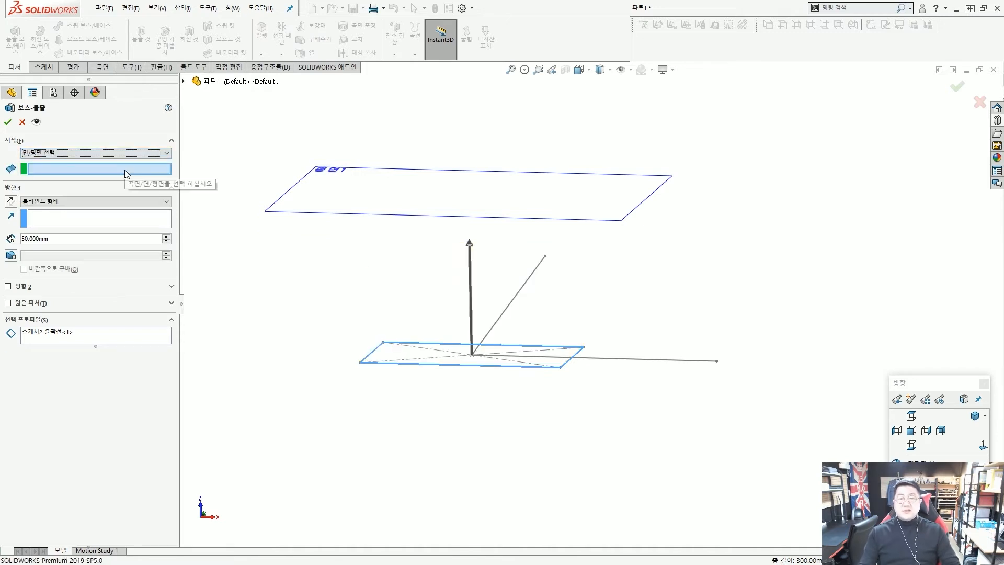
{"action": "left_click", "coordinate": [410, 199]}
{"action": "middle_click_drag", "start_coordinate": [489, 220], "coordinate": [488, 199]}
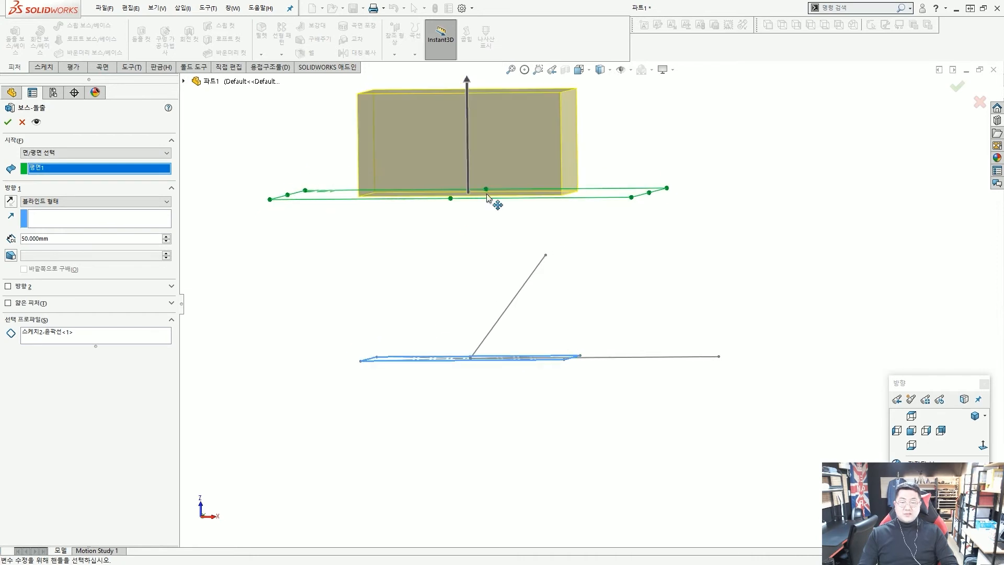
{"action": "mouse_move", "coordinate": [398, 344]}
{"action": "left_mouse_down"}
{"action": "mouse_move", "coordinate": [517, 342]}
{"action": "mouse_move", "coordinate": [477, 344]}
{"action": "left_mouse_up"}
{"action": "left_click_drag", "start_coordinate": [470, 187], "coordinate": [459, 390]}
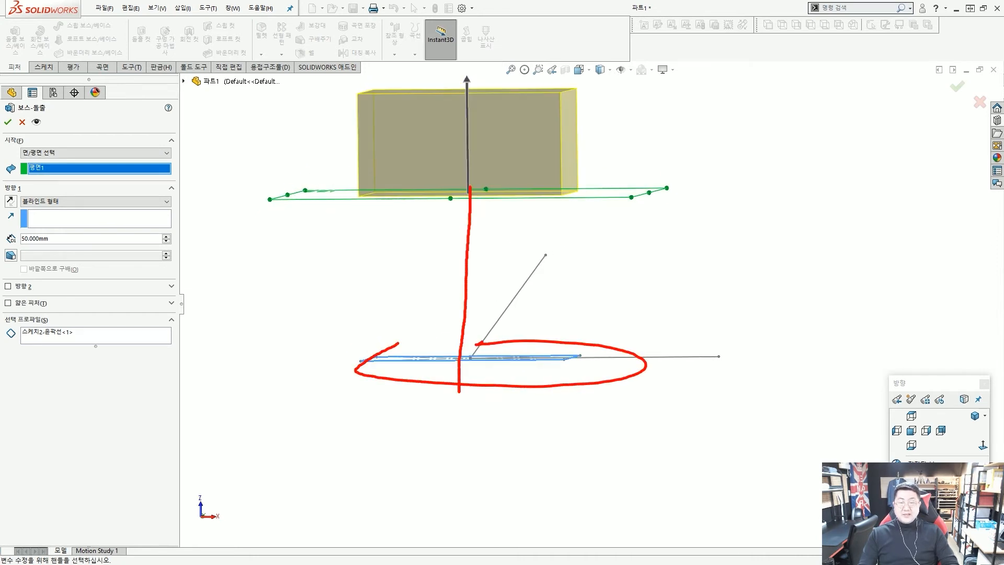
{"action": "mouse_move", "coordinate": [448, 200]}
{"action": "left_mouse_down"}
{"action": "mouse_move", "coordinate": [496, 207]}
{"action": "mouse_move", "coordinate": [355, 186]}
{"action": "mouse_move", "coordinate": [561, 174]}
{"action": "left_mouse_up"}
{"action": "left_click_drag", "start_coordinate": [477, 219], "coordinate": [504, 122]}
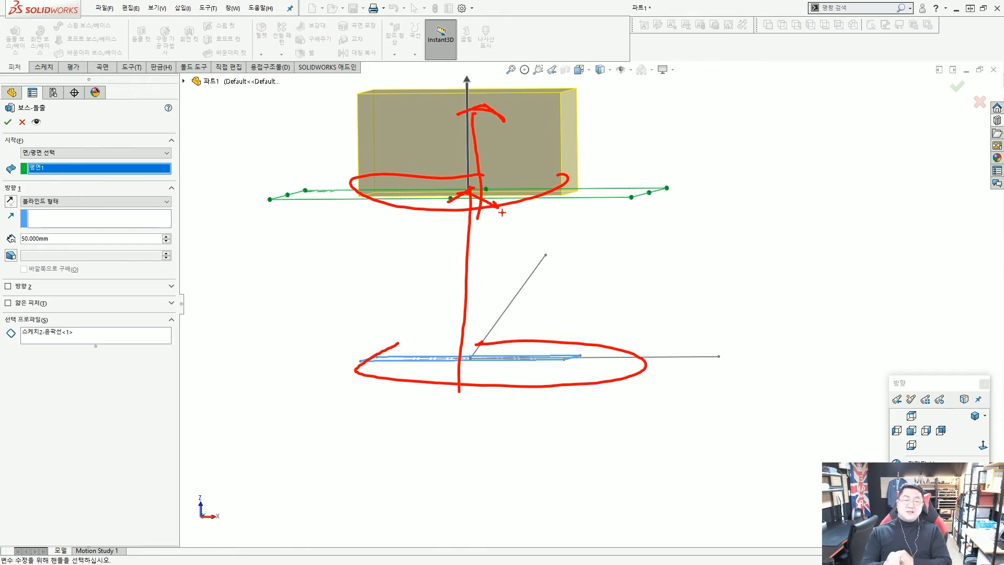
{"action": "mouse_move", "coordinate": [584, 215]}
{"action": "left_mouse_down"}
{"action": "mouse_move", "coordinate": [619, 216]}
{"action": "mouse_move", "coordinate": [592, 199]}
{"action": "left_mouse_up"}
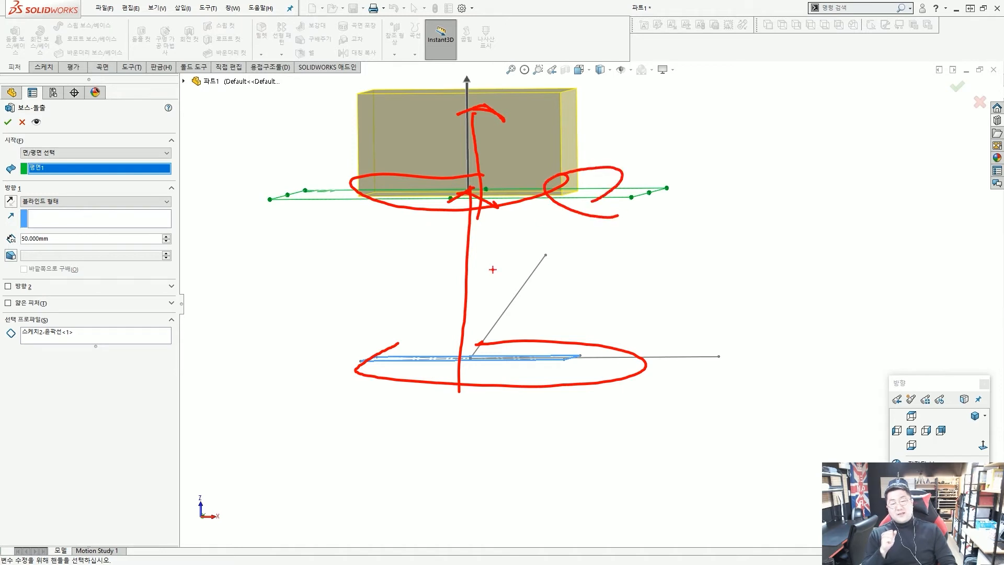
{"action": "left_click_drag", "start_coordinate": [463, 372], "coordinate": [482, 204]}
{"action": "mouse_move", "coordinate": [438, 165]}
{"action": "left_mouse_down"}
{"action": "mouse_move", "coordinate": [617, 186]}
{"action": "mouse_move", "coordinate": [517, 179]}
{"action": "left_mouse_up"}
{"action": "left_click_drag", "start_coordinate": [567, 227], "coordinate": [513, 234]}
{"action": "left_click_drag", "start_coordinate": [470, 169], "coordinate": [493, 207]}
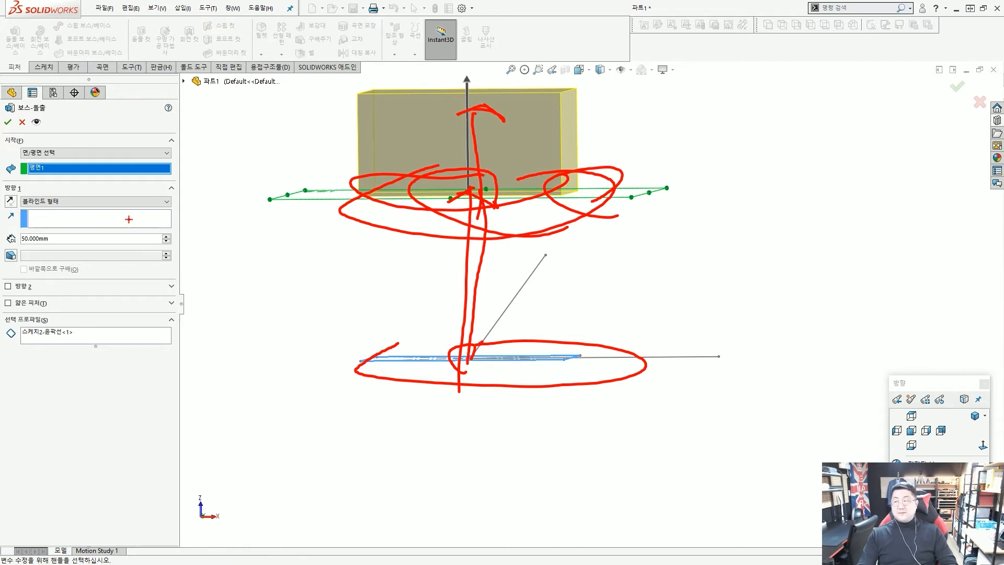
{"action": "key", "text": "Escape"}
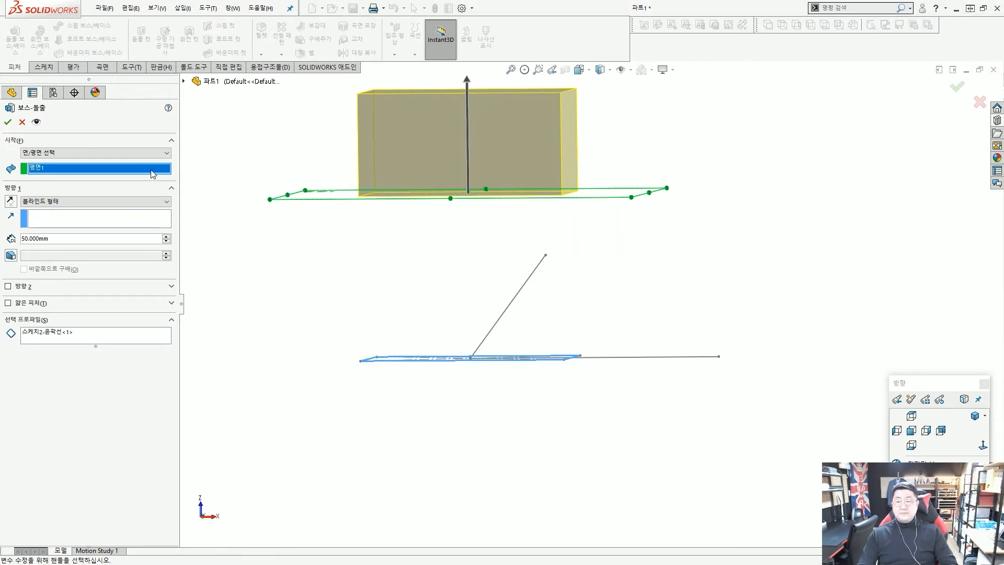
Set the extrusion's start condition to 꼭지점 (Vertex), starting from the diagonal line's upper endpoint.
{"action": "left_click", "coordinate": [143, 154]}
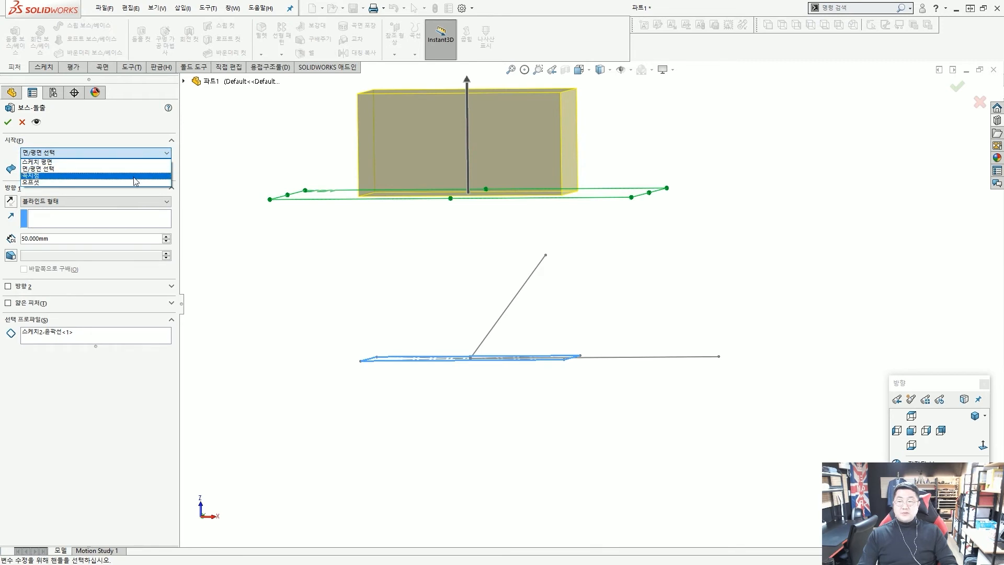
{"action": "left_click", "coordinate": [134, 177]}
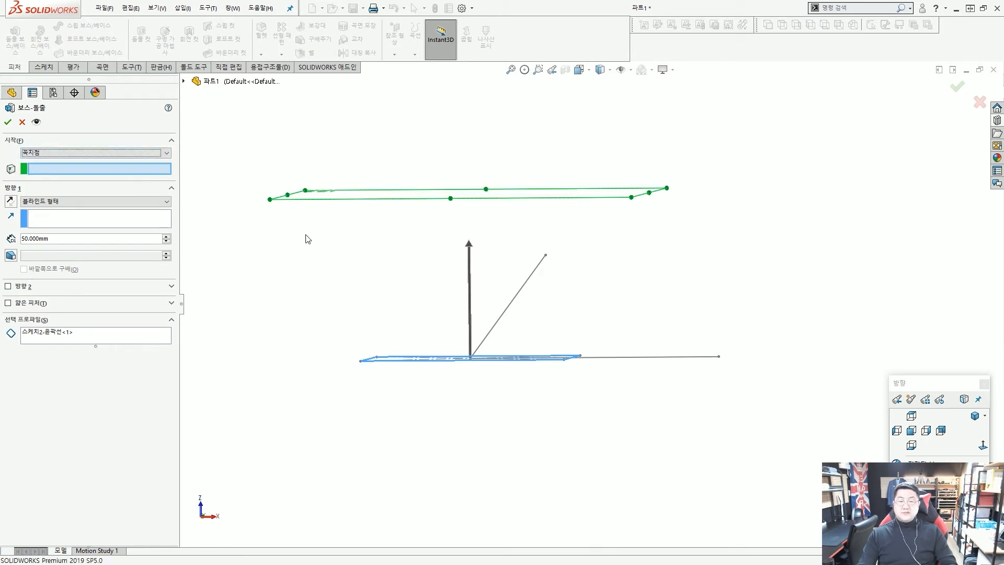
{"action": "middle_click_drag", "start_coordinate": [382, 253], "coordinate": [373, 264]}
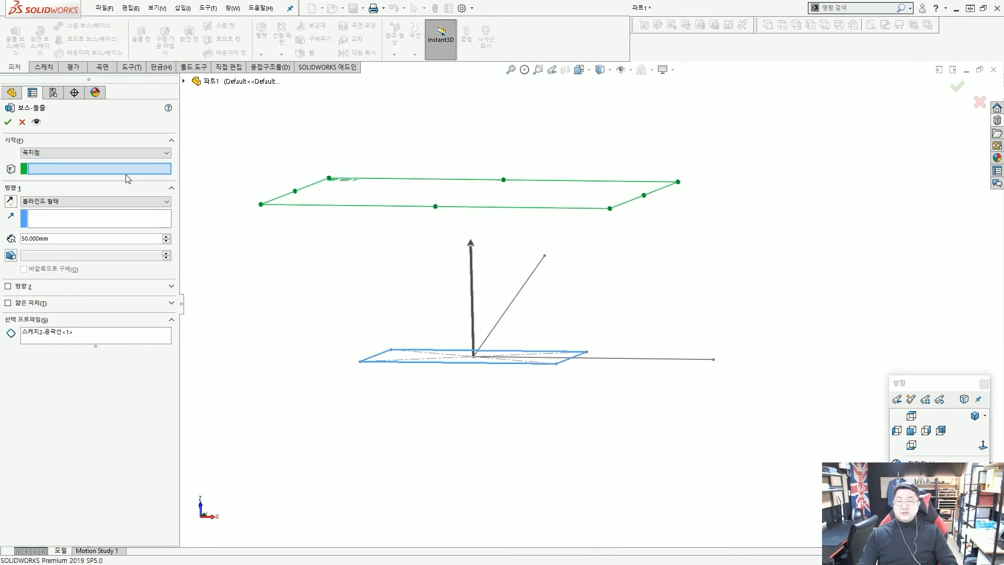
{"action": "left_click", "coordinate": [544, 255]}
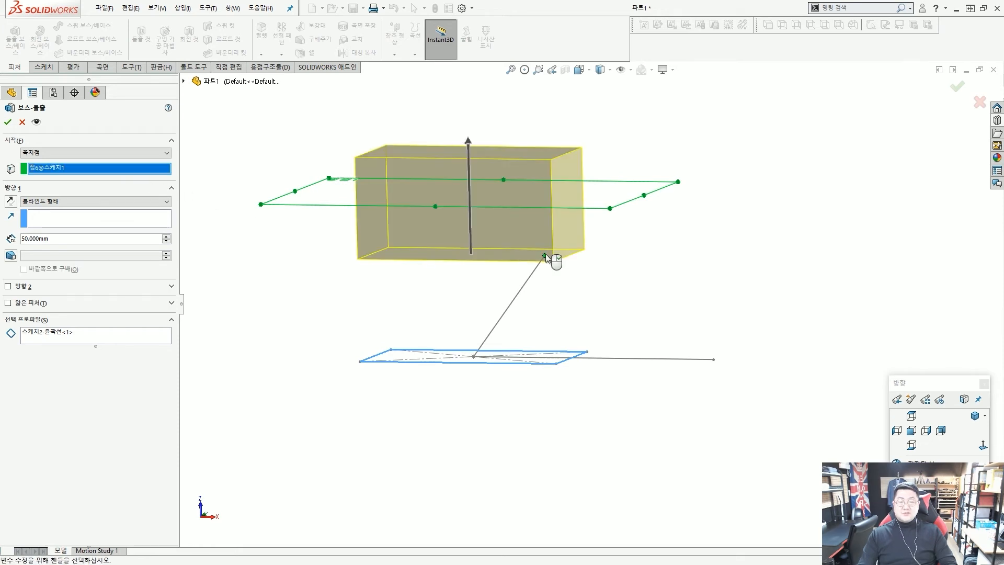
{"action": "middle_click_drag", "start_coordinate": [484, 255], "coordinate": [500, 240]}
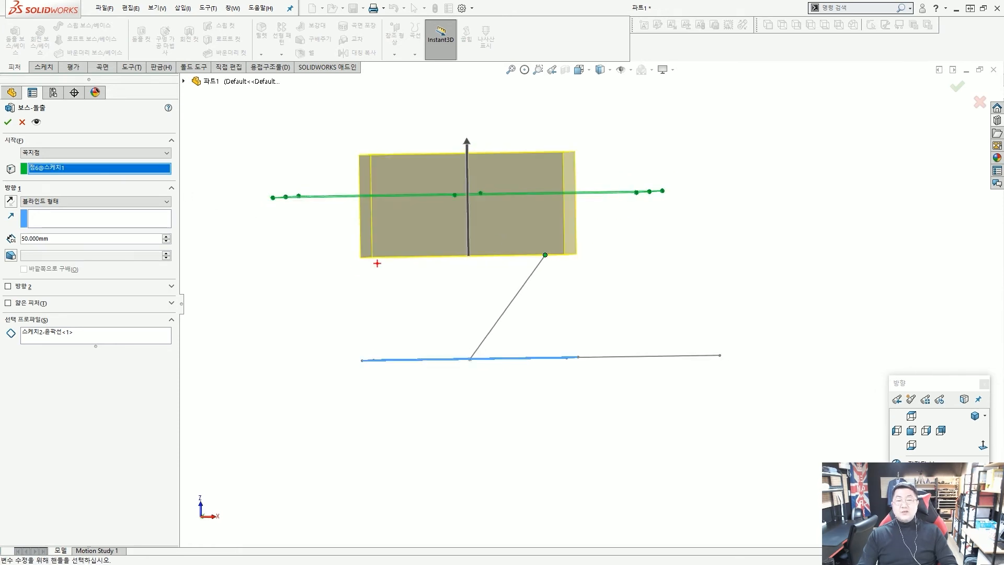
{"action": "left_click_drag", "start_coordinate": [303, 257], "coordinate": [646, 248]}
{"action": "mouse_move", "coordinate": [473, 353]}
{"action": "left_mouse_down"}
{"action": "mouse_move", "coordinate": [468, 368]}
{"action": "mouse_move", "coordinate": [459, 264]}
{"action": "mouse_move", "coordinate": [469, 264]}
{"action": "left_mouse_up"}
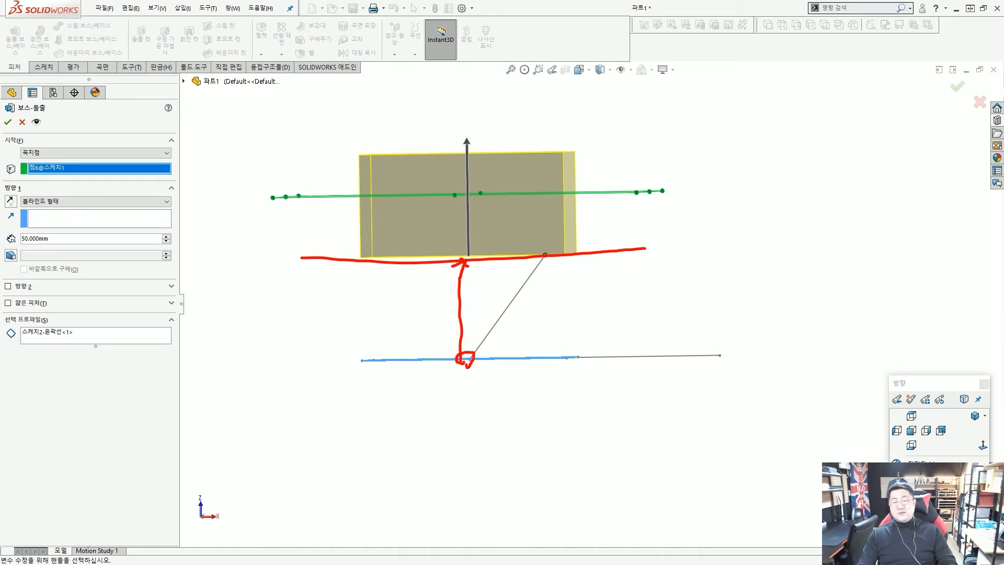
{"action": "left_click_drag", "start_coordinate": [317, 250], "coordinate": [641, 241]}
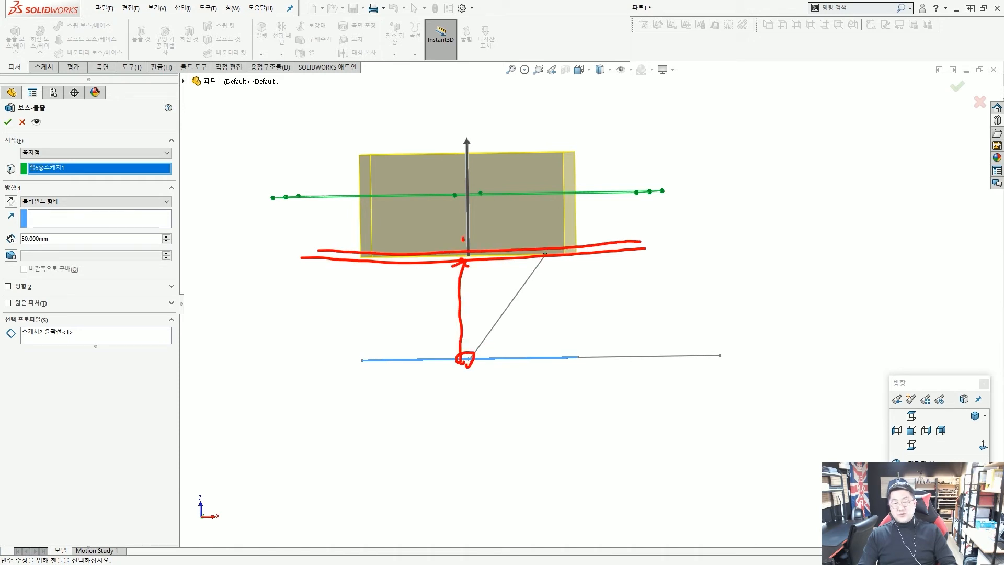
{"action": "mouse_move", "coordinate": [462, 239]}
{"action": "left_mouse_down"}
{"action": "mouse_move", "coordinate": [463, 146]}
{"action": "mouse_move", "coordinate": [473, 178]}
{"action": "left_mouse_up"}
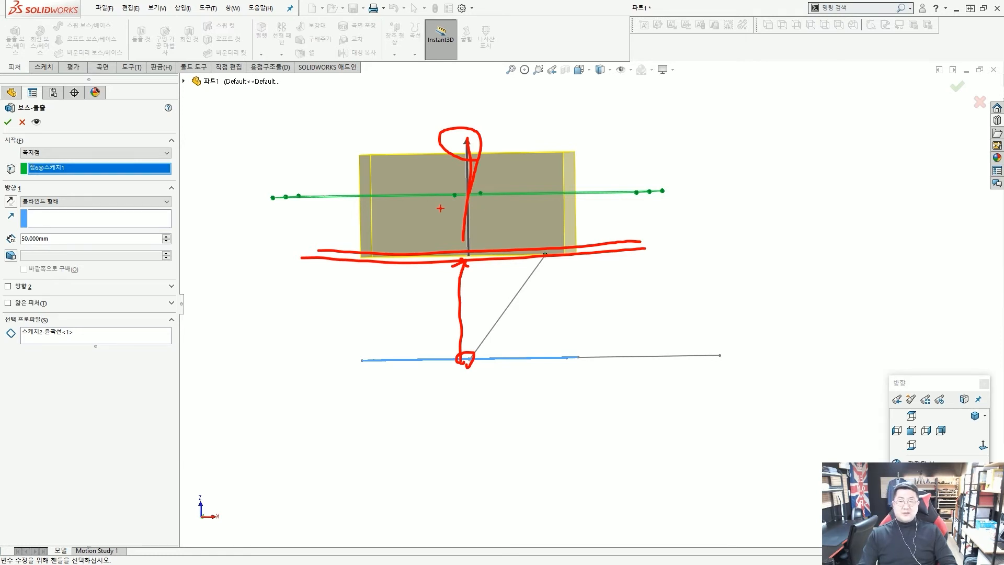
{"action": "left_click_drag", "start_coordinate": [191, 135], "coordinate": [252, 144]}
{"action": "left_click_drag", "start_coordinate": [197, 162], "coordinate": [237, 180]}
{"action": "left_click_drag", "start_coordinate": [197, 183], "coordinate": [257, 214]}
{"action": "left_click_drag", "start_coordinate": [211, 228], "coordinate": [242, 241]}
{"action": "left_click_drag", "start_coordinate": [205, 249], "coordinate": [241, 277]}
{"action": "key", "text": "Escape"}
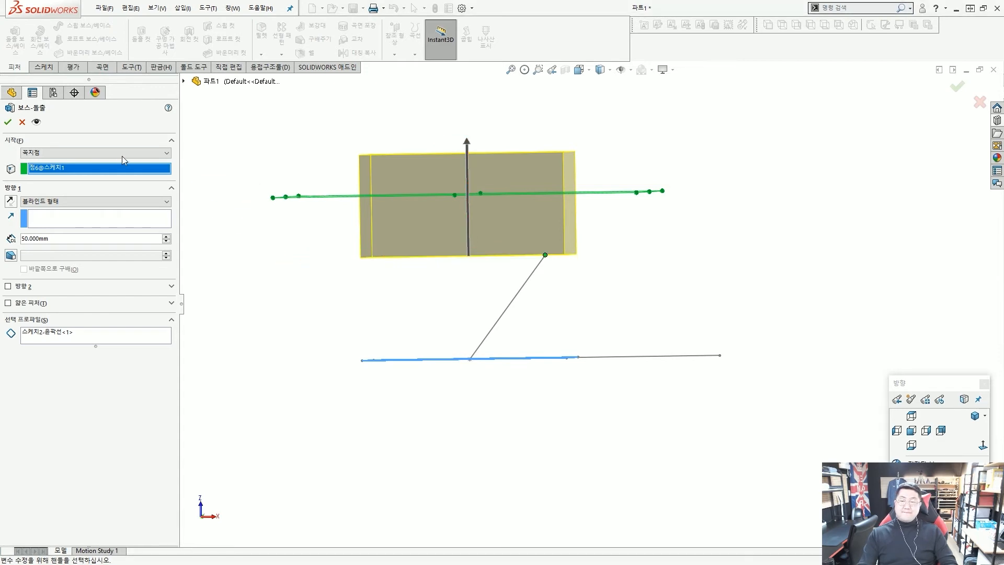
Set the extrusion's start condition to 오프셋 (Offset) with a distance of 30 mm.
{"action": "left_click", "coordinate": [123, 154]}
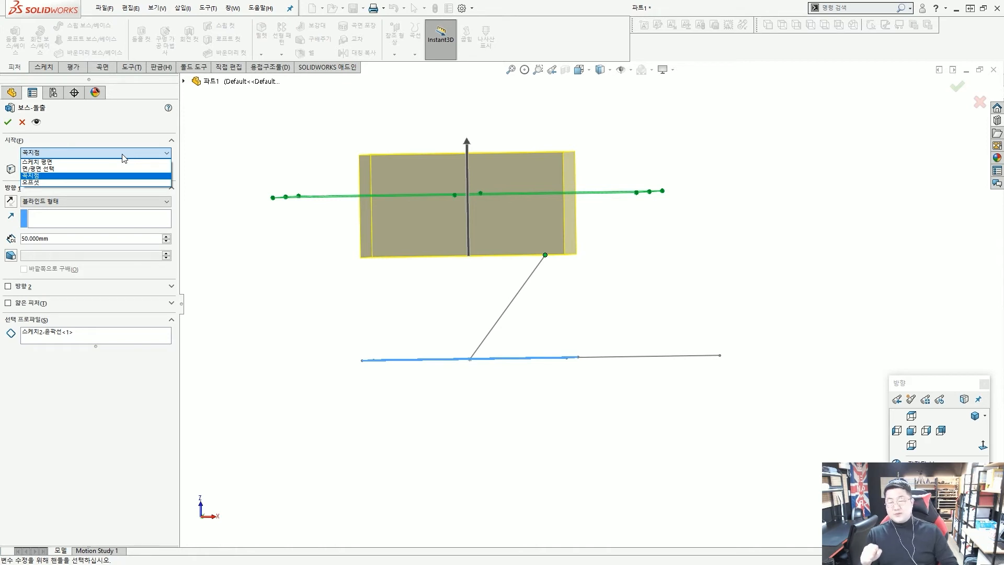
{"action": "left_click", "coordinate": [88, 183]}
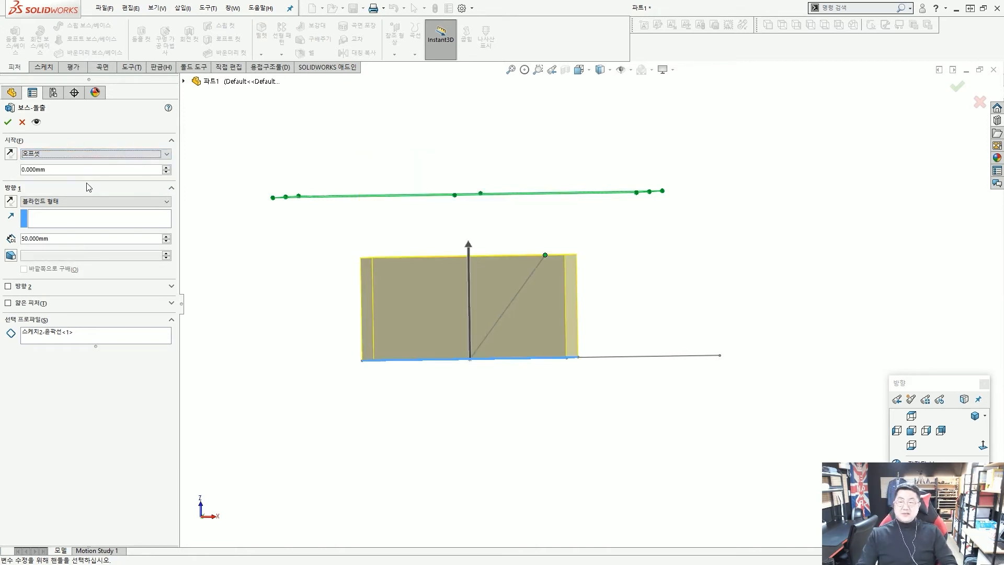
{"action": "left_click", "coordinate": [78, 171]}
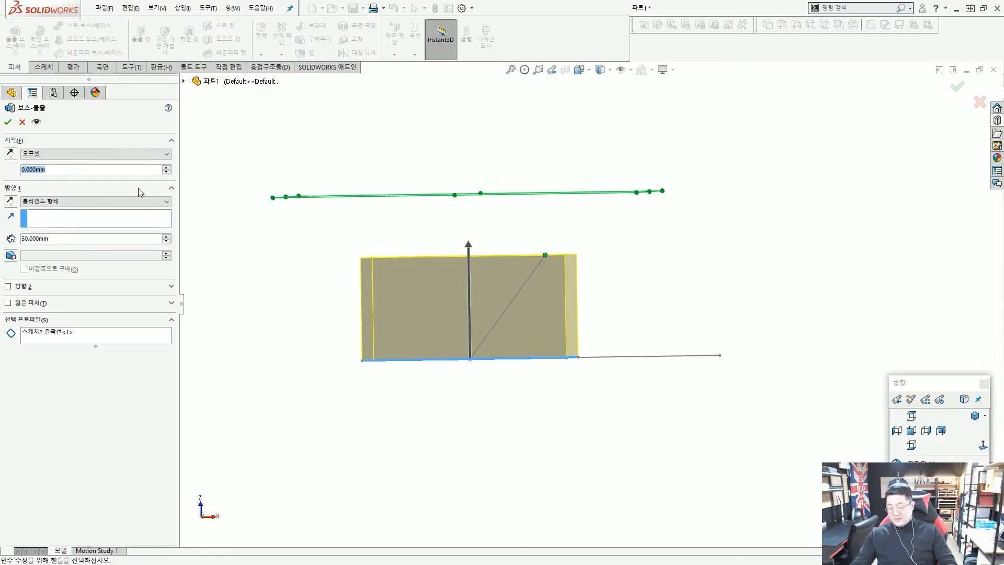
{"action": "type", "text": "30"}
{"action": "key", "text": "Return"}
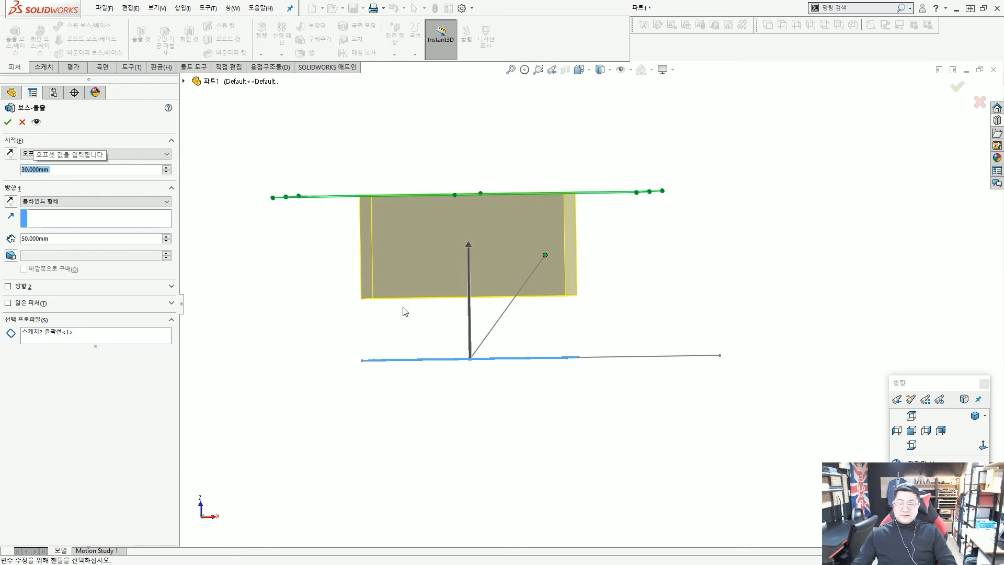
{"action": "mouse_move", "coordinate": [454, 298]}
{"action": "left_mouse_down"}
{"action": "mouse_move", "coordinate": [460, 345]}
{"action": "mouse_move", "coordinate": [473, 350]}
{"action": "mouse_move", "coordinate": [479, 324]}
{"action": "left_mouse_up"}
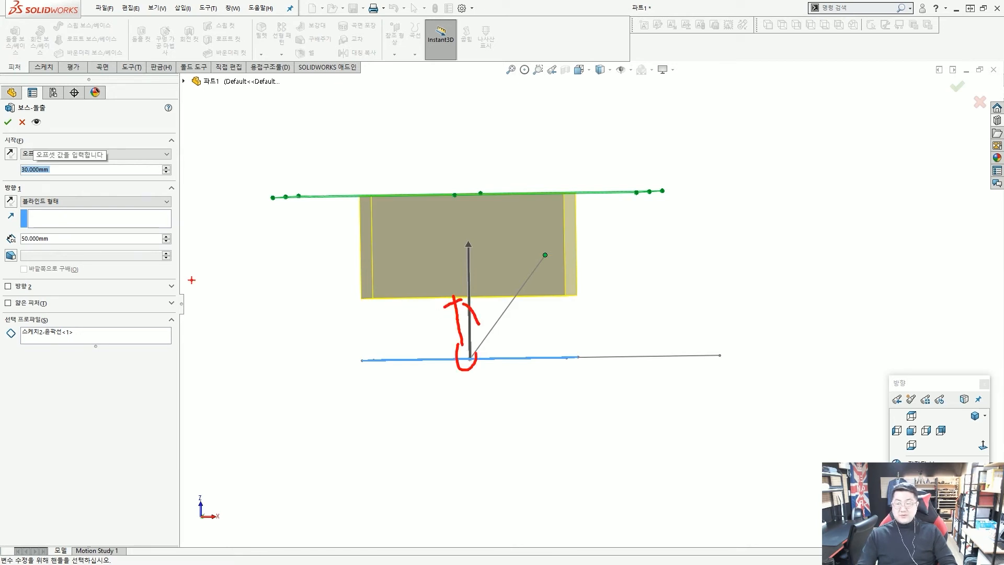
{"action": "mouse_move", "coordinate": [54, 224]}
{"action": "left_mouse_down"}
{"action": "mouse_move", "coordinate": [40, 252]}
{"action": "mouse_move", "coordinate": [282, 202]}
{"action": "mouse_move", "coordinate": [358, 226]}
{"action": "mouse_move", "coordinate": [399, 301]}
{"action": "mouse_move", "coordinate": [408, 279]}
{"action": "left_mouse_up"}
{"action": "left_click_drag", "start_coordinate": [375, 215], "coordinate": [408, 220]}
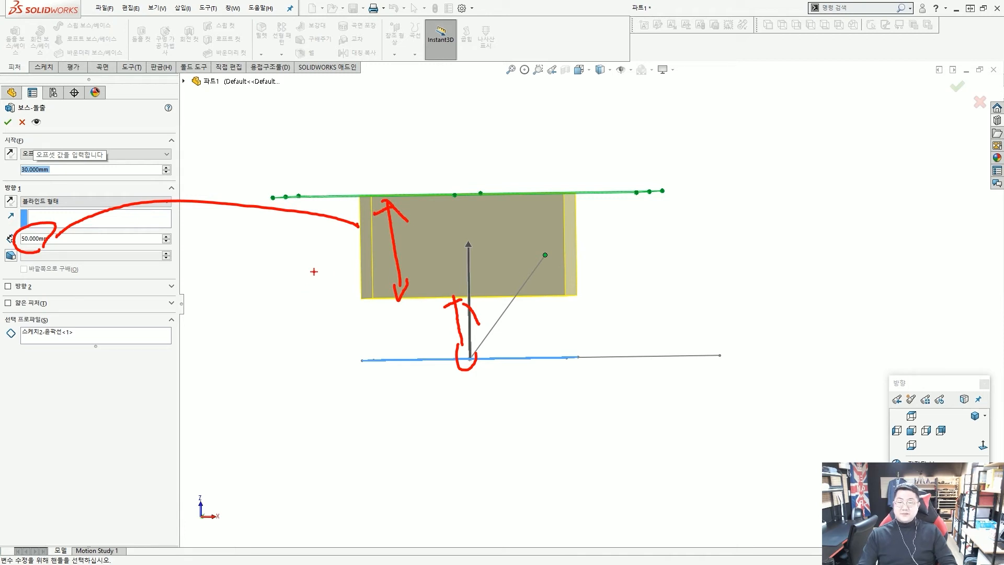
{"action": "key", "text": "Escape"}
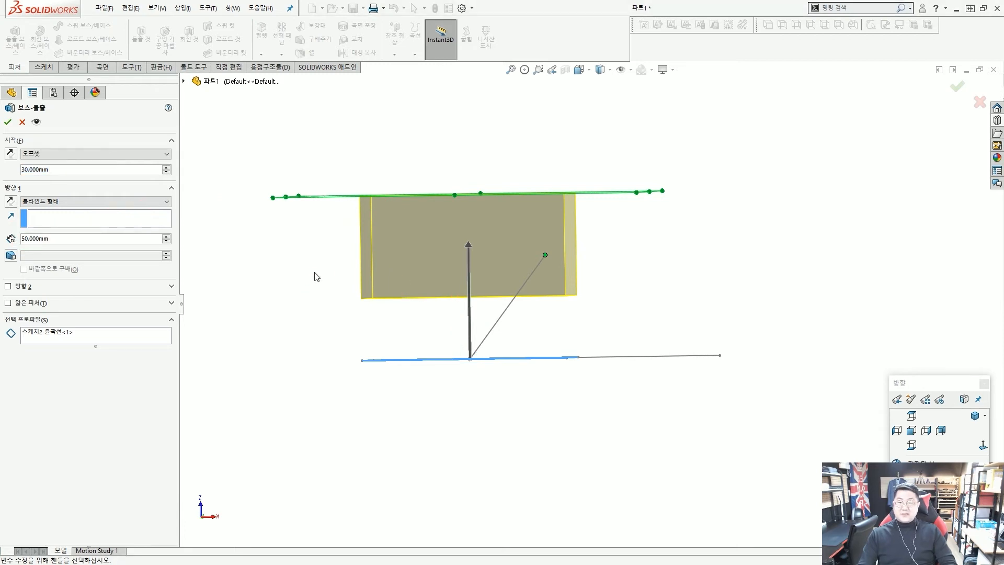
Set the extrusion's start condition to 스케치 평면 (Sketch Plane) and the Direction 1 depth to 100 mm.
{"action": "left_click", "coordinate": [125, 154]}
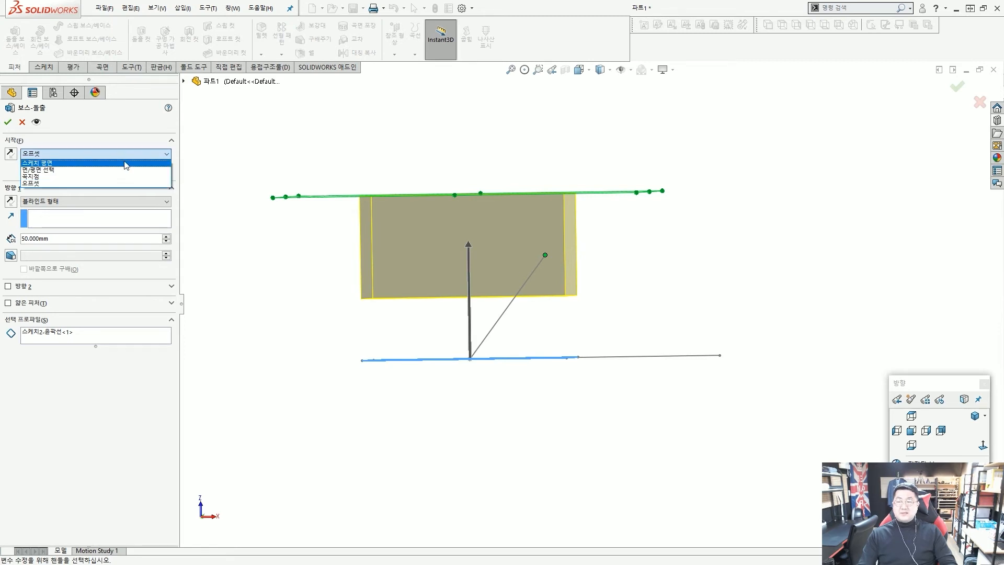
{"action": "left_click", "coordinate": [125, 163]}
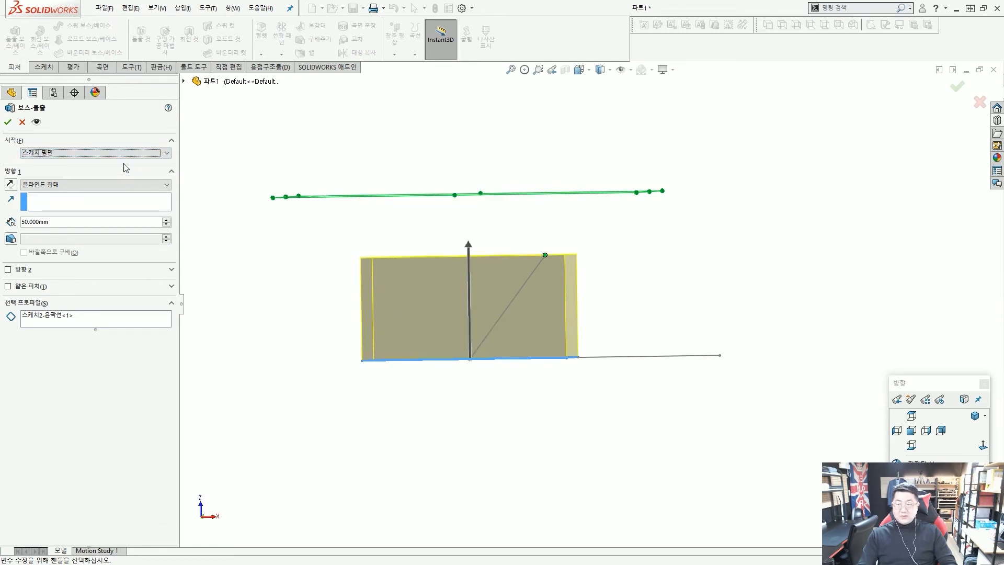
{"action": "double_click", "coordinate": [64, 221]}
{"action": "type", "text": "100"}
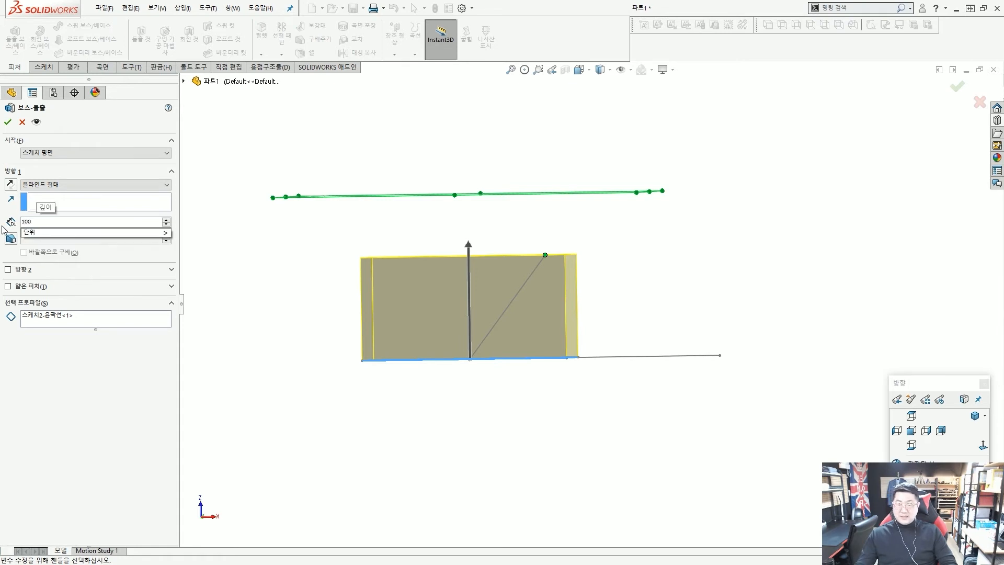
{"action": "key", "text": "Return"}
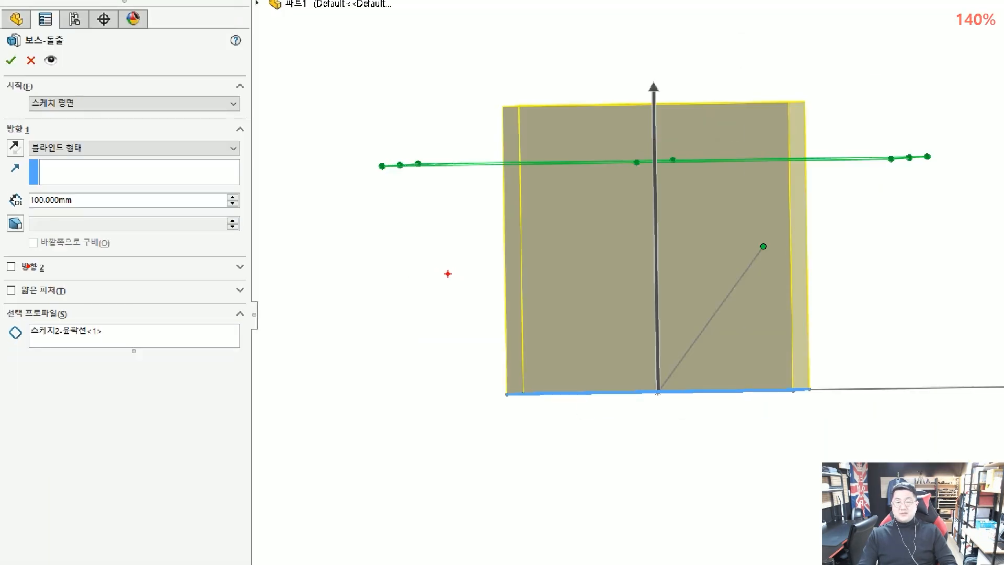
Enable Direction 2 of the extrusion with a 블라인드 형태 (Blind) depth of 50 mm.
{"action": "mouse_move", "coordinate": [507, 382]}
{"action": "left_mouse_down"}
{"action": "mouse_move", "coordinate": [517, 323]}
{"action": "mouse_move", "coordinate": [808, 339]}
{"action": "mouse_move", "coordinate": [538, 462]}
{"action": "mouse_move", "coordinate": [536, 402]}
{"action": "left_mouse_up"}
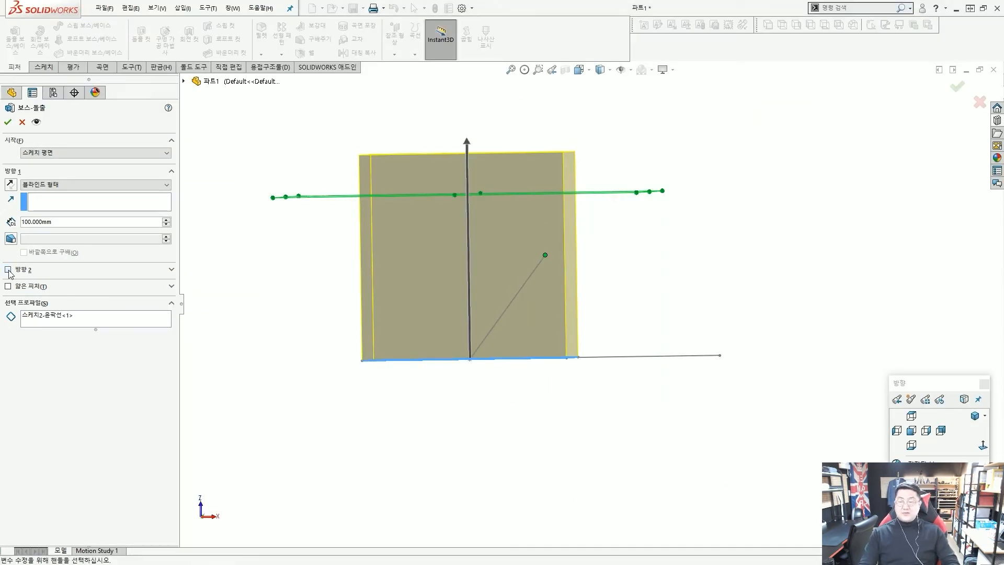
{"action": "left_click", "coordinate": [10, 267]}
{"action": "left_click", "coordinate": [74, 298]}
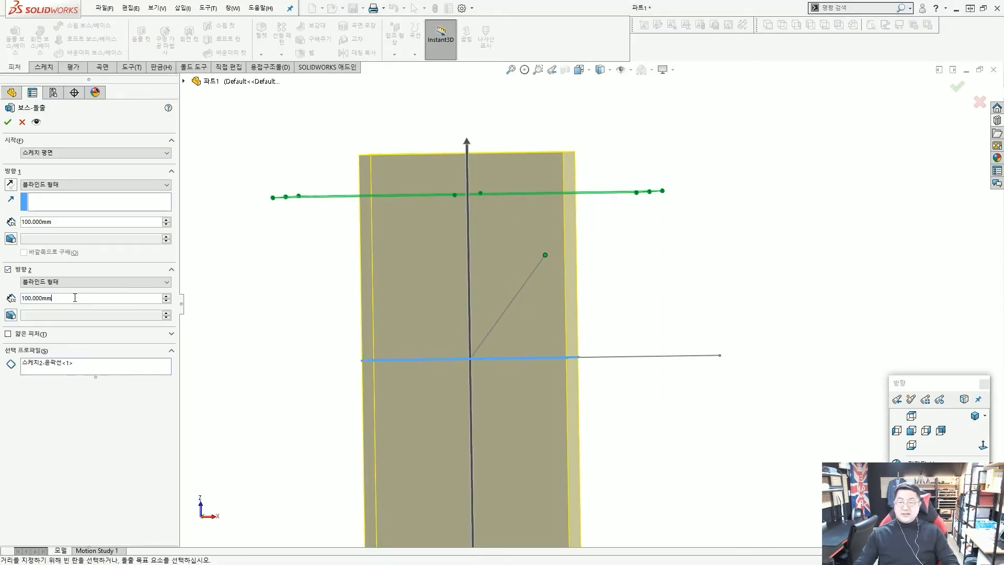
{"action": "double_click", "coordinate": [40, 302]}
{"action": "type", "text": "50"}
{"action": "key", "text": "Return"}
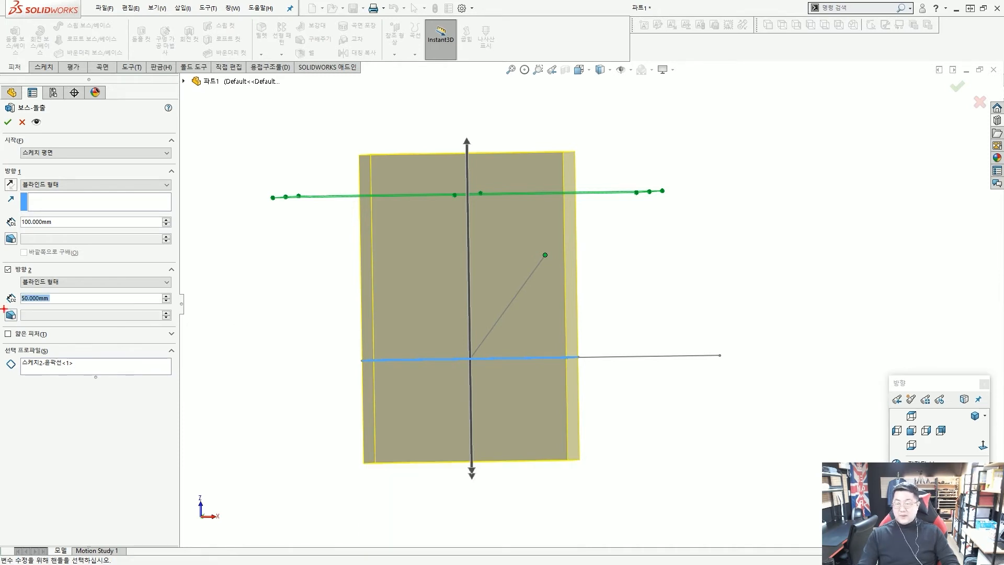
Add a 15° inward draft to Direction 2 and complete the extrusion.
{"action": "left_click_drag", "start_coordinate": [3, 308], "coordinate": [177, 329], "text": "ctrl"}
{"action": "left_click_drag", "start_coordinate": [43, 357], "coordinate": [10, 325], "text": "ctrl+shift"}
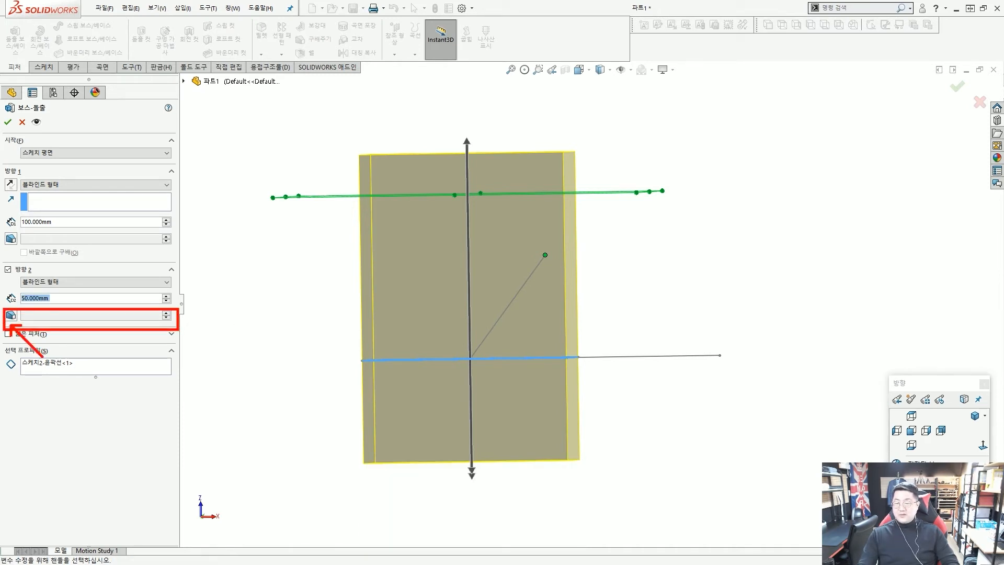
{"action": "left_click", "coordinate": [7, 316]}
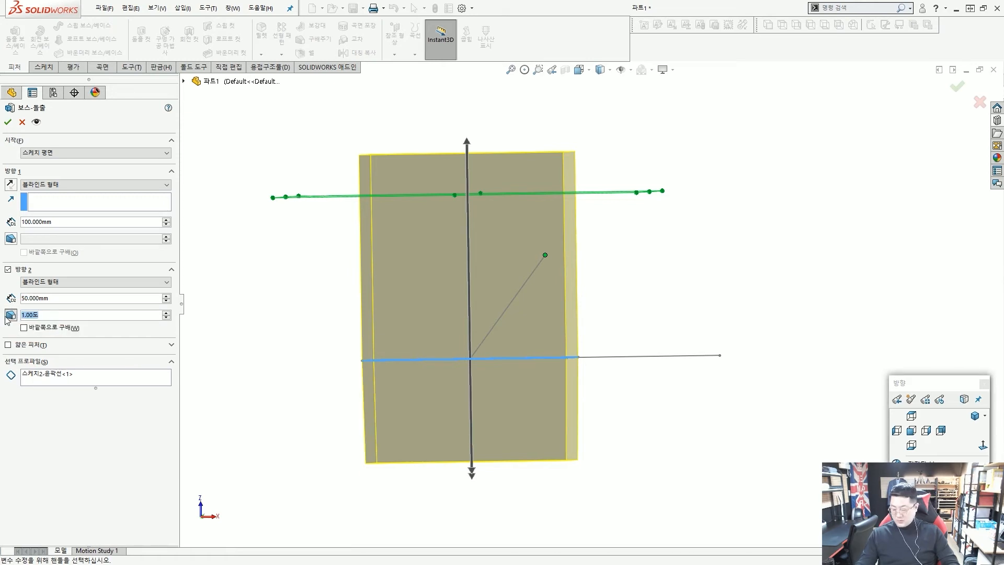
{"action": "type", "text": "15"}
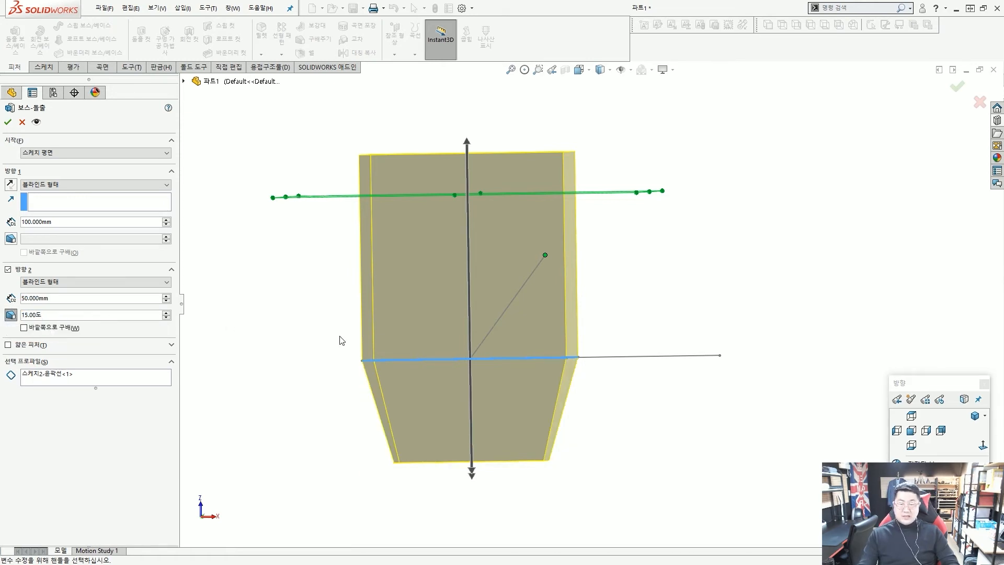
{"action": "middle_click_drag", "start_coordinate": [408, 342], "coordinate": [415, 340]}
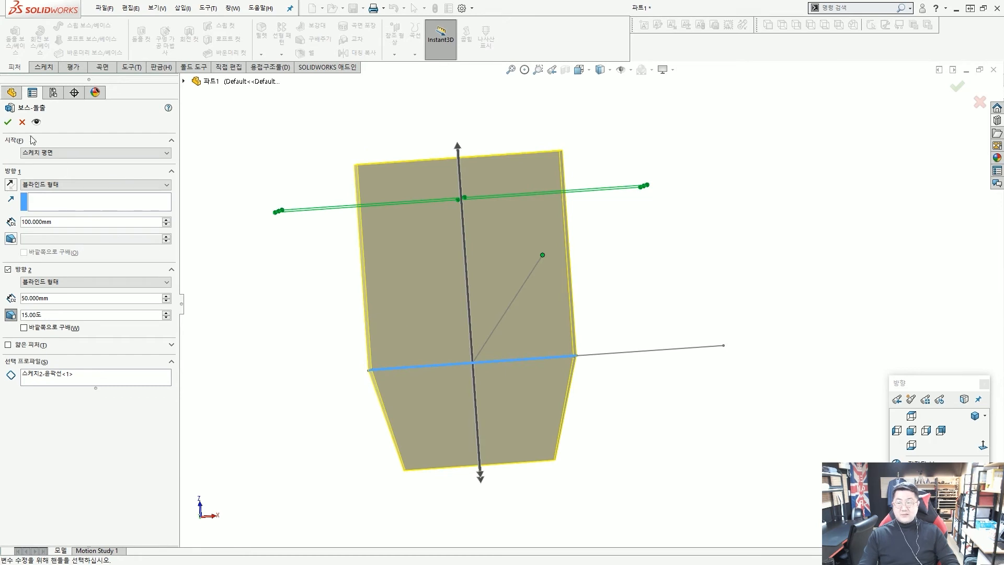
{"action": "left_click", "coordinate": [8, 122]}
Examine the straight and tapered portions of the extruded body from several angles.
{"action": "middle_click_drag", "start_coordinate": [325, 342], "coordinate": [384, 402]}
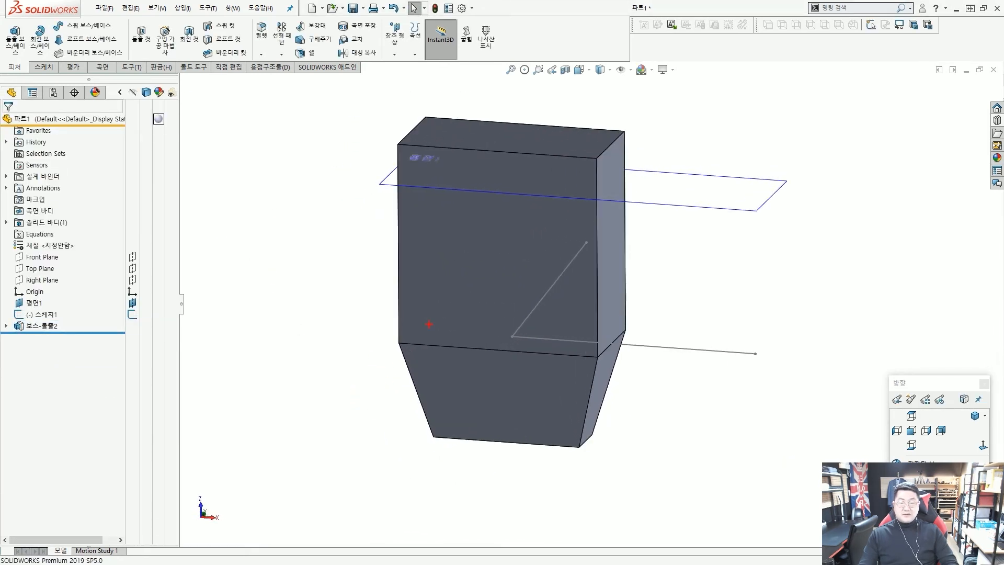
{"action": "left_click_drag", "start_coordinate": [437, 302], "coordinate": [580, 245]}
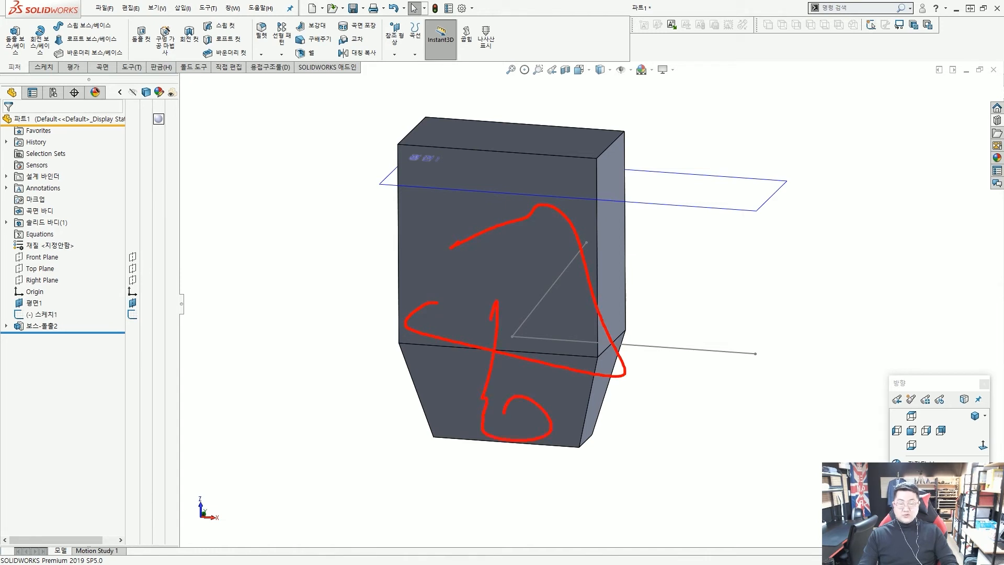
{"action": "key", "text": "Escape"}
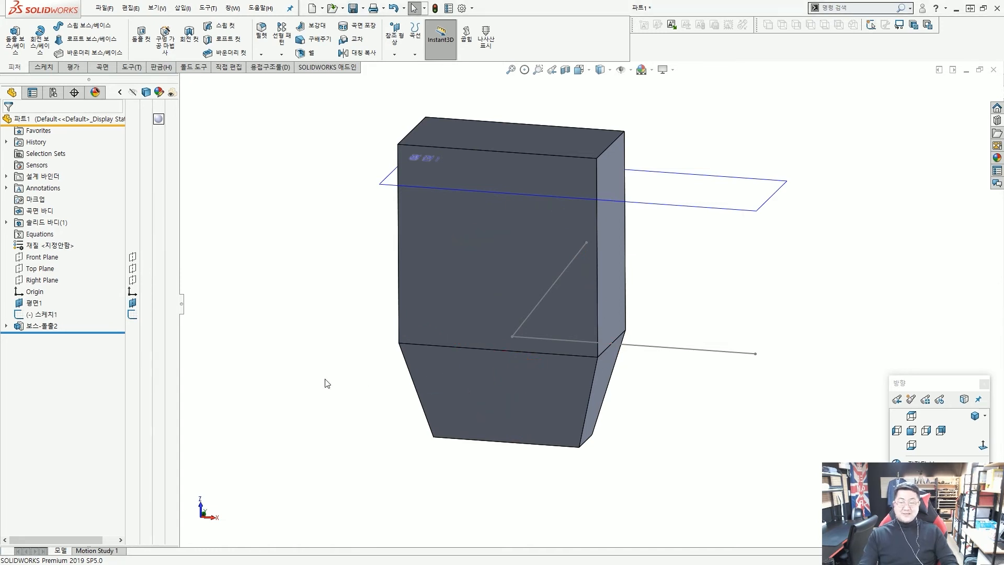
{"action": "mouse_move", "coordinate": [325, 381]}
{"action": "middle_mouse_down"}
{"action": "mouse_move", "coordinate": [403, 410]}
{"action": "mouse_move", "coordinate": [371, 384]}
{"action": "mouse_move", "coordinate": [365, 398]}
{"action": "mouse_move", "coordinate": [405, 412]}
{"action": "middle_mouse_up"}
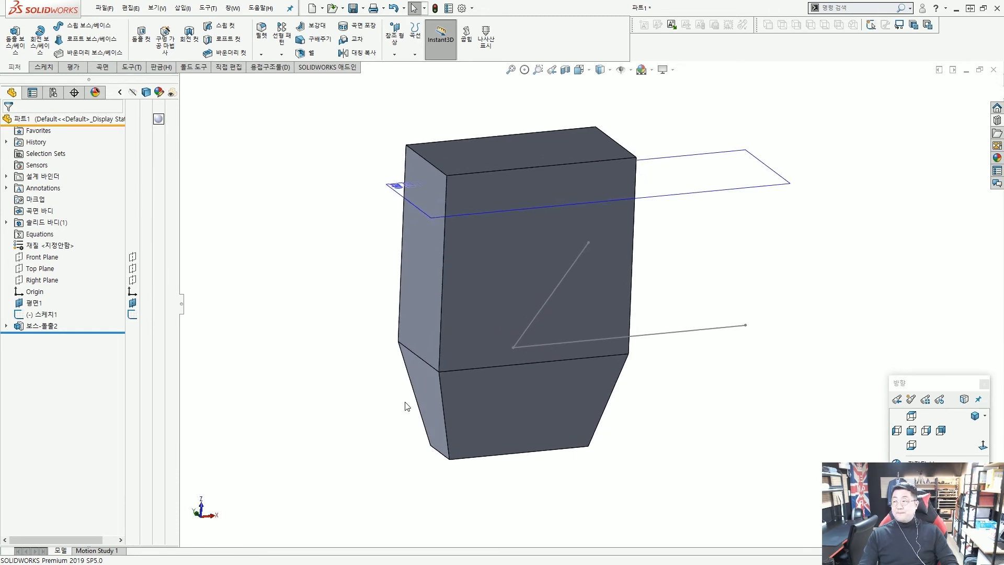
{"action": "scroll", "coordinate": [418, 379], "scroll_direction": "up", "scroll_amount": 3}
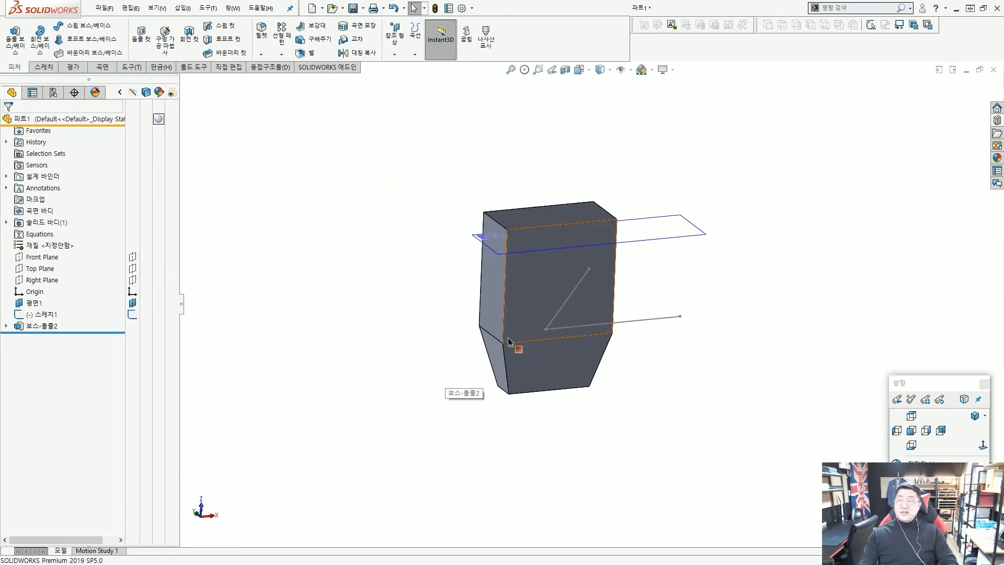
{"action": "middle_click_drag", "start_coordinate": [507, 338], "coordinate": [499, 357]}
{"action": "scroll", "coordinate": [566, 309], "scroll_direction": "down", "scroll_amount": 2}
{"action": "scroll", "coordinate": [565, 309], "scroll_direction": "up", "scroll_amount": 3}
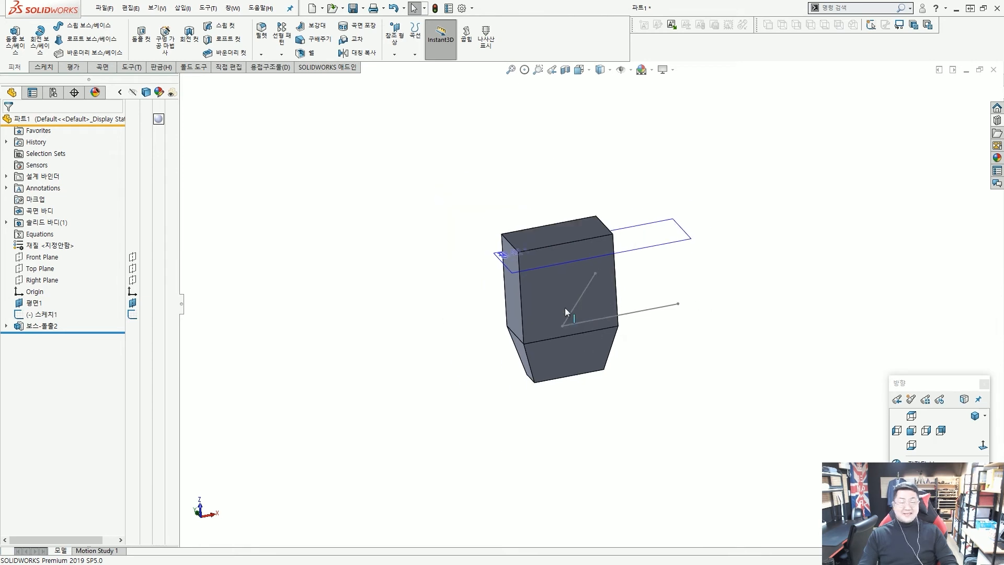
{"action": "scroll", "coordinate": [638, 304], "scroll_direction": "down", "scroll_amount": 3}
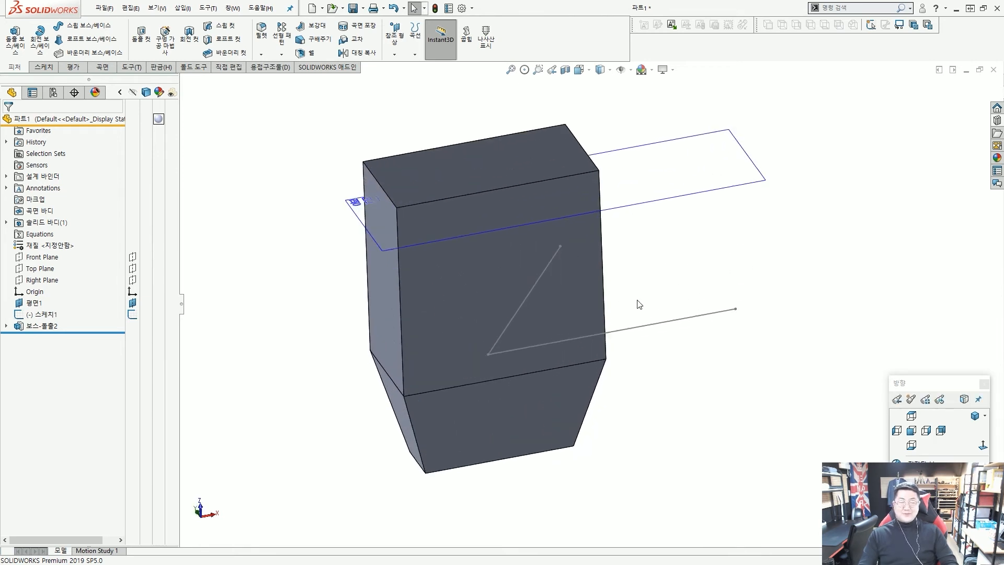
{"action": "middle_click_drag", "start_coordinate": [660, 308], "coordinate": [658, 295]}
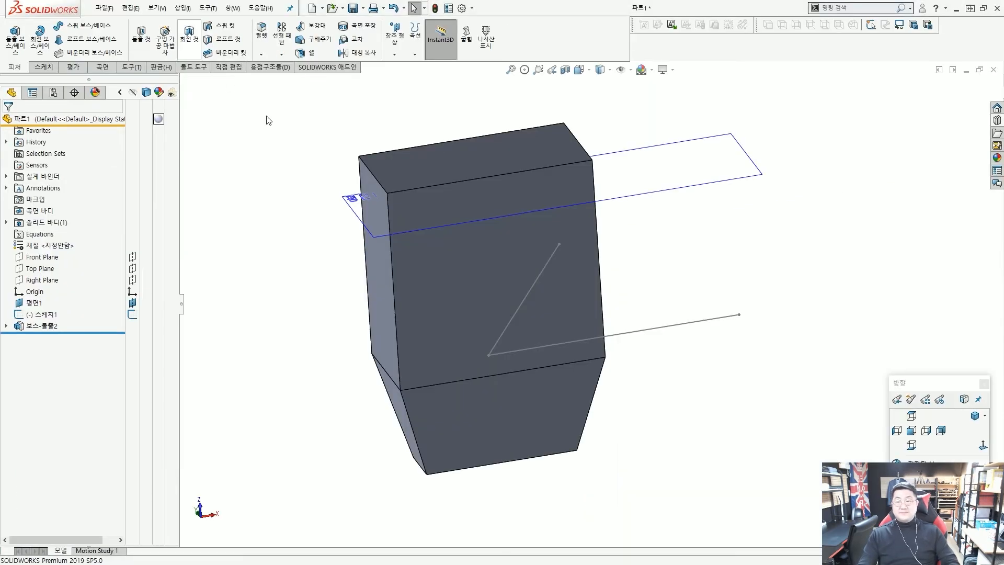
Close the extruded block part without saving its changes.
{"action": "scroll", "coordinate": [480, 223], "scroll_direction": "up", "scroll_amount": 3}
{"action": "scroll", "coordinate": [665, 340], "scroll_direction": "down", "scroll_amount": 3}
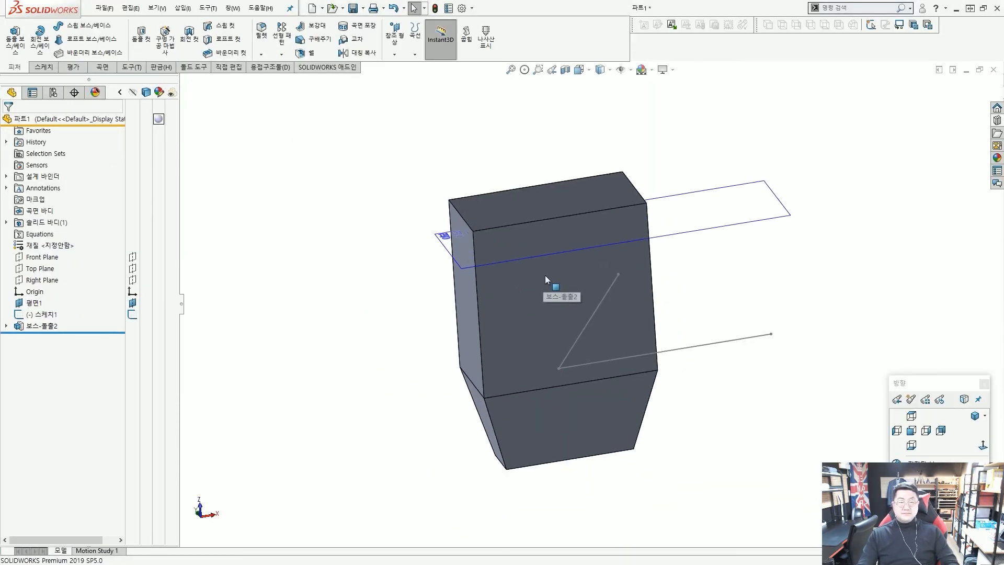
{"action": "middle_click_drag", "start_coordinate": [544, 275], "coordinate": [558, 280]}
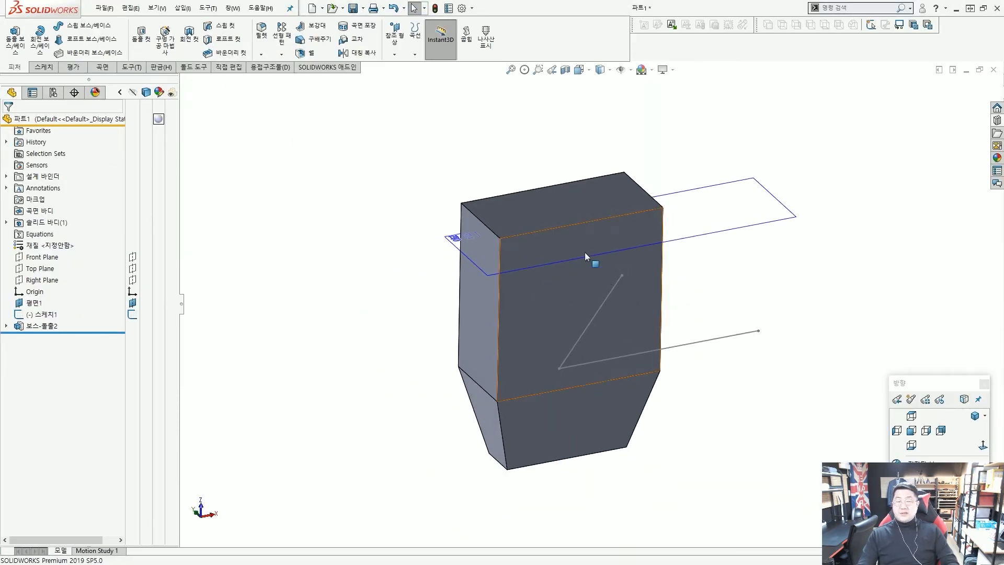
{"action": "scroll", "coordinate": [632, 300], "scroll_direction": "up", "scroll_amount": 2}
{"action": "scroll", "coordinate": [643, 321], "scroll_direction": "down", "scroll_amount": 3}
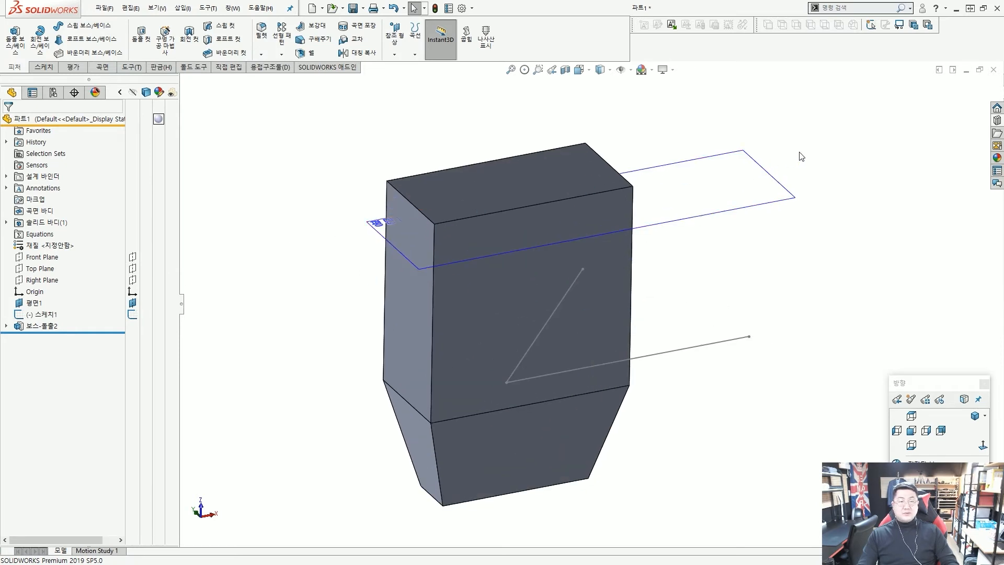
{"action": "left_click", "coordinate": [993, 70]}
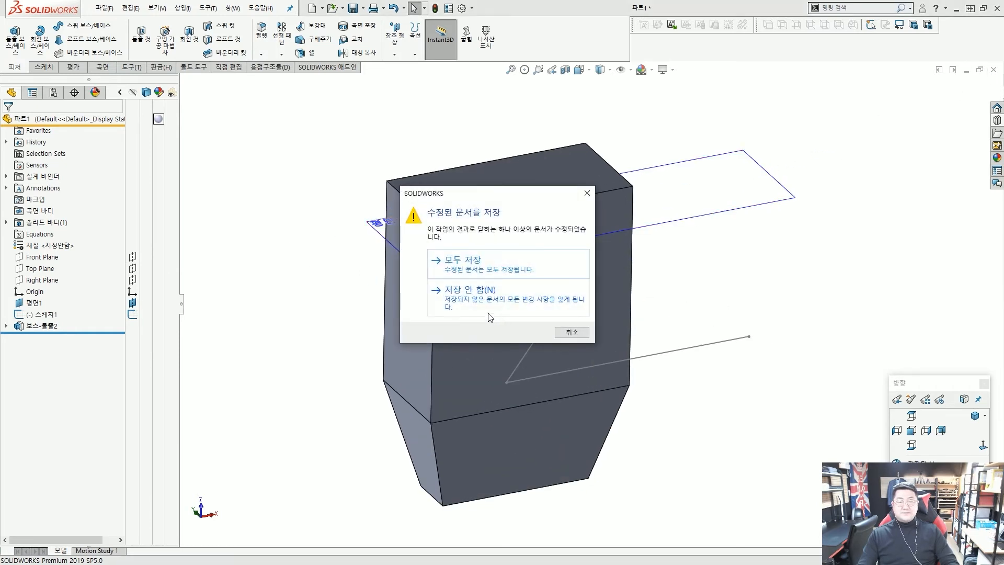
{"action": "left_click", "coordinate": [489, 312]}
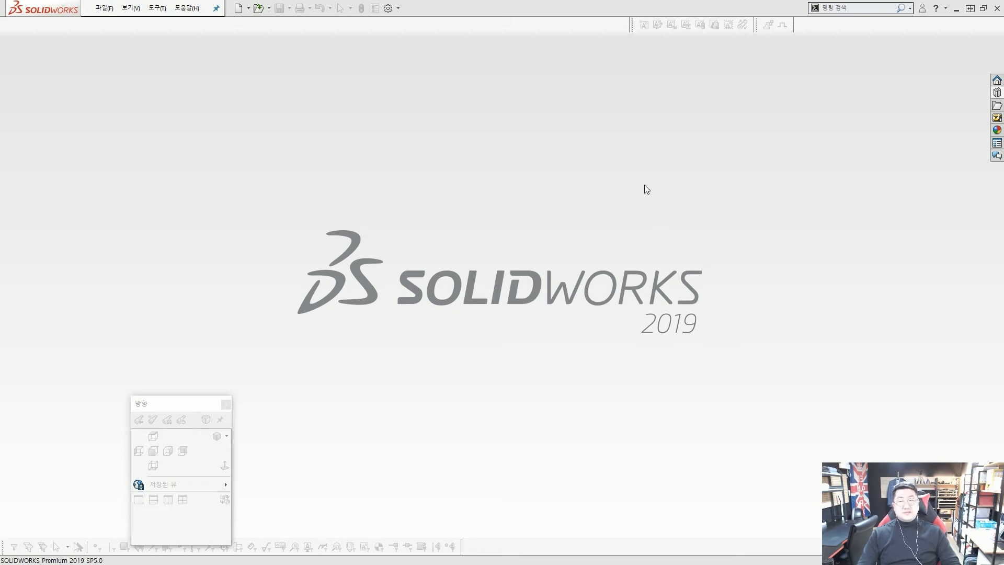
Browse the Completed Case Study and Completed Exercises folders under Lesson04 of the Essentials design library.
{"action": "left_click", "coordinate": [993, 105]}
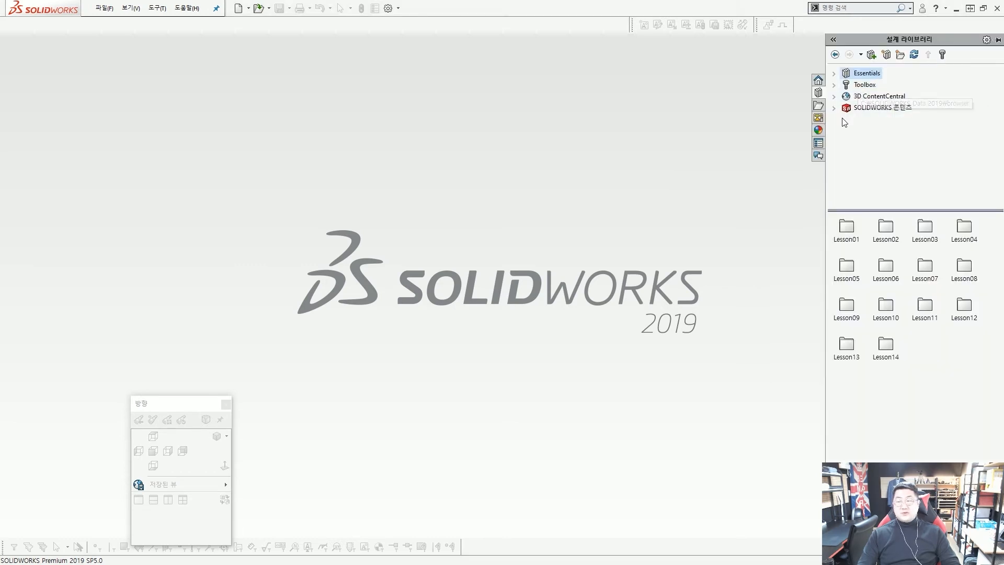
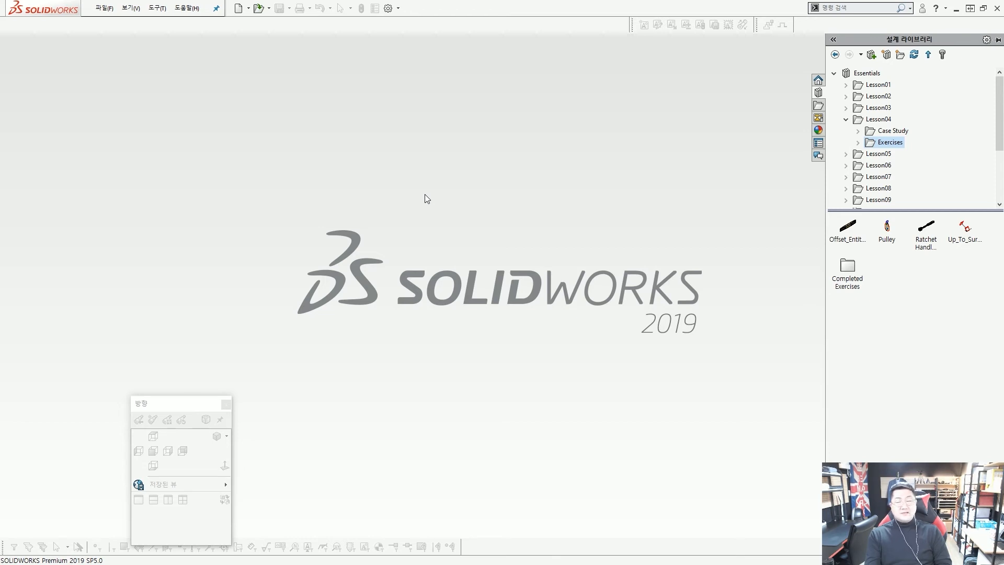
{"action": "left_click", "coordinate": [858, 143]}
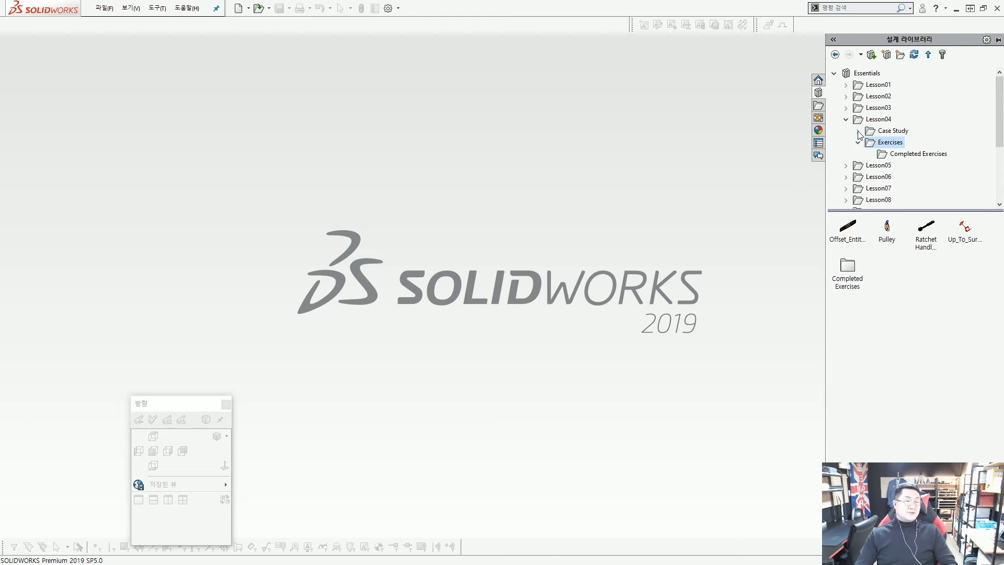
{"action": "left_click", "coordinate": [858, 131]}
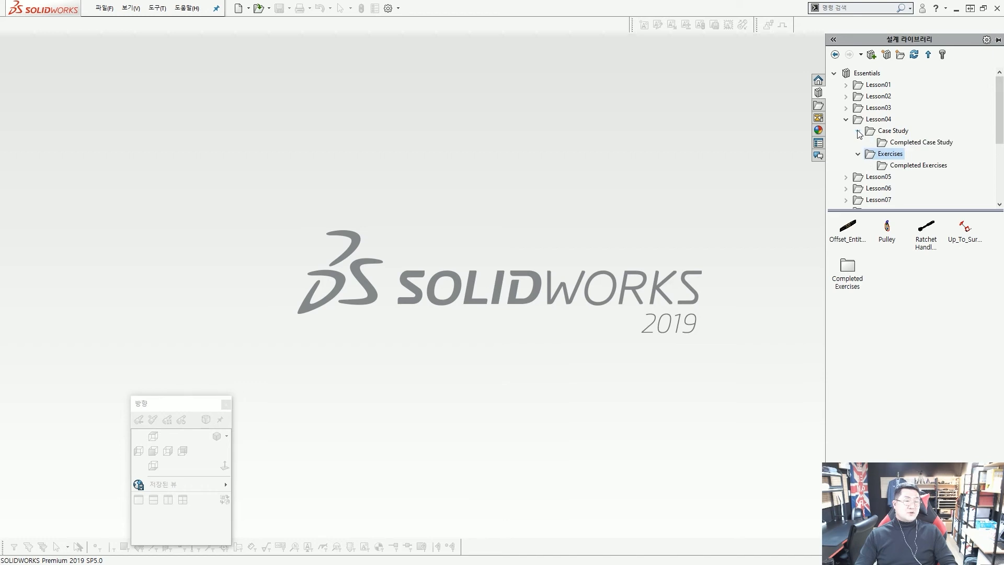
{"action": "left_click", "coordinate": [901, 147]}
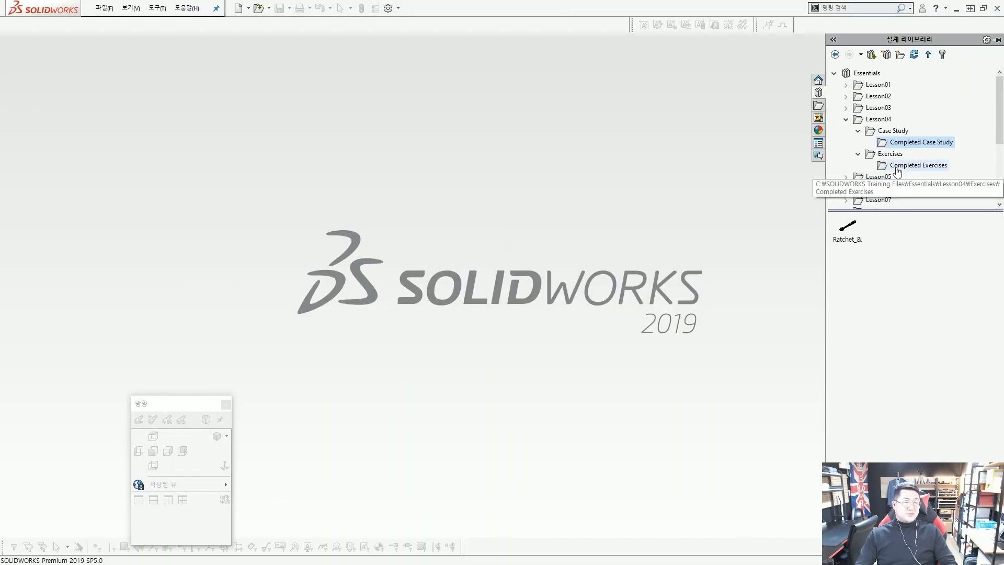
{"action": "left_click", "coordinate": [896, 166]}
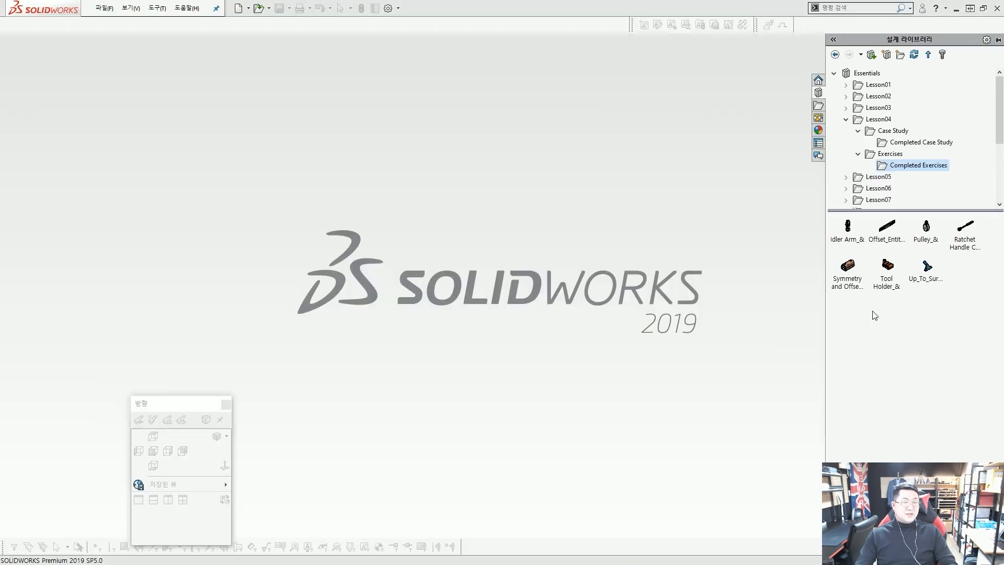
{"action": "left_click", "coordinate": [848, 231]}
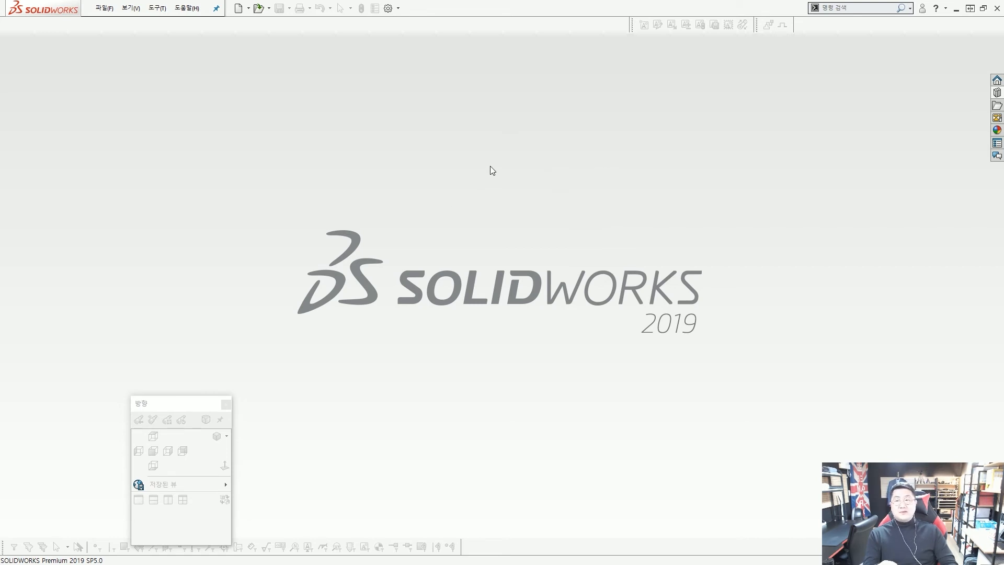
{"action": "mouse_move", "coordinate": [748, 220]}
{"action": "left_mouse_down"}
{"action": "mouse_move", "coordinate": [724, 157]}
{"action": "mouse_move", "coordinate": [696, 213]}
{"action": "left_mouse_up"}
{"action": "left_click_drag", "start_coordinate": [276, 208], "coordinate": [242, 211]}
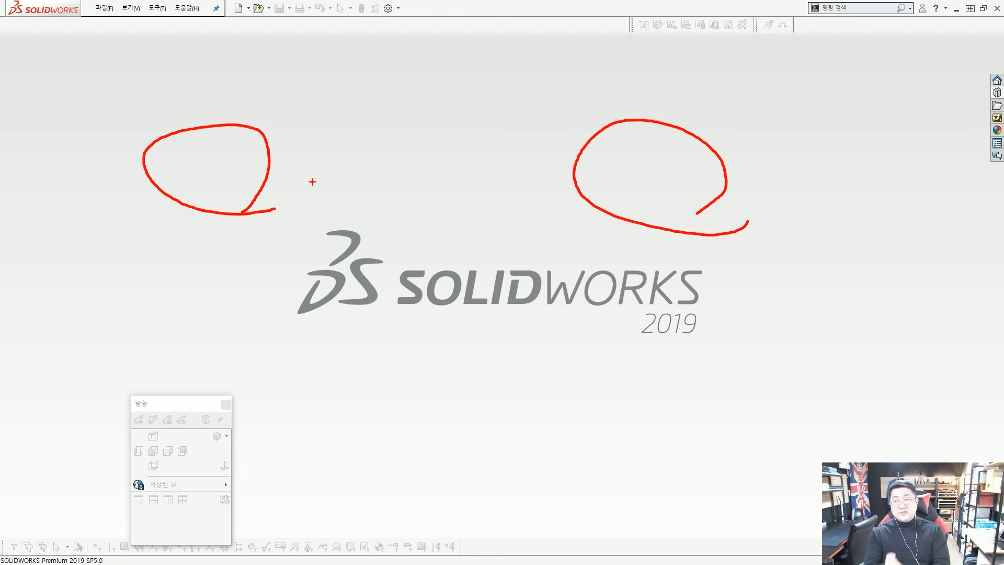
{"action": "key", "text": "Escape"}
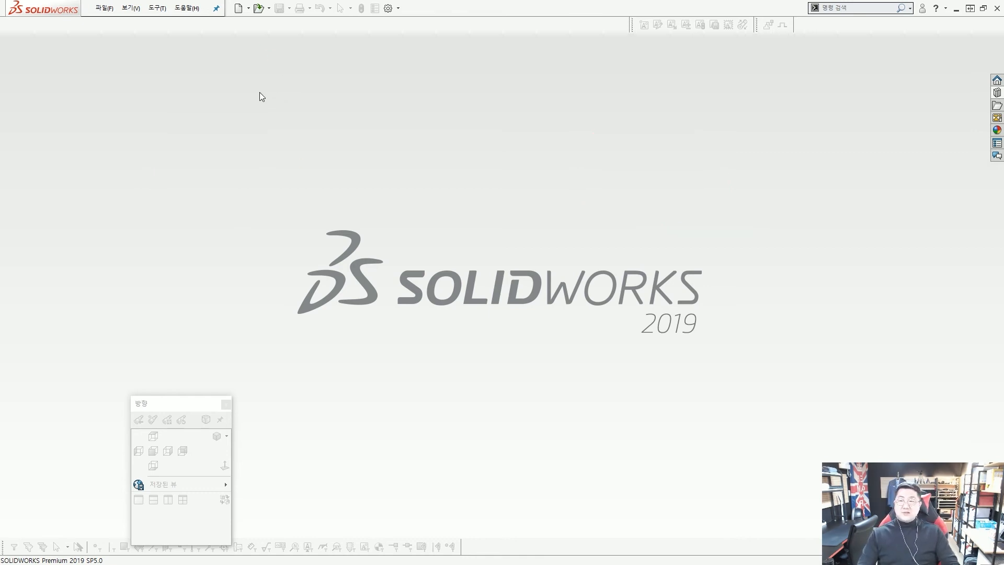
Launch a second SOLIDWORKS 2019 session from the desktop shortcut, keeping the first session open and maximized.
{"action": "left_click_drag", "start_coordinate": [61, 11], "coordinate": [91, 38]}
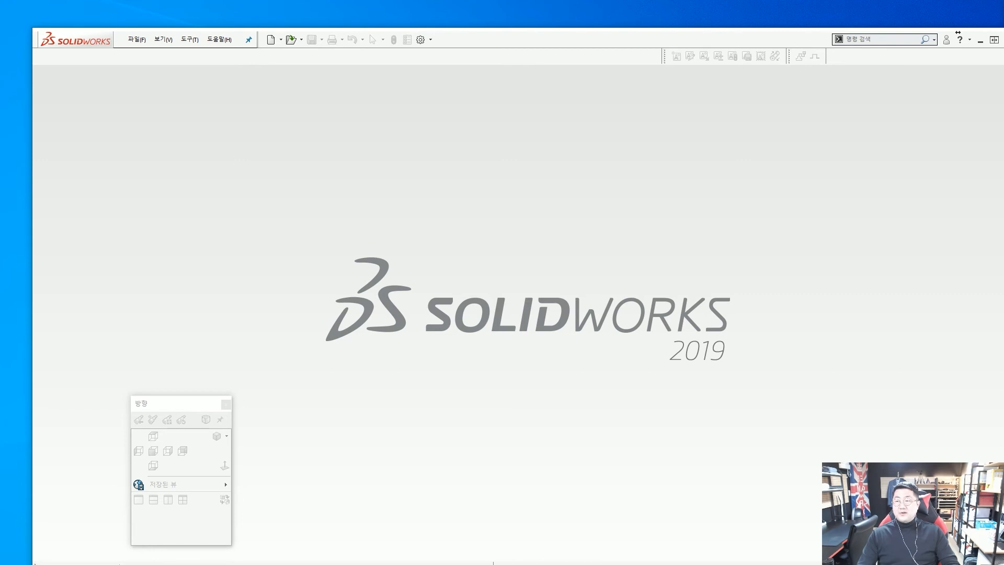
{"action": "left_click_drag", "start_coordinate": [1, 42], "coordinate": [78, 67]}
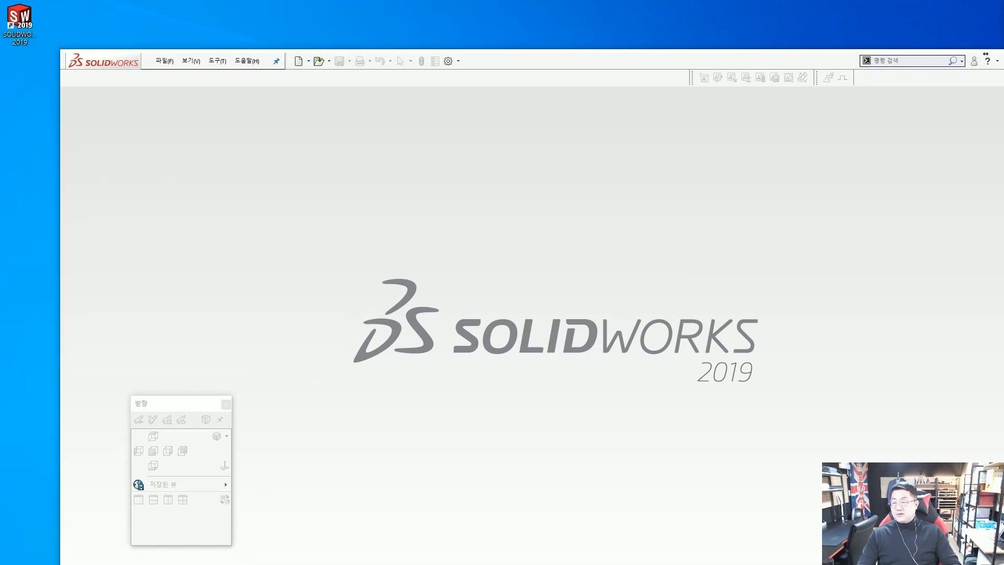
{"action": "double_click", "coordinate": [31, 27]}
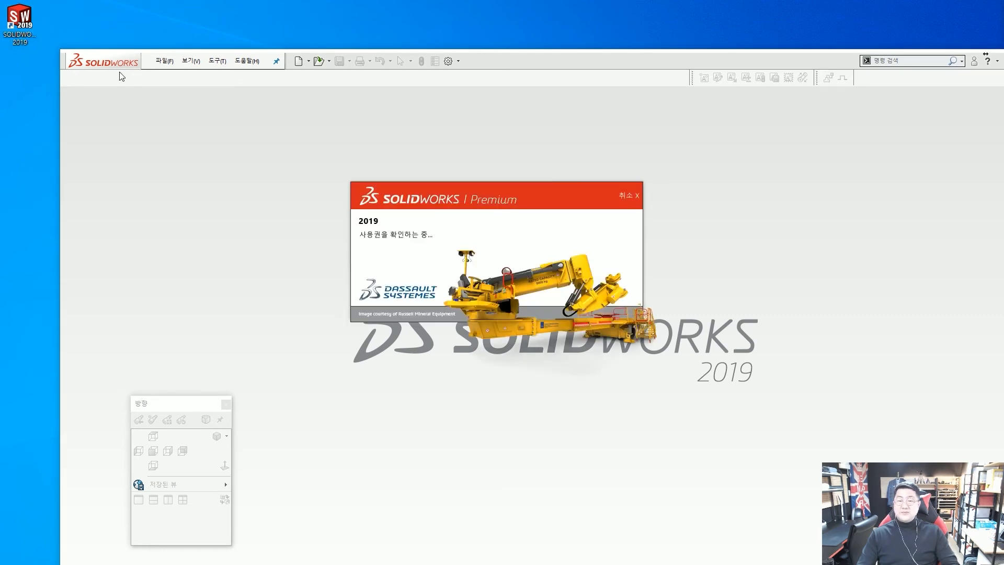
{"action": "left_click_drag", "start_coordinate": [121, 66], "coordinate": [92, 47]}
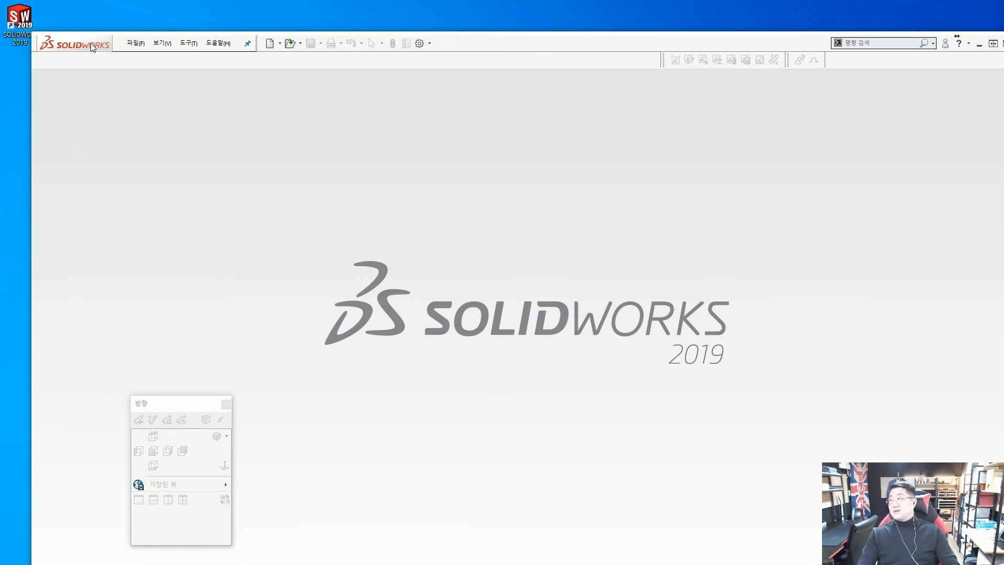
{"action": "double_click", "coordinate": [91, 45]}
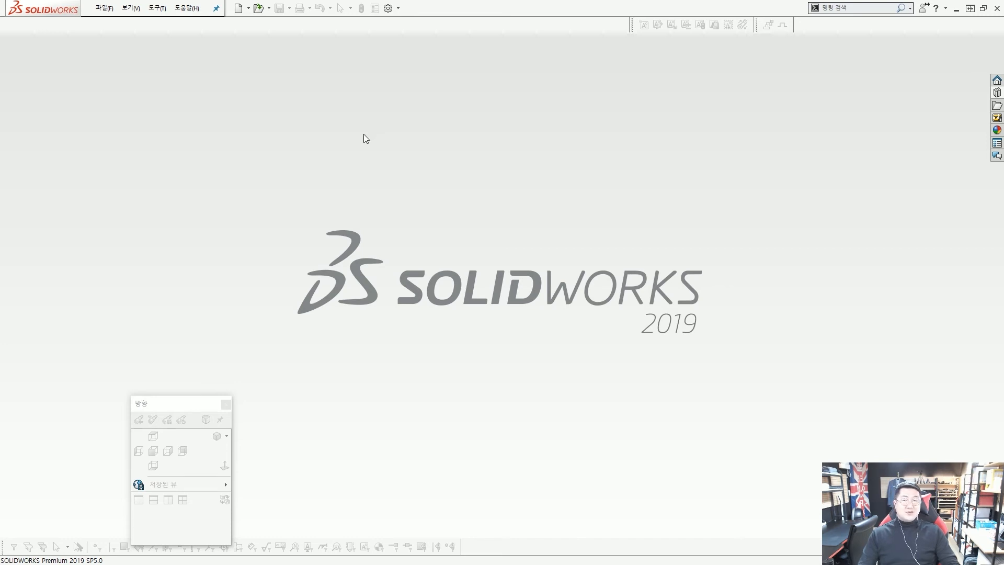
Move the first session's window aside to uncover the second session's journal file warning, and dismiss the warning.
{"action": "double_click", "coordinate": [67, 14]}
{"action": "left_click_drag", "start_coordinate": [79, 89], "coordinate": [39, 68]}
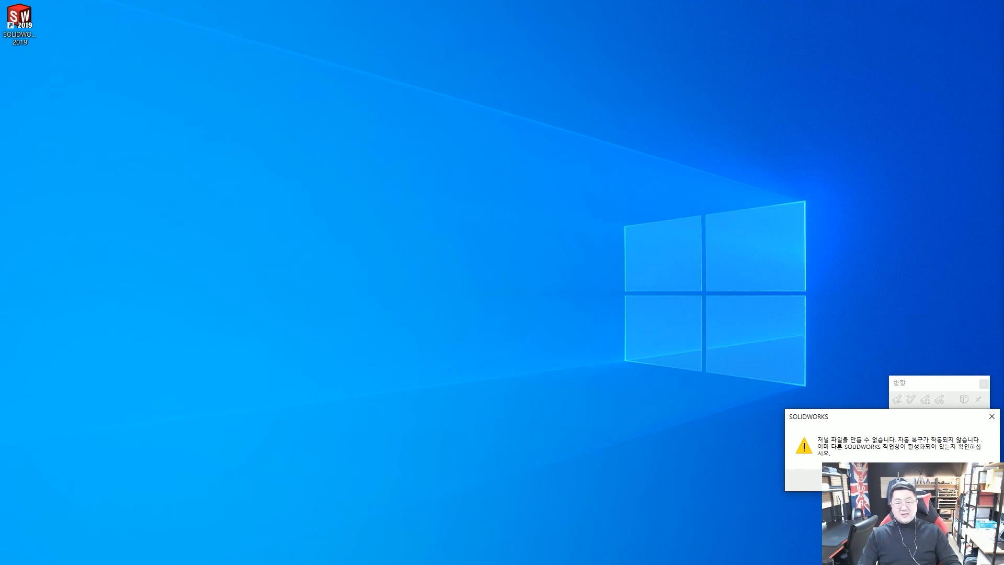
{"action": "left_click_drag", "start_coordinate": [852, 417], "coordinate": [484, 230]}
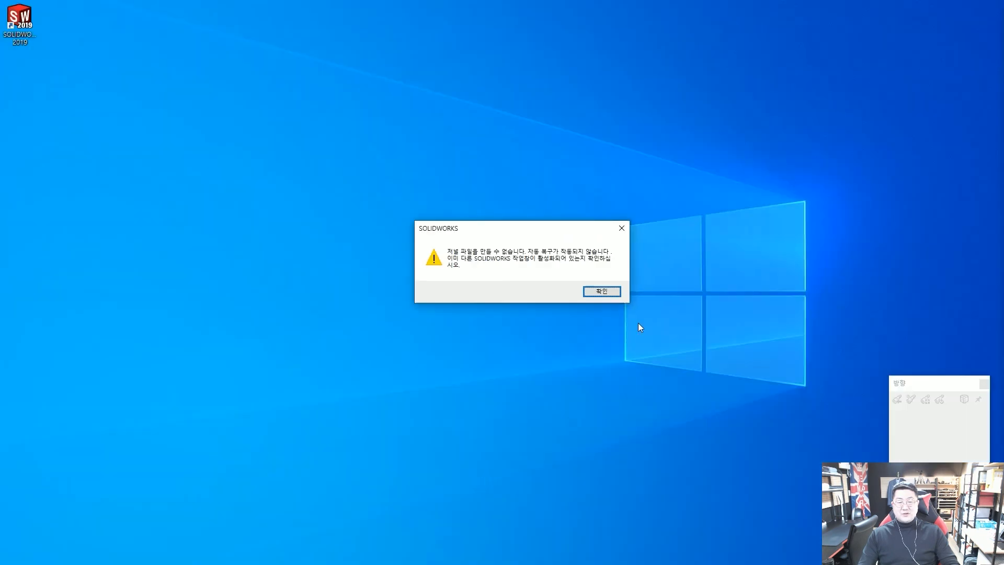
{"action": "left_click", "coordinate": [626, 317]}
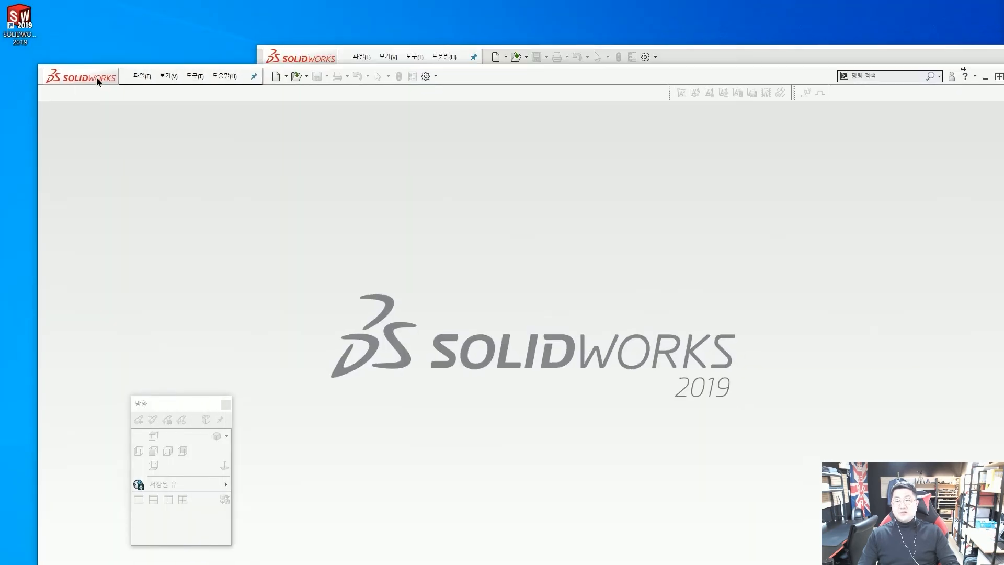
{"action": "mouse_move", "coordinate": [124, 173]}
{"action": "left_mouse_down"}
{"action": "mouse_move", "coordinate": [138, 197]}
{"action": "mouse_move", "coordinate": [145, 177]}
{"action": "left_mouse_up"}
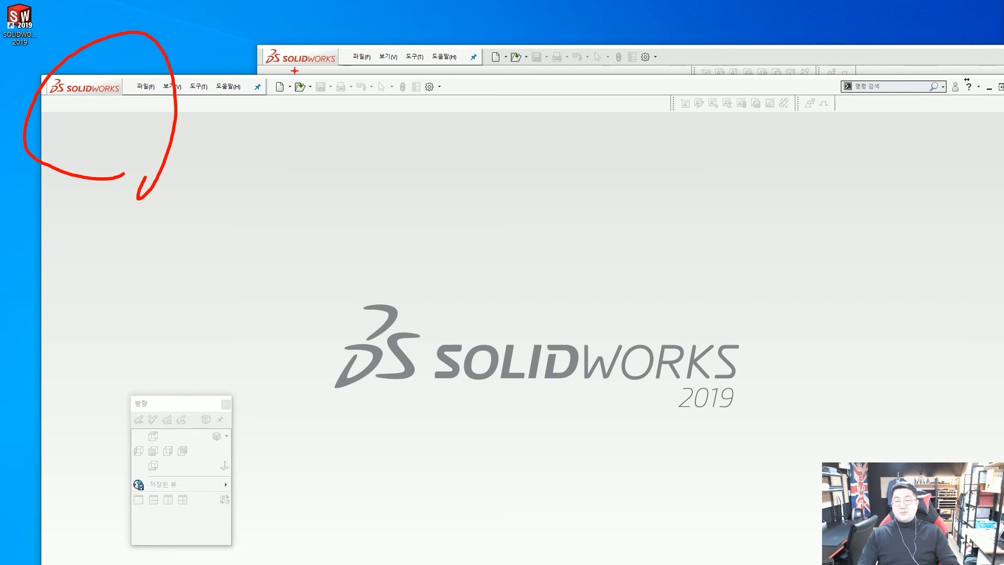
{"action": "mouse_move", "coordinate": [293, 50]}
{"action": "left_mouse_down"}
{"action": "mouse_move", "coordinate": [358, 31]}
{"action": "mouse_move", "coordinate": [631, 10]}
{"action": "left_mouse_up"}
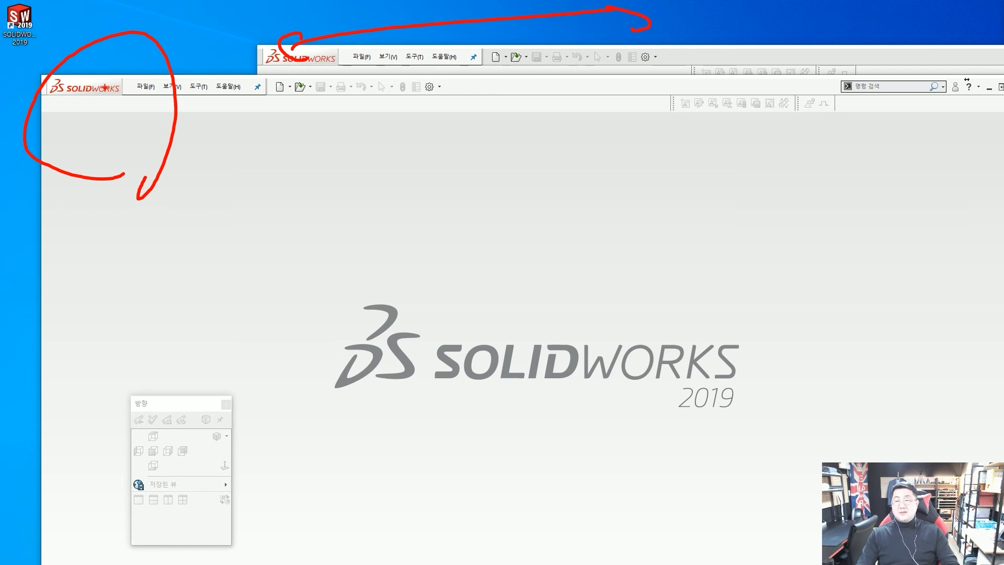
{"action": "key", "text": "Escape"}
Arrange the two SOLIDWORKS windows side by side, each about half the screen wide, and close the 방향 (Orientation) dialog in both.
{"action": "left_click_drag", "start_coordinate": [97, 88], "coordinate": [83, 33]}
{"action": "double_click", "coordinate": [83, 33]}
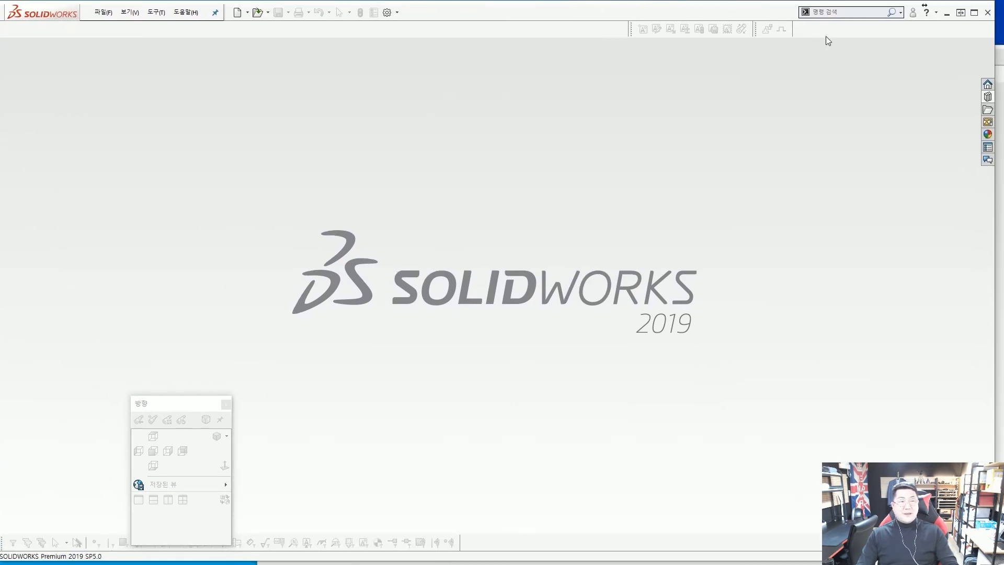
{"action": "left_click_drag", "start_coordinate": [994, 68], "coordinate": [452, 96]}
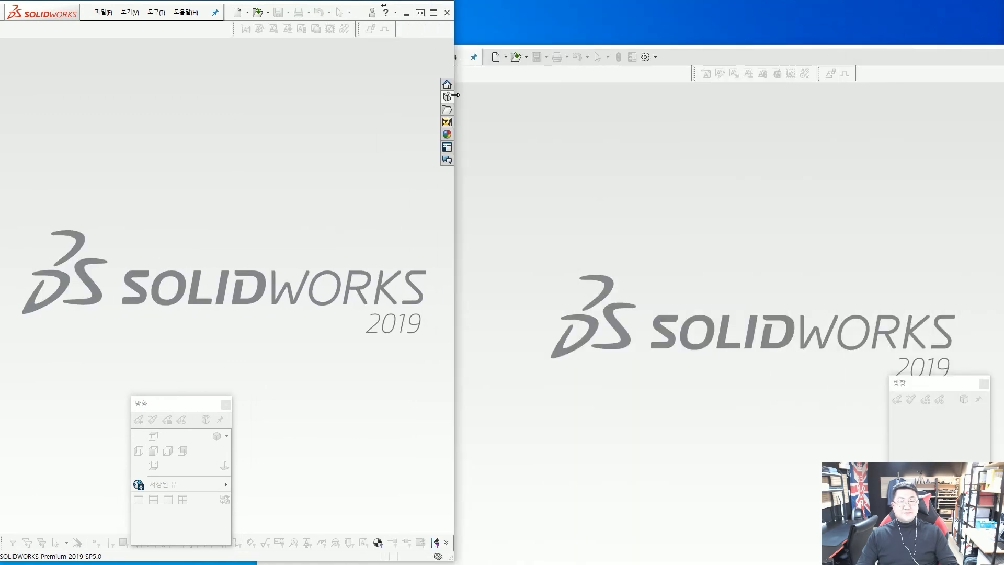
{"action": "left_click", "coordinate": [467, 100]}
{"action": "left_click_drag", "start_coordinate": [255, 177], "coordinate": [596, 170]}
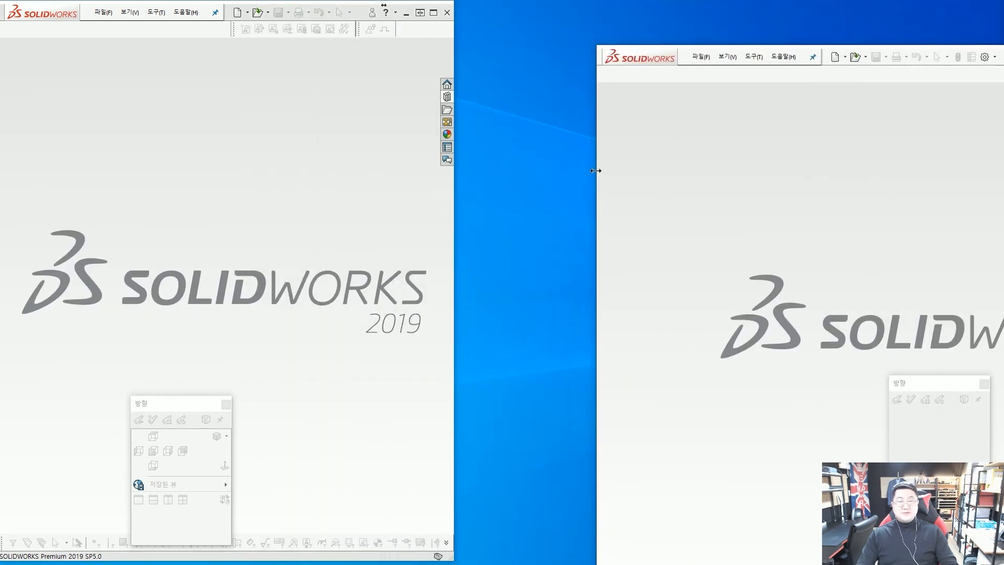
{"action": "left_click_drag", "start_coordinate": [635, 62], "coordinate": [493, 15]}
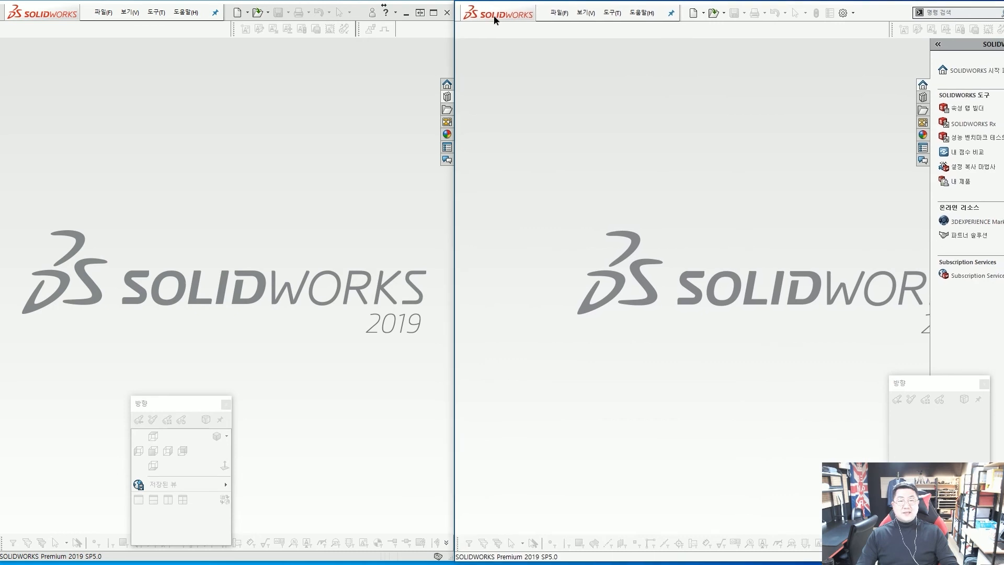
{"action": "mouse_move", "coordinate": [1001, 170]}
{"action": "left_mouse_down"}
{"action": "mouse_move", "coordinate": [986, 169]}
{"action": "mouse_move", "coordinate": [1000, 168]}
{"action": "left_mouse_up"}
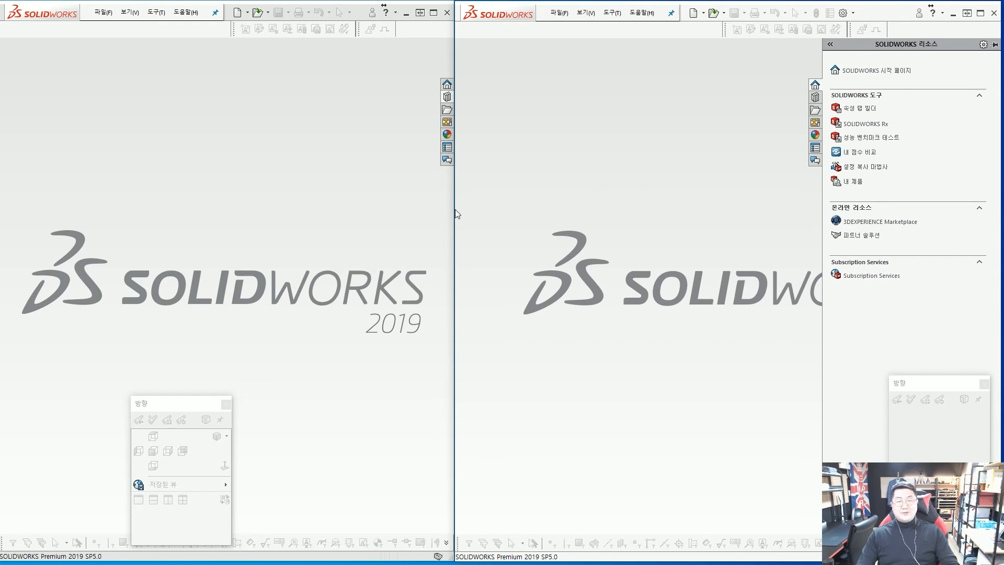
{"action": "left_click_drag", "start_coordinate": [455, 210], "coordinate": [490, 212]}
{"action": "left_click", "coordinate": [492, 183]}
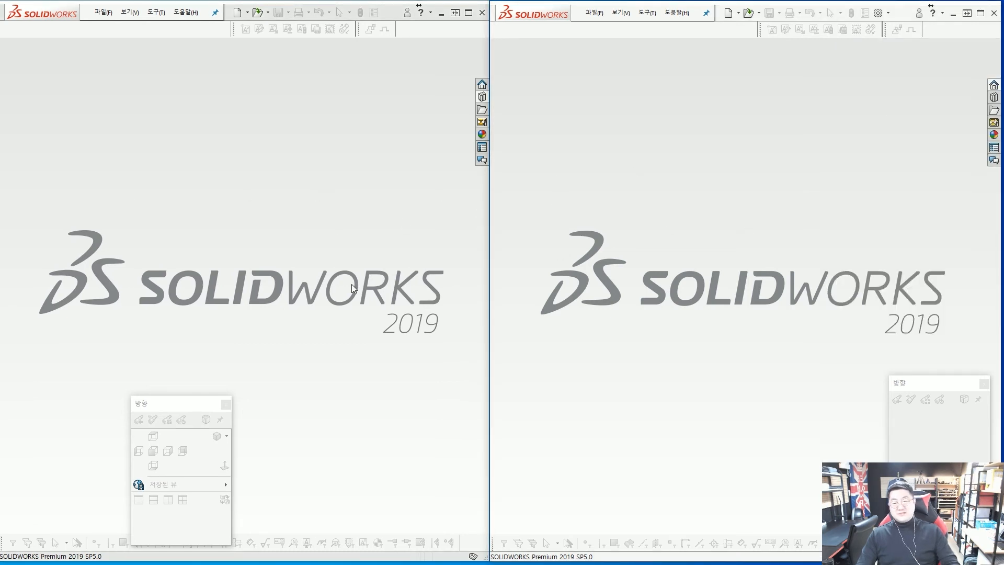
{"action": "left_click", "coordinate": [227, 403]}
{"action": "left_click", "coordinate": [984, 383]}
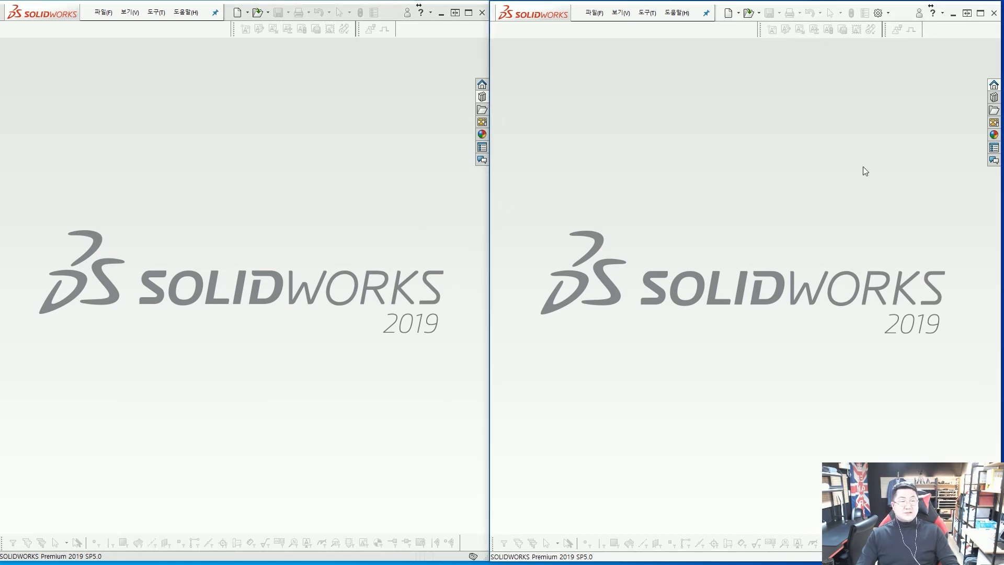
In the second session's design library, remove the missing Demo folder reference and display the Completed Exercises folder of Essentials Lesson04.
{"action": "left_click", "coordinate": [993, 97]}
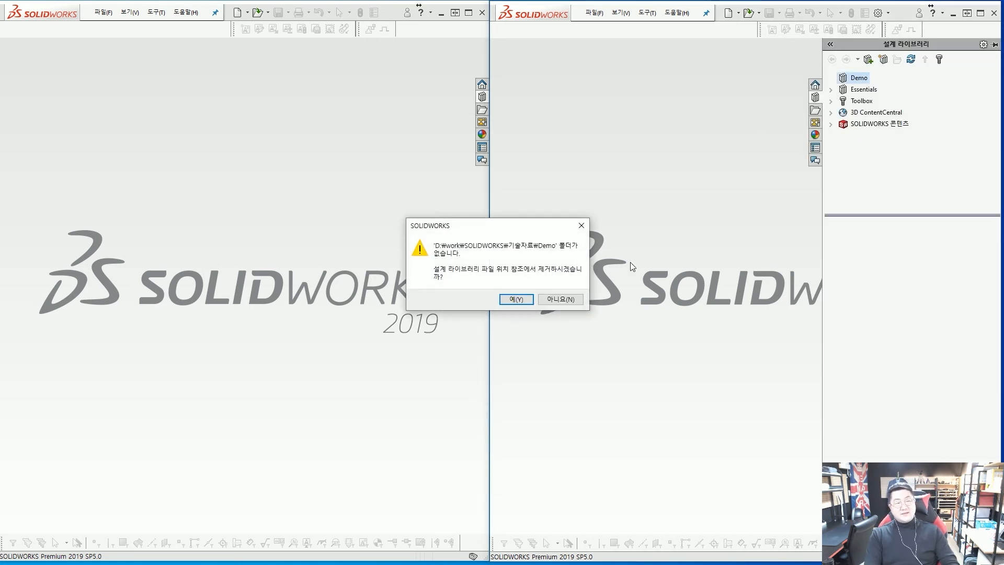
{"action": "left_click", "coordinate": [516, 299]}
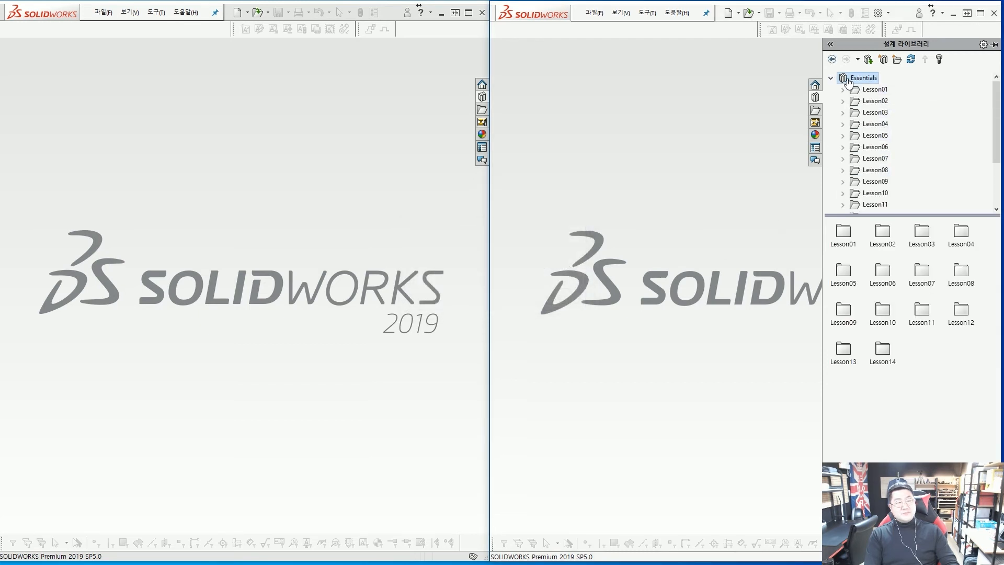
{"action": "left_click", "coordinate": [843, 124]}
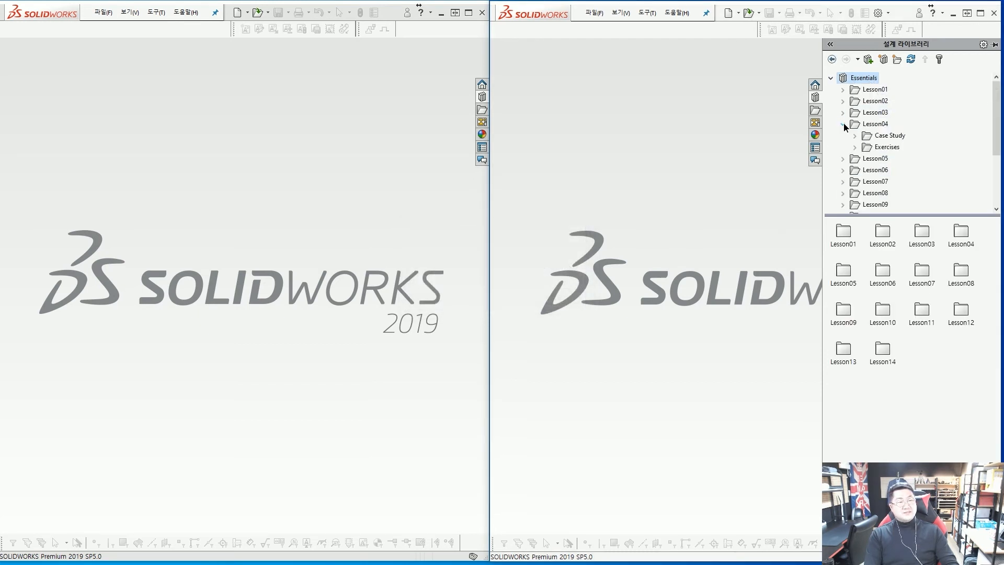
{"action": "left_click", "coordinate": [874, 148]}
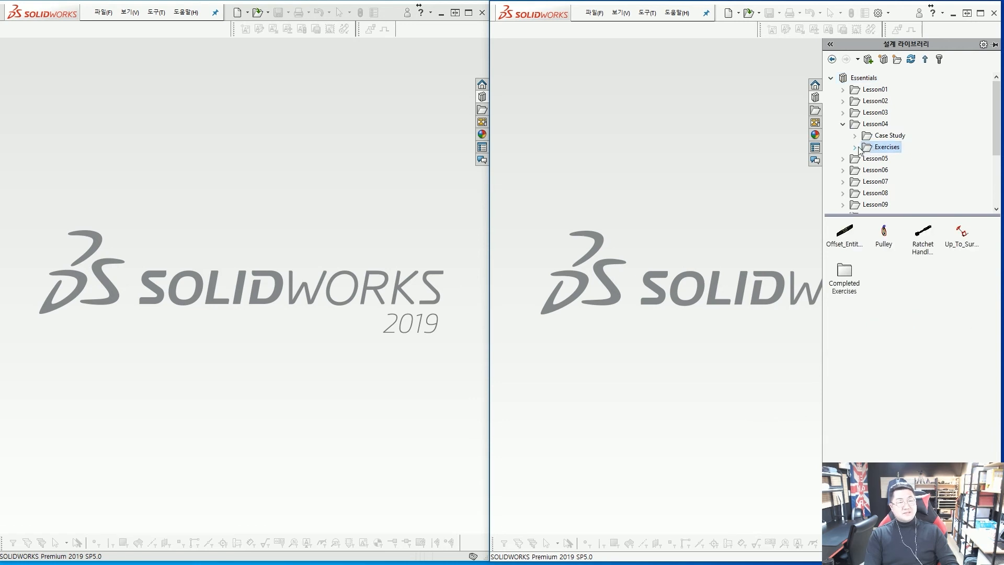
{"action": "left_click", "coordinate": [854, 147]}
{"action": "left_click", "coordinate": [880, 158]}
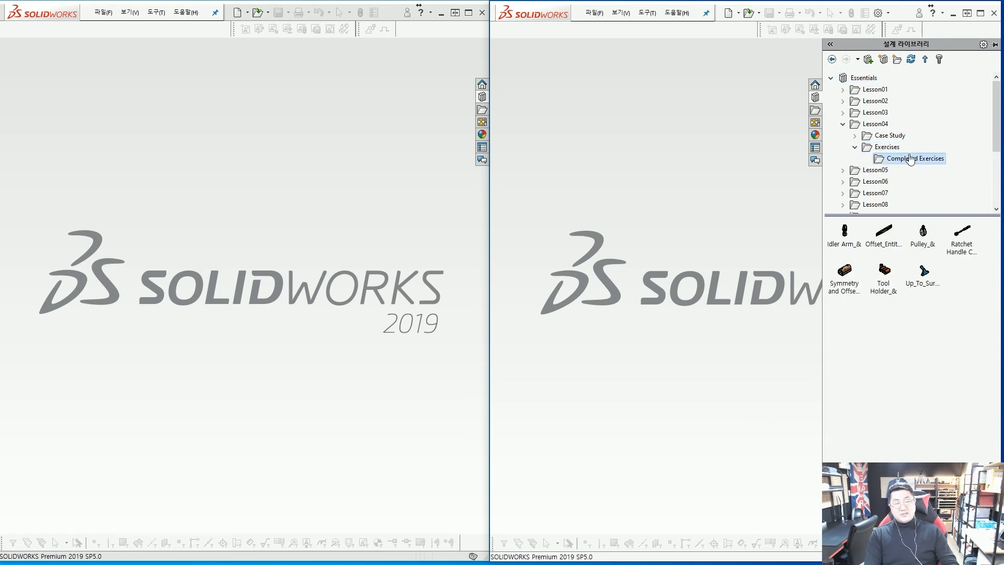
Open the Idler Arm_& part from the Completed Exercises folder in the second session.
{"action": "left_click", "coordinate": [843, 241]}
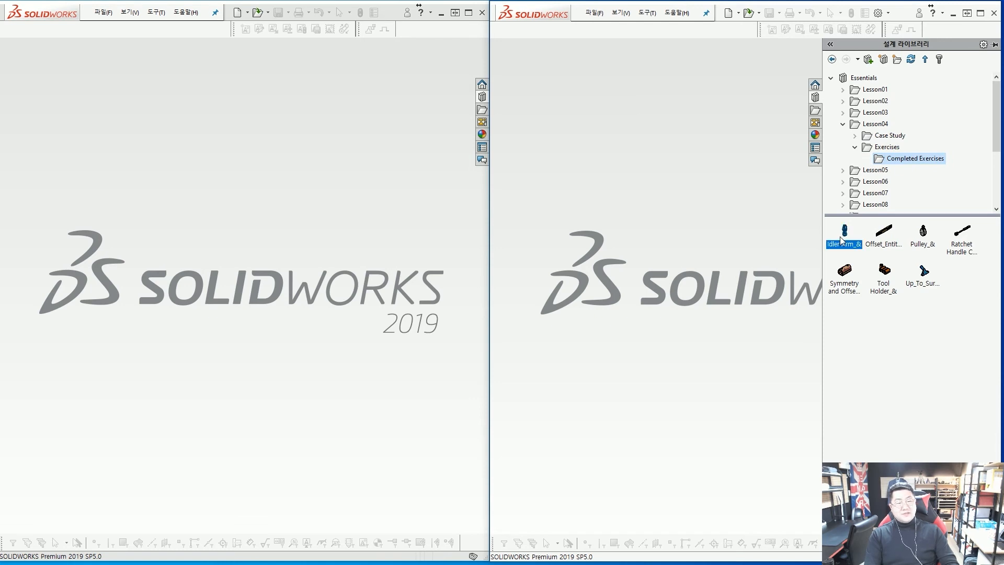
{"action": "left_click_drag", "start_coordinate": [705, 296], "coordinate": [825, 248]}
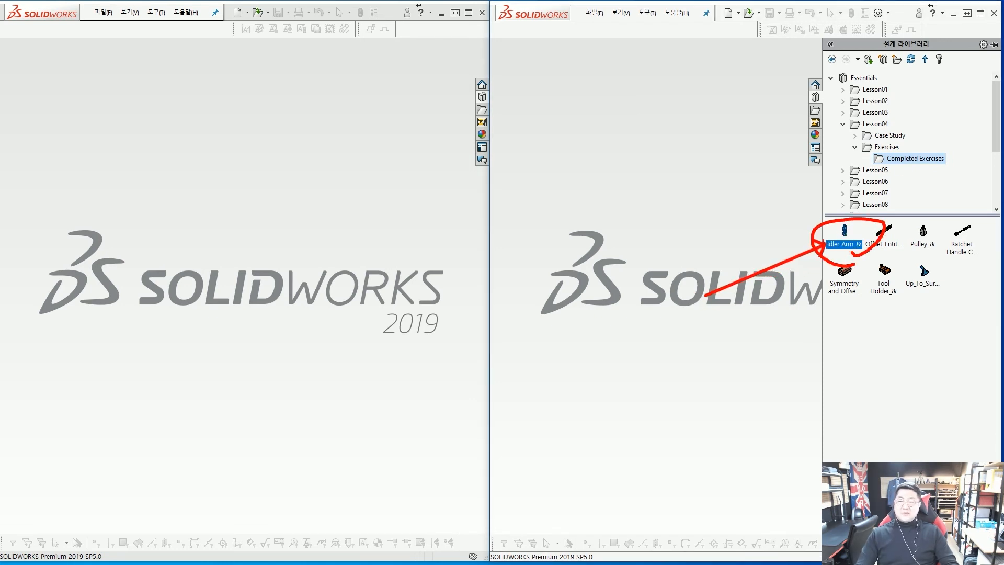
{"action": "key", "text": "Escape"}
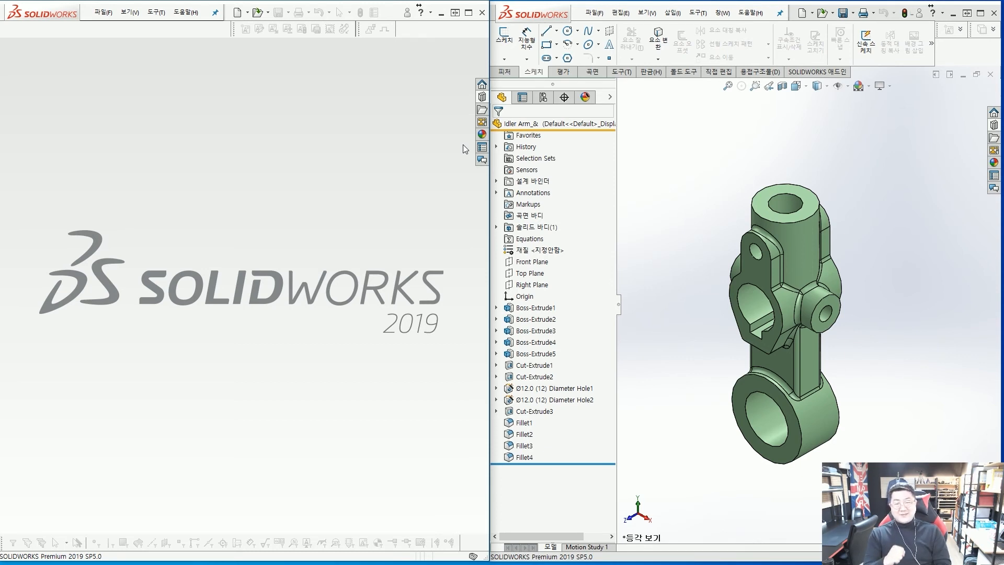
{"action": "left_click", "coordinate": [481, 99]}
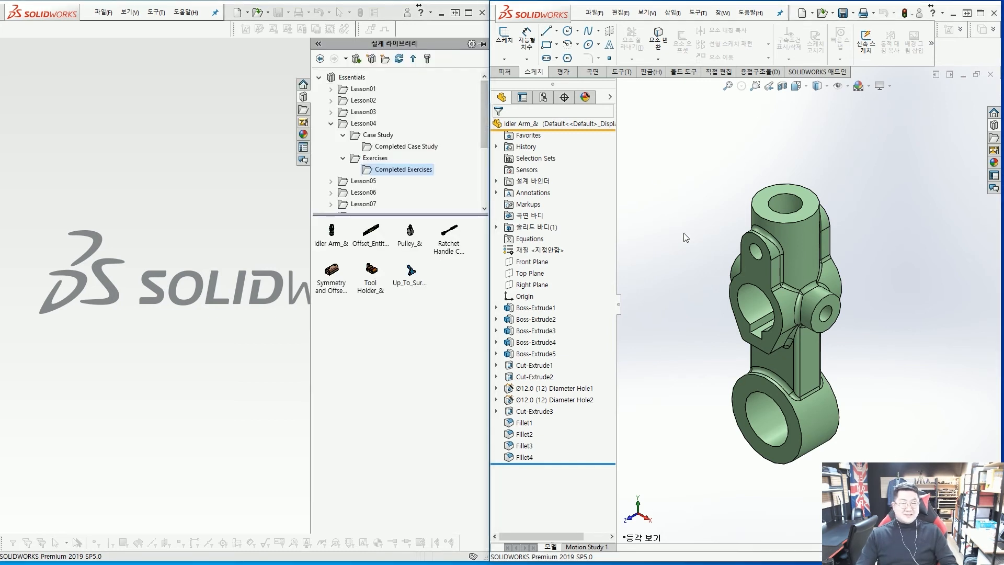
{"action": "left_click", "coordinate": [482, 44]}
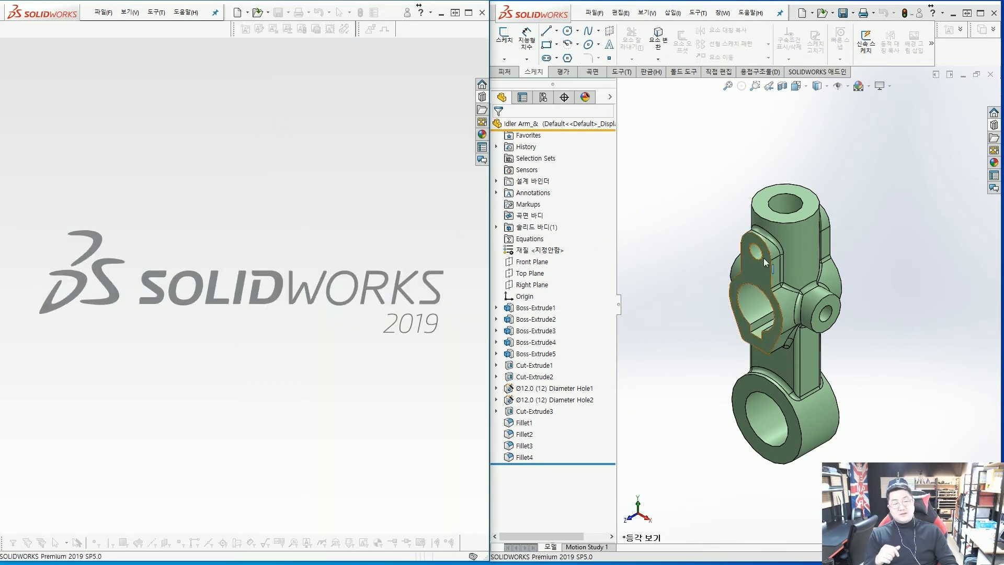
{"action": "left_click", "coordinate": [797, 252]}
{"action": "left_click", "coordinate": [686, 269]}
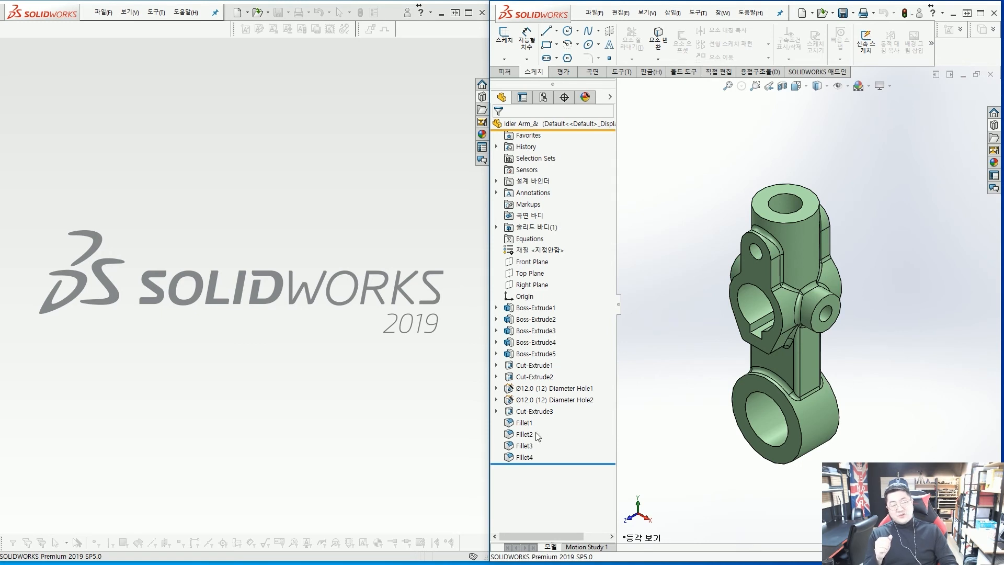
Inspect Boss-Extrude1 on the Idler Arm model and roll the feature history back to before it.
{"action": "mouse_move", "coordinate": [545, 402]}
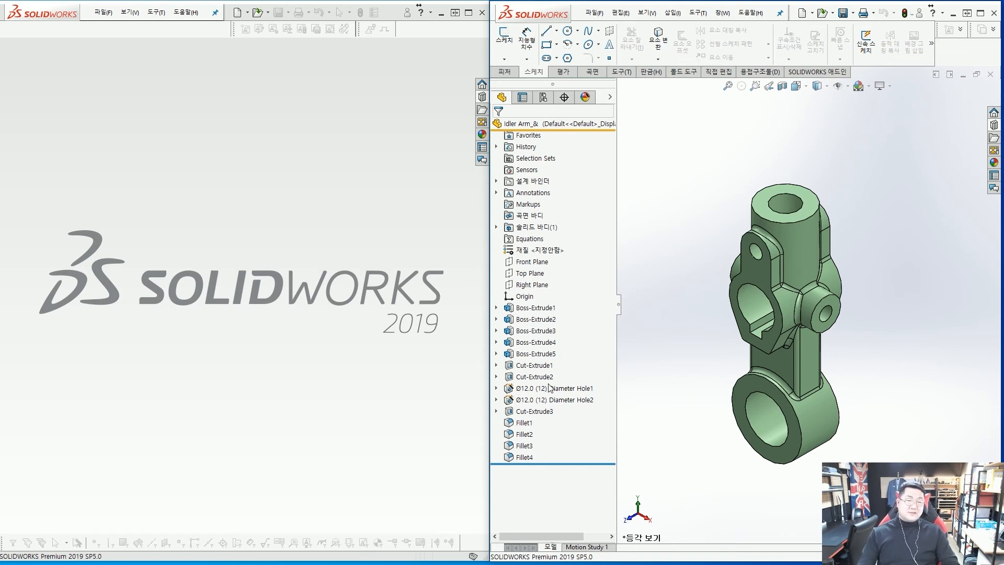
{"action": "left_click", "coordinate": [537, 309]}
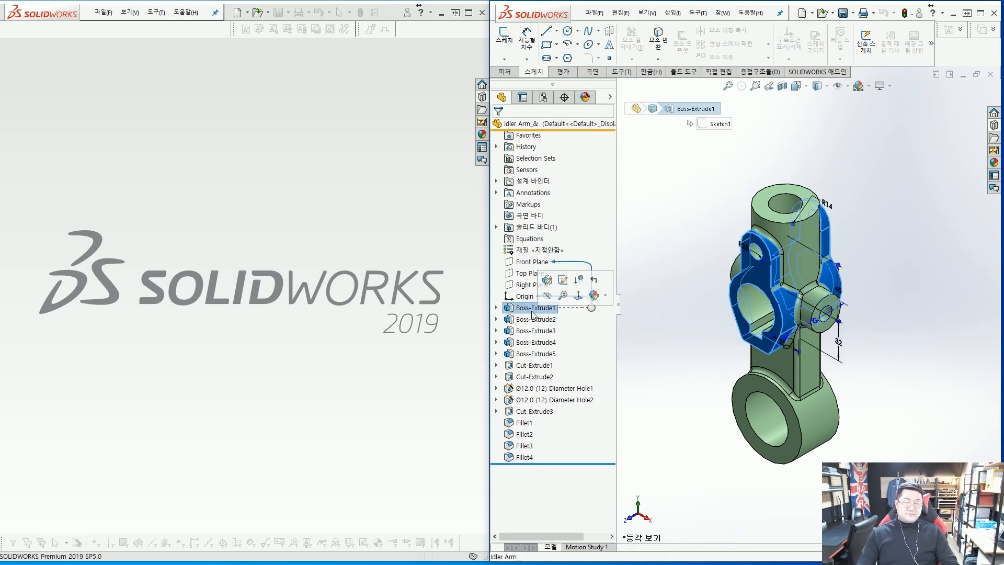
{"action": "middle_click_drag", "start_coordinate": [795, 303], "coordinate": [829, 300]}
{"action": "left_click", "coordinate": [691, 243]}
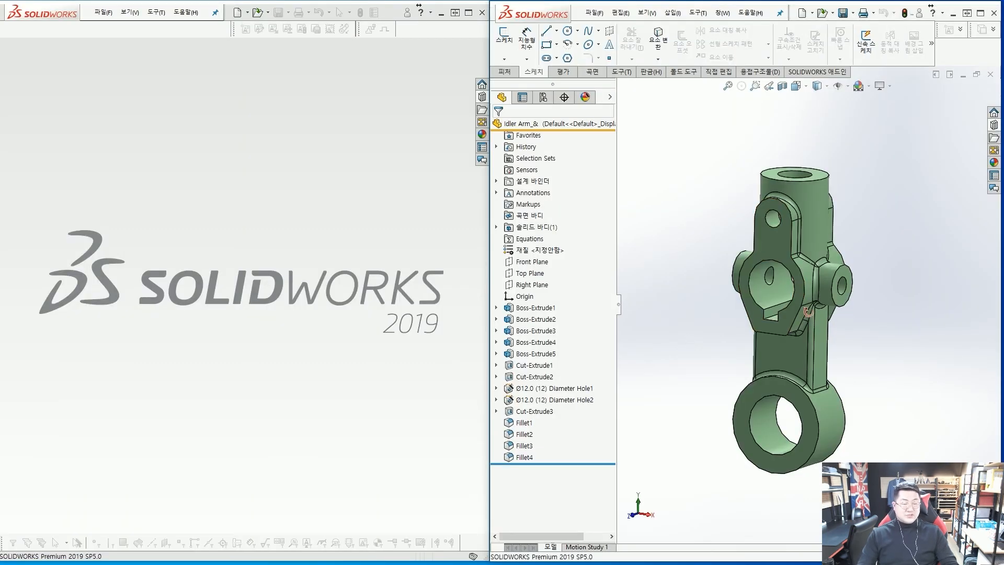
{"action": "mouse_move", "coordinate": [544, 313]}
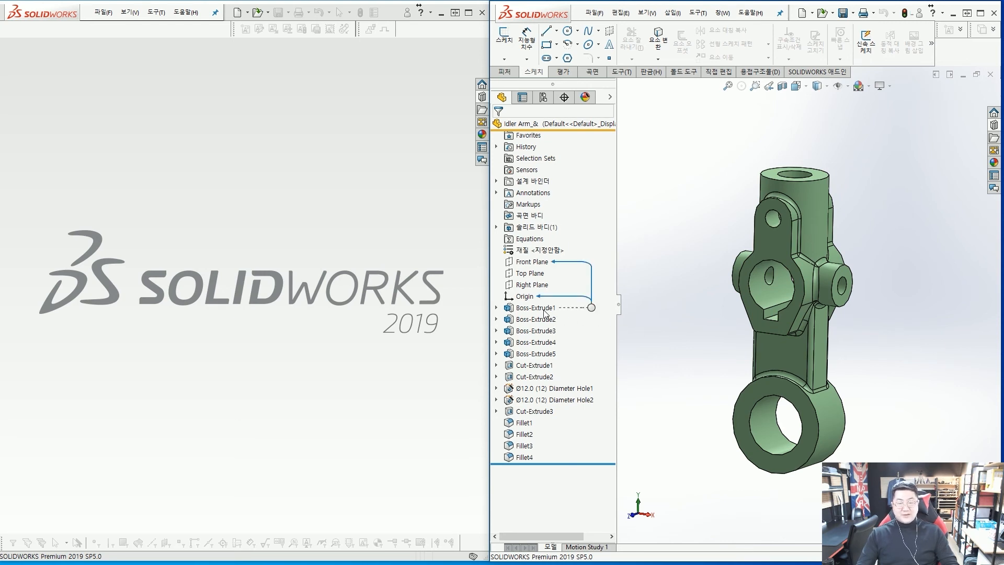
{"action": "left_click", "coordinate": [534, 308]}
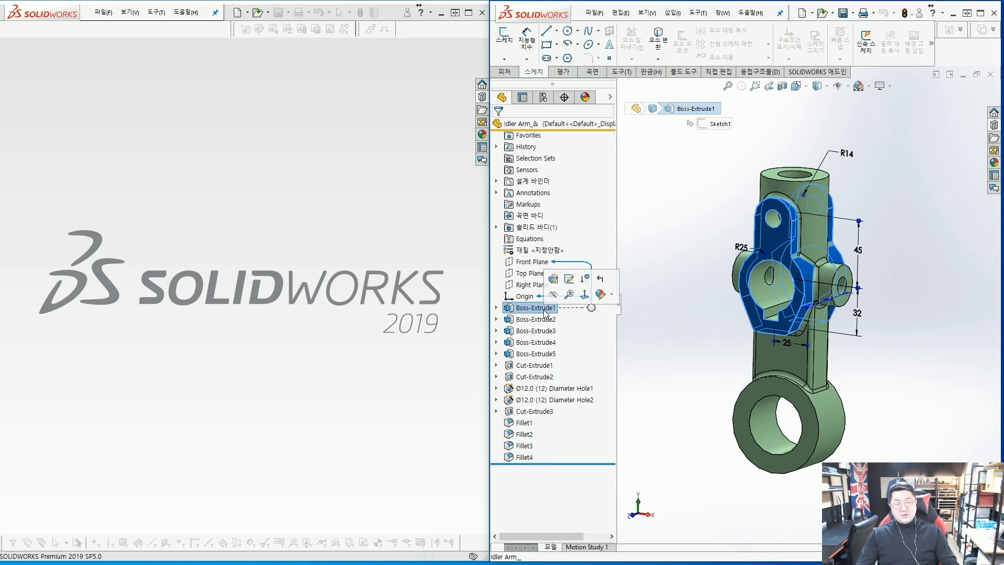
{"action": "left_click", "coordinate": [602, 281]}
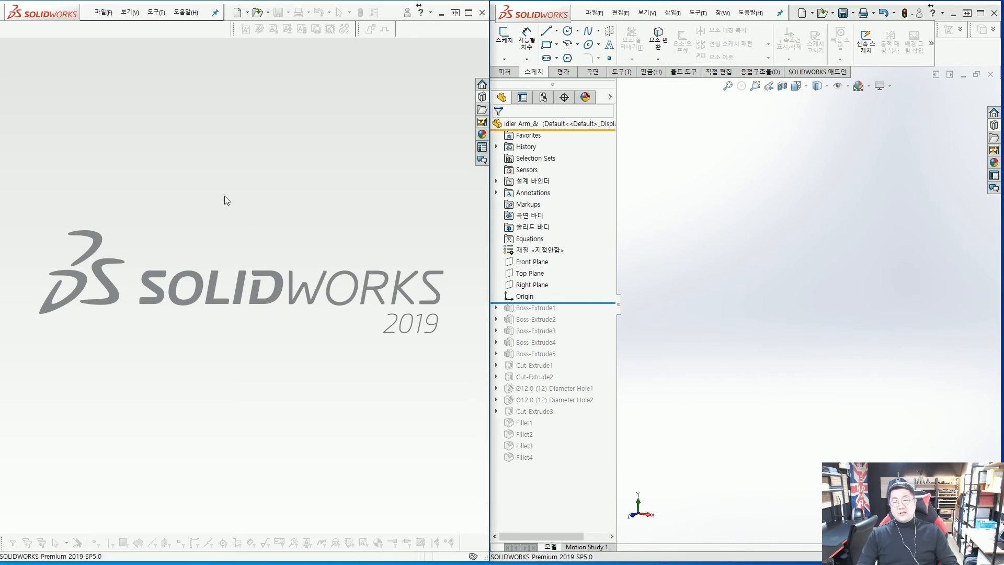
Create a new part from the Part_MM training template in the empty first session.
{"action": "left_click", "coordinate": [236, 15]}
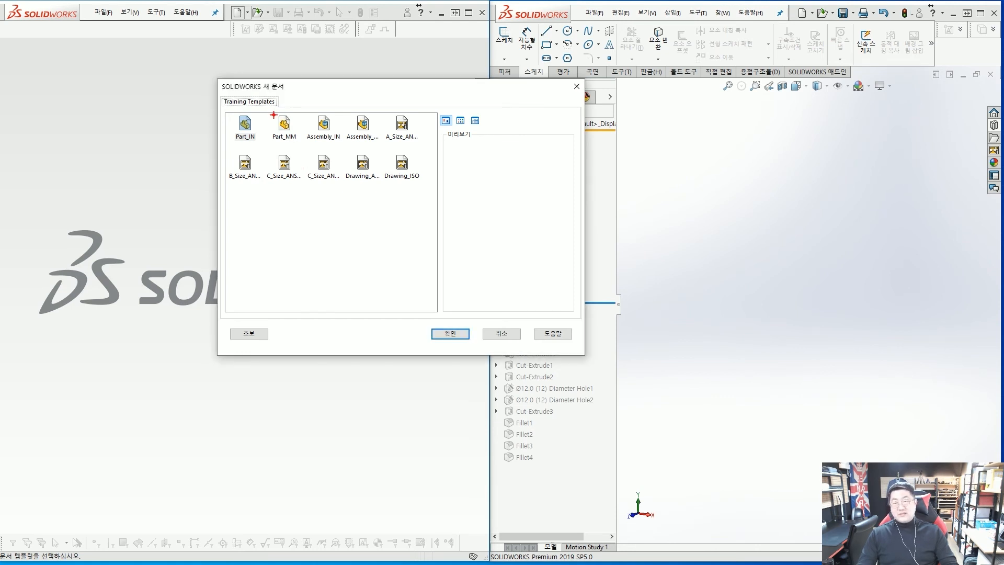
{"action": "left_click", "coordinate": [287, 131]}
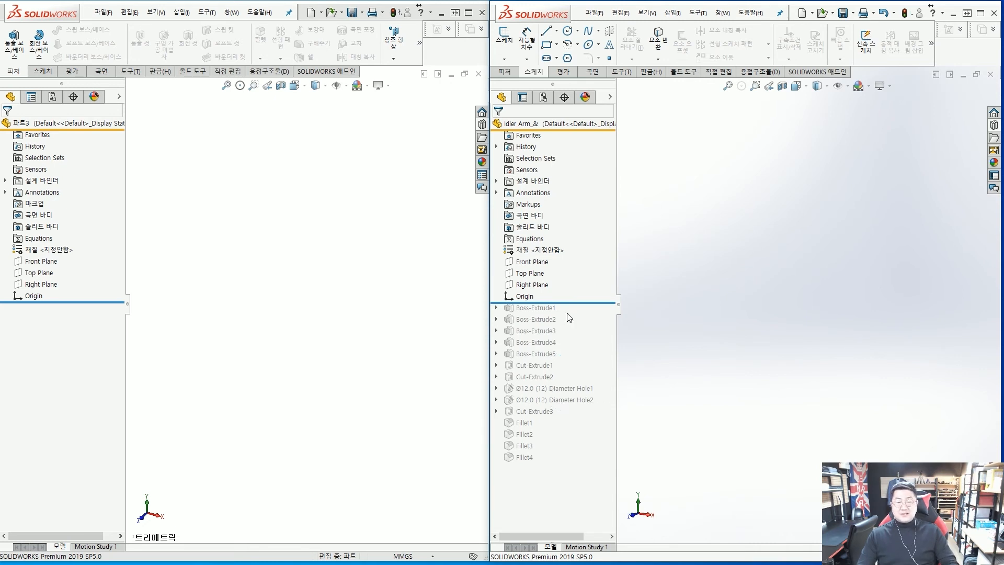
Roll the Idler Arm history forward past Boss-Extrude1 and expand that feature to show its sketch.
{"action": "left_click_drag", "start_coordinate": [574, 302], "coordinate": [575, 314]}
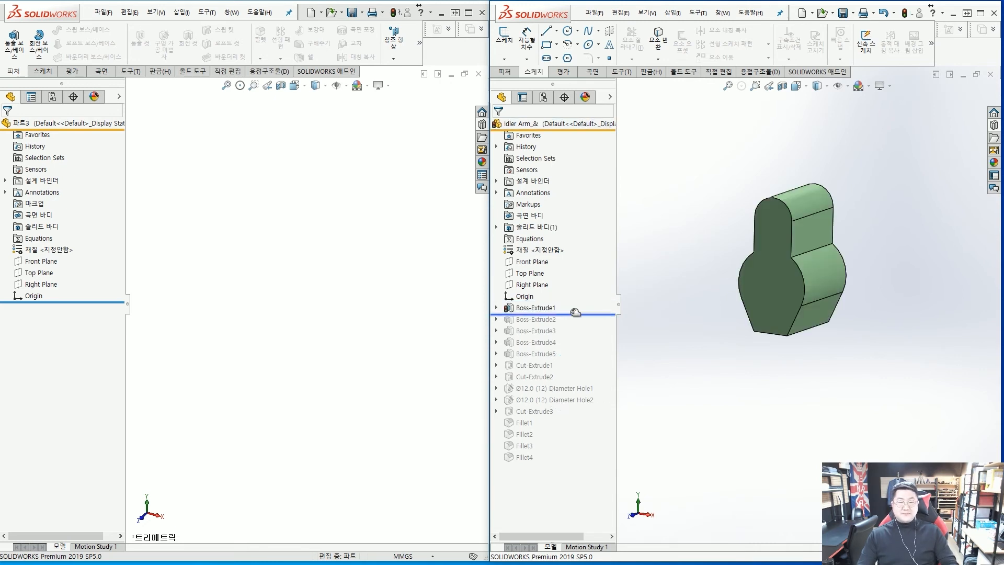
{"action": "left_click", "coordinate": [497, 308]}
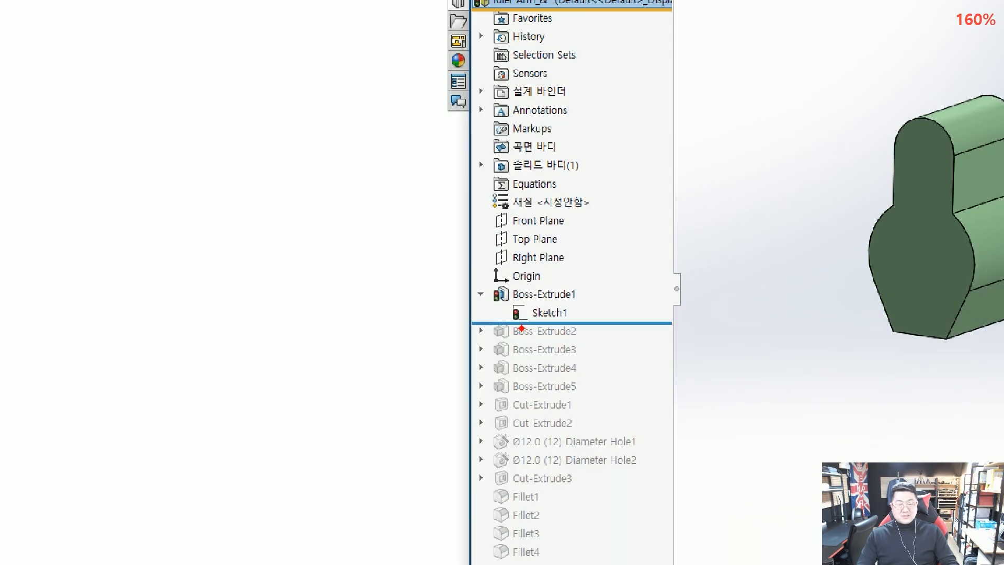
{"action": "left_click_drag", "start_coordinate": [589, 315], "coordinate": [591, 313]}
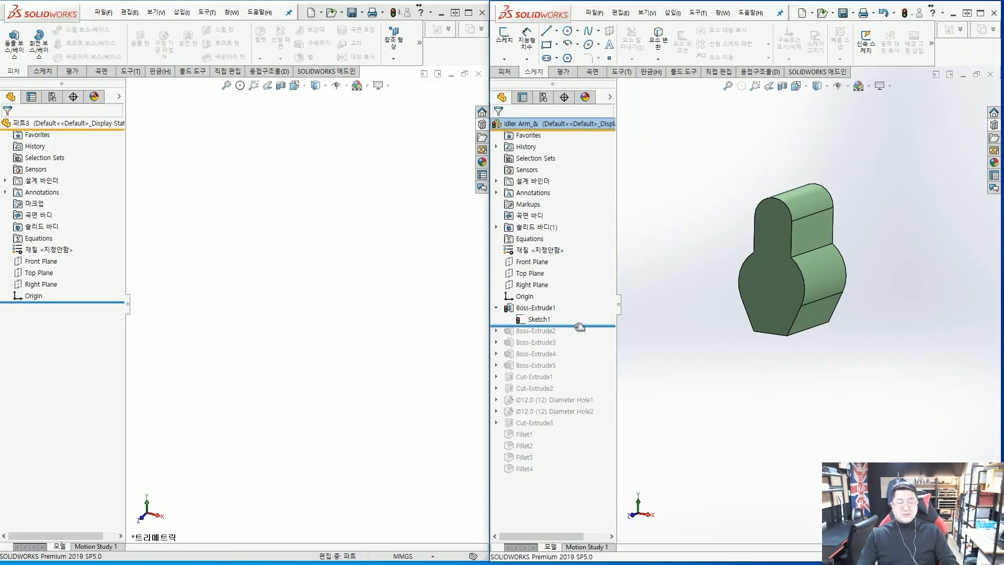
Check which plane the Idler Arm's Sketch1 lies on using Edit Sketch Plane.
{"action": "left_click", "coordinate": [550, 313]}
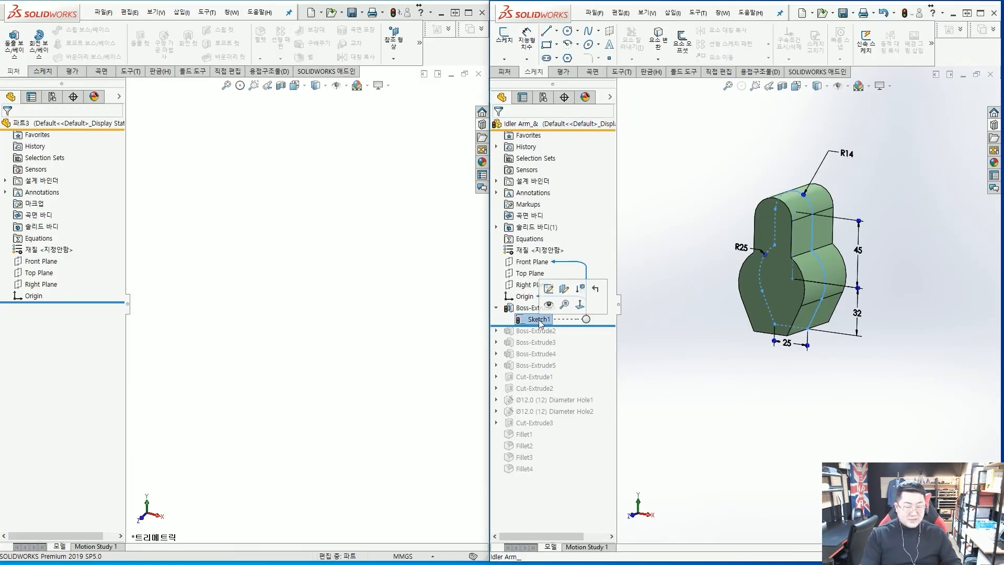
{"action": "key", "text": "Escape"}
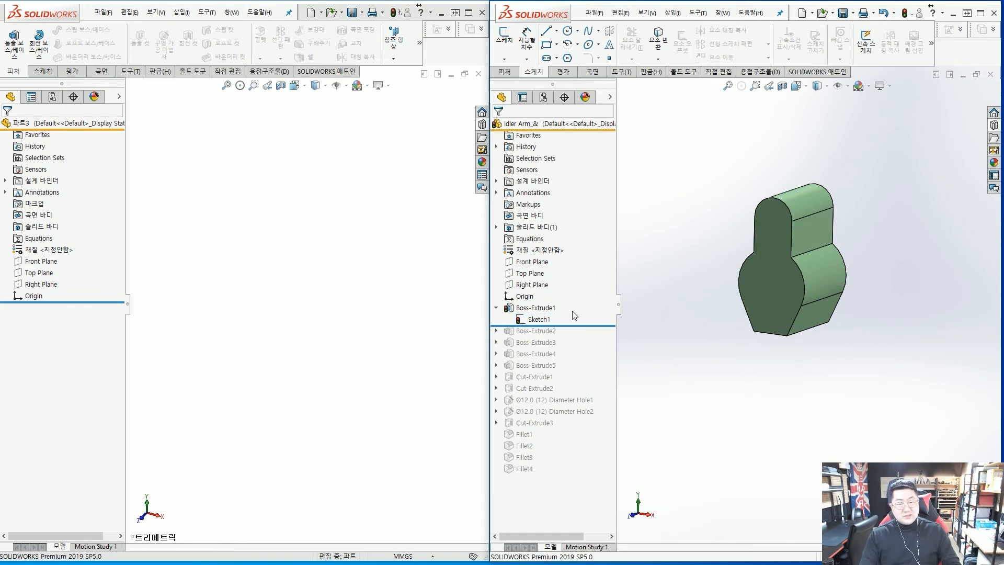
{"action": "left_click", "coordinate": [537, 320]}
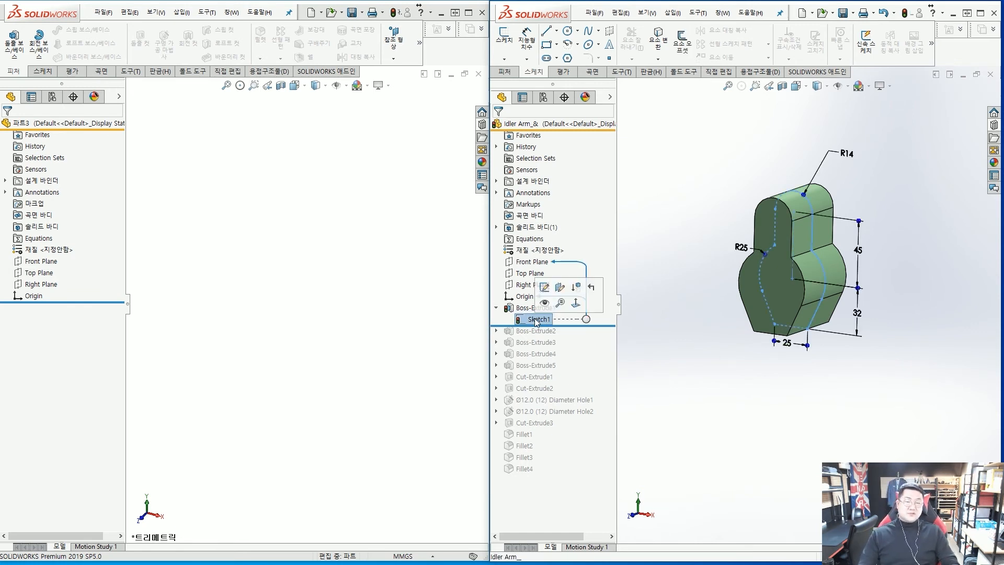
{"action": "left_click", "coordinate": [559, 289]}
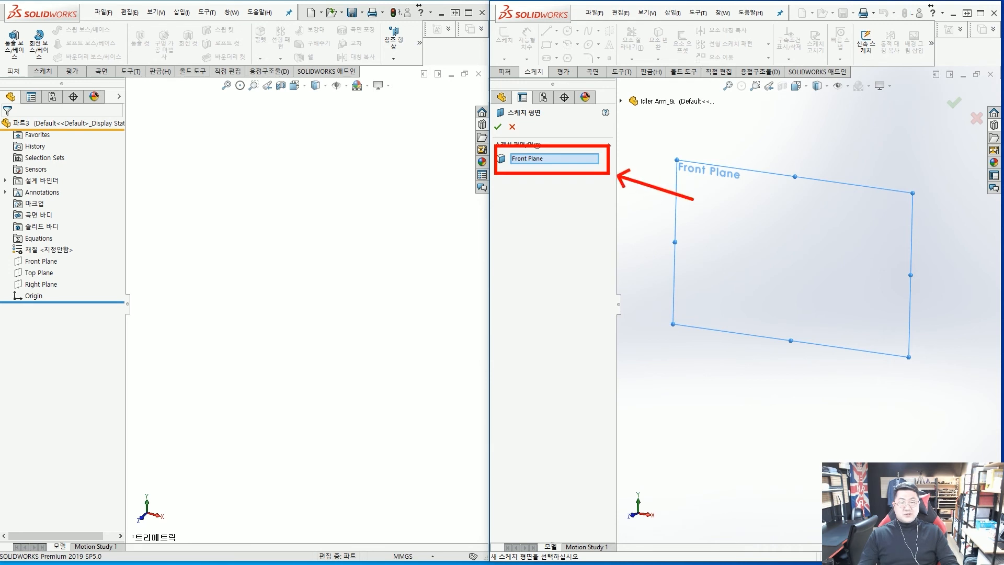
Start a sketch on the Front Plane of the new part.
{"action": "left_click", "coordinate": [45, 261]}
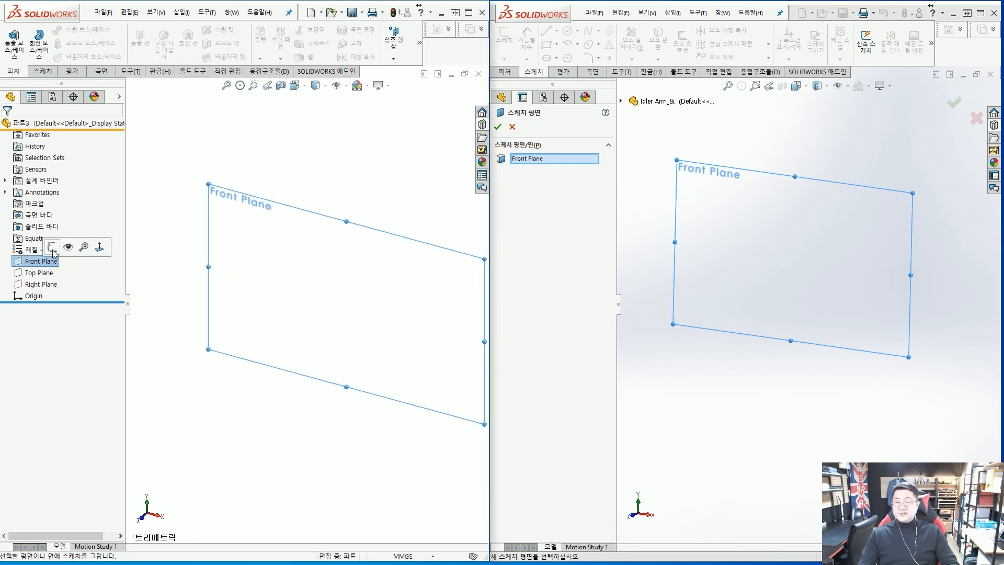
{"action": "left_click", "coordinate": [54, 251]}
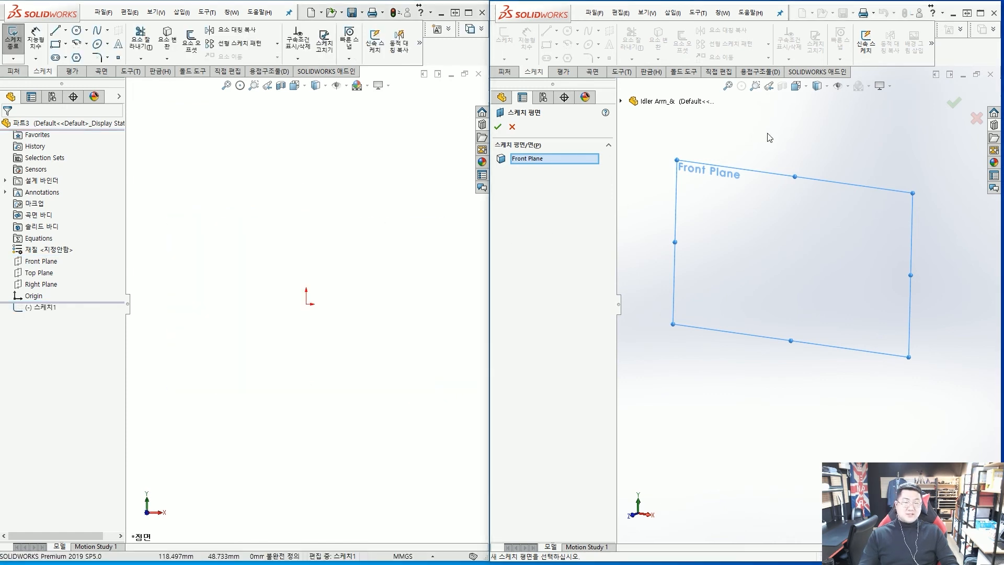
Close the Idler Arm's sketch plane editing without changes and open Sketch1 for editing.
{"action": "key", "text": "Escape"}
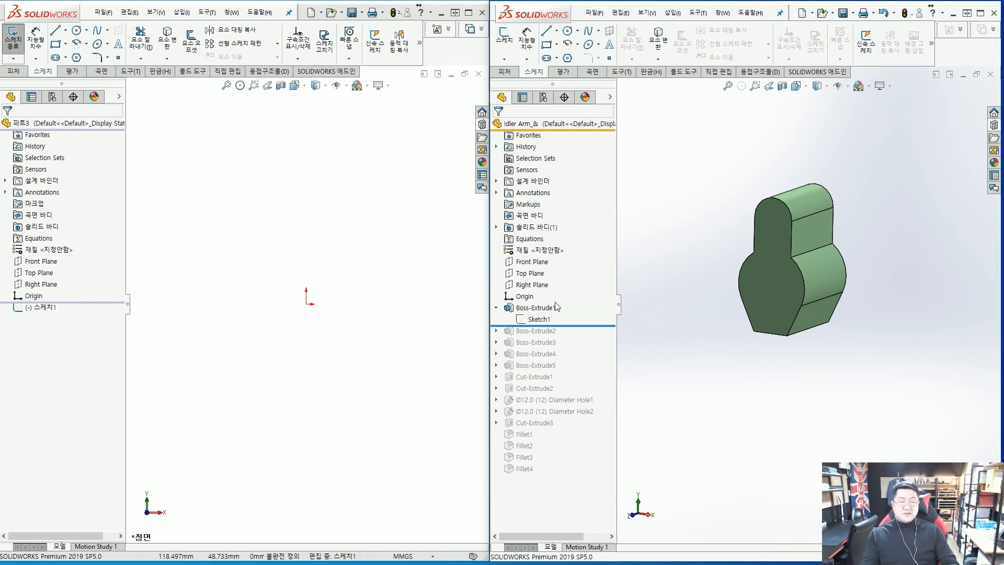
{"action": "left_click", "coordinate": [544, 321]}
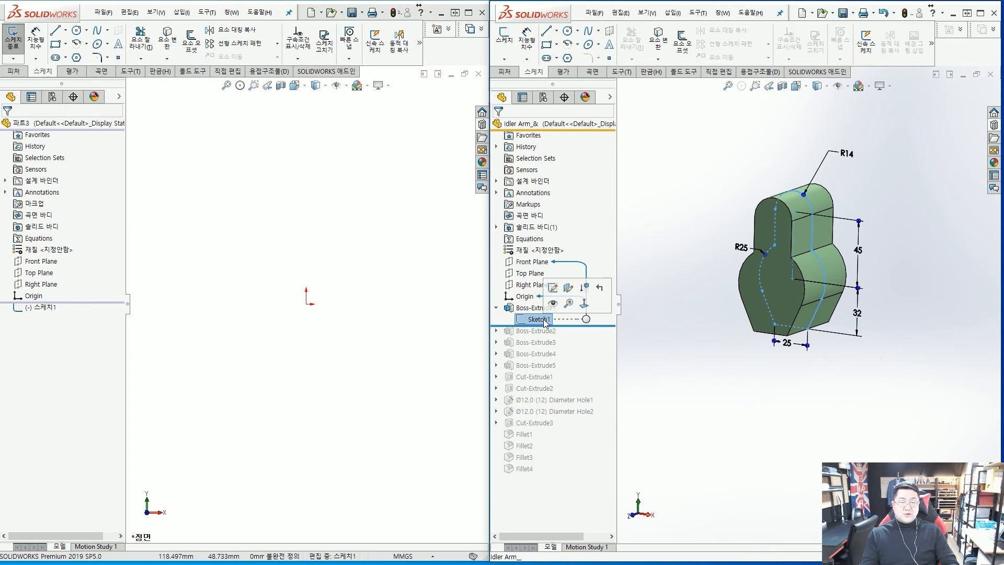
{"action": "left_click", "coordinate": [554, 291]}
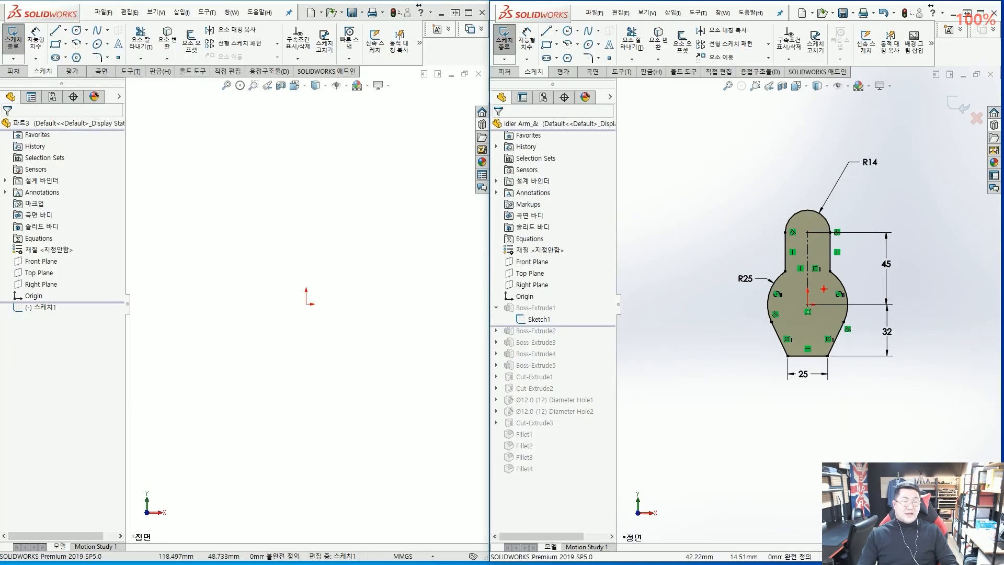
{"action": "mouse_move", "coordinate": [869, 393]}
{"action": "left_mouse_down"}
{"action": "mouse_move", "coordinate": [683, 282]}
{"action": "mouse_move", "coordinate": [902, 324]}
{"action": "mouse_move", "coordinate": [834, 372]}
{"action": "left_mouse_up"}
{"action": "key", "text": "Escape"}
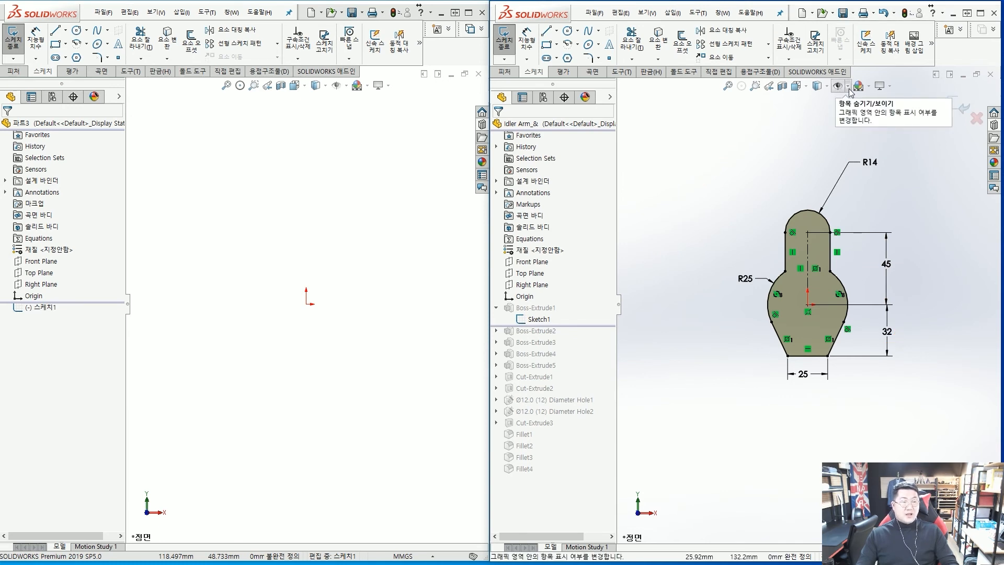
Examine the relations and dimensions of the Idler Arm's Sketch1, including the sketch relations display option.
{"action": "left_click", "coordinate": [848, 88]}
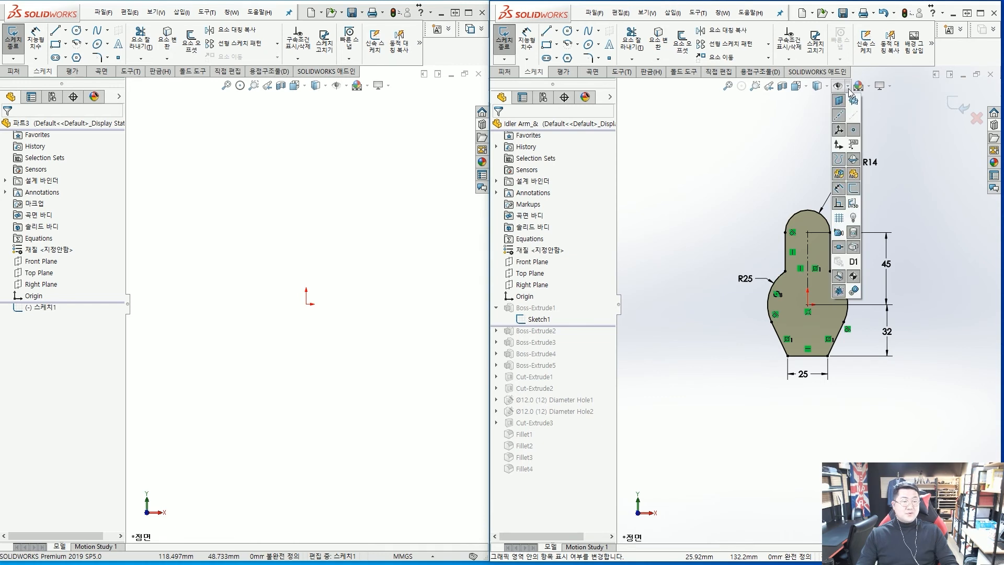
{"action": "left_click", "coordinate": [837, 205]}
{"action": "scroll", "coordinate": [839, 214], "scroll_direction": "up", "scroll_amount": 1}
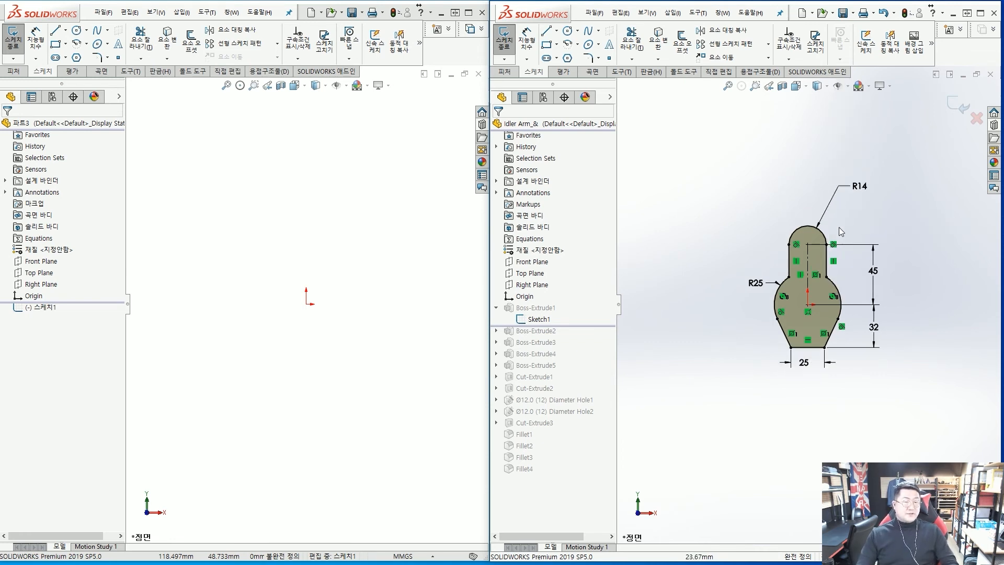
{"action": "scroll", "coordinate": [841, 220], "scroll_direction": "down", "scroll_amount": 1}
{"action": "scroll", "coordinate": [826, 282], "scroll_direction": "down", "scroll_amount": 2}
{"action": "scroll", "coordinate": [812, 285], "scroll_direction": "up", "scroll_amount": 2}
{"action": "scroll", "coordinate": [816, 285], "scroll_direction": "down", "scroll_amount": 2}
{"action": "scroll", "coordinate": [808, 306], "scroll_direction": "up", "scroll_amount": 3}
{"action": "scroll", "coordinate": [798, 316], "scroll_direction": "down", "scroll_amount": 3}
{"action": "left_click_drag", "start_coordinate": [805, 338], "coordinate": [802, 330]}
{"action": "key", "text": "Escape"}
{"action": "scroll", "coordinate": [835, 270], "scroll_direction": "up", "scroll_amount": 1}
{"action": "key", "text": "ctrl+1"}
{"action": "scroll", "coordinate": [774, 228], "scroll_direction": "up", "scroll_amount": 3}
{"action": "scroll", "coordinate": [774, 228], "scroll_direction": "down", "scroll_amount": 3}
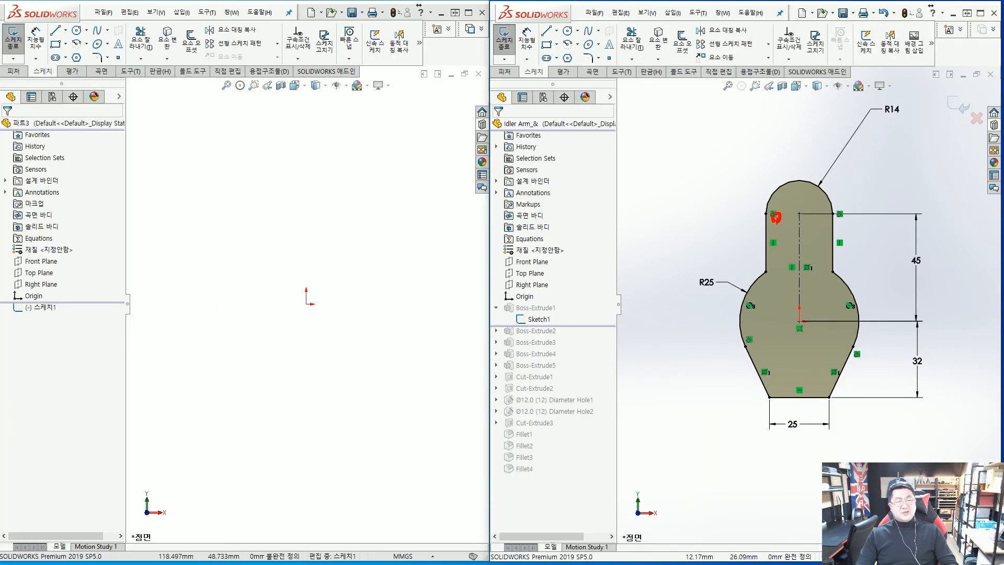
Check the upper arc's relations in the Idler Arm's Sketch1, and list all relations with Display/Delete Relations, examining the first vertical relation.
{"action": "key", "text": "Escape"}
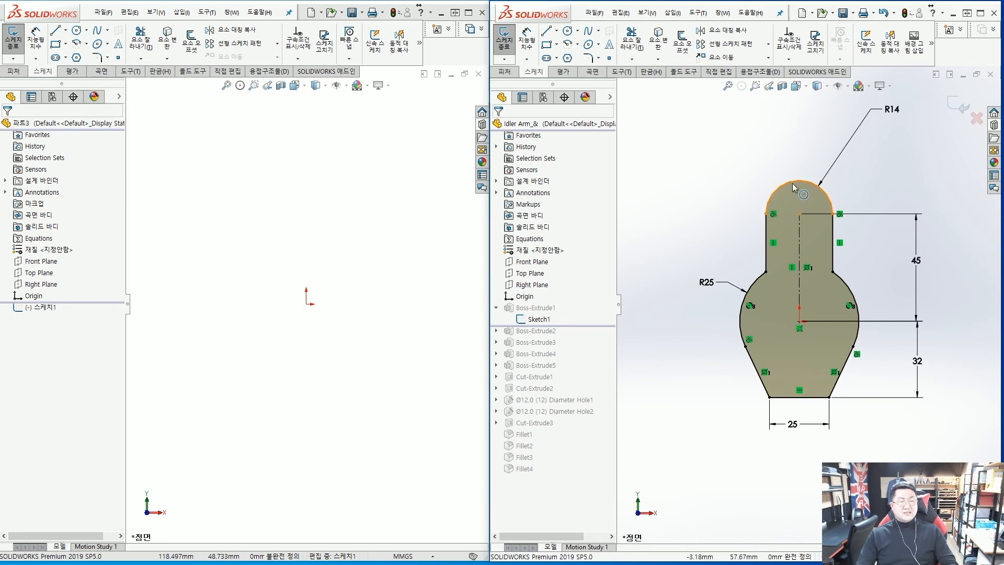
{"action": "left_click", "coordinate": [792, 181]}
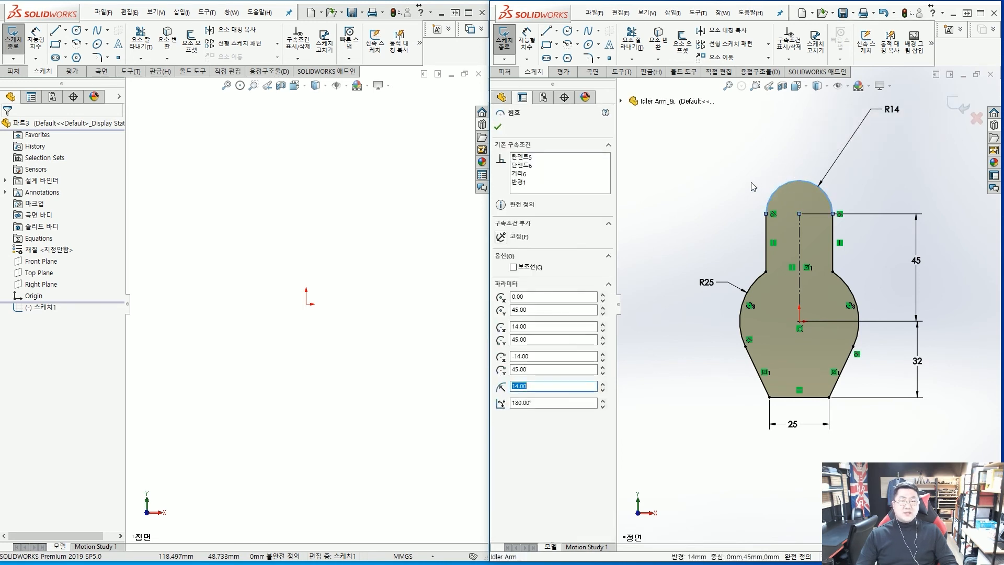
{"action": "key", "text": "Escape"}
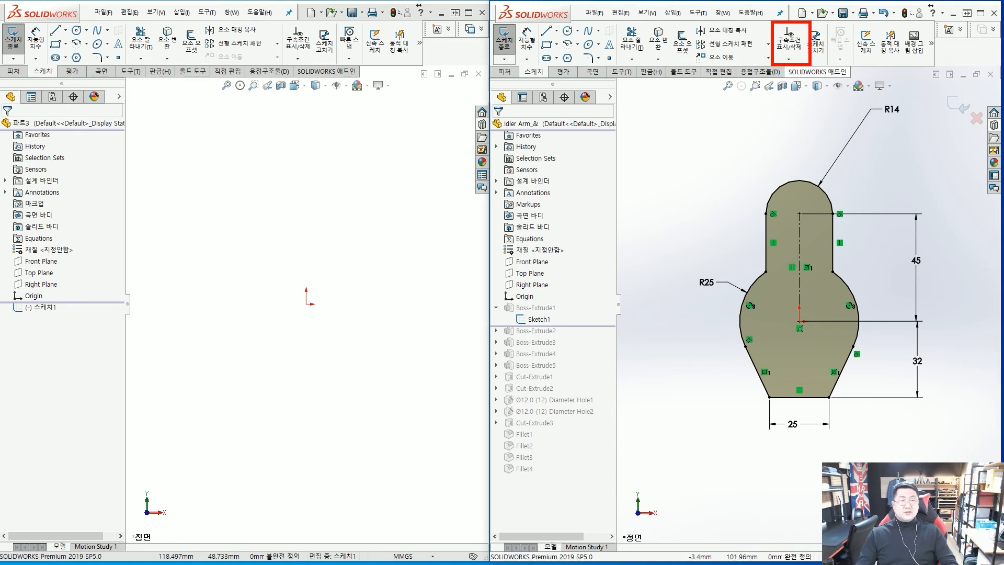
{"action": "left_click", "coordinate": [789, 60]}
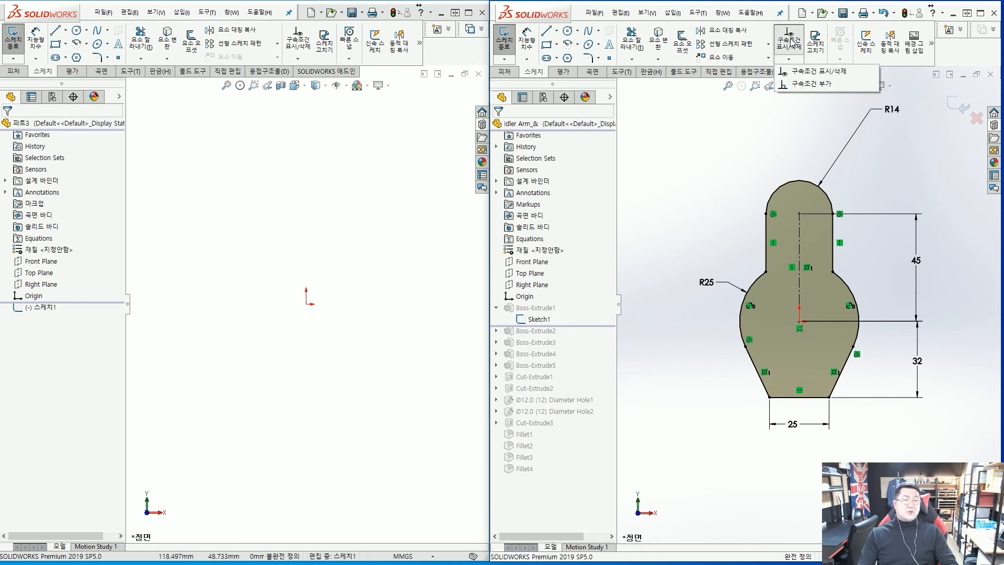
{"action": "left_click", "coordinate": [737, 120]}
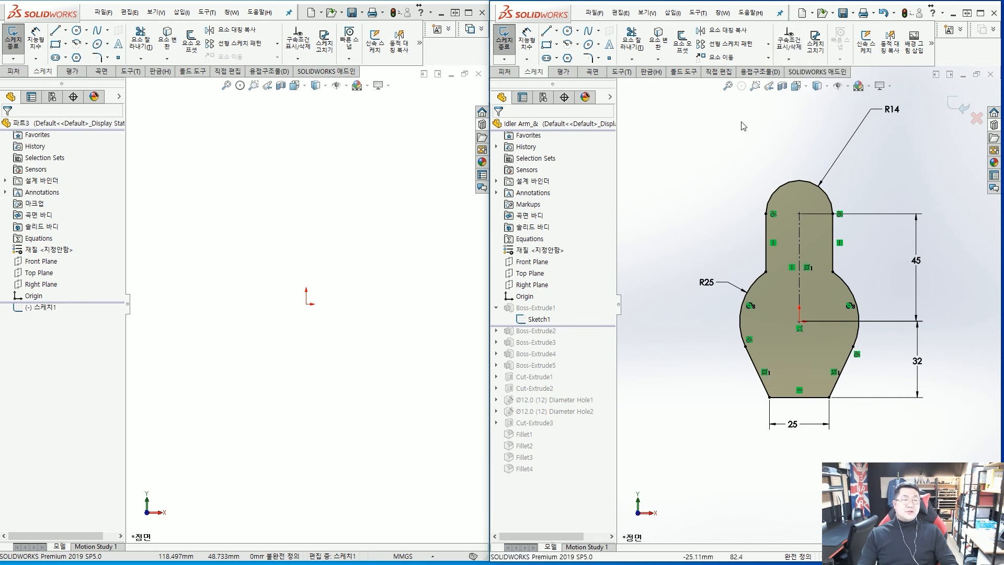
{"action": "left_click", "coordinate": [792, 47]}
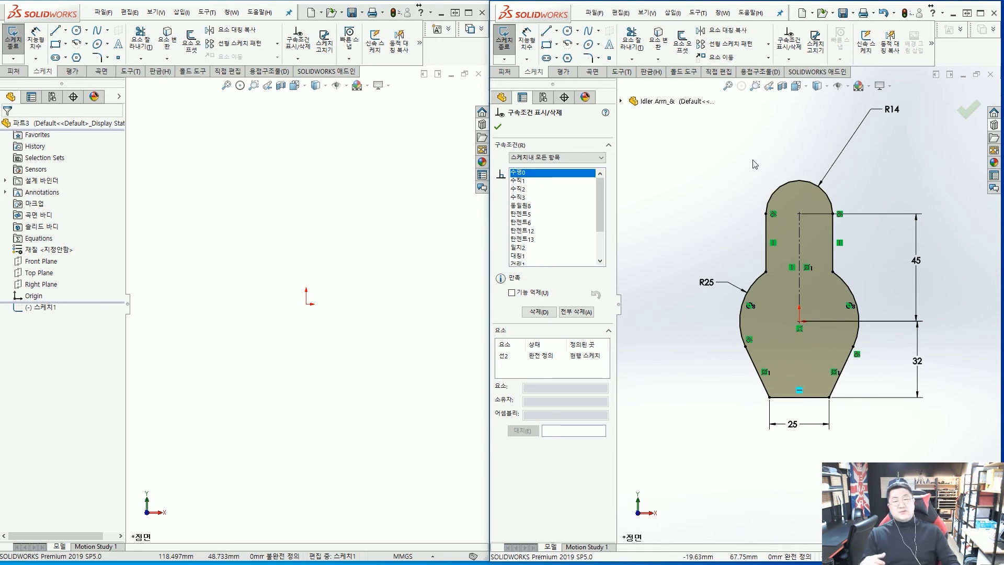
{"action": "left_click", "coordinate": [521, 181]}
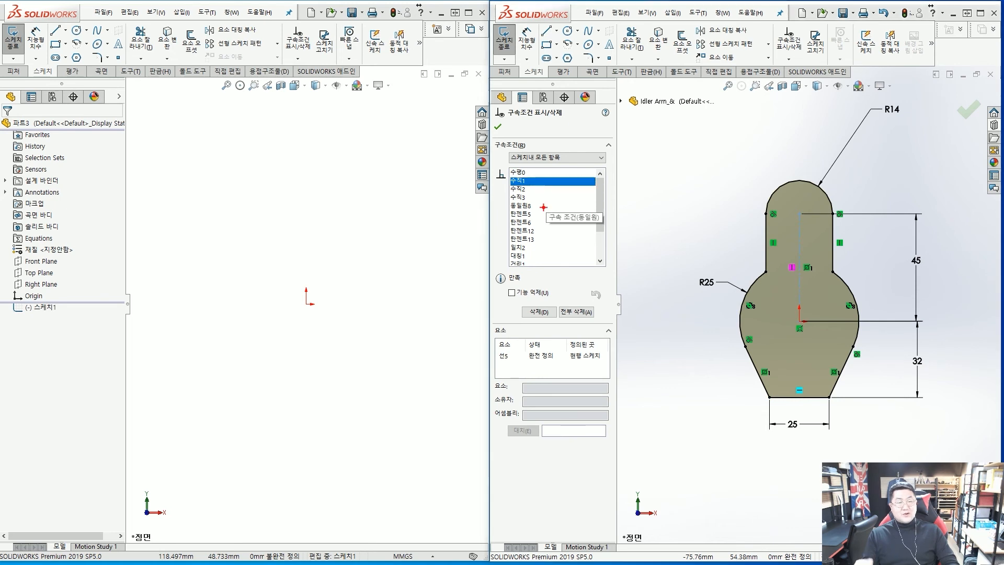
{"action": "mouse_move", "coordinate": [823, 269]}
{"action": "left_mouse_down"}
{"action": "mouse_move", "coordinate": [809, 254]}
{"action": "mouse_move", "coordinate": [778, 260]}
{"action": "mouse_move", "coordinate": [794, 271]}
{"action": "left_mouse_up"}
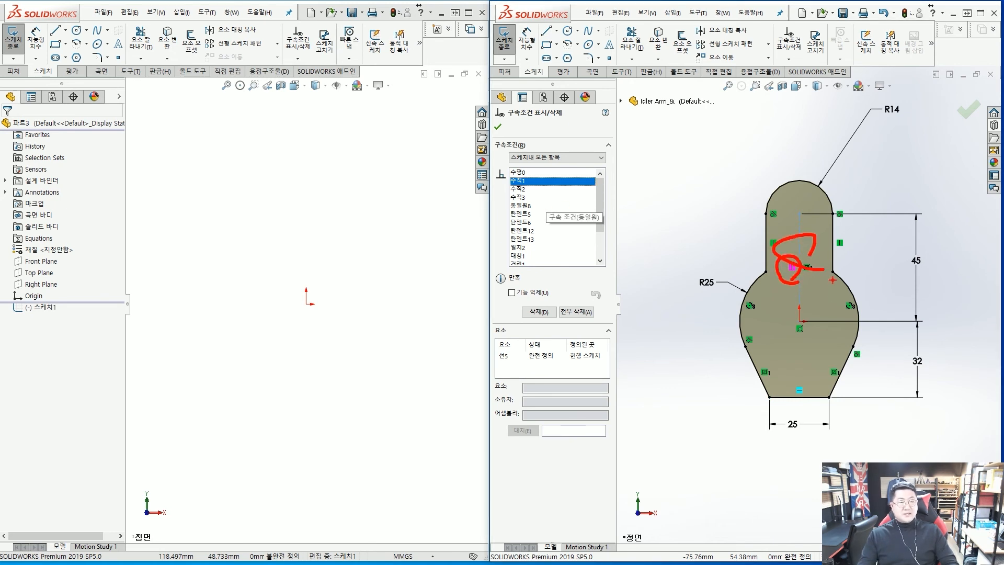
{"action": "mouse_move", "coordinate": [639, 279]}
{"action": "left_mouse_down"}
{"action": "mouse_move", "coordinate": [605, 278]}
{"action": "mouse_move", "coordinate": [536, 308]}
{"action": "mouse_move", "coordinate": [556, 303]}
{"action": "left_mouse_up"}
{"action": "key", "text": "Escape"}
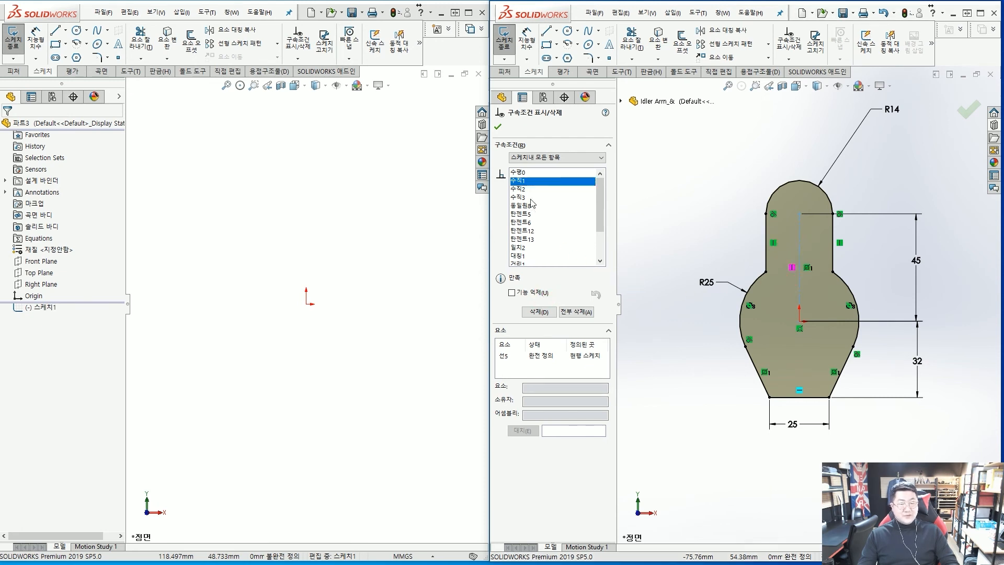
Review the remaining horizontal, vertical, coradial, tangent and coincident relations of Sketch1 one by one and close the relations list.
{"action": "left_click", "coordinate": [527, 190]}
{"action": "left_click", "coordinate": [525, 205]}
{"action": "left_click", "coordinate": [528, 214]}
{"action": "left_click", "coordinate": [529, 231]}
{"action": "left_click", "coordinate": [529, 247]}
{"action": "left_click", "coordinate": [529, 231]}
{"action": "left_click", "coordinate": [528, 205]}
{"action": "left_click", "coordinate": [530, 189]}
{"action": "left_click", "coordinate": [529, 172]}
{"action": "left_click", "coordinate": [529, 189]}
{"action": "left_click", "coordinate": [529, 206]}
{"action": "left_click", "coordinate": [528, 222]}
{"action": "left_click", "coordinate": [530, 239]}
{"action": "left_click", "coordinate": [529, 214]}
{"action": "left_click", "coordinate": [528, 180]}
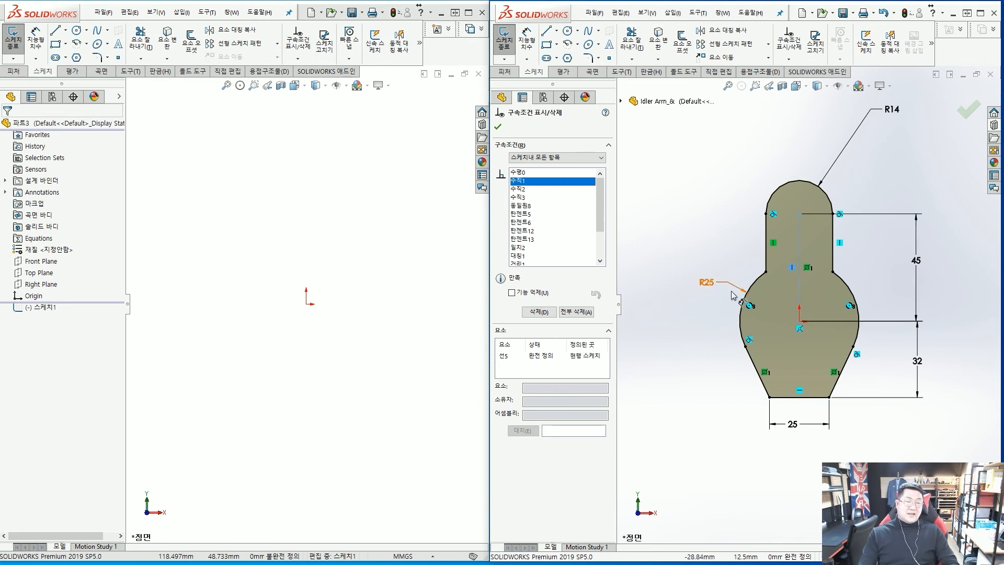
{"action": "left_click", "coordinate": [497, 126]}
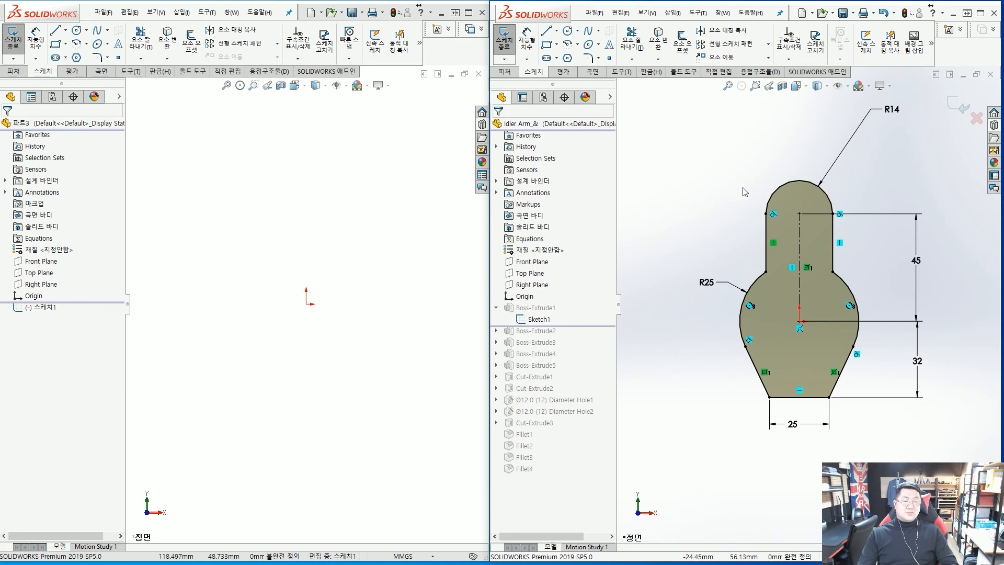
{"action": "scroll", "coordinate": [855, 250], "scroll_direction": "up", "scroll_amount": 2}
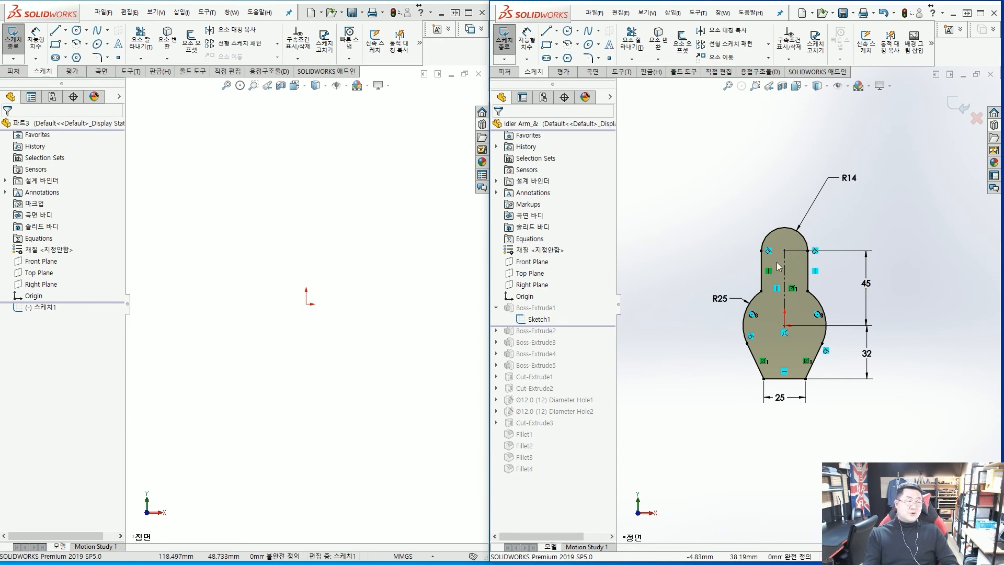
{"action": "scroll", "coordinate": [802, 295], "scroll_direction": "up", "scroll_amount": 1}
{"action": "scroll", "coordinate": [796, 287], "scroll_direction": "down", "scroll_amount": 1}
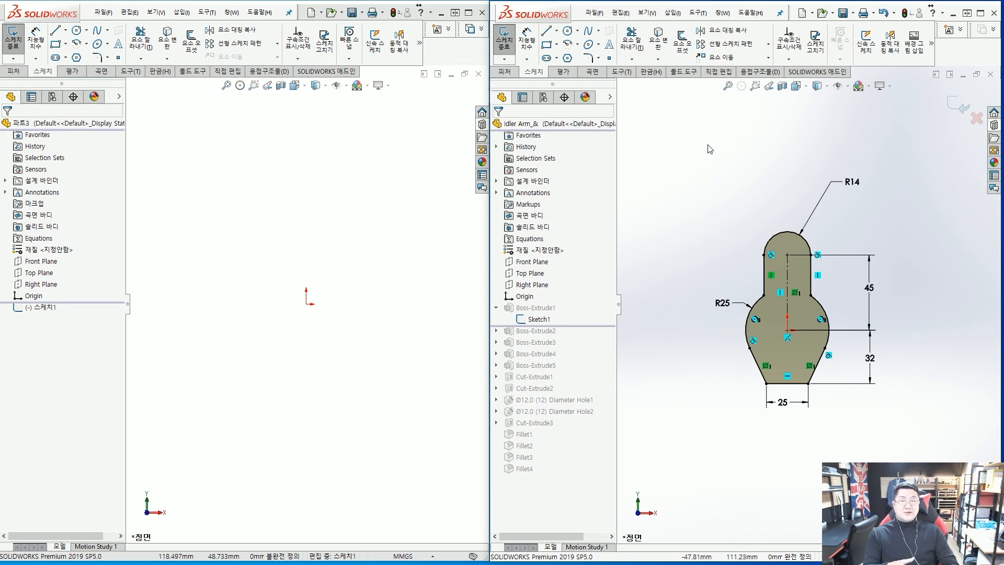
{"action": "mouse_move", "coordinate": [529, 65]}
{"action": "left_mouse_down"}
{"action": "mouse_move", "coordinate": [498, 73]}
{"action": "mouse_move", "coordinate": [518, 84]}
{"action": "left_mouse_up"}
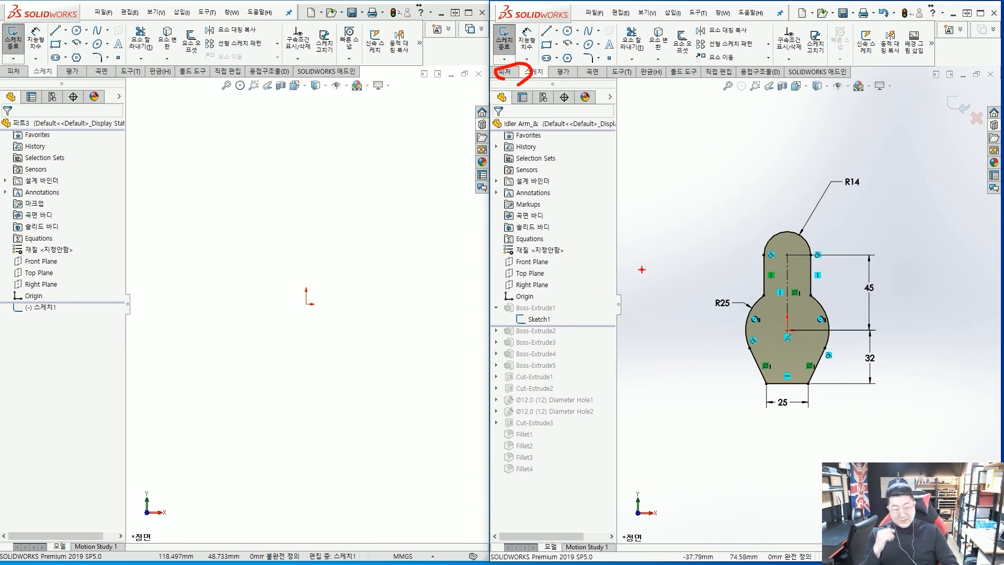
{"action": "key", "text": "Escape"}
{"action": "scroll", "coordinate": [827, 298], "scroll_direction": "up", "scroll_amount": 3}
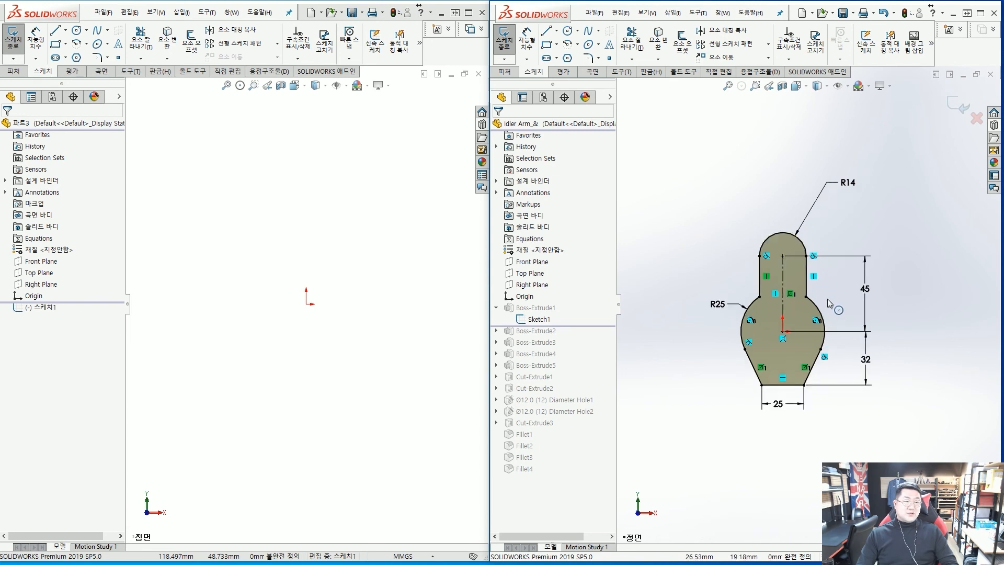
{"action": "scroll", "coordinate": [872, 316], "scroll_direction": "down", "scroll_amount": 2}
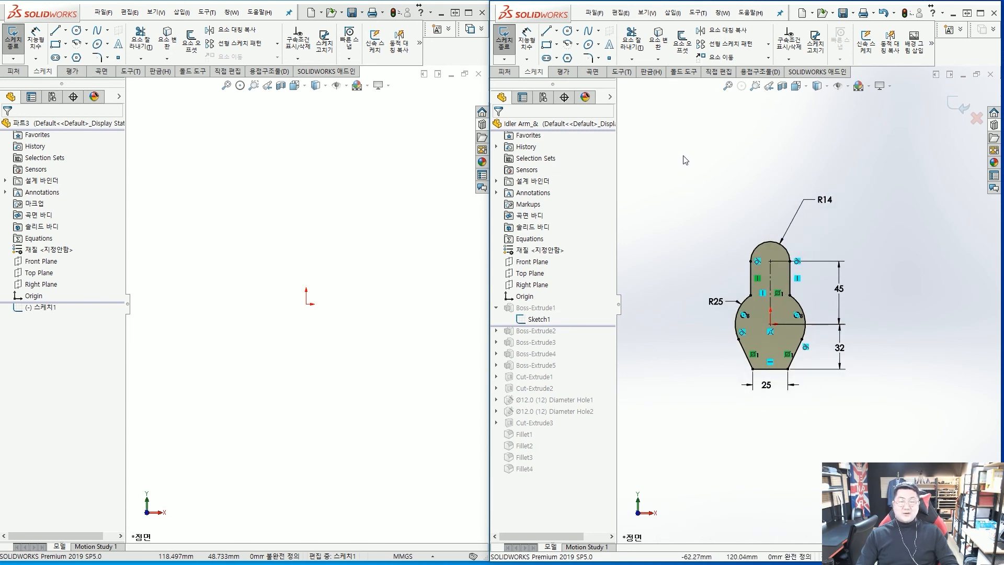
Copy all geometry and dimensions of the Idler Arm's Sketch1 into the new part's Front Plane sketch.
{"action": "left_click_drag", "start_coordinate": [671, 143], "coordinate": [874, 431]}
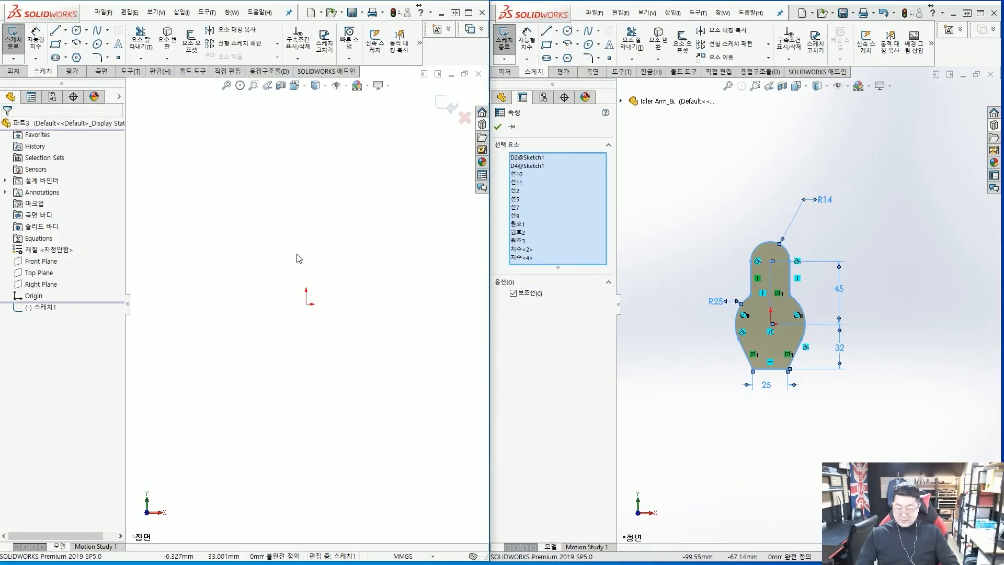
{"action": "left_click_drag", "start_coordinate": [694, 179], "coordinate": [883, 414]}
{"action": "left_click", "coordinate": [330, 241]}
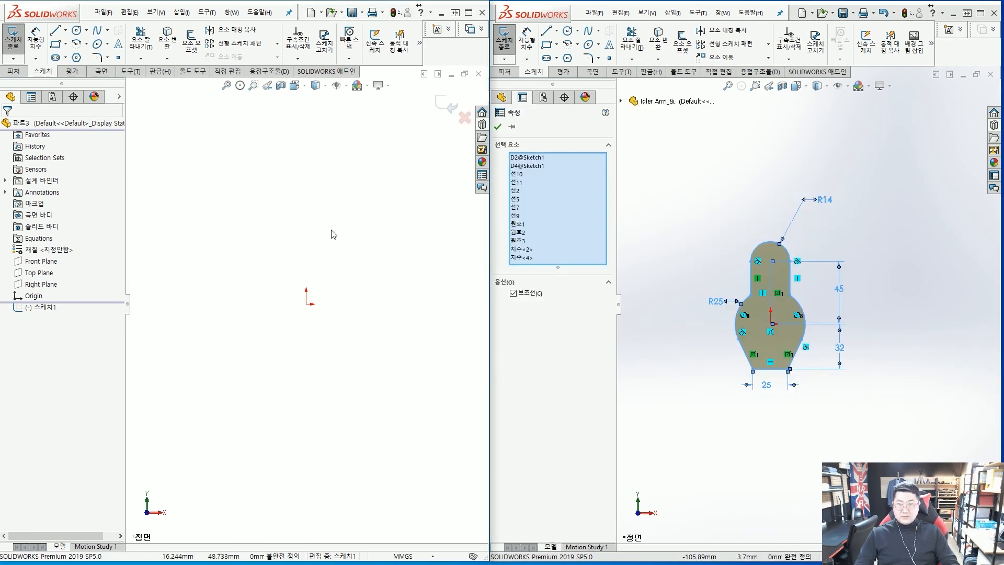
{"action": "key", "text": "ctrl+v"}
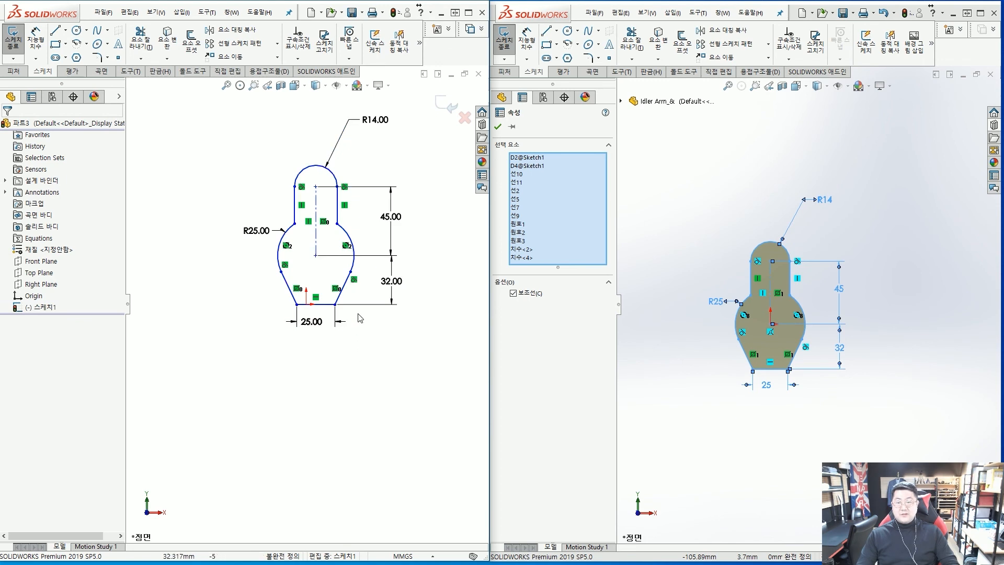
Compare the pasted sketch with the Idler Arm's Sketch1, examining the centreline endpoints, the relations and the position relative to the origin.
{"action": "left_click_drag", "start_coordinate": [772, 325], "coordinate": [786, 337]}
{"action": "mouse_move", "coordinate": [779, 261]}
{"action": "left_mouse_down"}
{"action": "mouse_move", "coordinate": [821, 233]}
{"action": "mouse_move", "coordinate": [780, 272]}
{"action": "left_mouse_up"}
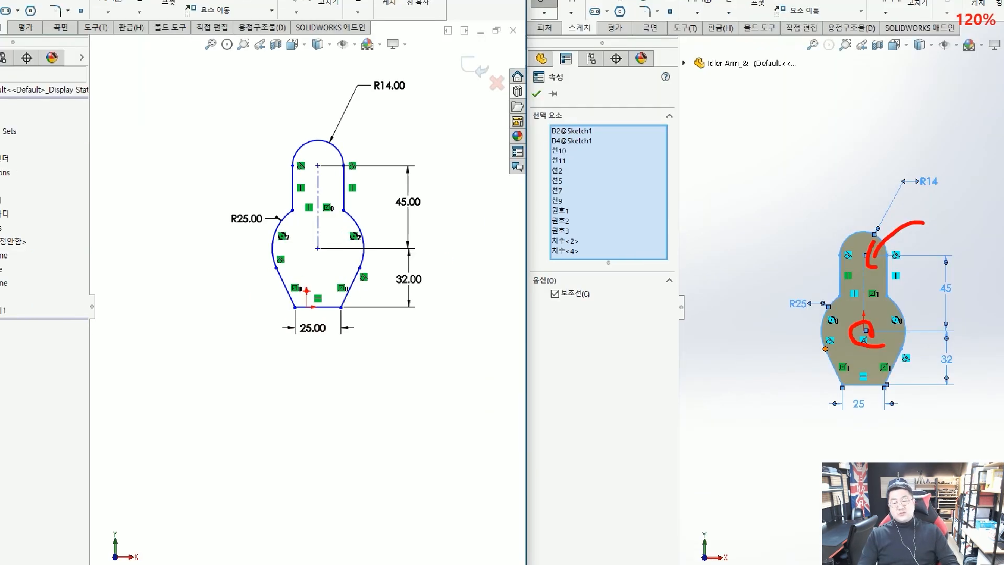
{"action": "scroll", "coordinate": [309, 245], "scroll_direction": "down", "scroll_amount": 1}
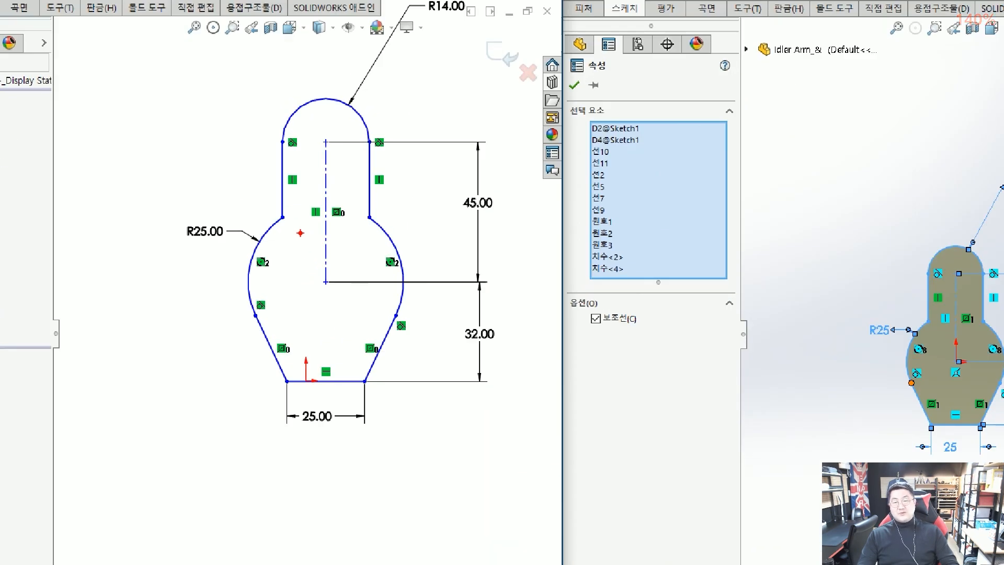
{"action": "left_click_drag", "start_coordinate": [287, 226], "coordinate": [291, 218]}
{"action": "mouse_move", "coordinate": [366, 226]}
{"action": "left_mouse_down"}
{"action": "mouse_move", "coordinate": [369, 213]}
{"action": "mouse_move", "coordinate": [372, 222]}
{"action": "left_mouse_up"}
{"action": "scroll", "coordinate": [394, 281], "scroll_direction": "up", "scroll_amount": 1}
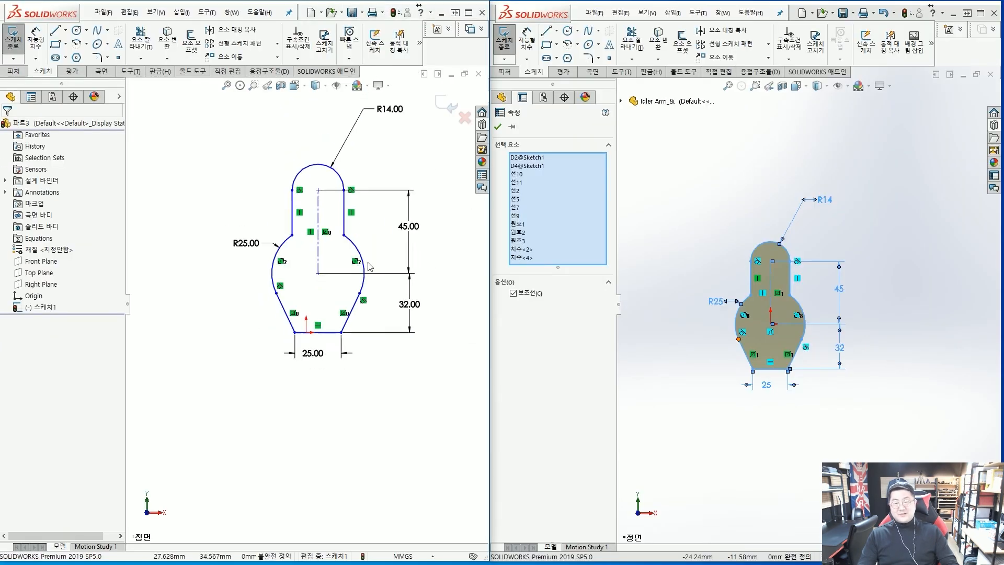
{"action": "scroll", "coordinate": [369, 265], "scroll_direction": "down", "scroll_amount": 1}
{"action": "scroll", "coordinate": [368, 264], "scroll_direction": "up", "scroll_amount": 2}
{"action": "scroll", "coordinate": [366, 261], "scroll_direction": "down", "scroll_amount": 1}
{"action": "mouse_move", "coordinate": [399, 352]}
{"action": "left_mouse_down"}
{"action": "mouse_move", "coordinate": [197, 255]}
{"action": "mouse_move", "coordinate": [351, 148]}
{"action": "mouse_move", "coordinate": [365, 347]}
{"action": "left_mouse_up"}
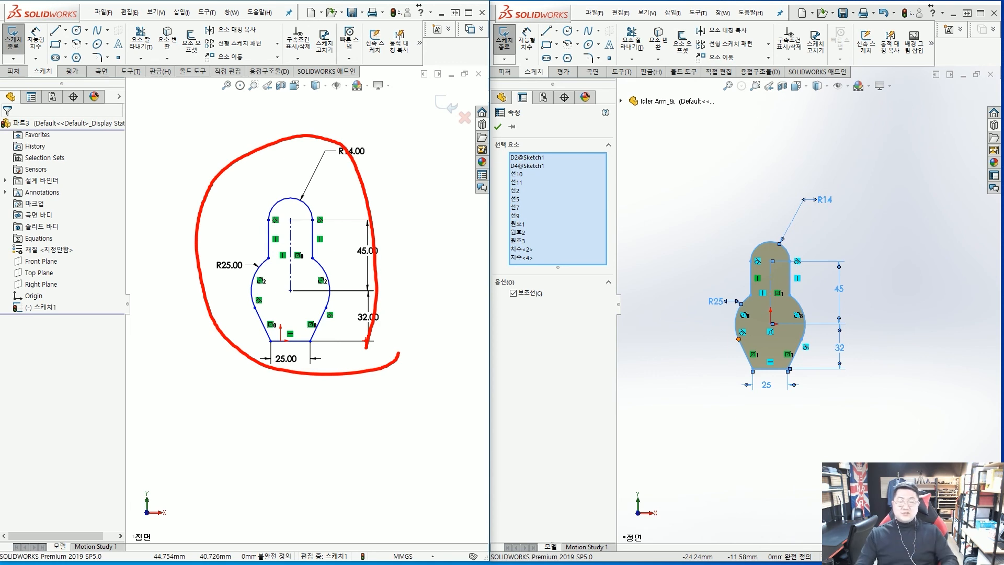
{"action": "key", "text": "Escape"}
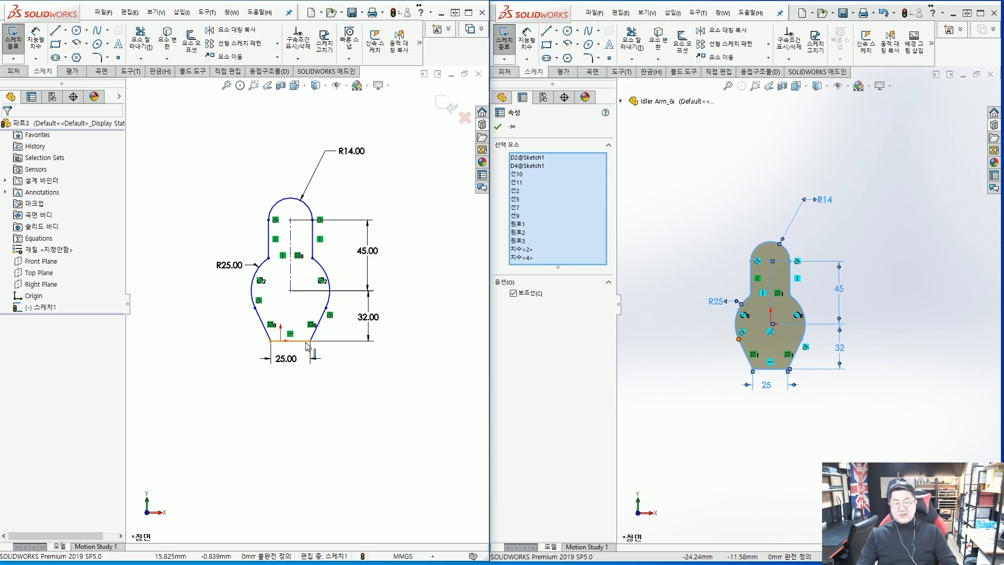
{"action": "mouse_move", "coordinate": [761, 322]}
{"action": "left_mouse_down"}
{"action": "mouse_move", "coordinate": [778, 332]}
{"action": "mouse_move", "coordinate": [764, 319]}
{"action": "left_mouse_up"}
{"action": "left_click_drag", "start_coordinate": [746, 303], "coordinate": [743, 319]}
{"action": "left_click_drag", "start_coordinate": [809, 328], "coordinate": [812, 337]}
{"action": "left_click_drag", "start_coordinate": [295, 289], "coordinate": [296, 299]}
{"action": "key", "text": "Escape"}
Make the lower endpoint of the pasted sketch's centreline coincident with the origin, and move the R14 dimension closer to the upper arc.
{"action": "scroll", "coordinate": [282, 321], "scroll_direction": "down", "scroll_amount": 4}
{"action": "mouse_move", "coordinate": [297, 251]}
{"action": "left_mouse_down"}
{"action": "mouse_move", "coordinate": [278, 328]}
{"action": "mouse_move", "coordinate": [288, 359]}
{"action": "mouse_move", "coordinate": [278, 357]}
{"action": "left_mouse_up"}
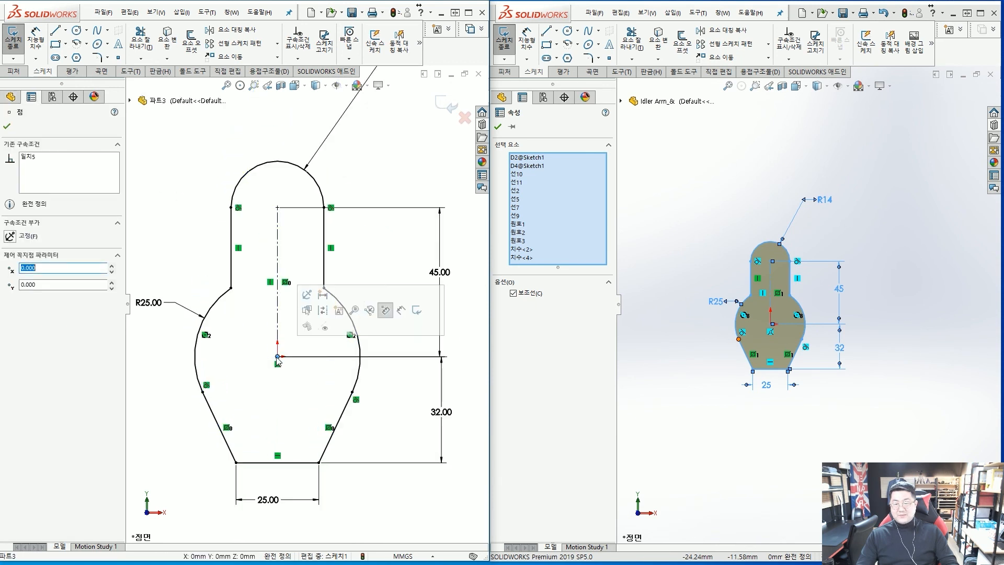
{"action": "scroll", "coordinate": [277, 358], "scroll_direction": "up", "scroll_amount": 3}
{"action": "key", "text": "Escape"}
{"action": "scroll", "coordinate": [314, 246], "scroll_direction": "down", "scroll_amount": 1}
{"action": "left_click_drag", "start_coordinate": [324, 232], "coordinate": [321, 256]}
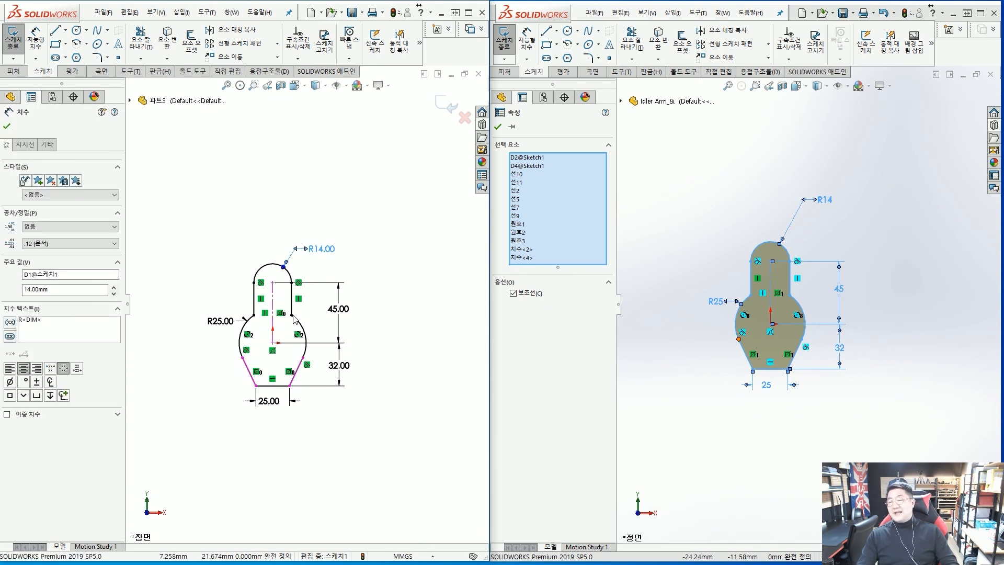
{"action": "key", "text": "Escape"}
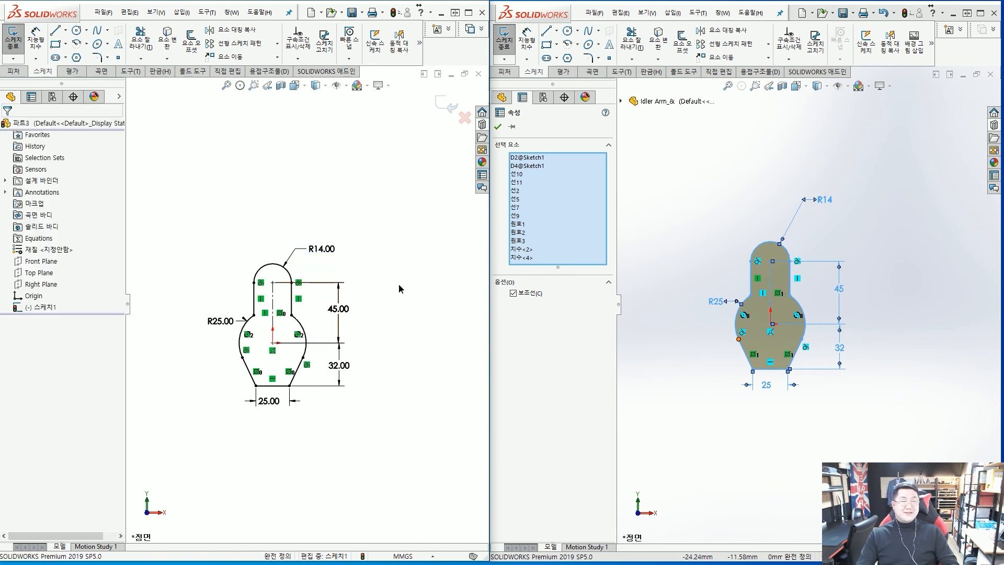
Exit the Idler Arm's Sketch1 and open Boss-Extrude1 for editing to examine its start condition, end condition and depth.
{"action": "left_click", "coordinate": [741, 225]}
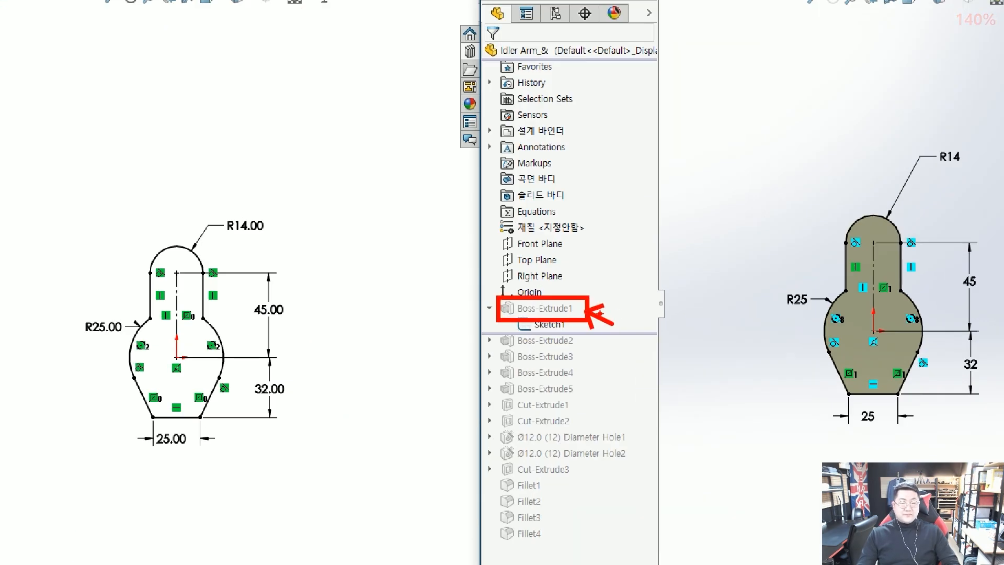
{"action": "left_click", "coordinate": [953, 107]}
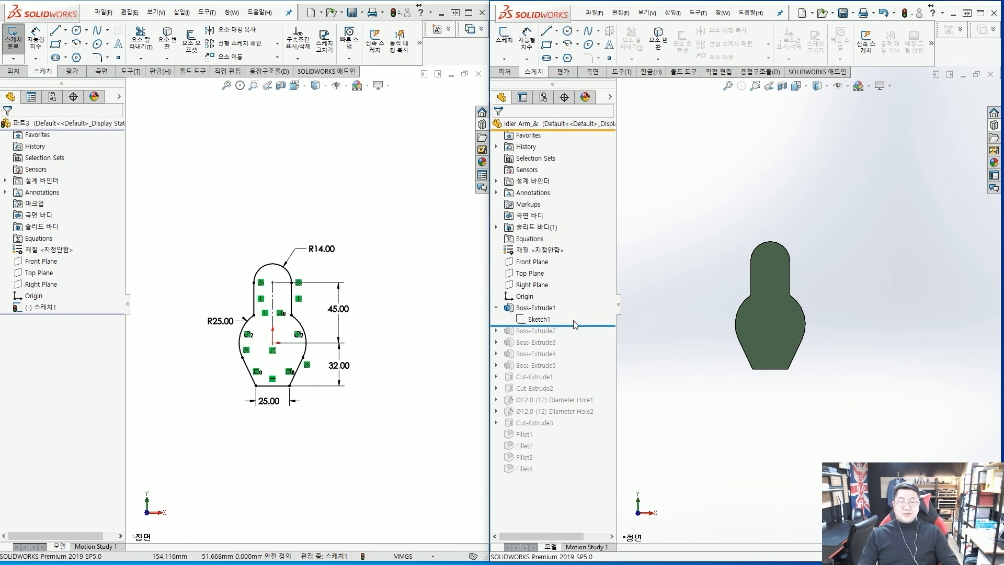
{"action": "left_click", "coordinate": [534, 309]}
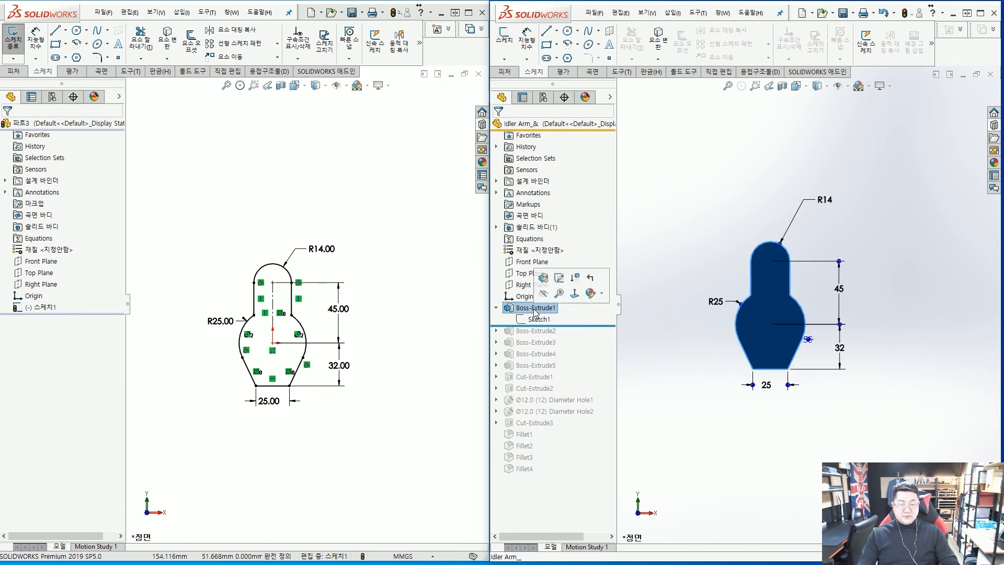
{"action": "left_click", "coordinate": [544, 278]}
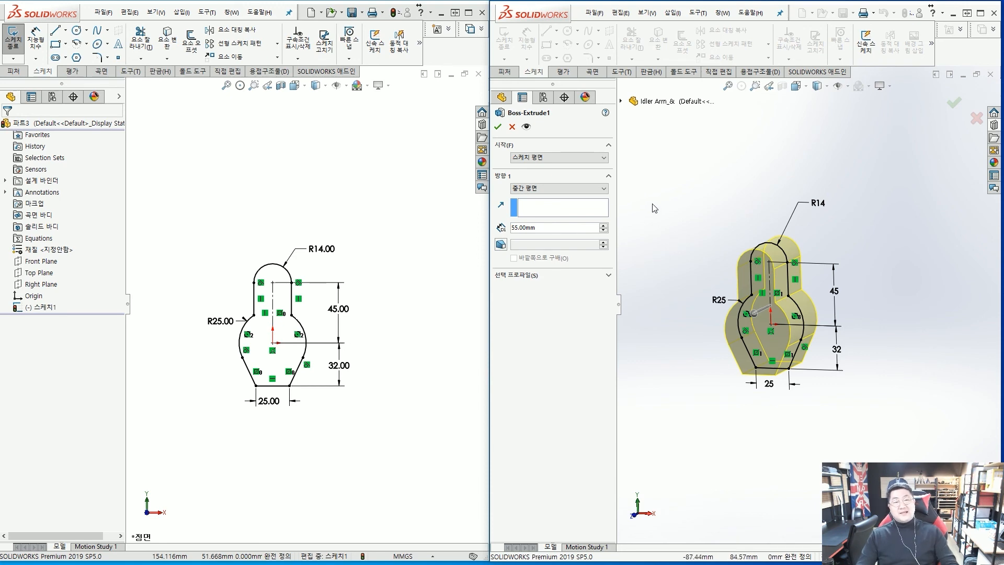
{"action": "key", "text": "alt"}
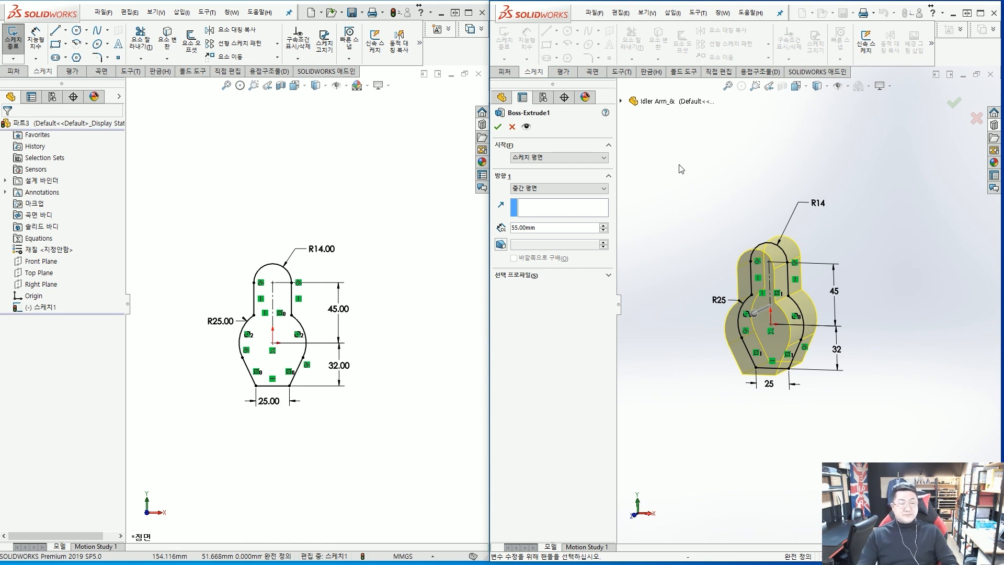
{"action": "middle_click_drag", "start_coordinate": [717, 224], "coordinate": [724, 239]}
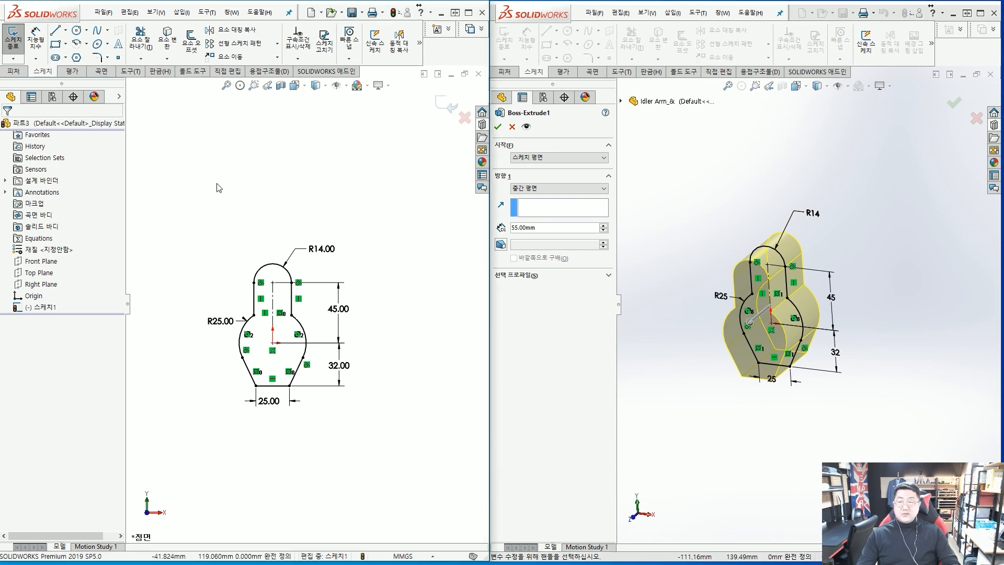
Extrude the new part's sketch 55 mm with the Mid Plane end condition, and close the Idler Arm's Boss-Extrude1 definition.
{"action": "left_click", "coordinate": [13, 73]}
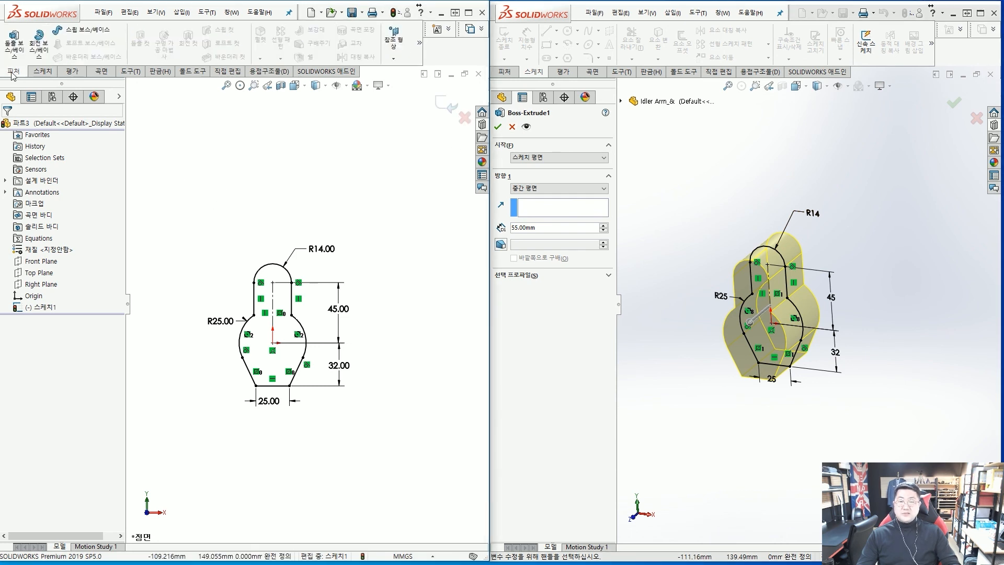
{"action": "left_click", "coordinate": [16, 52]}
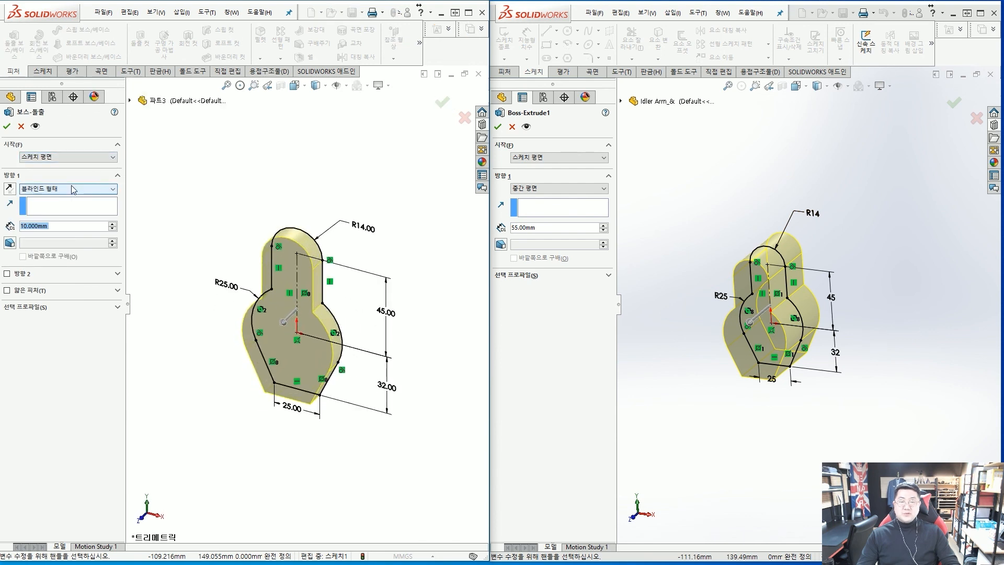
{"action": "left_click", "coordinate": [72, 187]}
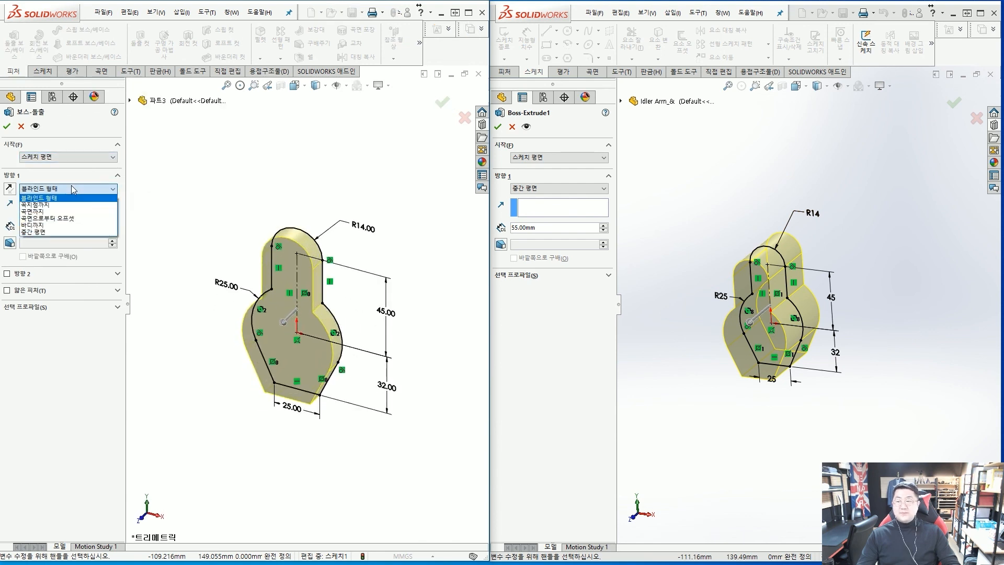
{"action": "left_click", "coordinate": [56, 232]}
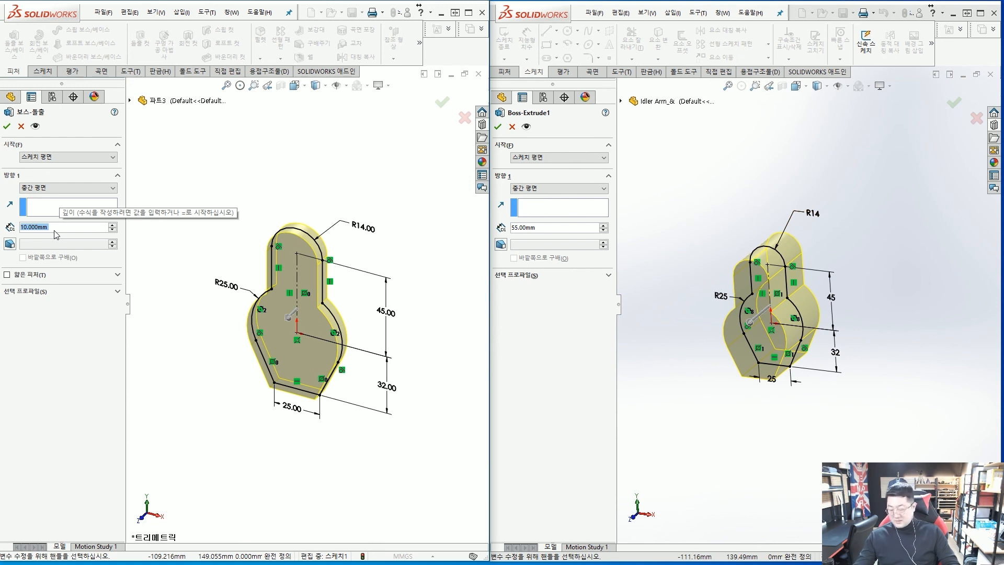
{"action": "type", "text": "55"}
{"action": "key", "text": "Return"}
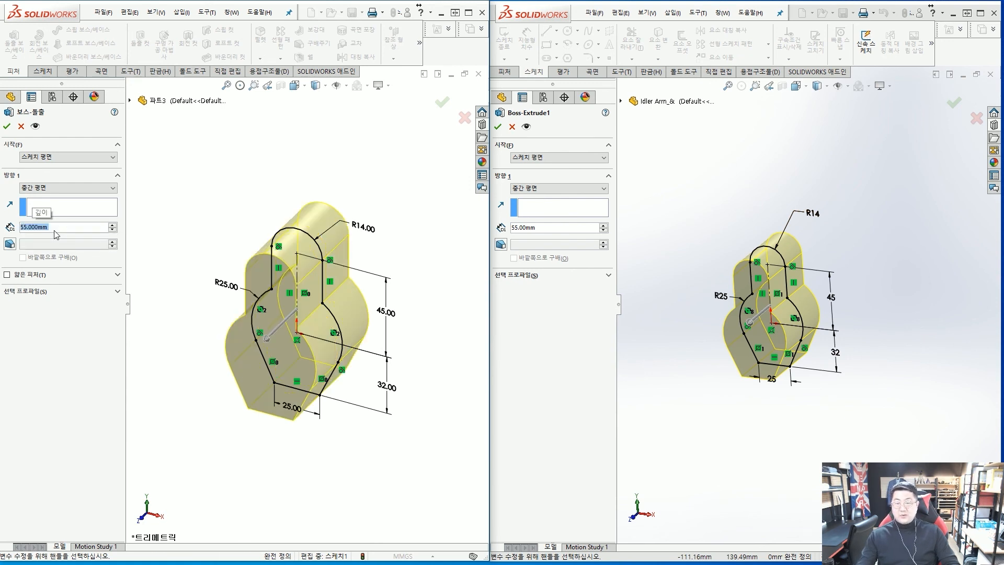
{"action": "left_click", "coordinate": [6, 125]}
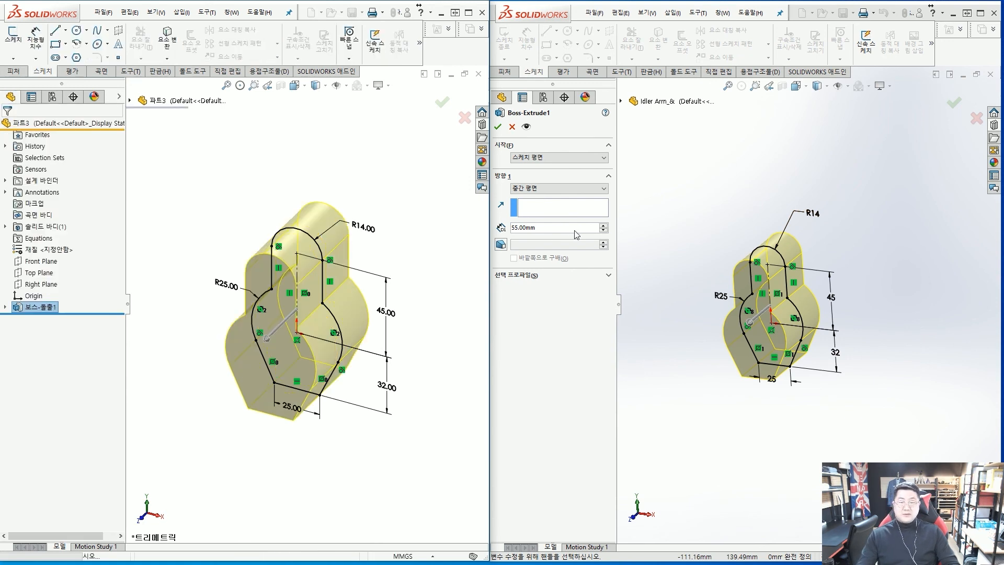
{"action": "left_click", "coordinate": [952, 106]}
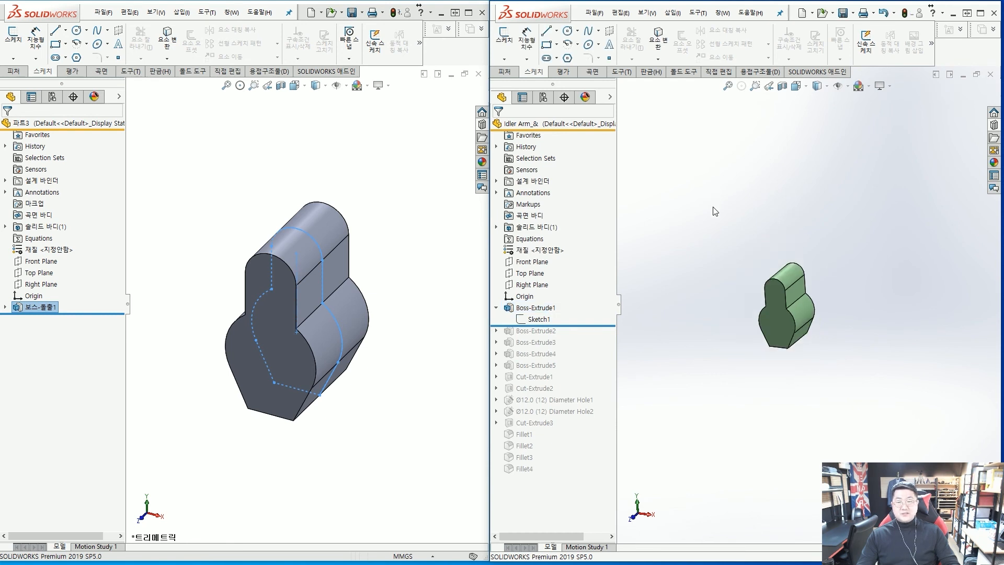
{"action": "left_click", "coordinate": [389, 235]}
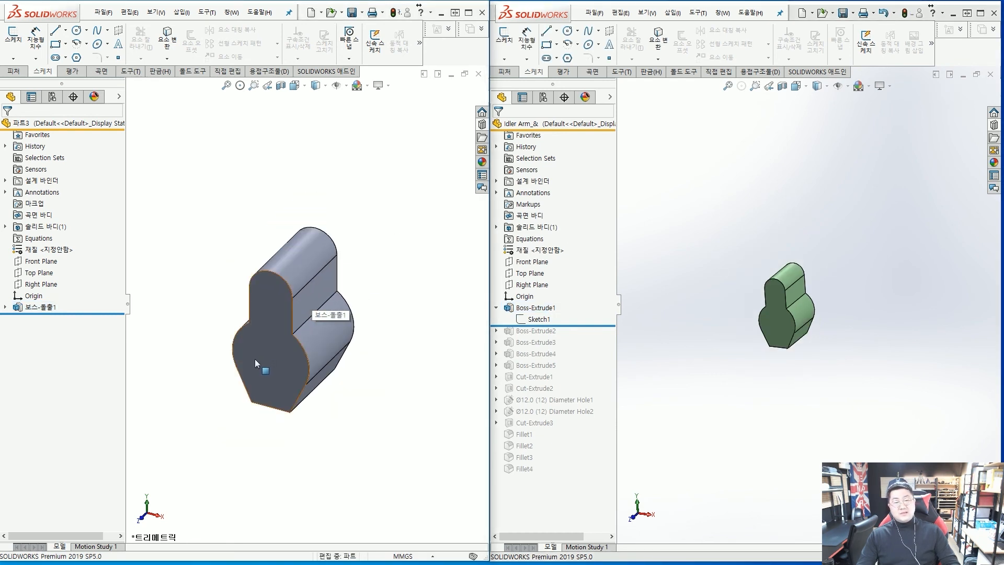
Examine the new extruded body and compare its shape with the Idler Arm's Boss-Extrude1 body.
{"action": "scroll", "coordinate": [255, 359], "scroll_direction": "down", "scroll_amount": 3}
{"action": "scroll", "coordinate": [349, 317], "scroll_direction": "up", "scroll_amount": 3}
{"action": "scroll", "coordinate": [353, 312], "scroll_direction": "down", "scroll_amount": 1}
{"action": "scroll", "coordinate": [370, 311], "scroll_direction": "up", "scroll_amount": 2}
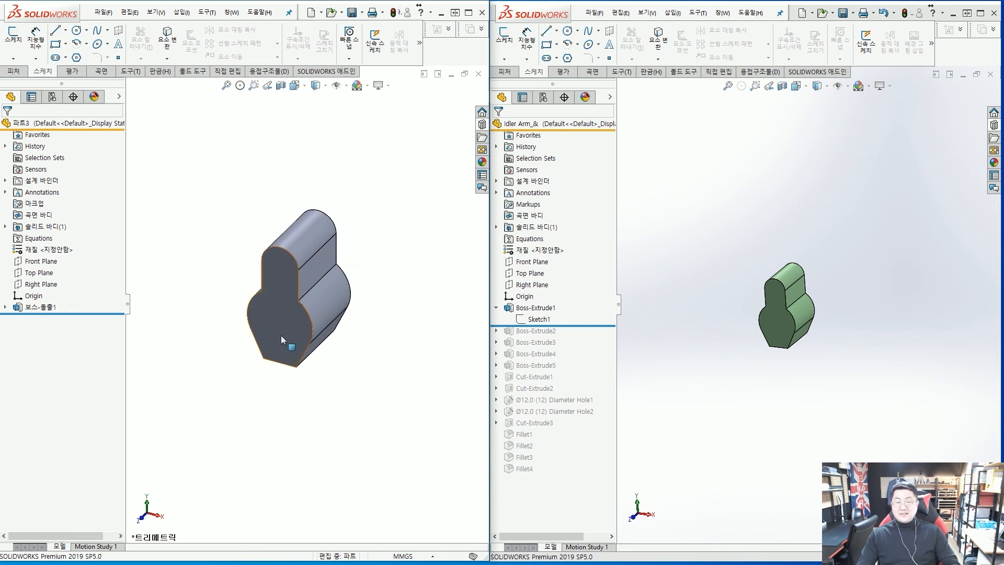
{"action": "scroll", "coordinate": [325, 299], "scroll_direction": "down", "scroll_amount": 3}
{"action": "scroll", "coordinate": [328, 272], "scroll_direction": "up", "scroll_amount": 2}
{"action": "scroll", "coordinate": [311, 270], "scroll_direction": "down", "scroll_amount": 2}
{"action": "scroll", "coordinate": [289, 295], "scroll_direction": "up", "scroll_amount": 2}
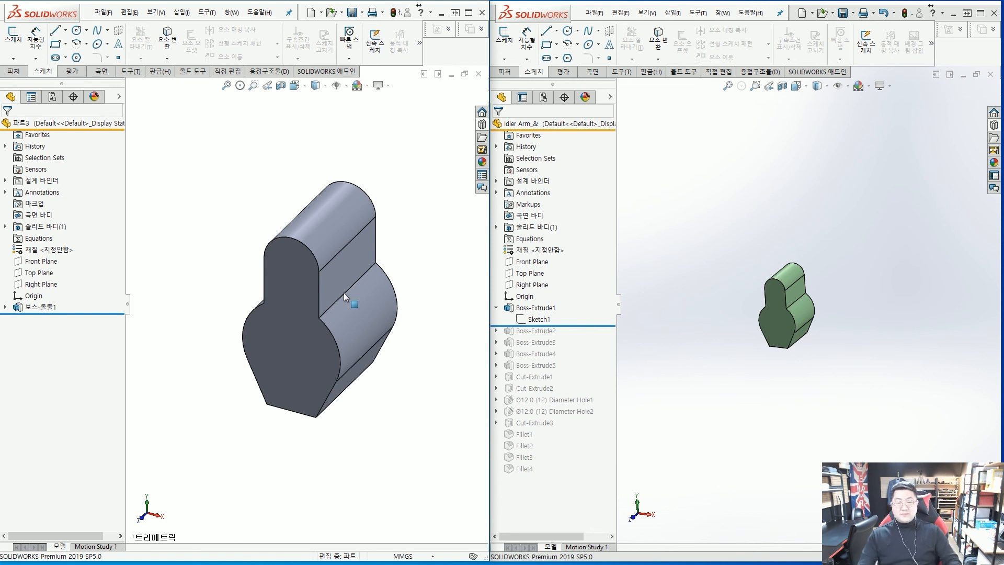
{"action": "mouse_move", "coordinate": [89, 309]}
{"action": "left_mouse_down"}
{"action": "mouse_move", "coordinate": [103, 308]}
{"action": "mouse_move", "coordinate": [110, 445]}
{"action": "left_mouse_up"}
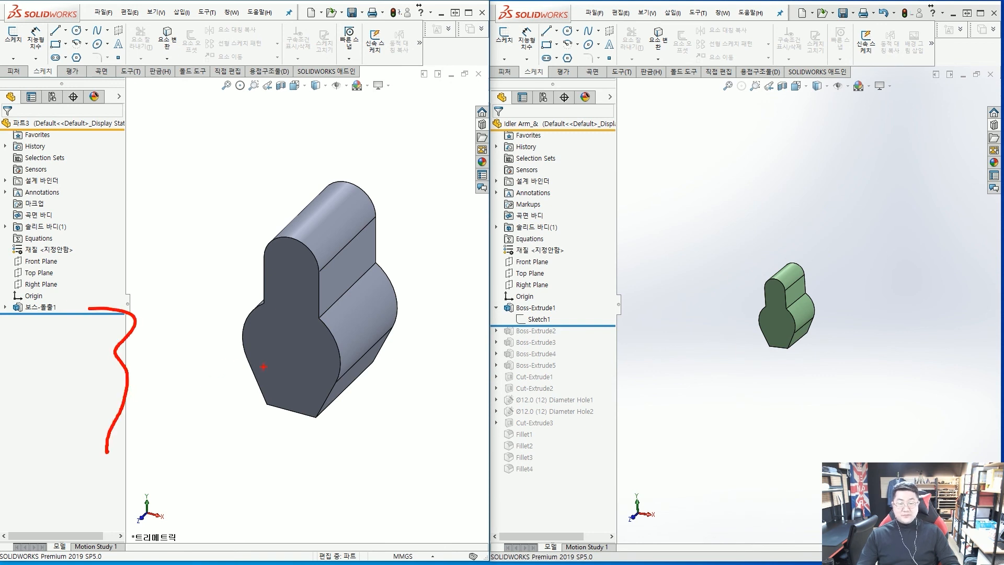
{"action": "key", "text": "Escape"}
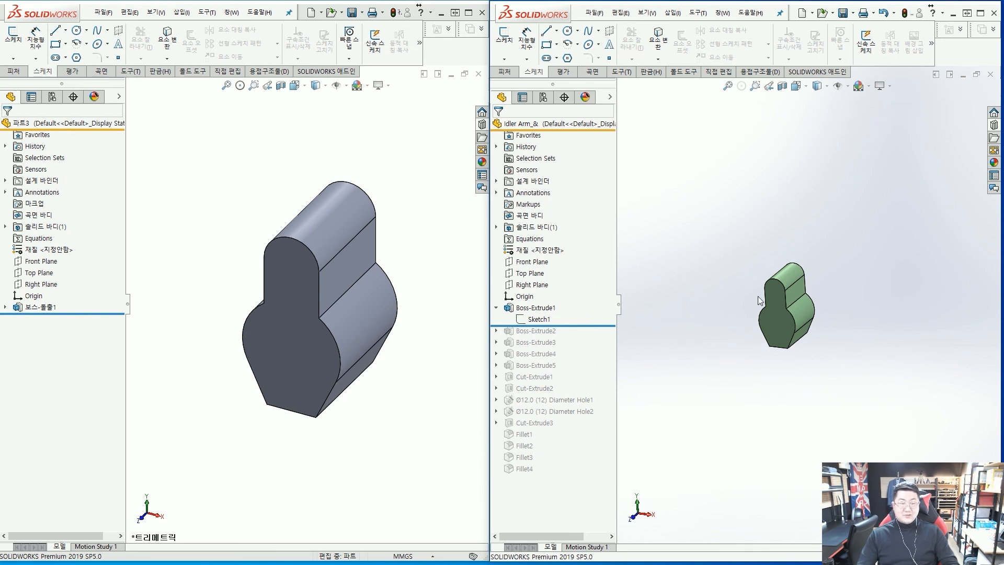
{"action": "scroll", "coordinate": [776, 282], "scroll_direction": "down", "scroll_amount": 4}
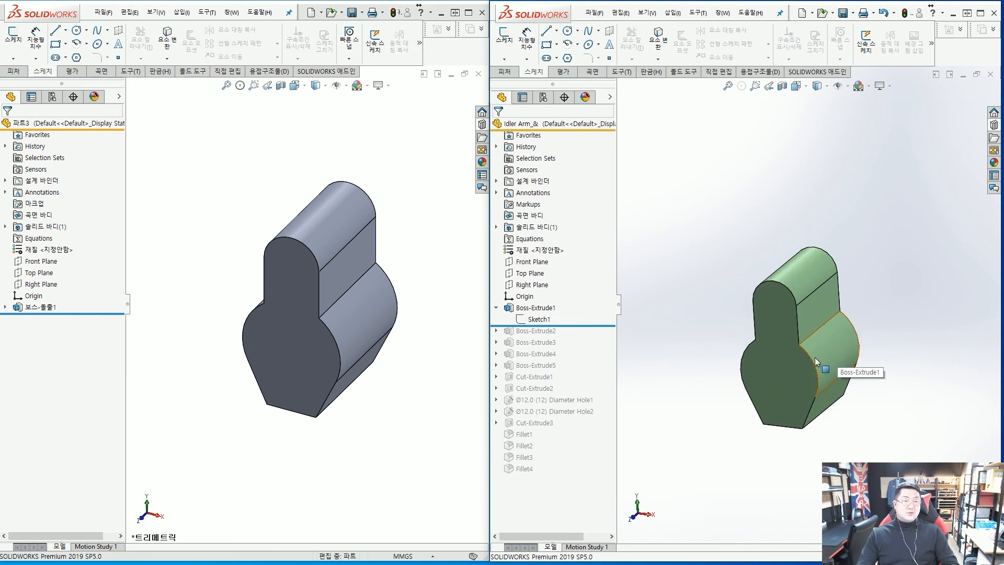
{"action": "middle_click_drag", "start_coordinate": [863, 318], "coordinate": [751, 345]}
{"action": "scroll", "coordinate": [726, 331], "scroll_direction": "down", "scroll_amount": 2}
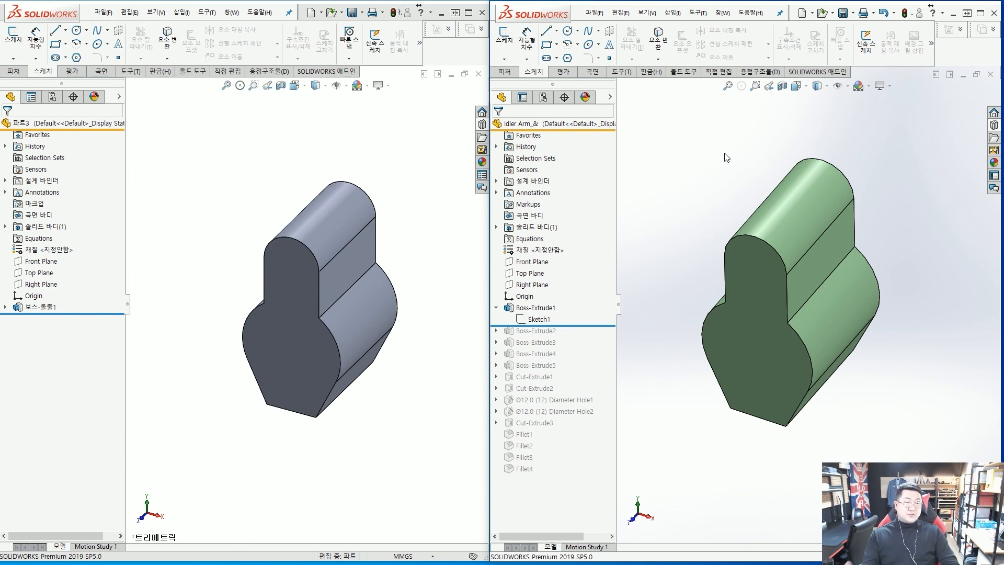
Close the reference Idler Arm session without saving its changes, and maximize the window of the new part.
{"action": "left_click", "coordinate": [993, 12]}
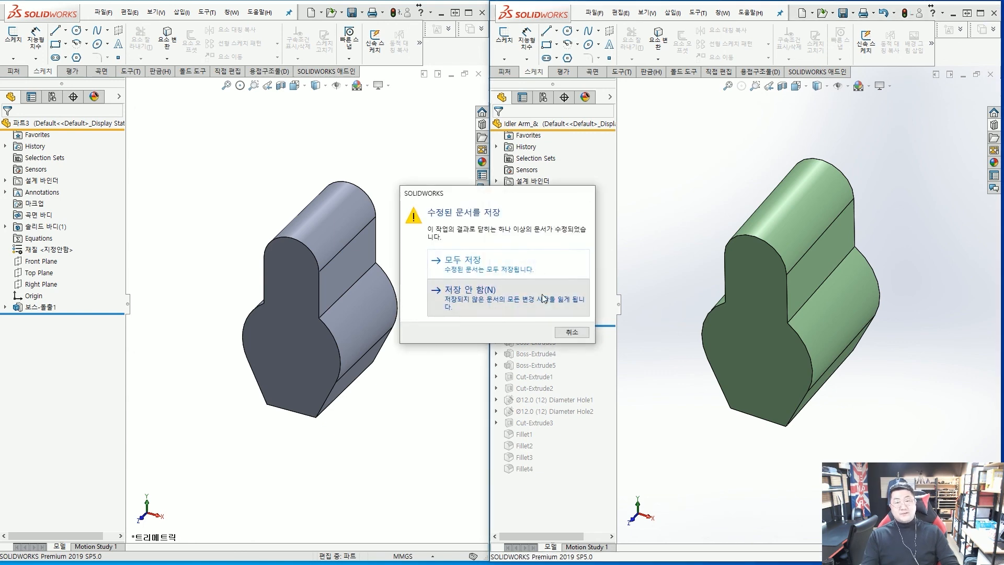
{"action": "left_click", "coordinate": [544, 298]}
{"action": "left_click", "coordinate": [469, 13]}
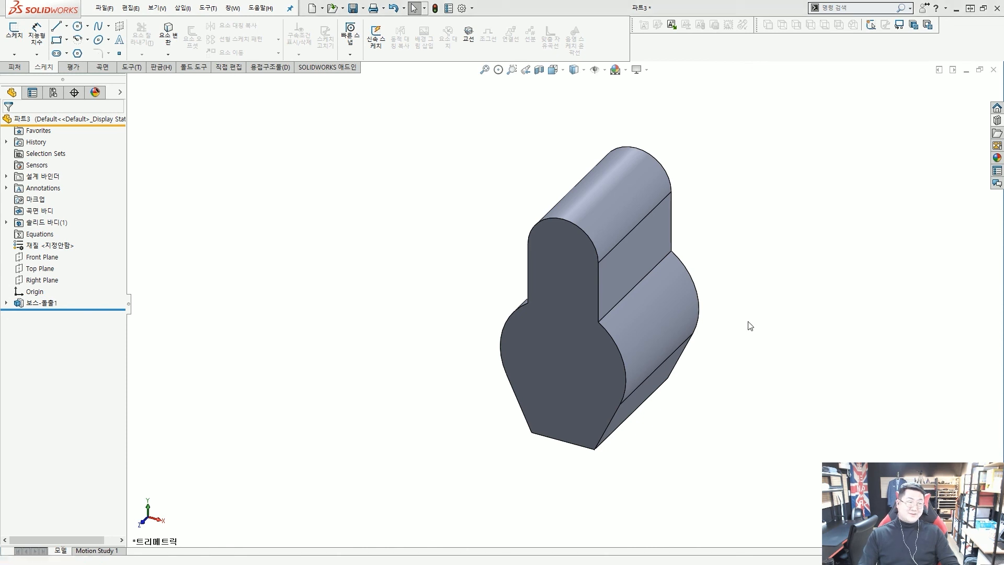
{"action": "scroll", "coordinate": [717, 302], "scroll_direction": "up", "scroll_amount": 2}
{"action": "scroll", "coordinate": [717, 302], "scroll_direction": "down", "scroll_amount": 2}
{"action": "middle_click", "coordinate": [571, 304]}
{"action": "middle_click", "coordinate": [572, 303]}
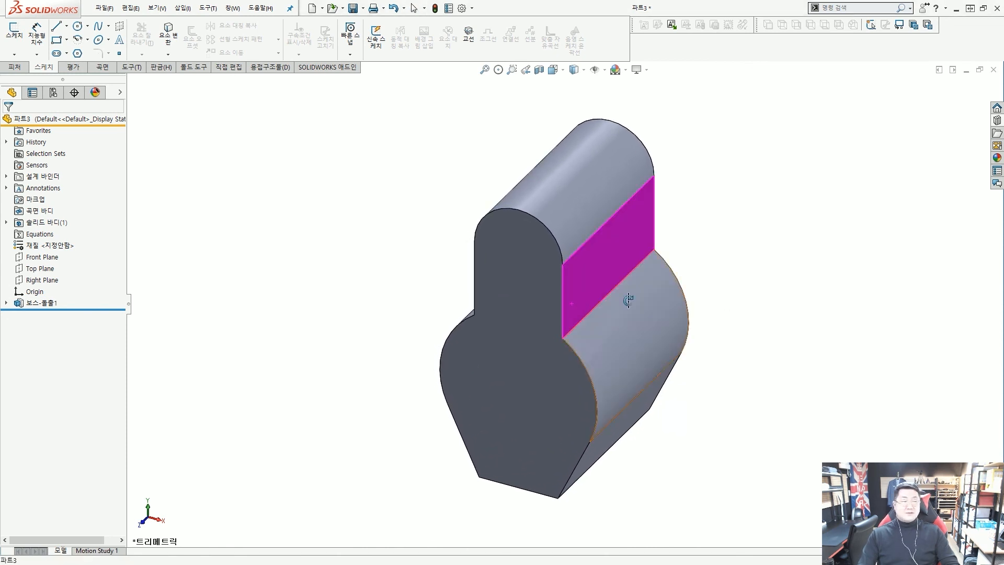